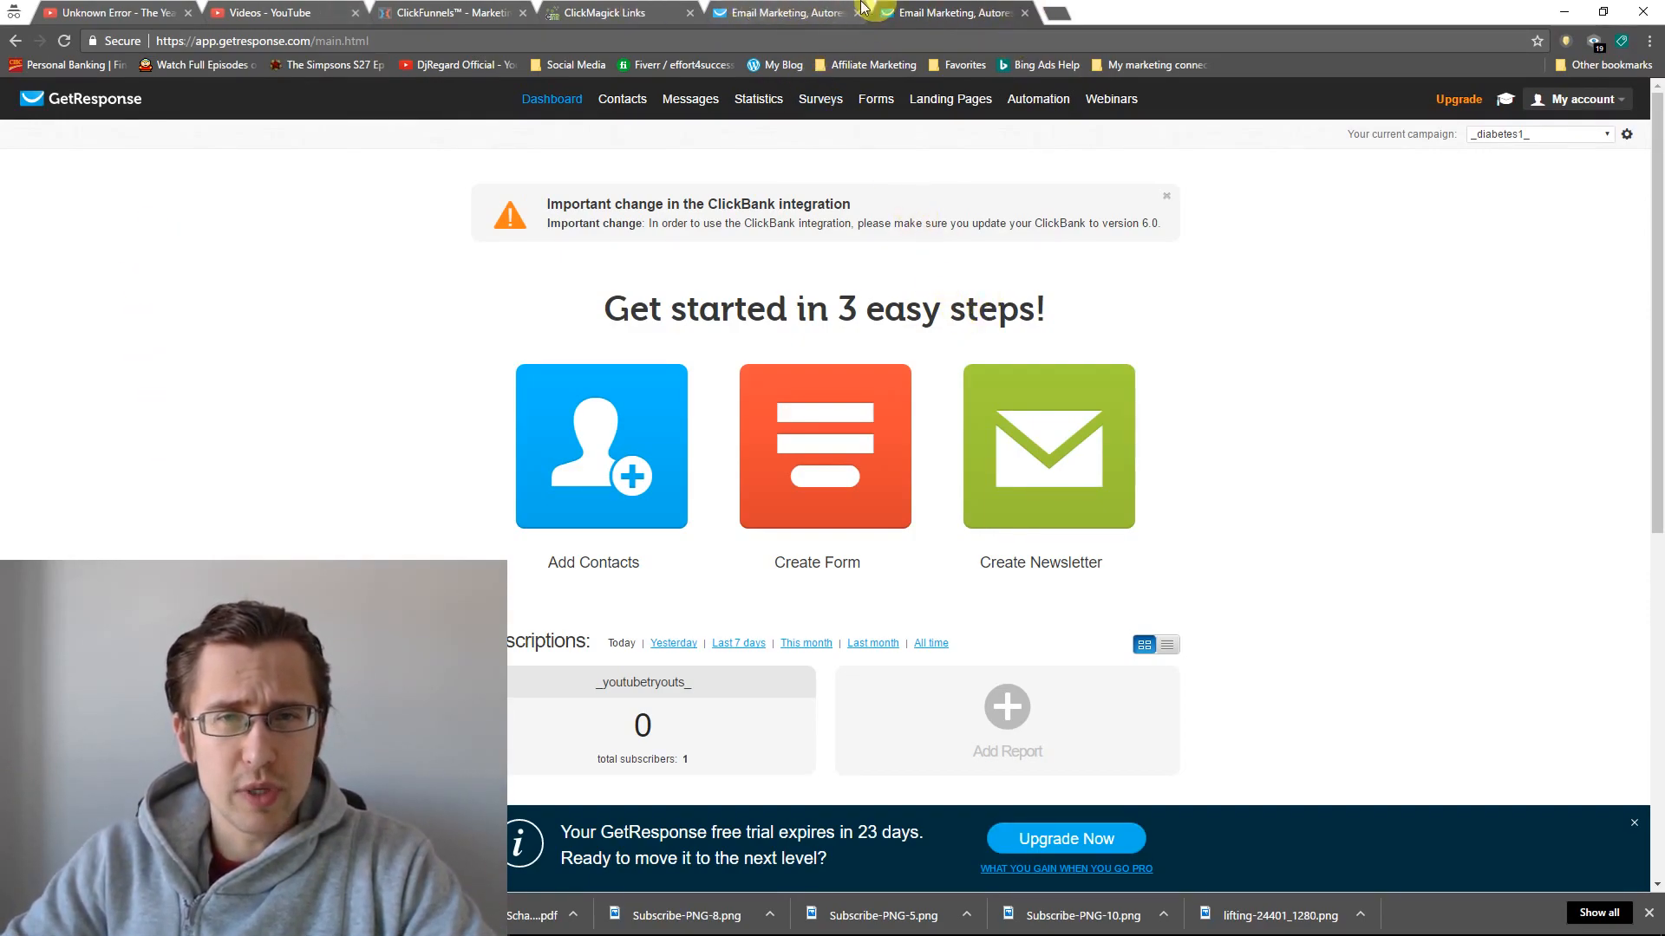
{"action": "left_click", "coordinate": [791, 12]}
{"action": "left_click", "coordinate": [973, 16]}
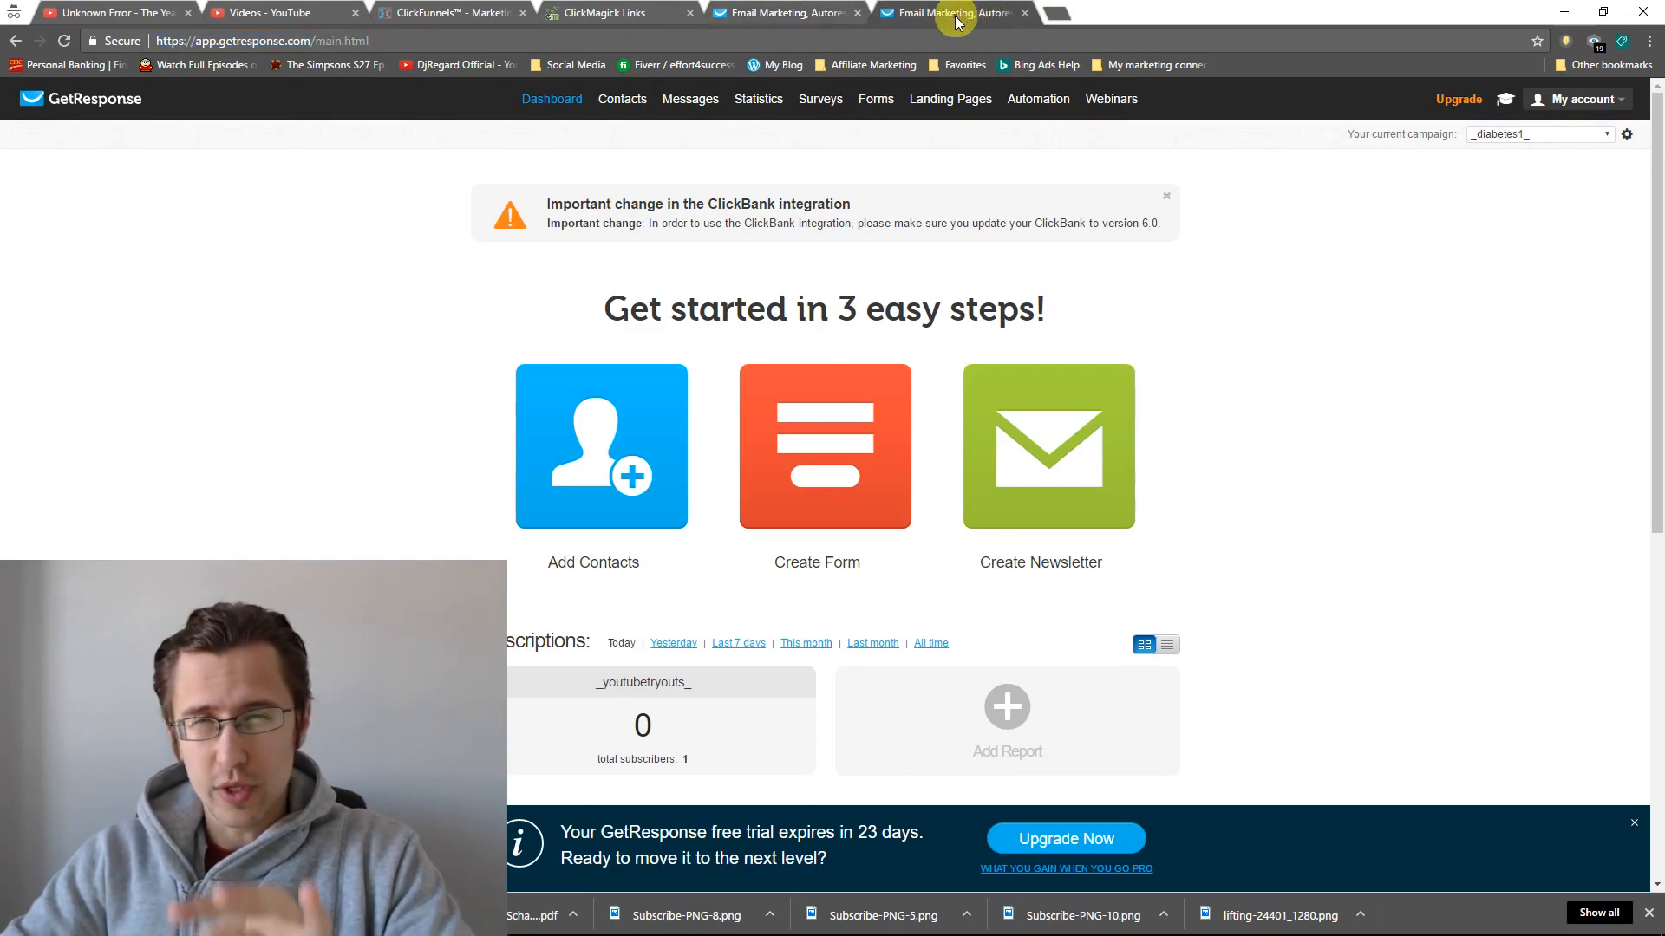
{"action": "mouse_move", "coordinate": [1046, 109]}
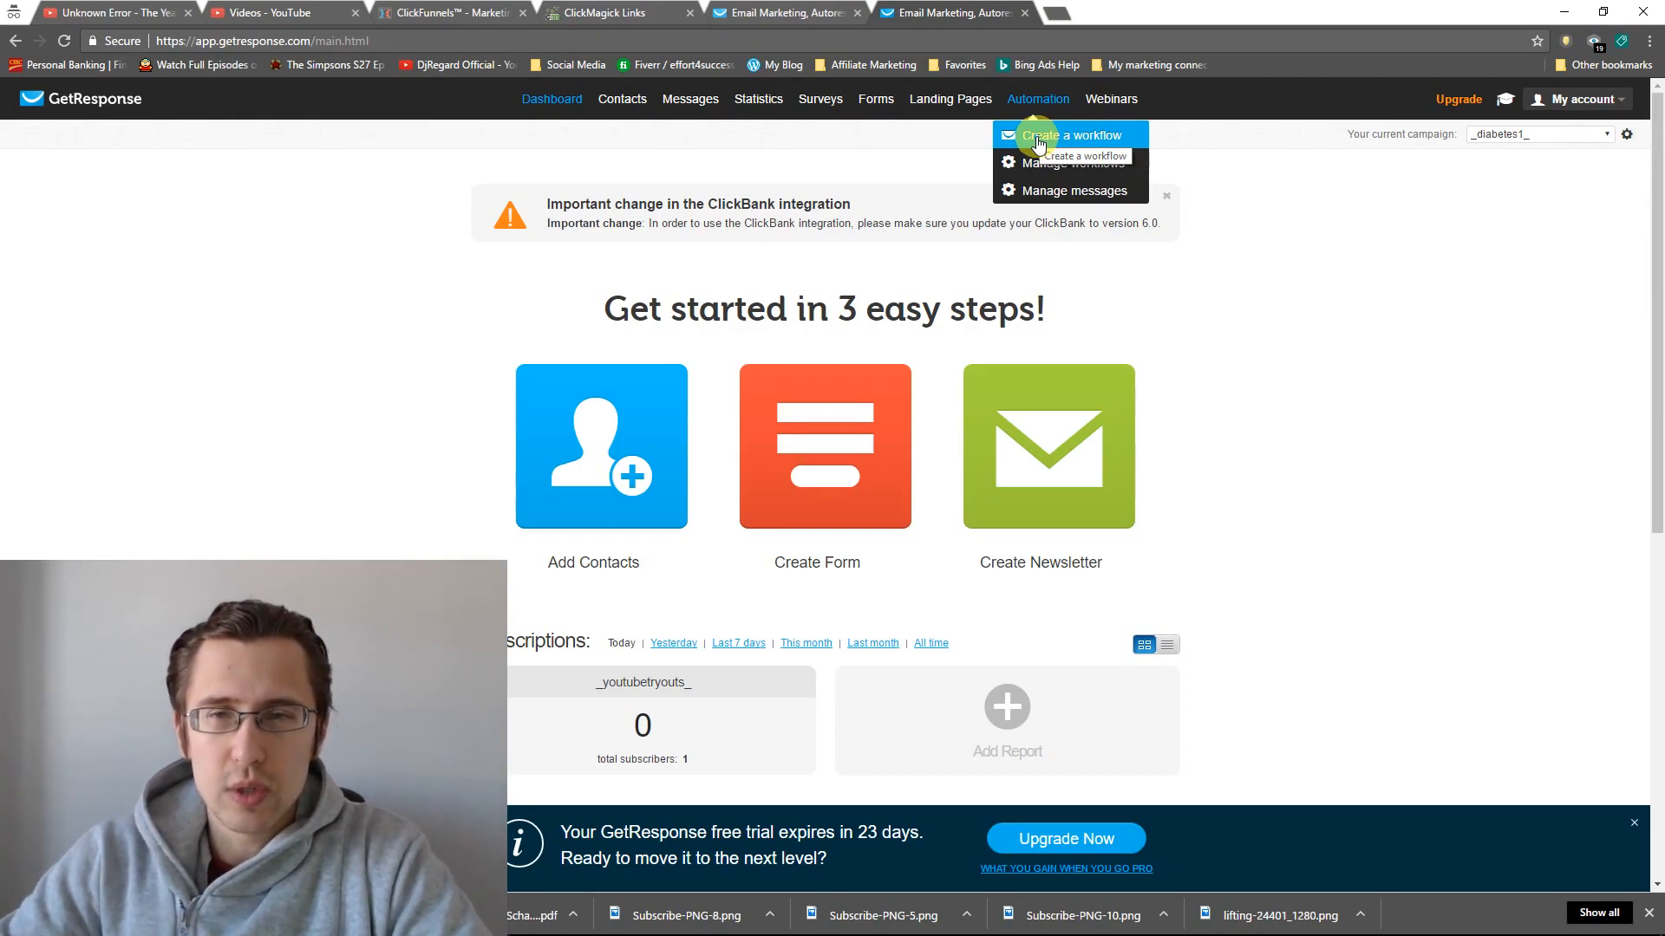
- Switch the current campaign to _diabetes1bought_ and back to _diabetes1_
{"action": "left_click", "coordinate": [1523, 135]}
{"action": "left_click", "coordinate": [1530, 159]}
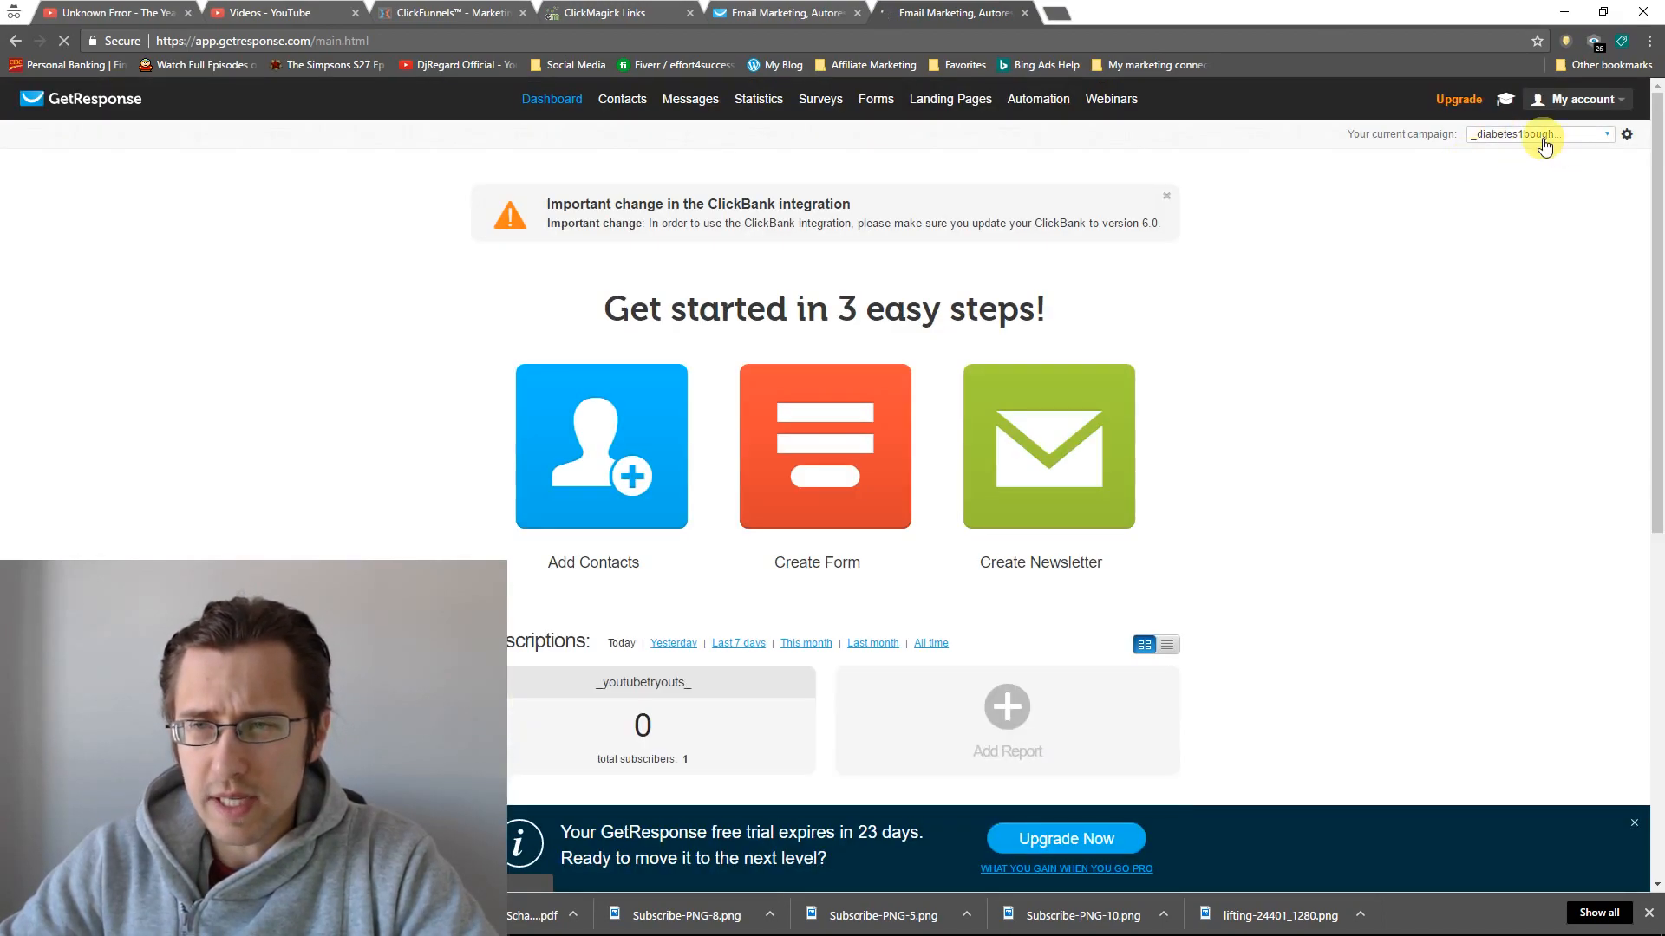
{"action": "left_click", "coordinate": [1540, 135]}
{"action": "left_click", "coordinate": [1491, 157]}
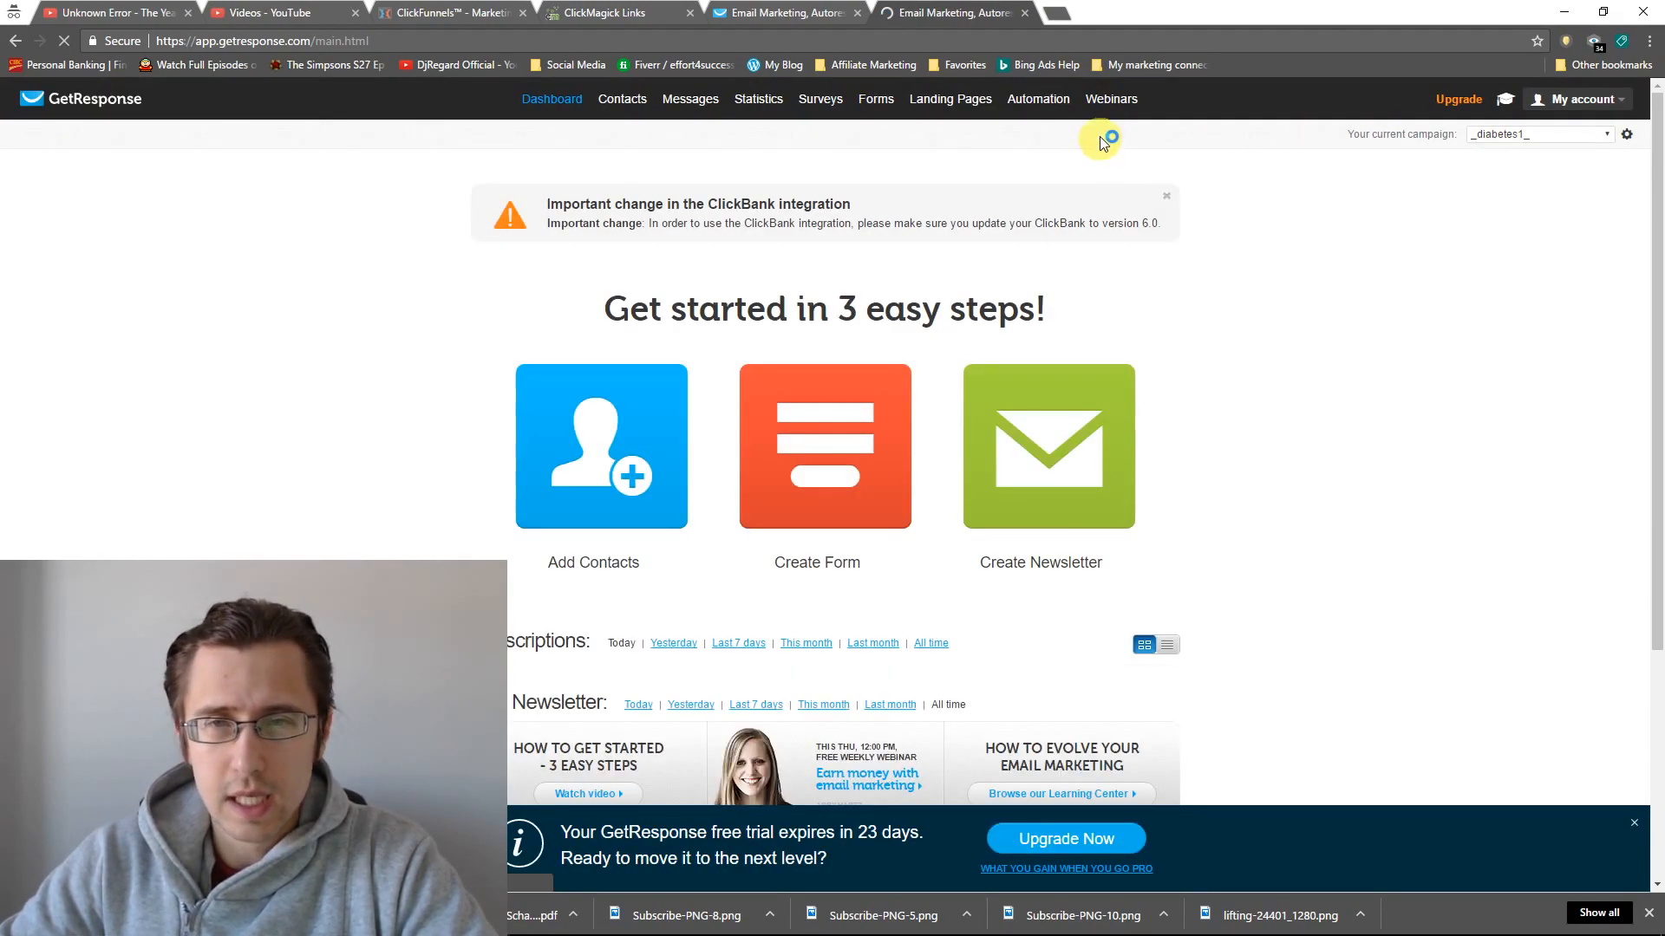
- Create a new automation workflow that starts when someone subscribes
{"action": "left_click", "coordinate": [1045, 139]}
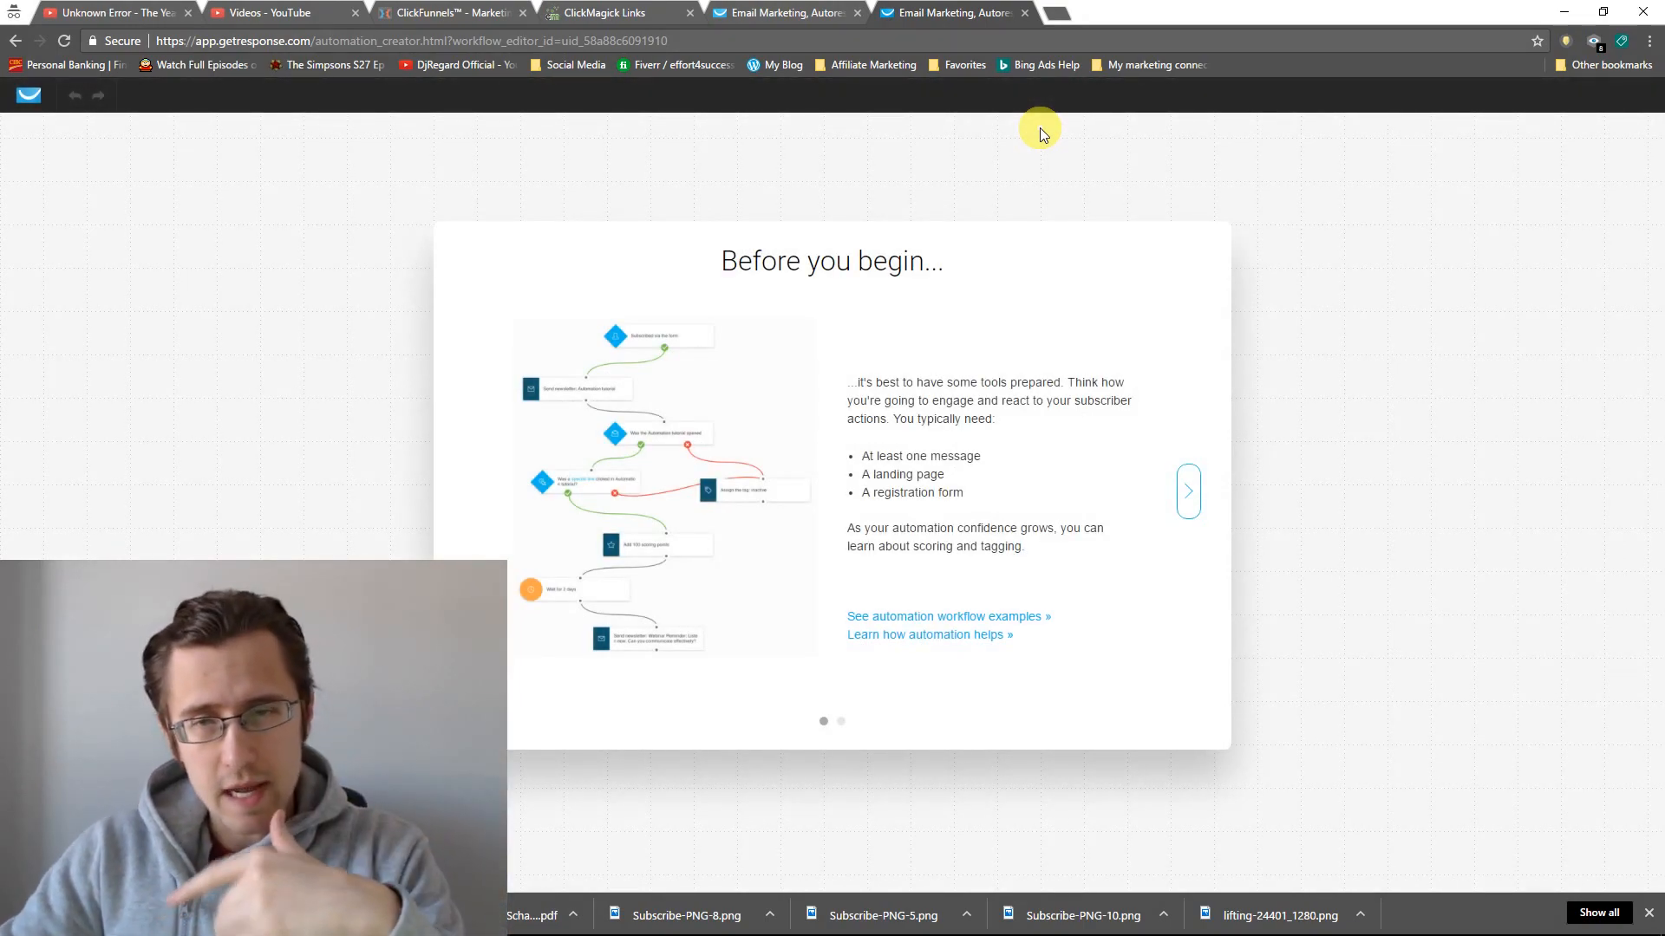
{"action": "left_click", "coordinate": [1189, 496]}
{"action": "left_click", "coordinate": [1184, 479]}
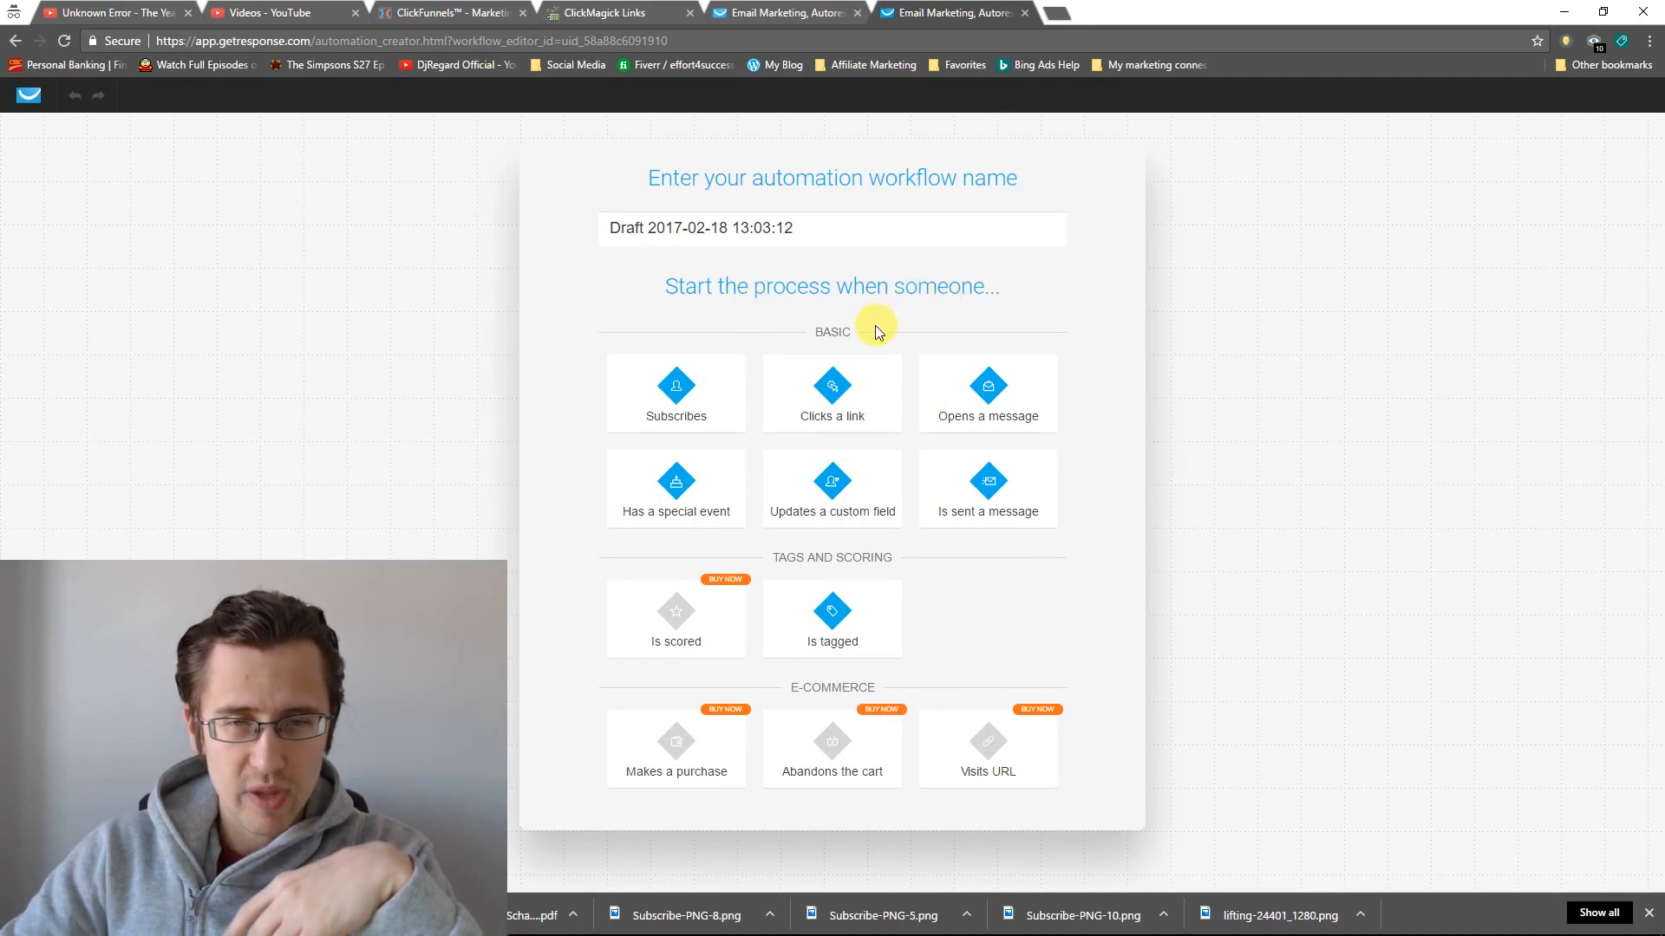
{"action": "left_click", "coordinate": [688, 404]}
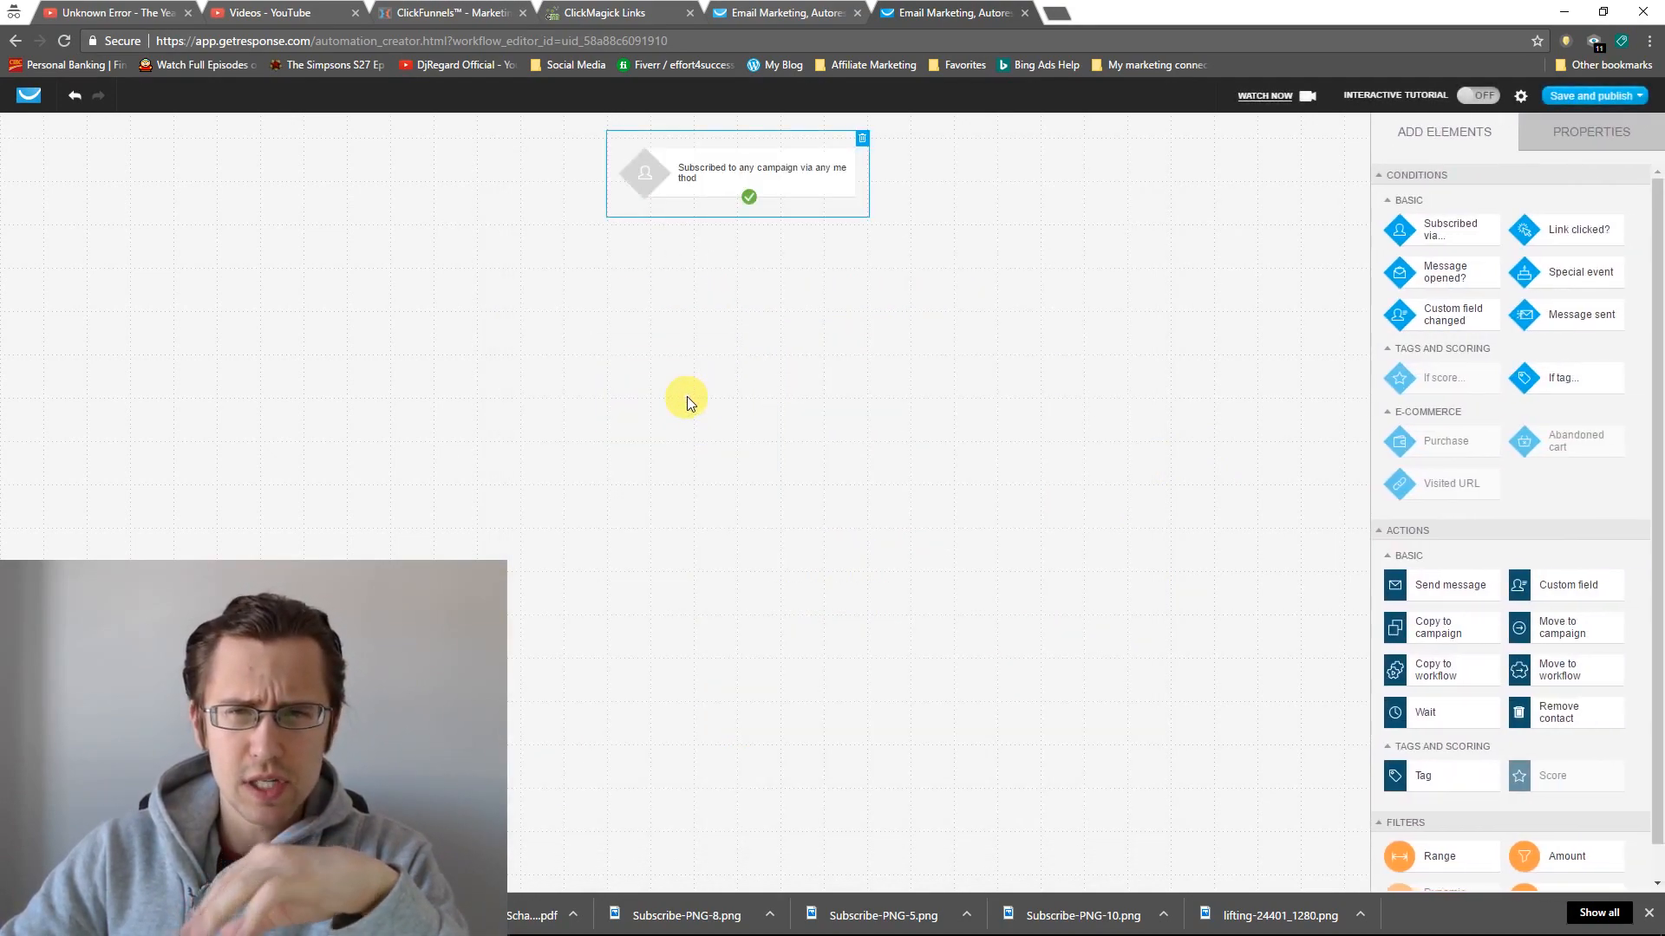
{"action": "left_click", "coordinate": [1481, 95]}
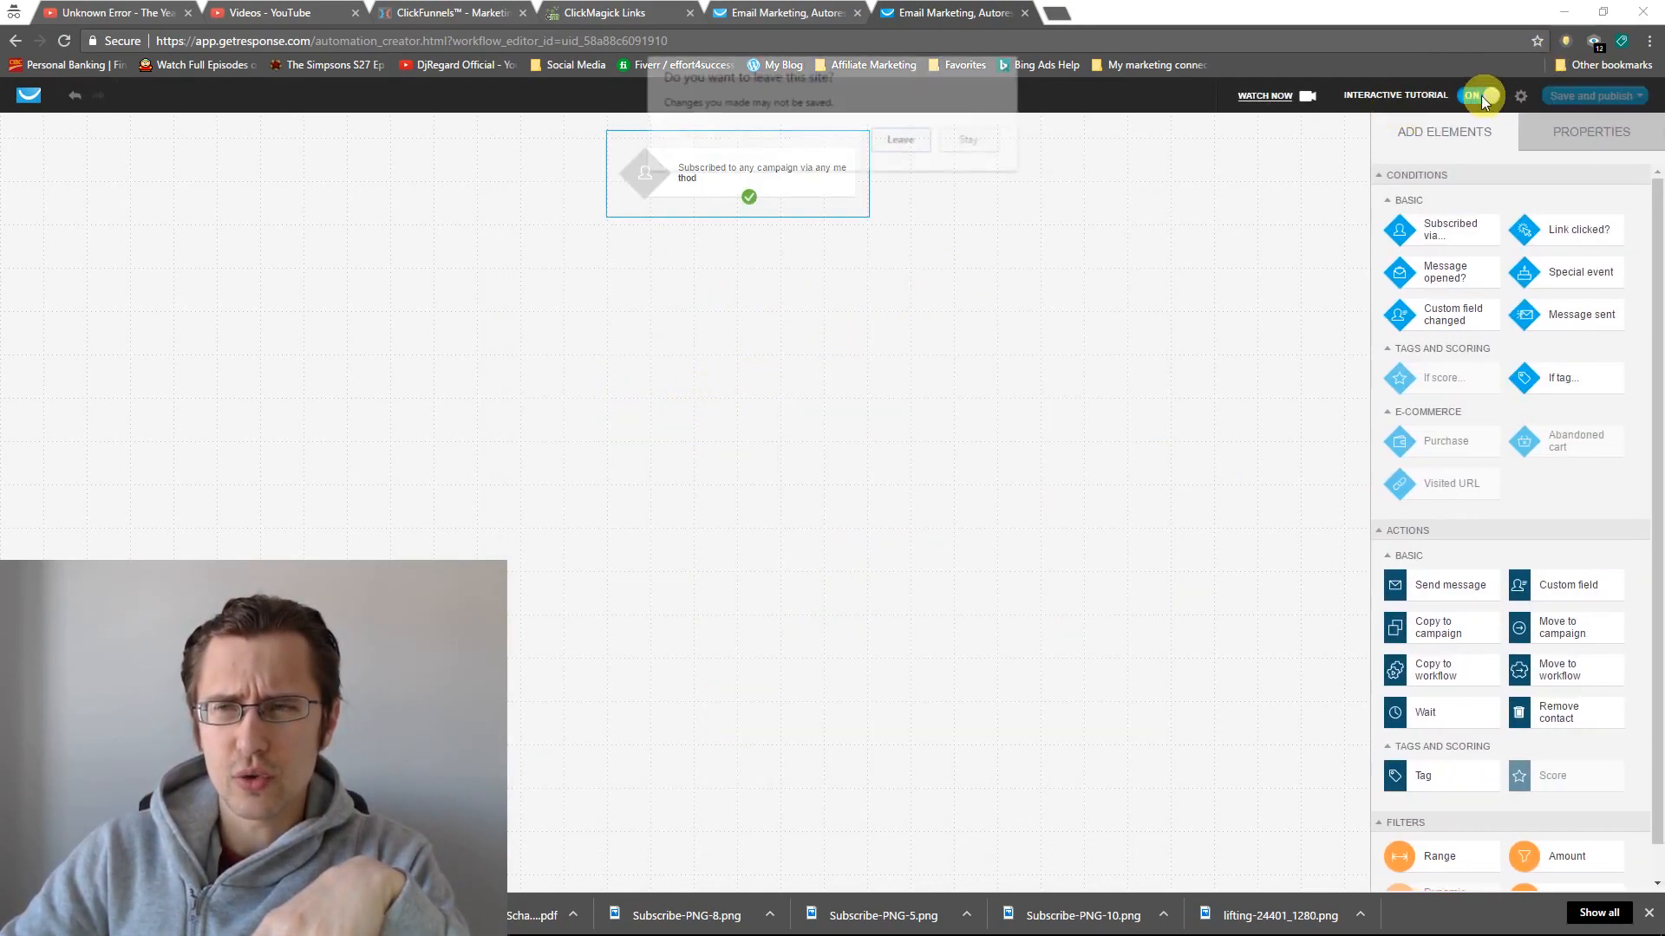
{"action": "left_click", "coordinate": [965, 143]}
{"action": "left_click", "coordinate": [1481, 96]}
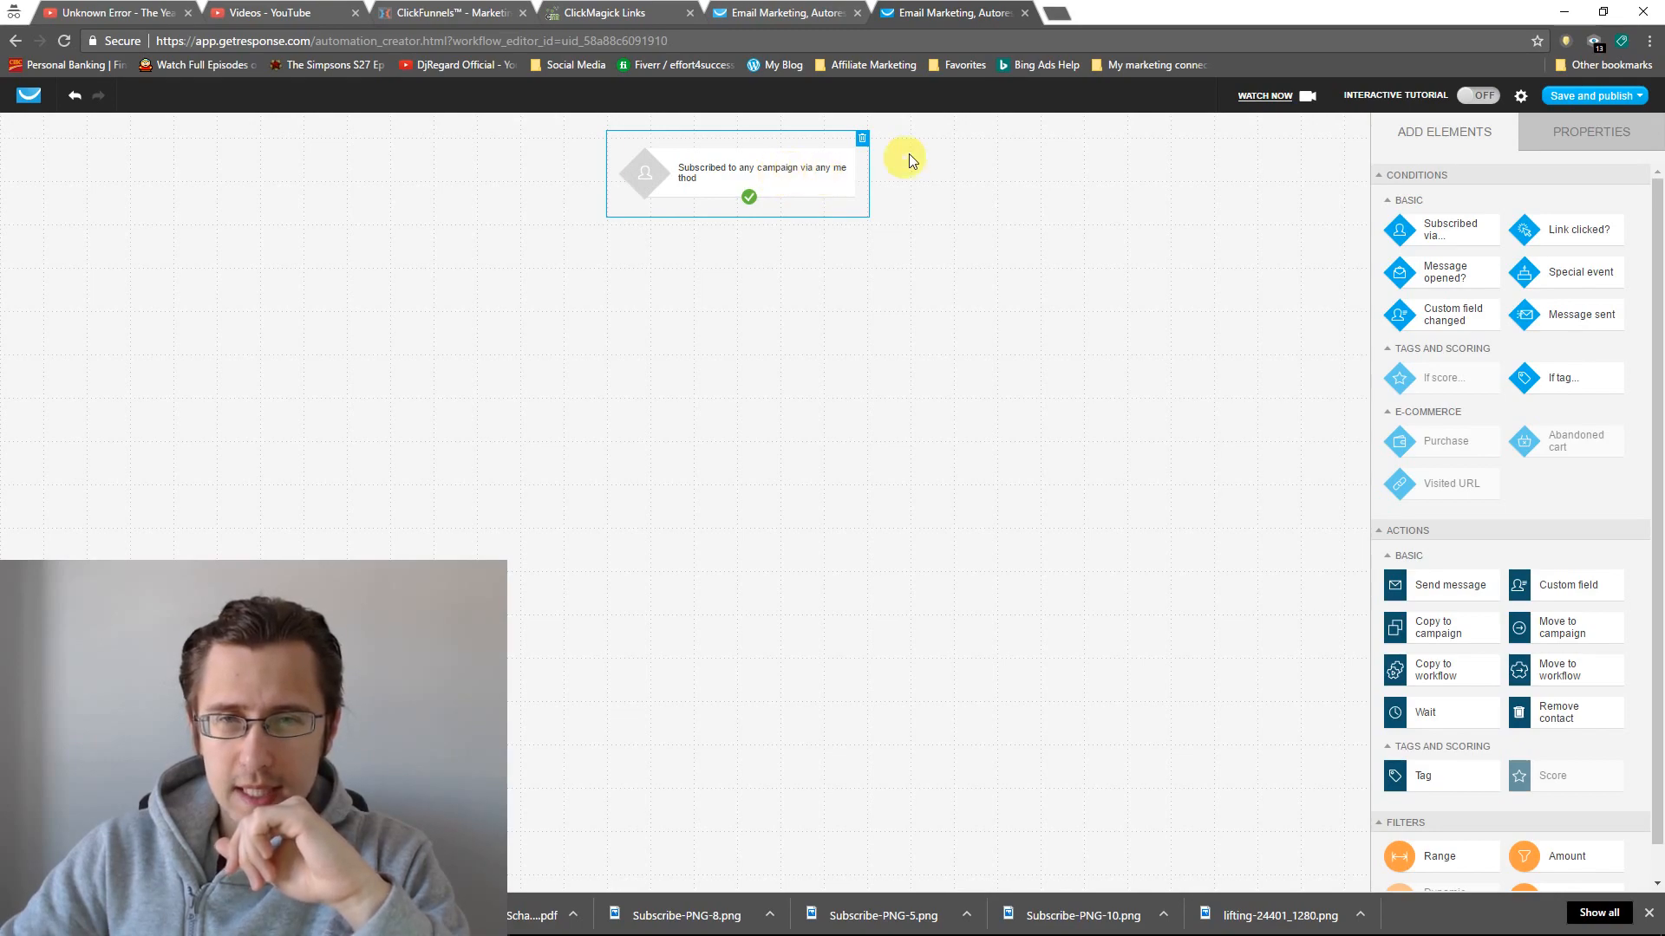
- Replace the starting element with a new Subscribed via condition near the canvas top and add a Remove contact action below it
{"action": "left_click", "coordinate": [862, 138]}
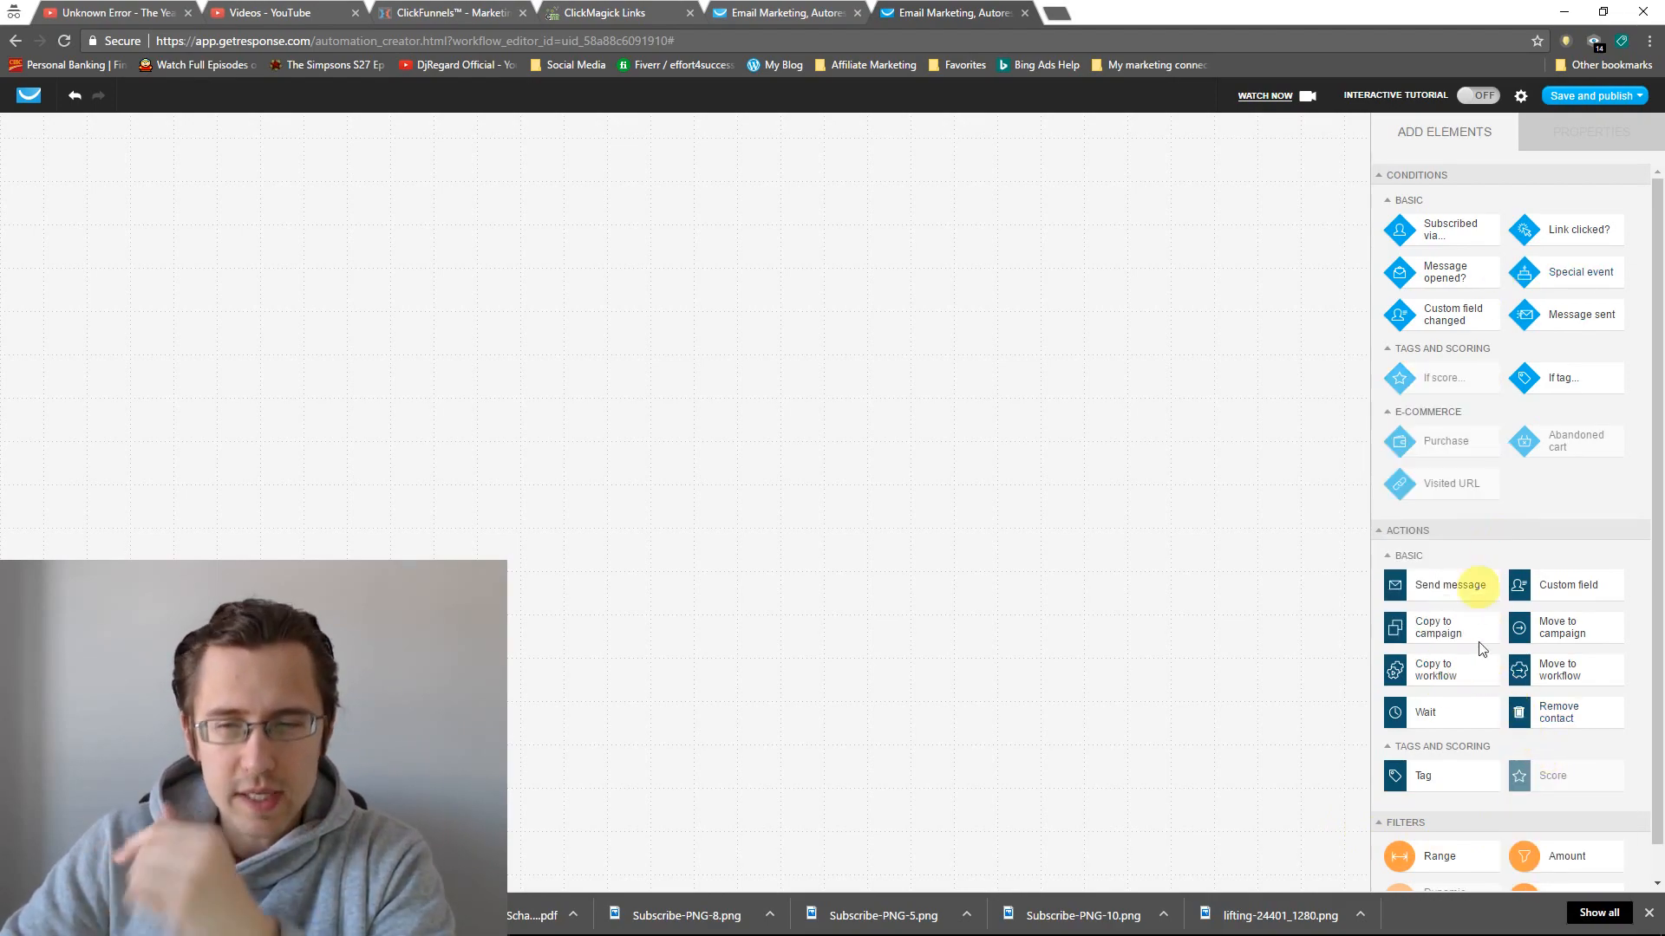
{"action": "scroll", "coordinate": [1496, 758], "scroll_direction": "down", "scroll_amount": 1}
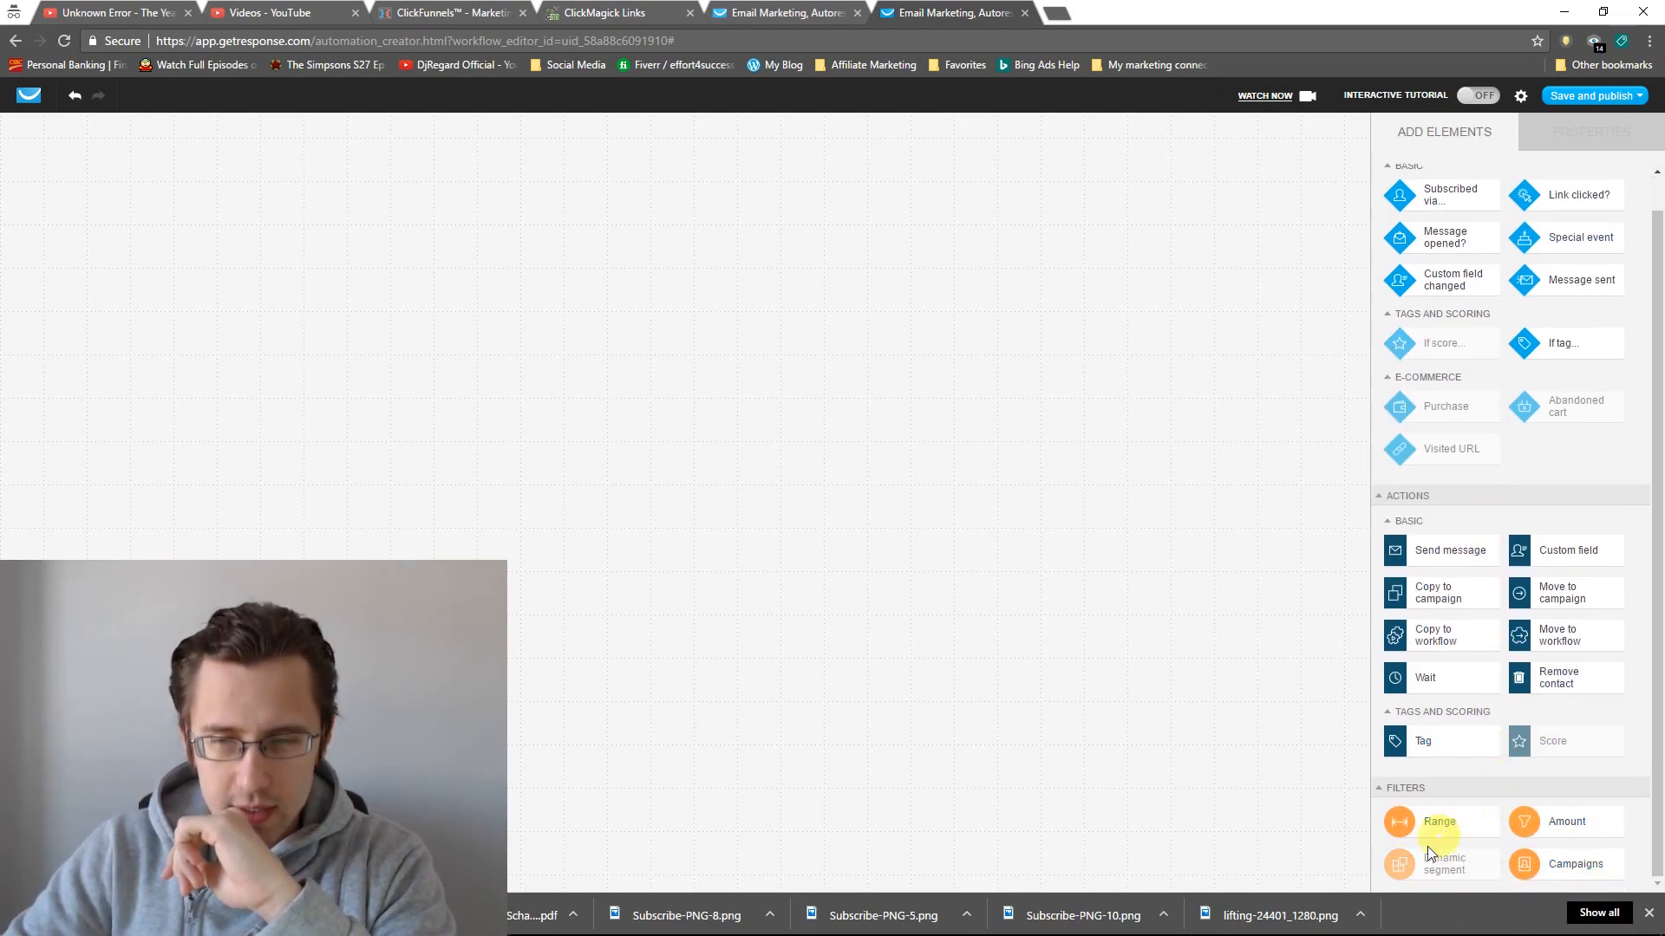
{"action": "scroll", "coordinate": [1481, 765], "scroll_direction": "up", "scroll_amount": 1}
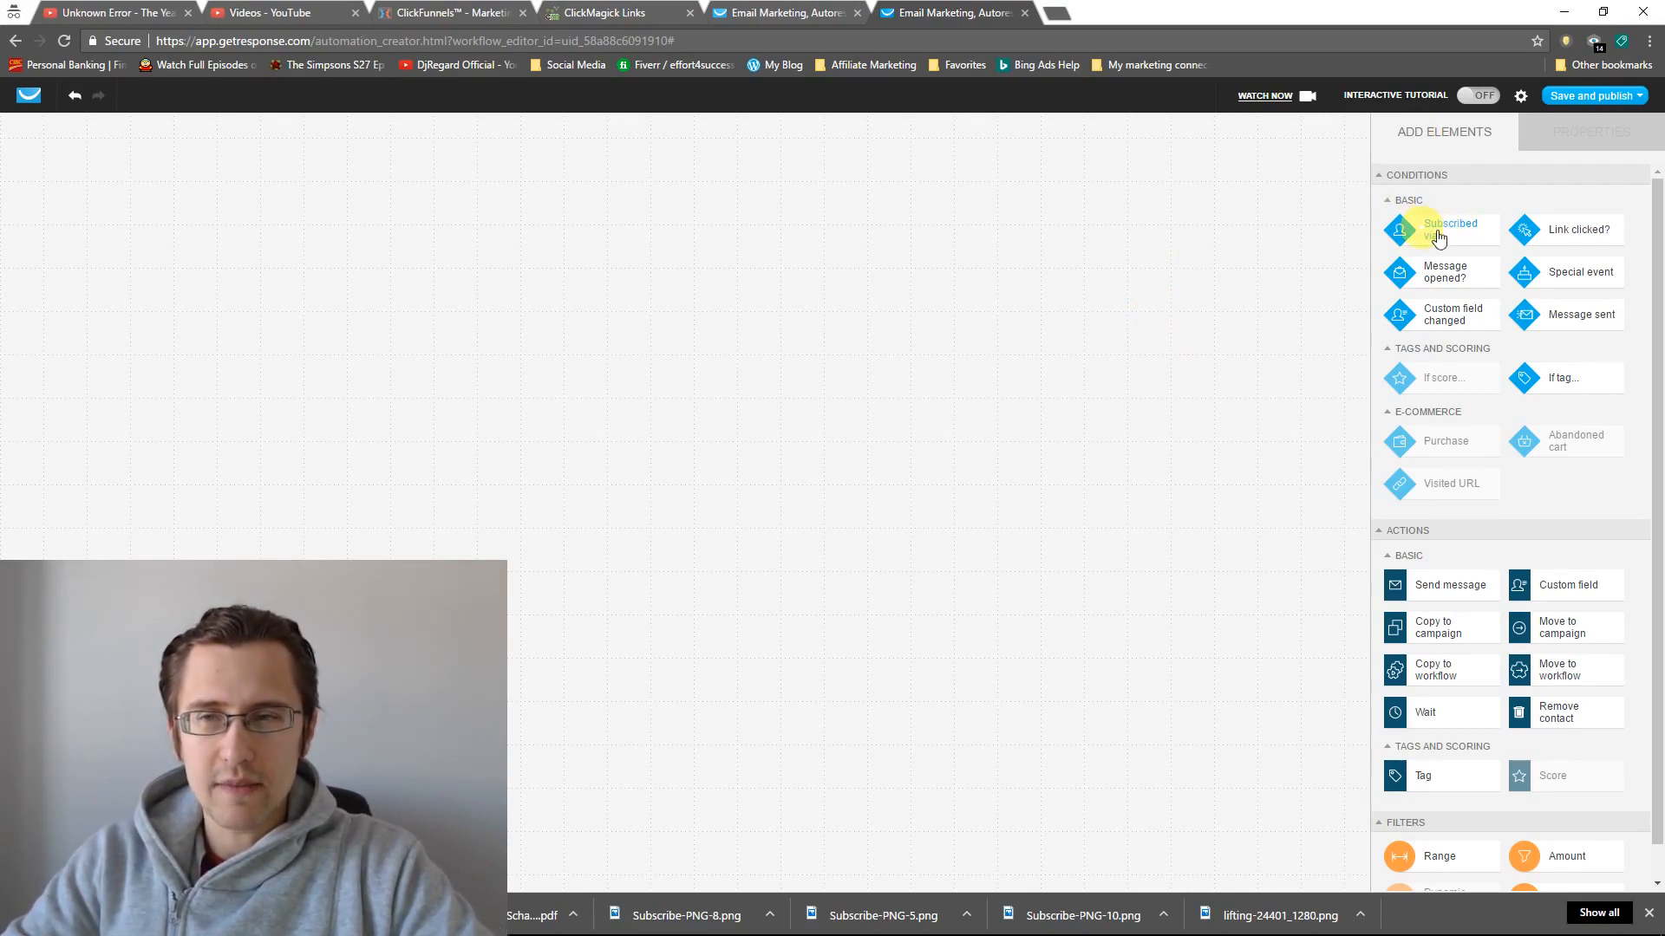
{"action": "left_click_drag", "start_coordinate": [1443, 230], "coordinate": [754, 160]}
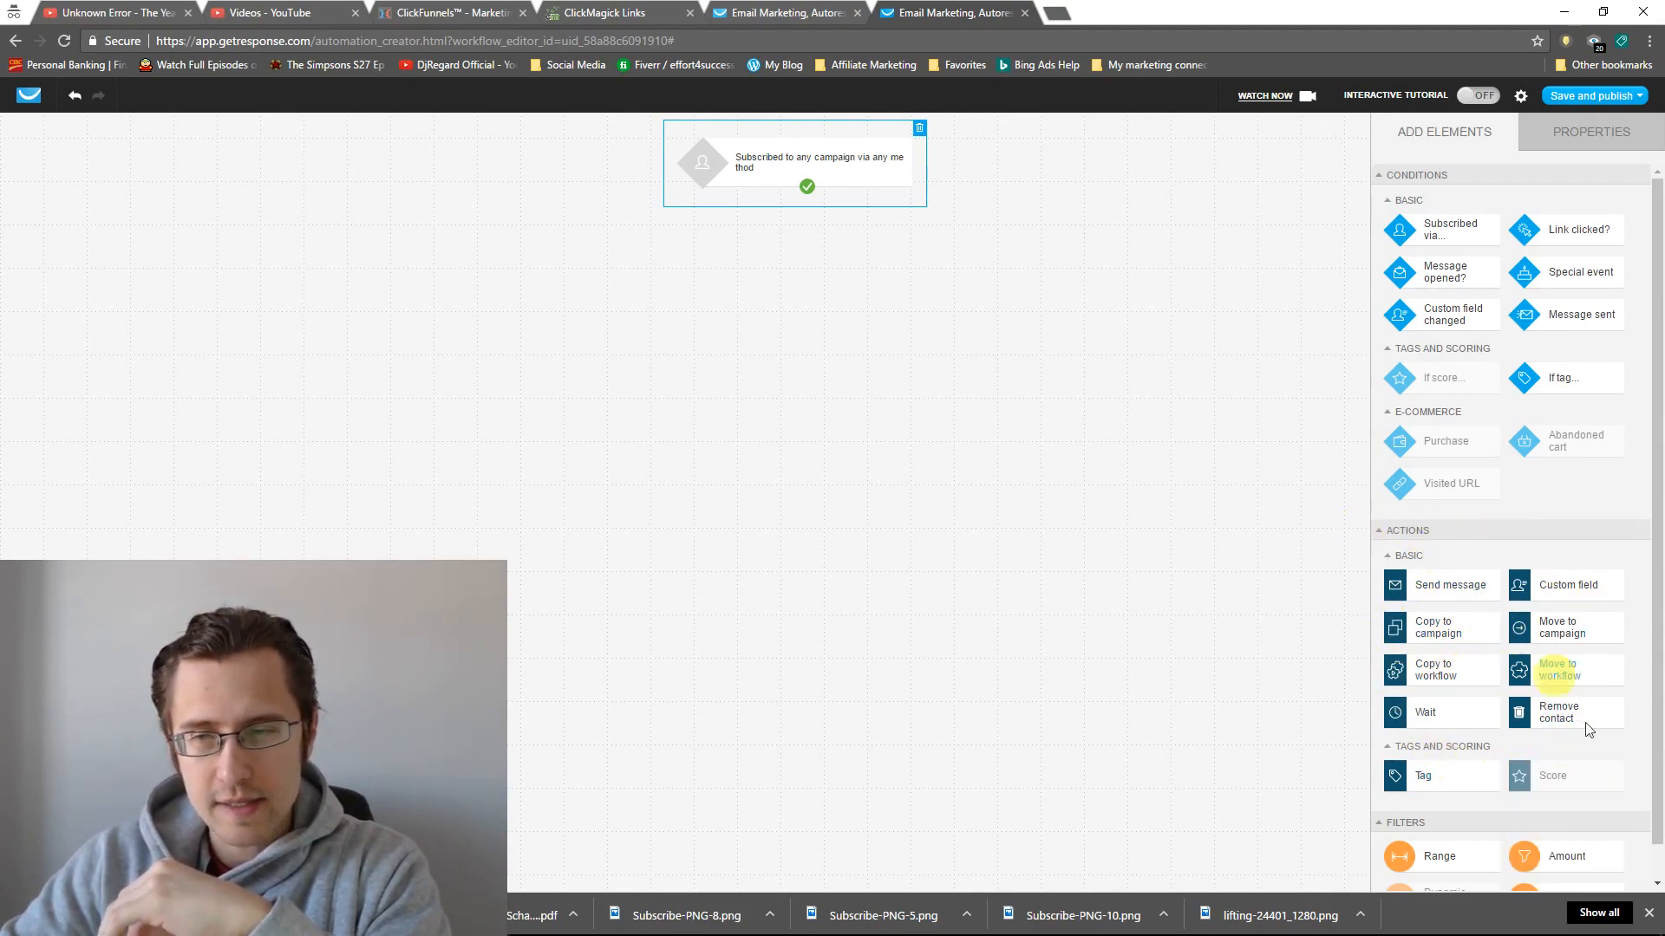
{"action": "left_click_drag", "start_coordinate": [1560, 713], "coordinate": [867, 456]}
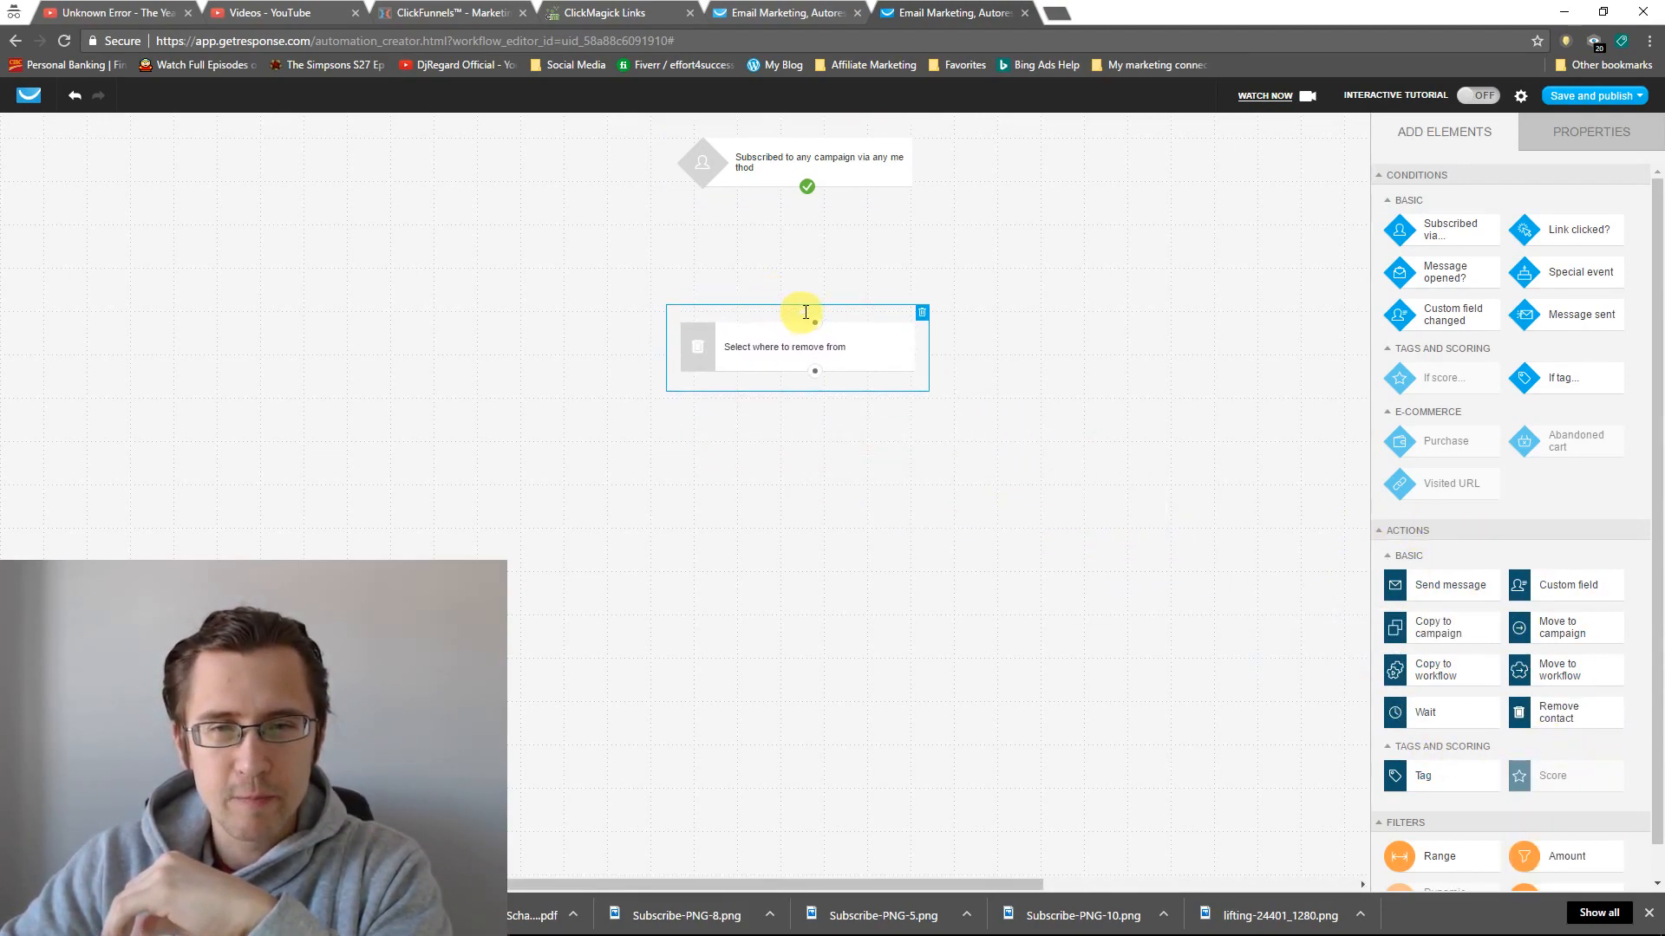
- Set the subscription condition to the specific campaign _diabetes1bought_ with any subscription method
{"action": "left_click", "coordinate": [780, 156]}
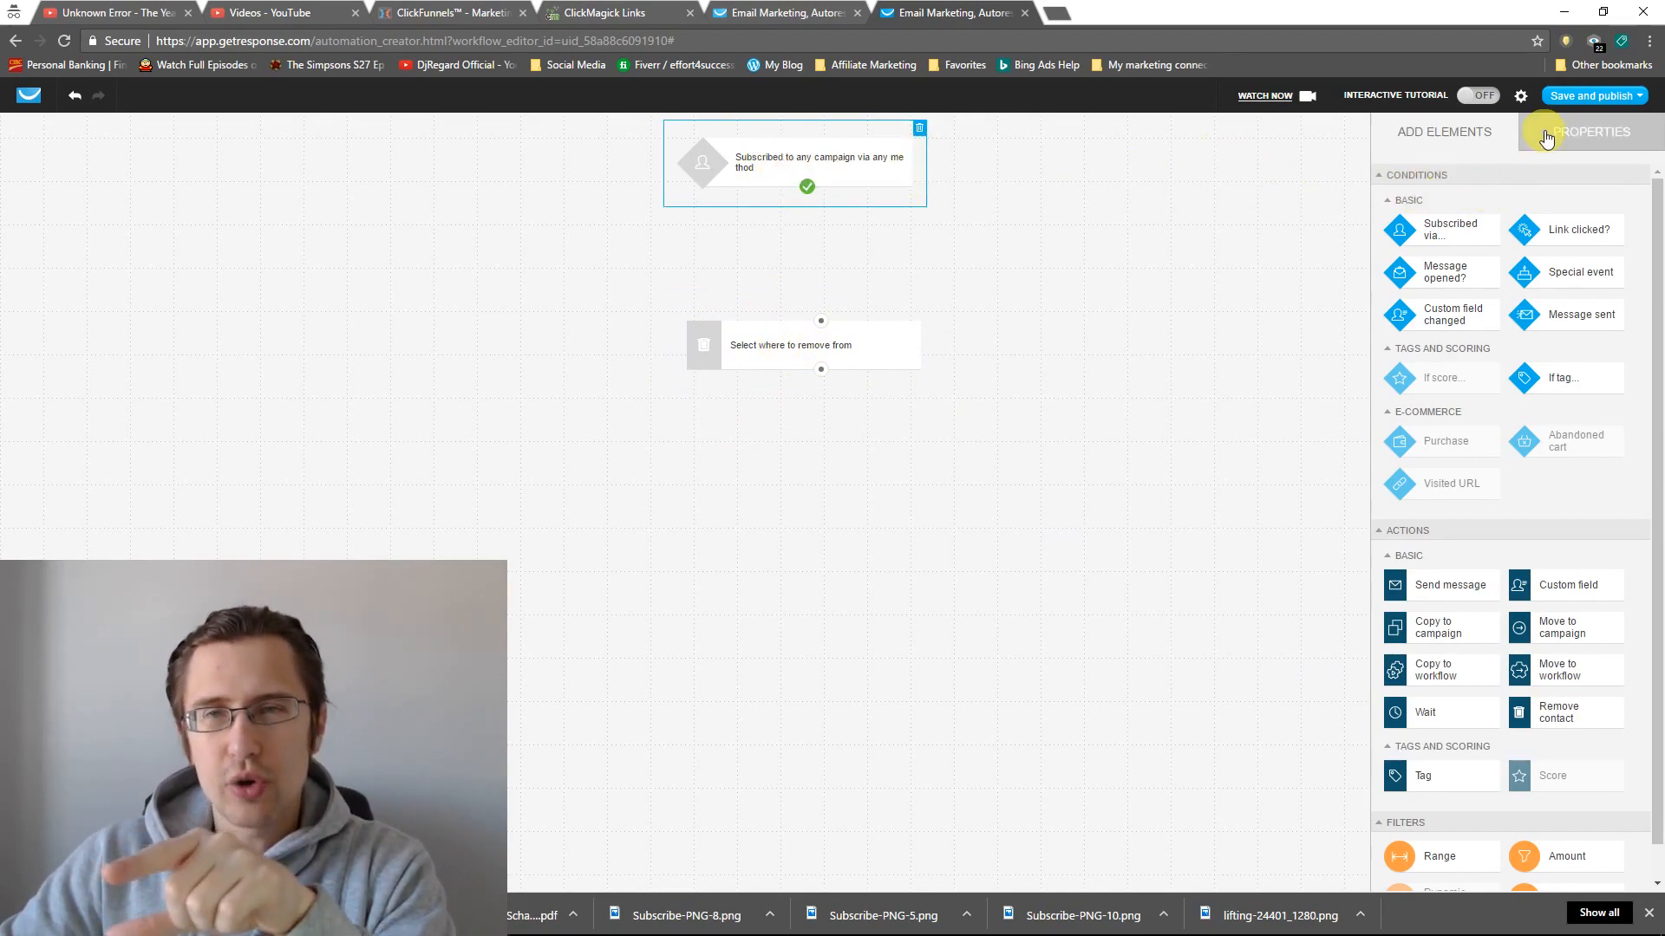
{"action": "left_click", "coordinate": [1587, 137]}
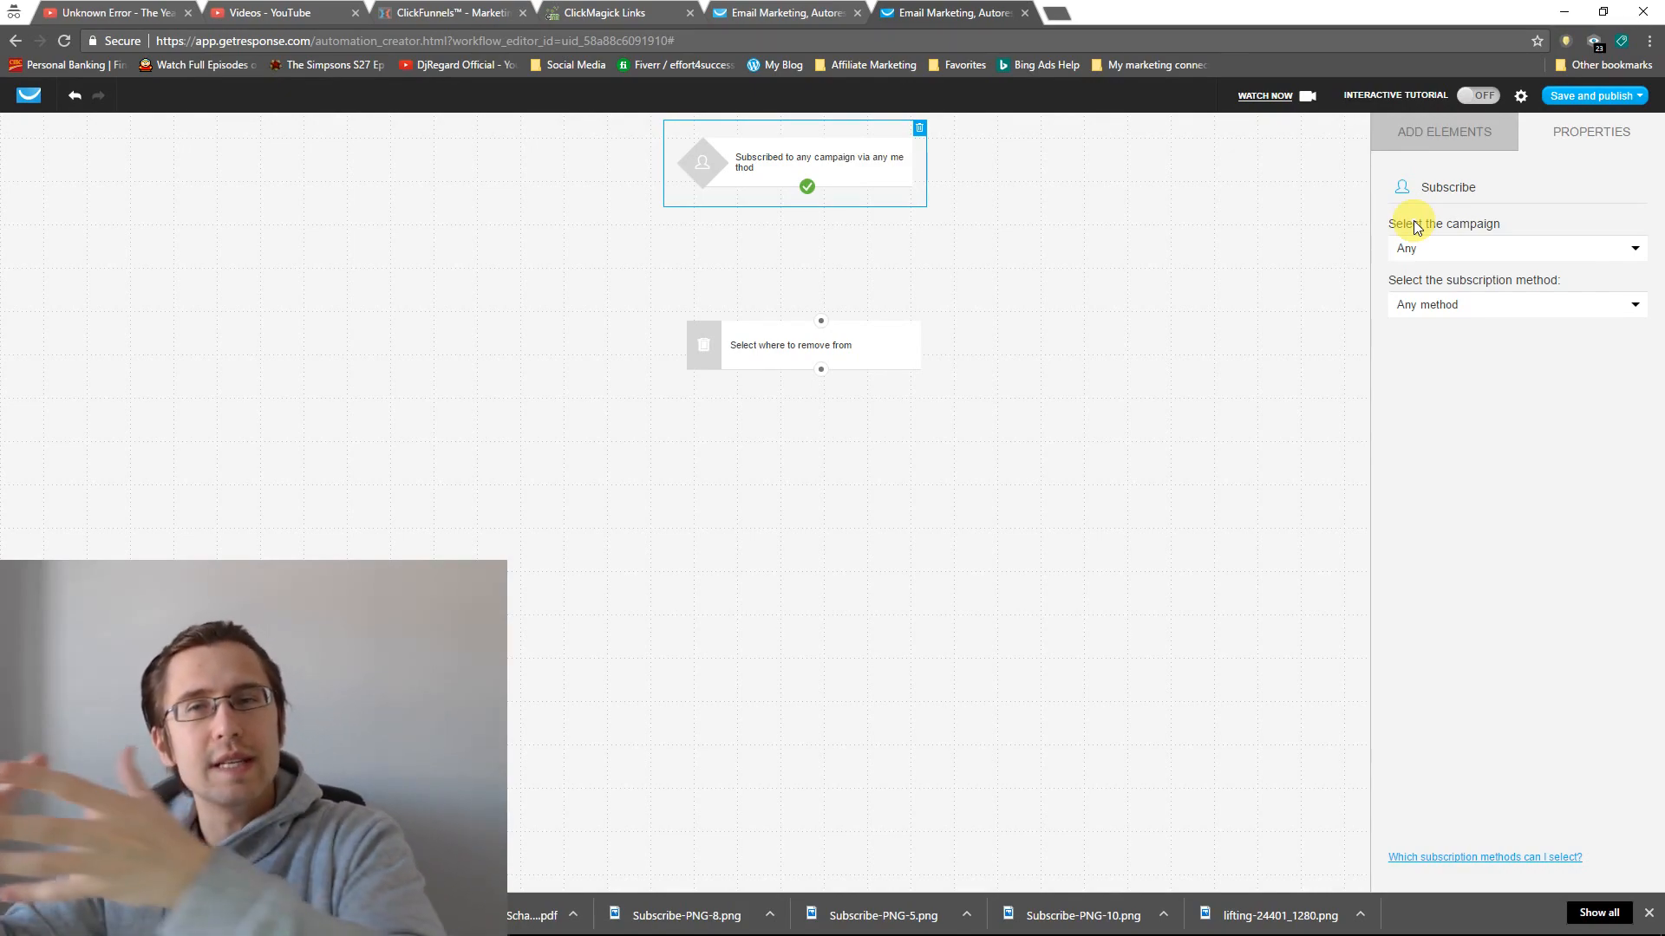
{"action": "left_click", "coordinate": [1443, 250]}
{"action": "left_click", "coordinate": [1429, 293]}
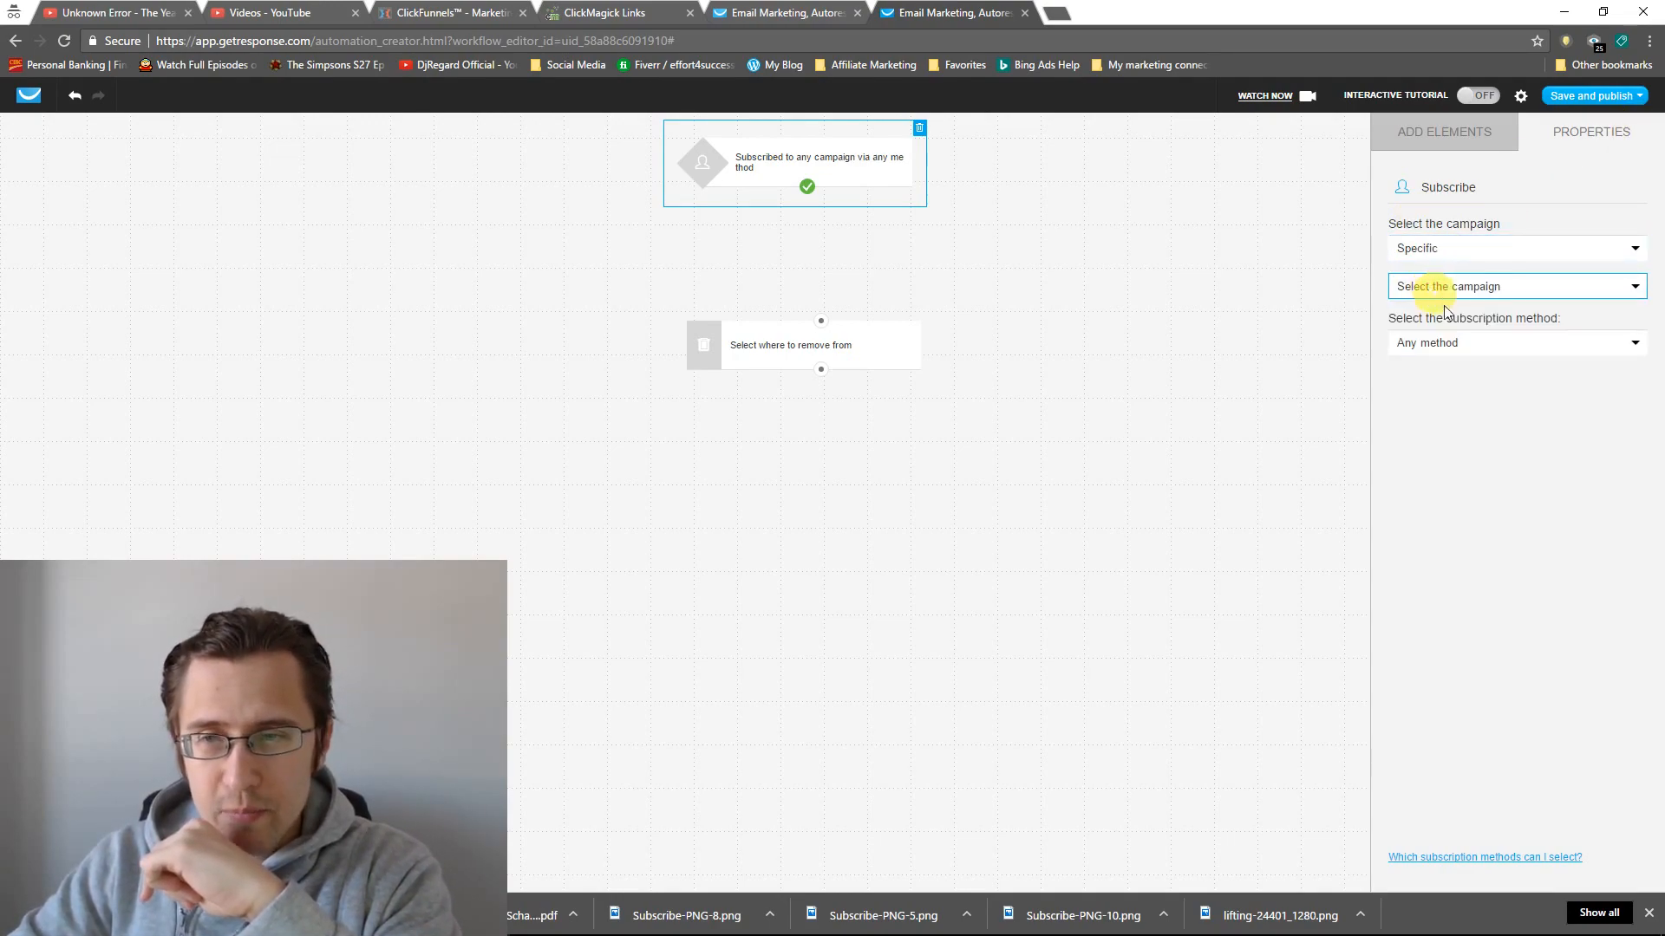
{"action": "left_click", "coordinate": [1448, 286]}
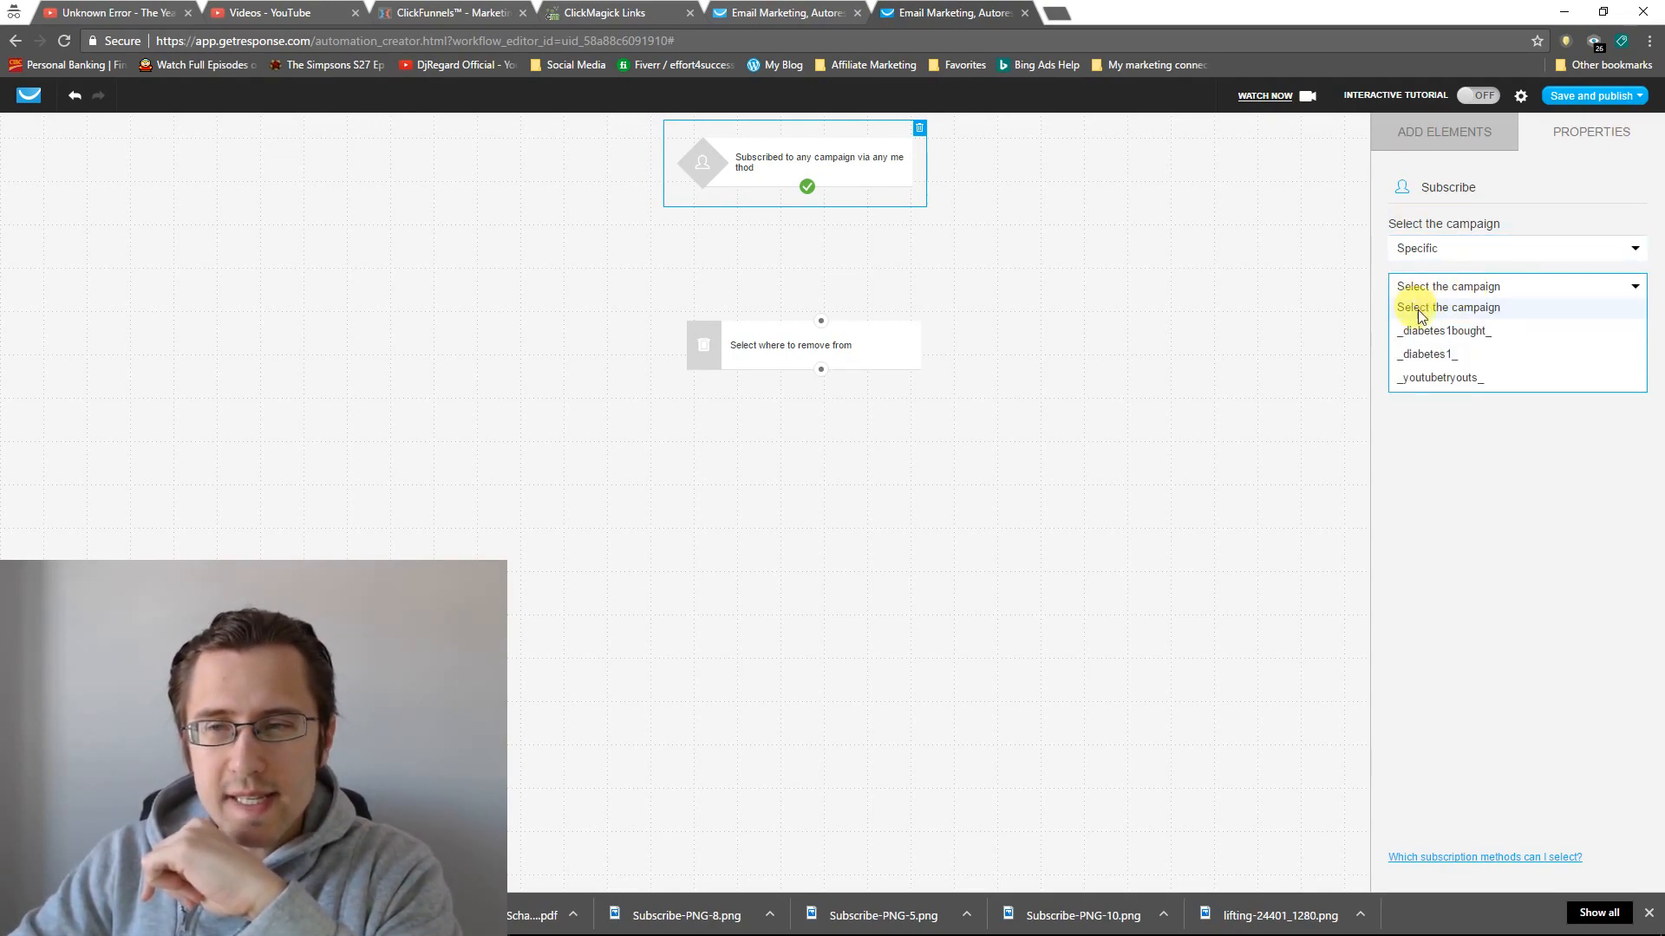
{"action": "left_click", "coordinate": [1461, 330]}
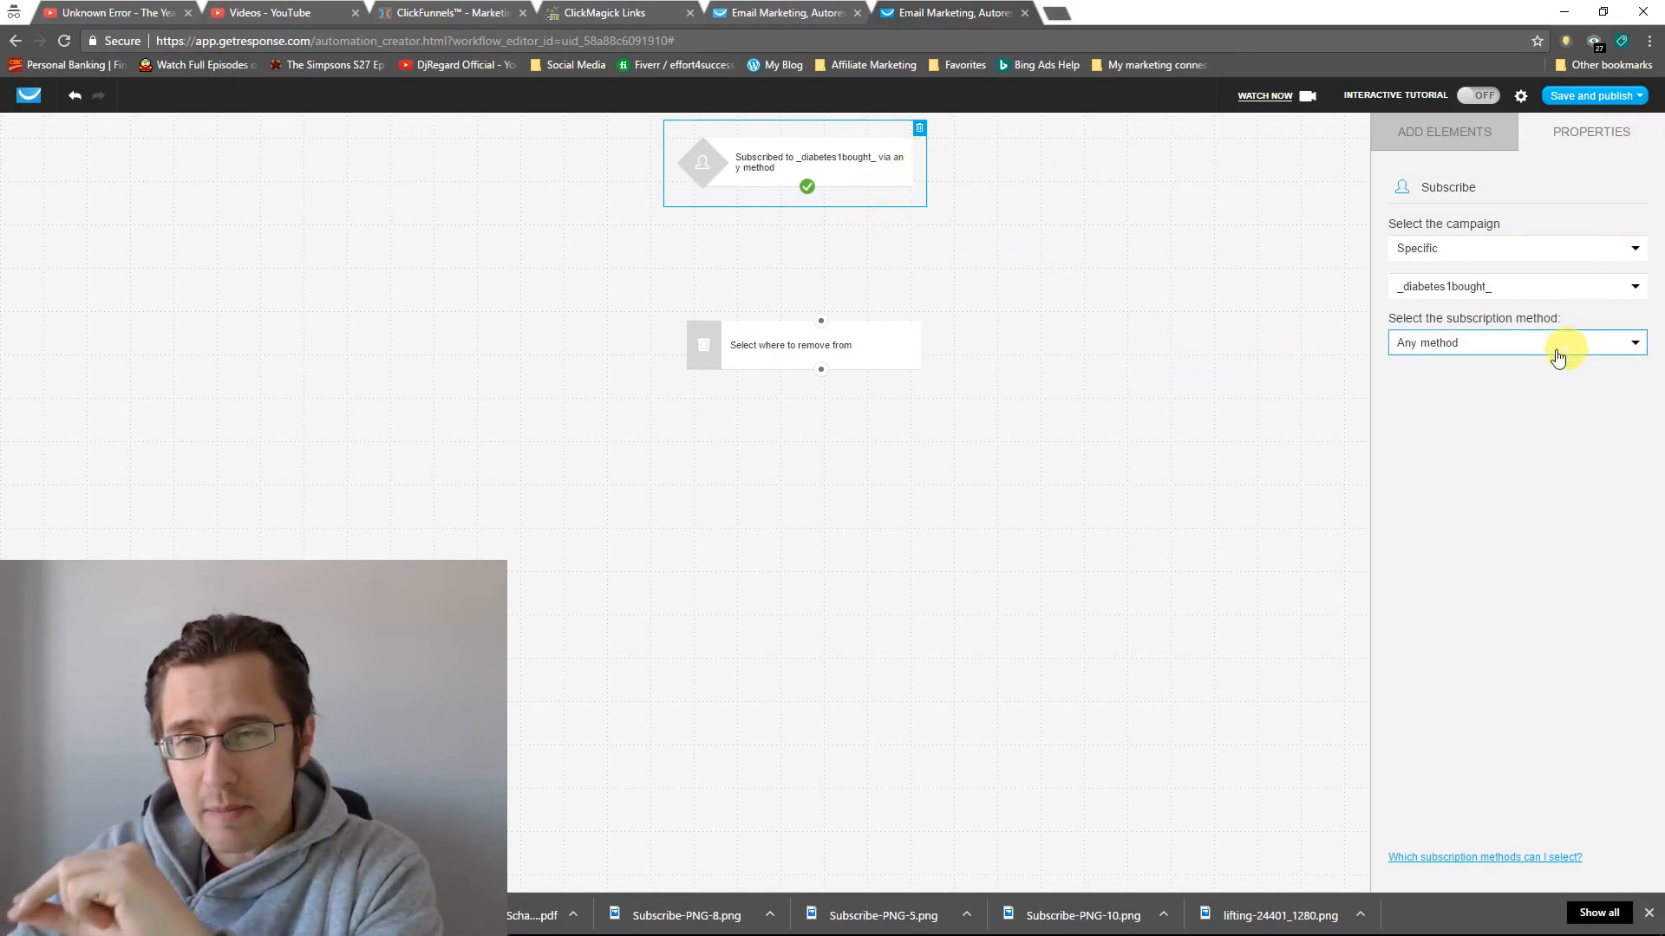
{"action": "left_click", "coordinate": [1503, 345]}
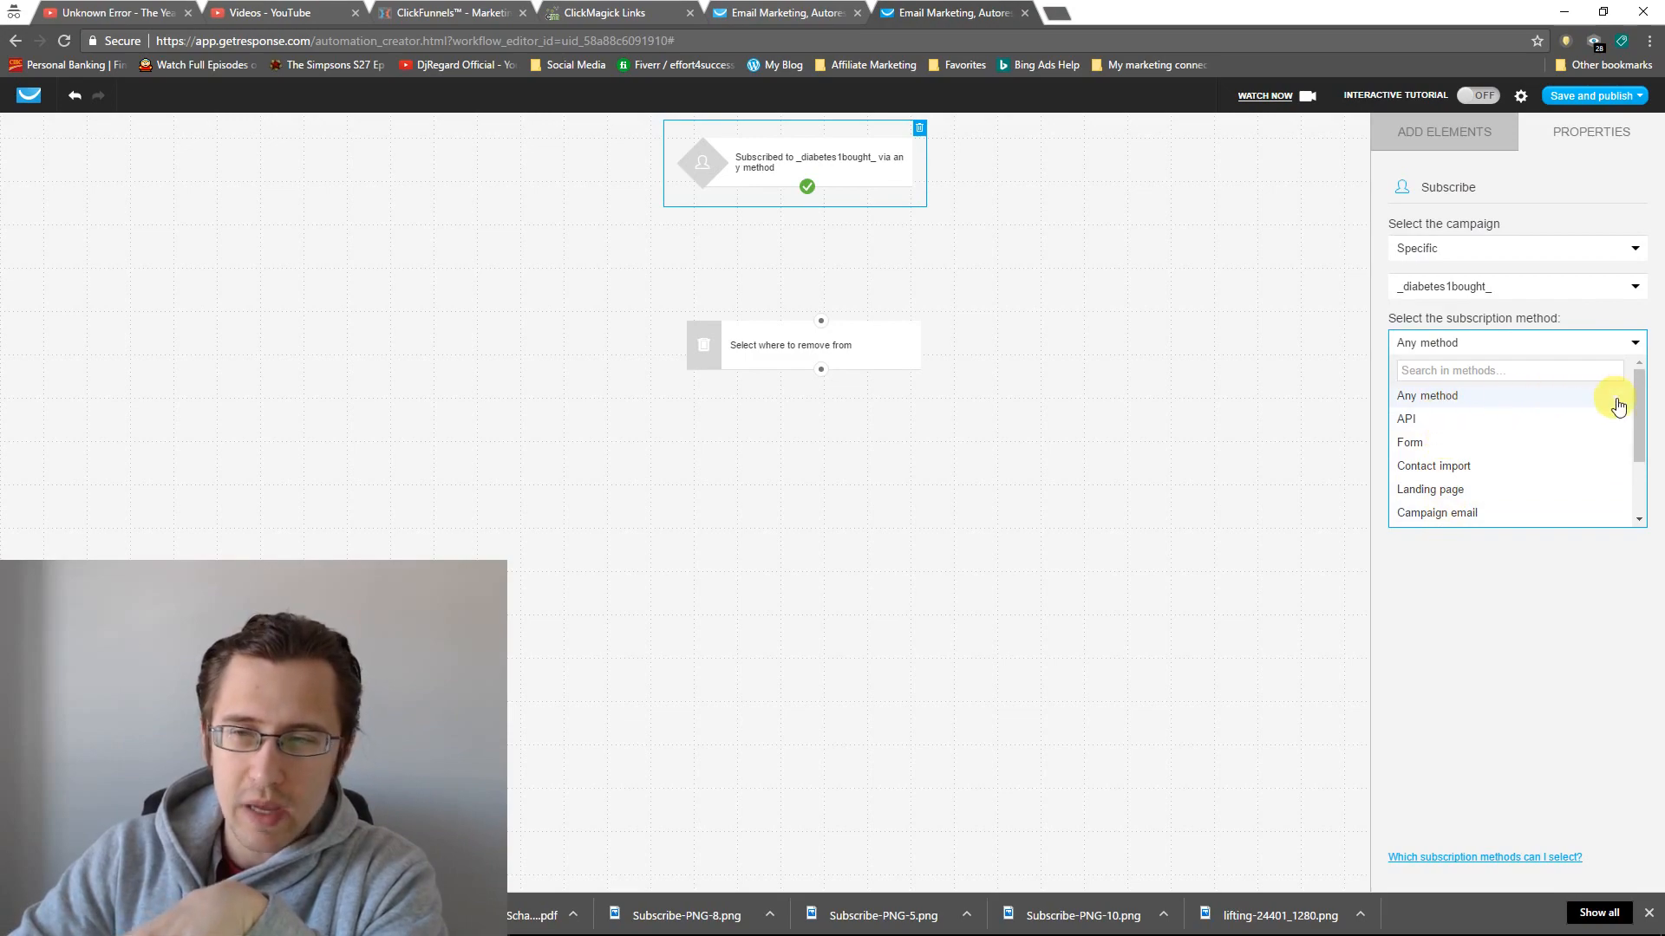
{"action": "mouse_move", "coordinate": [1637, 395]}
{"action": "left_mouse_down"}
{"action": "mouse_move", "coordinate": [1638, 464]}
{"action": "mouse_move", "coordinate": [1636, 375]}
{"action": "left_mouse_up"}
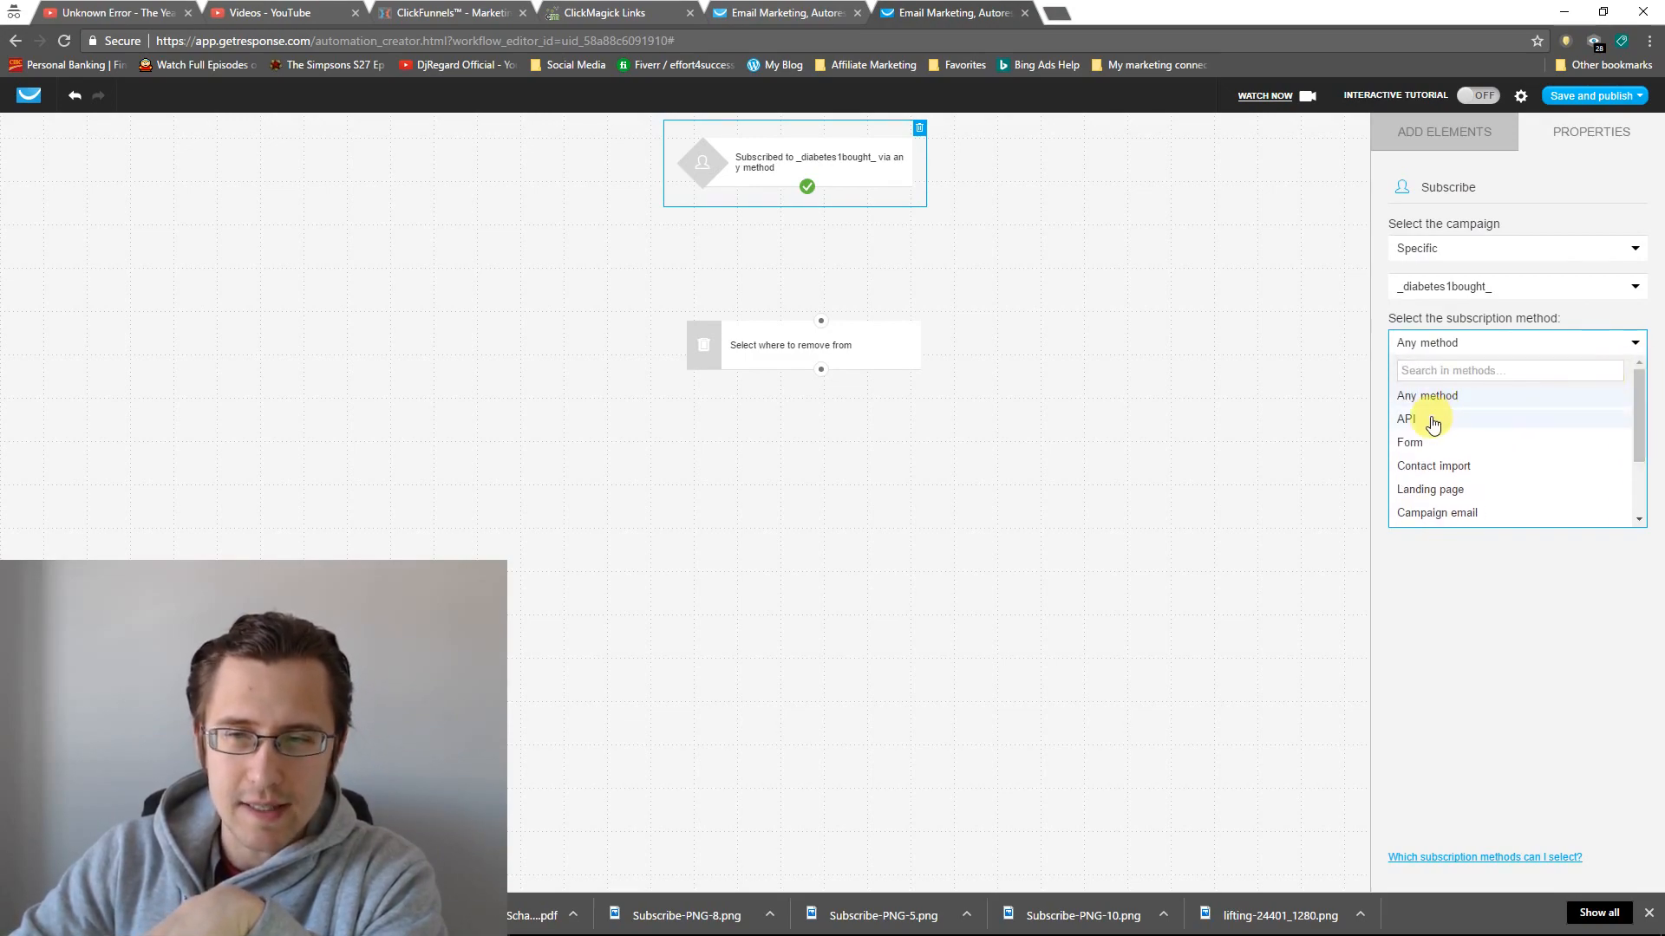
{"action": "left_click", "coordinate": [1439, 395]}
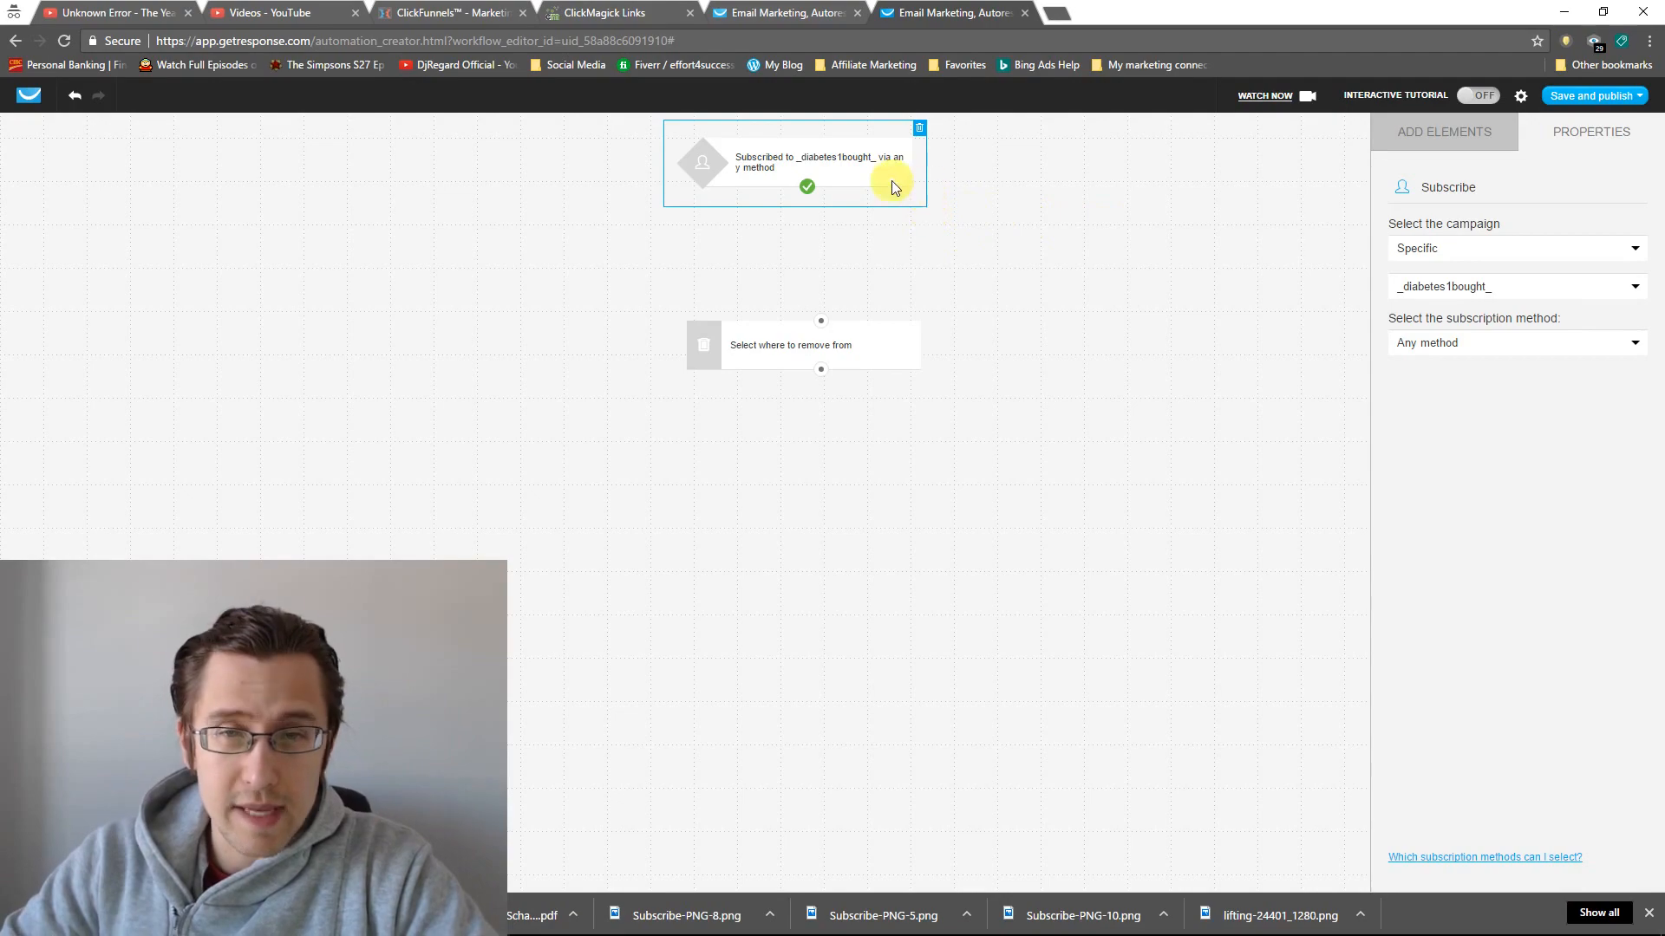
{"action": "left_click", "coordinate": [1089, 260]}
- Move the Remove contact action closer under the condition and set it to remove contacts from the specific campaign _diabetes1_
{"action": "left_click", "coordinate": [853, 345]}
{"action": "left_click_drag", "start_coordinate": [839, 348], "coordinate": [828, 297]}
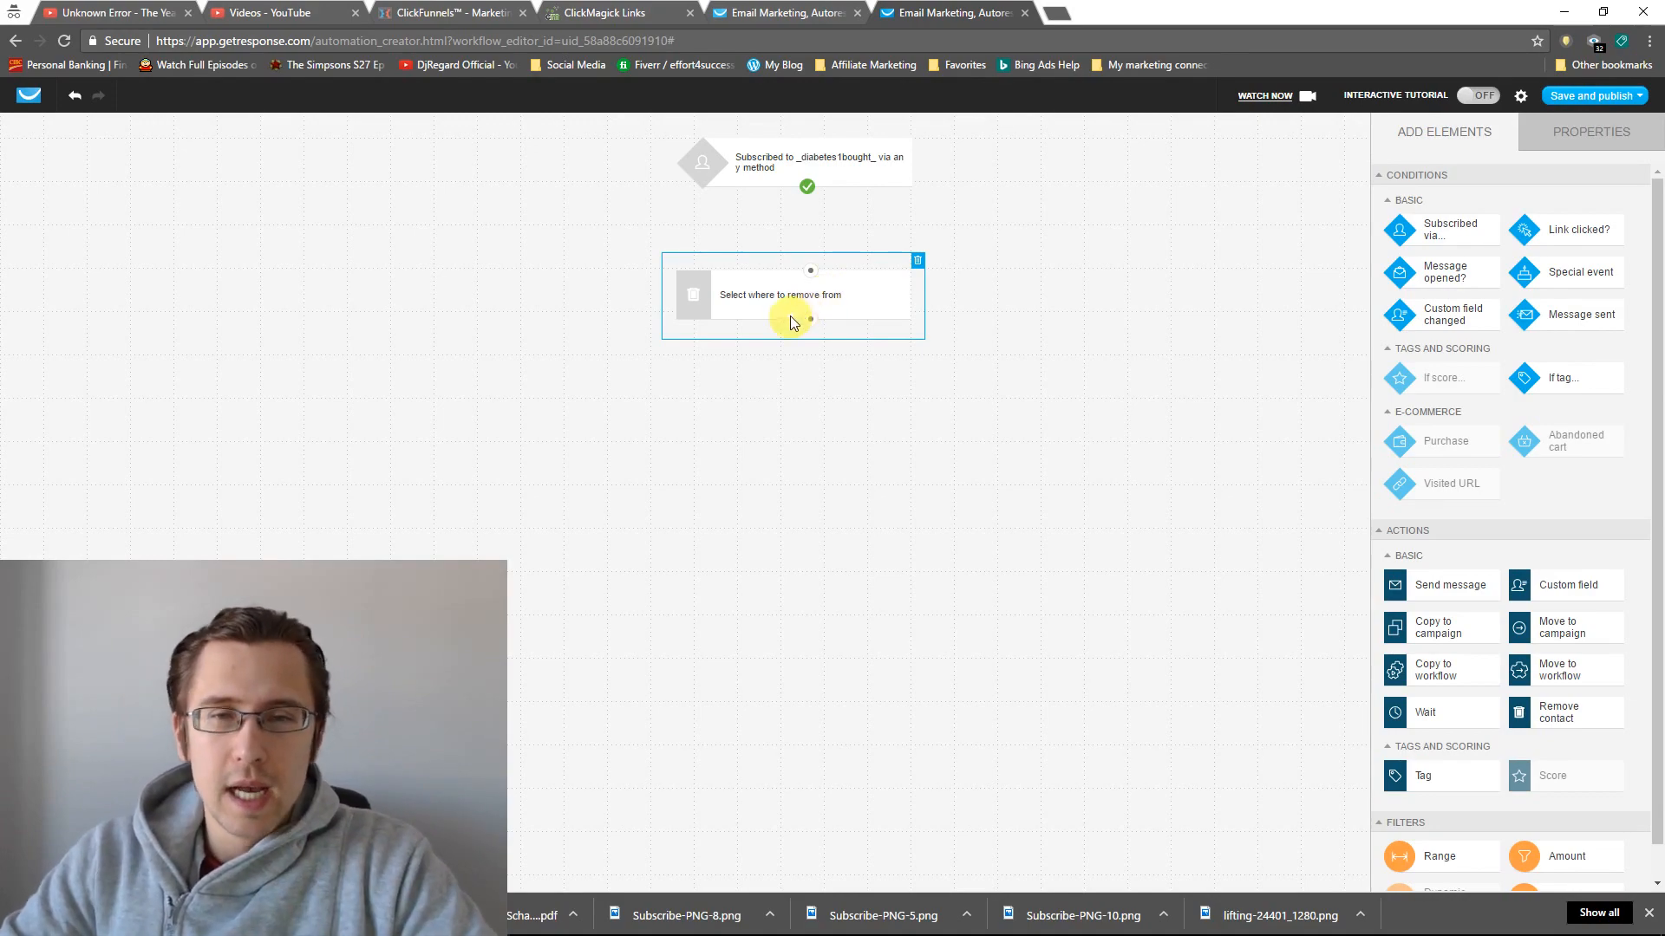
{"action": "left_click", "coordinate": [1552, 130]}
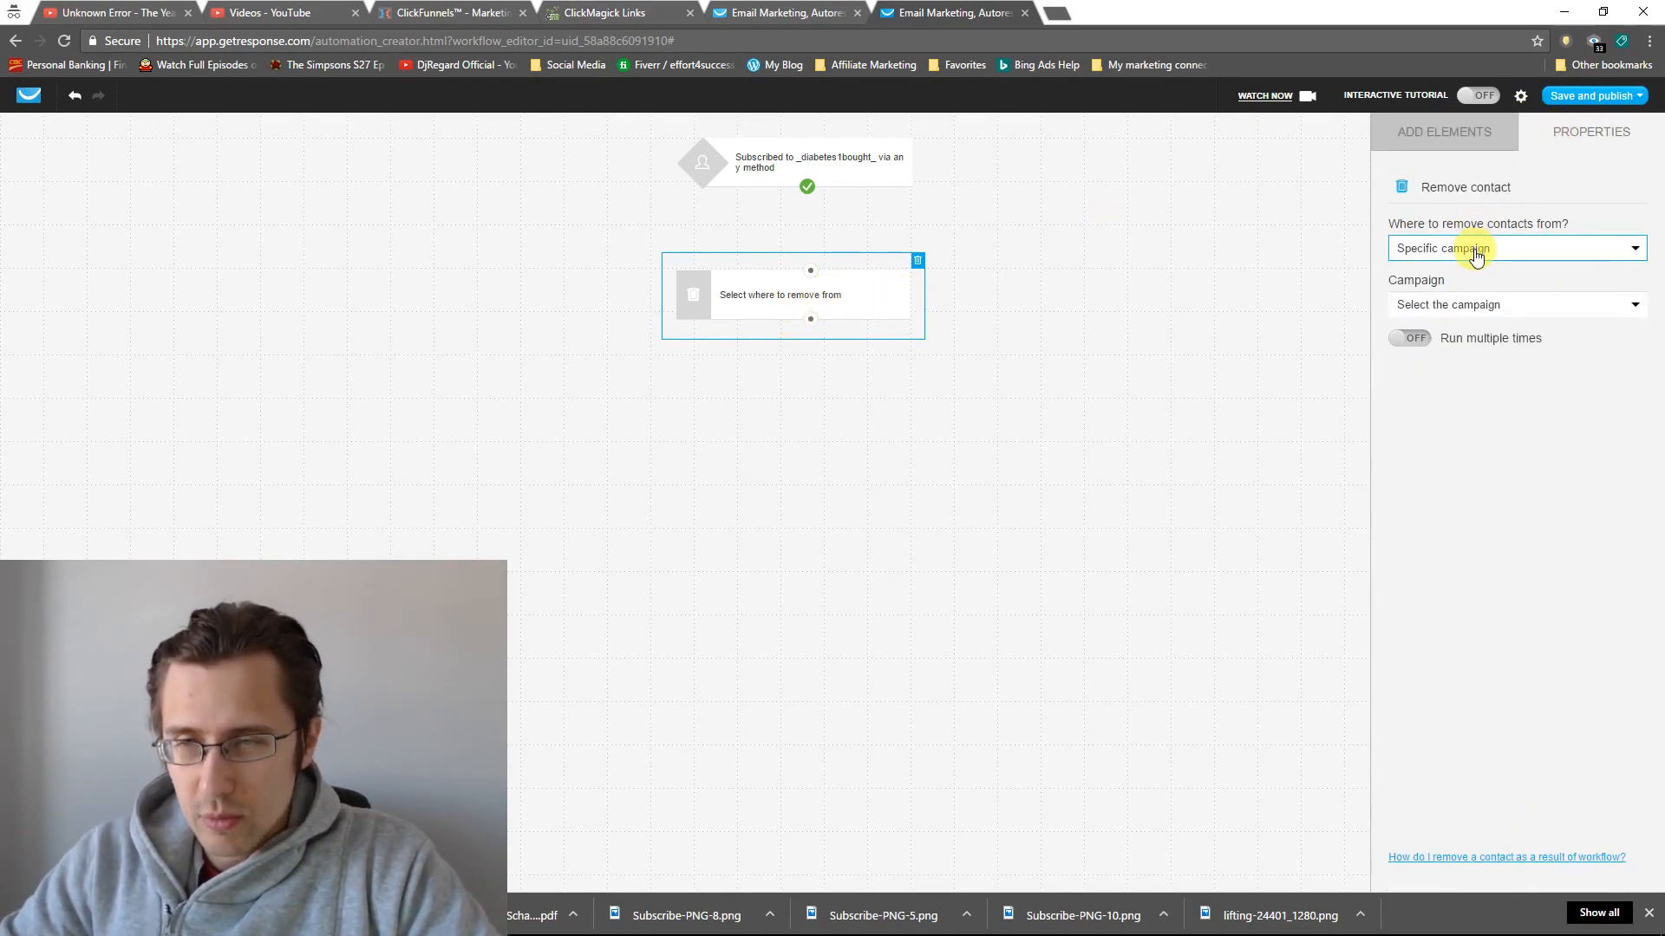
{"action": "left_click", "coordinate": [1470, 249]}
{"action": "left_click", "coordinate": [1464, 270]}
{"action": "left_click", "coordinate": [1468, 305]}
{"action": "left_click", "coordinate": [1462, 377]}
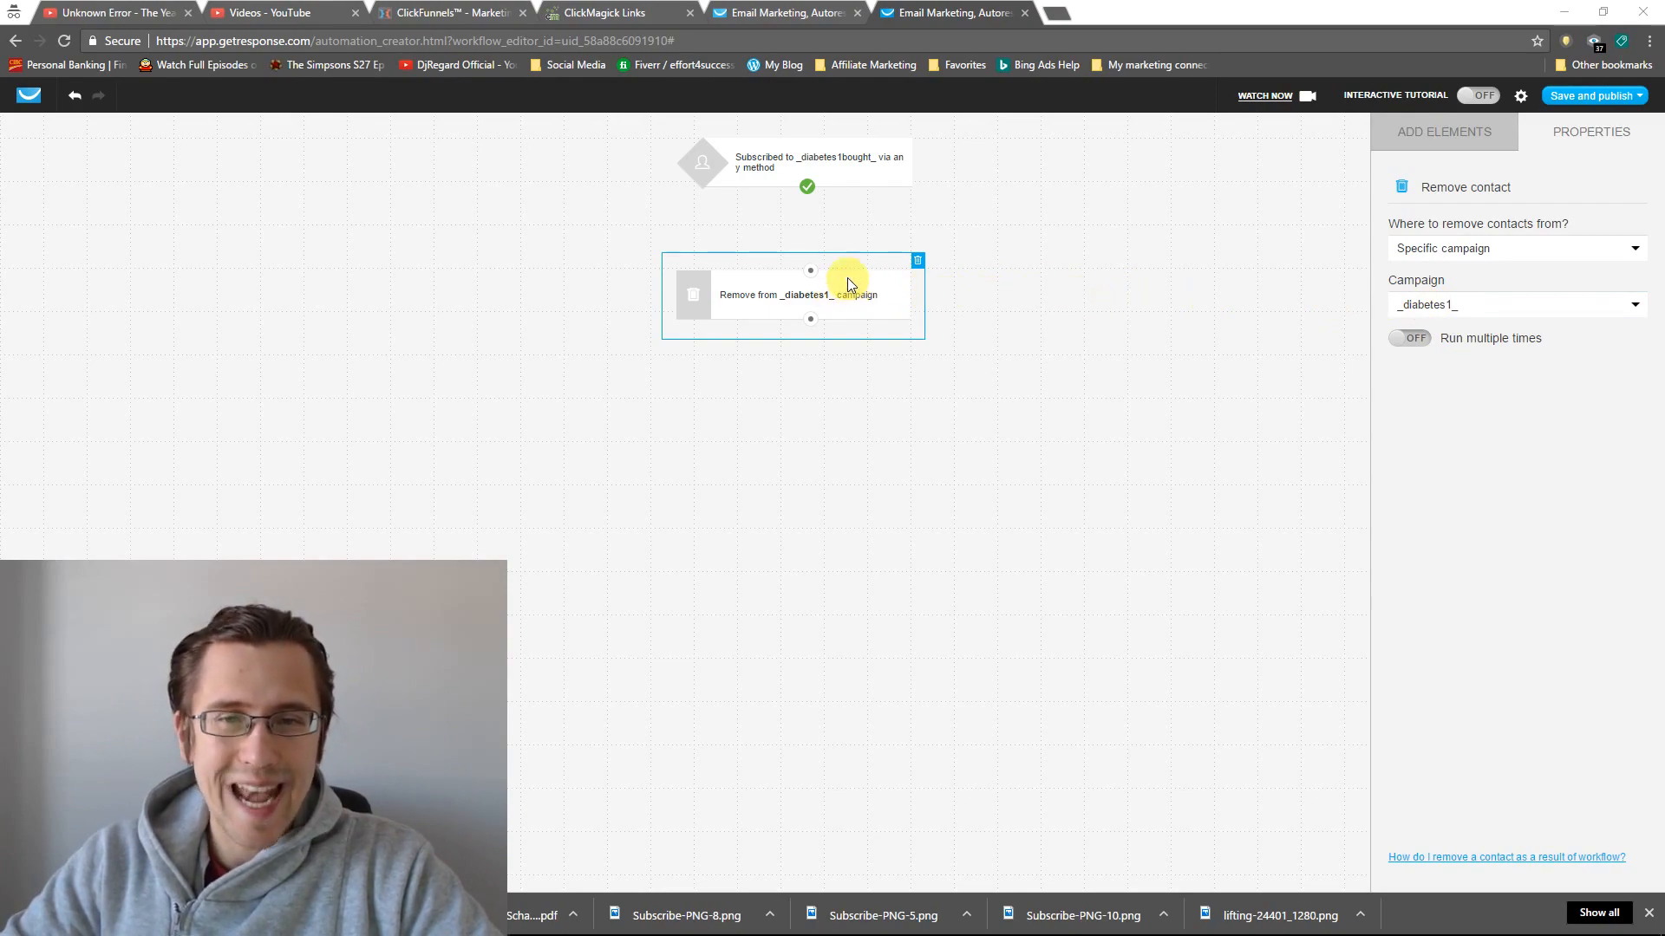
- Connect the subscription condition to the Remove contact action, and save and publish the workflow
{"action": "left_click", "coordinate": [1182, 252]}
{"action": "left_click_drag", "start_coordinate": [858, 293], "coordinate": [808, 186]}
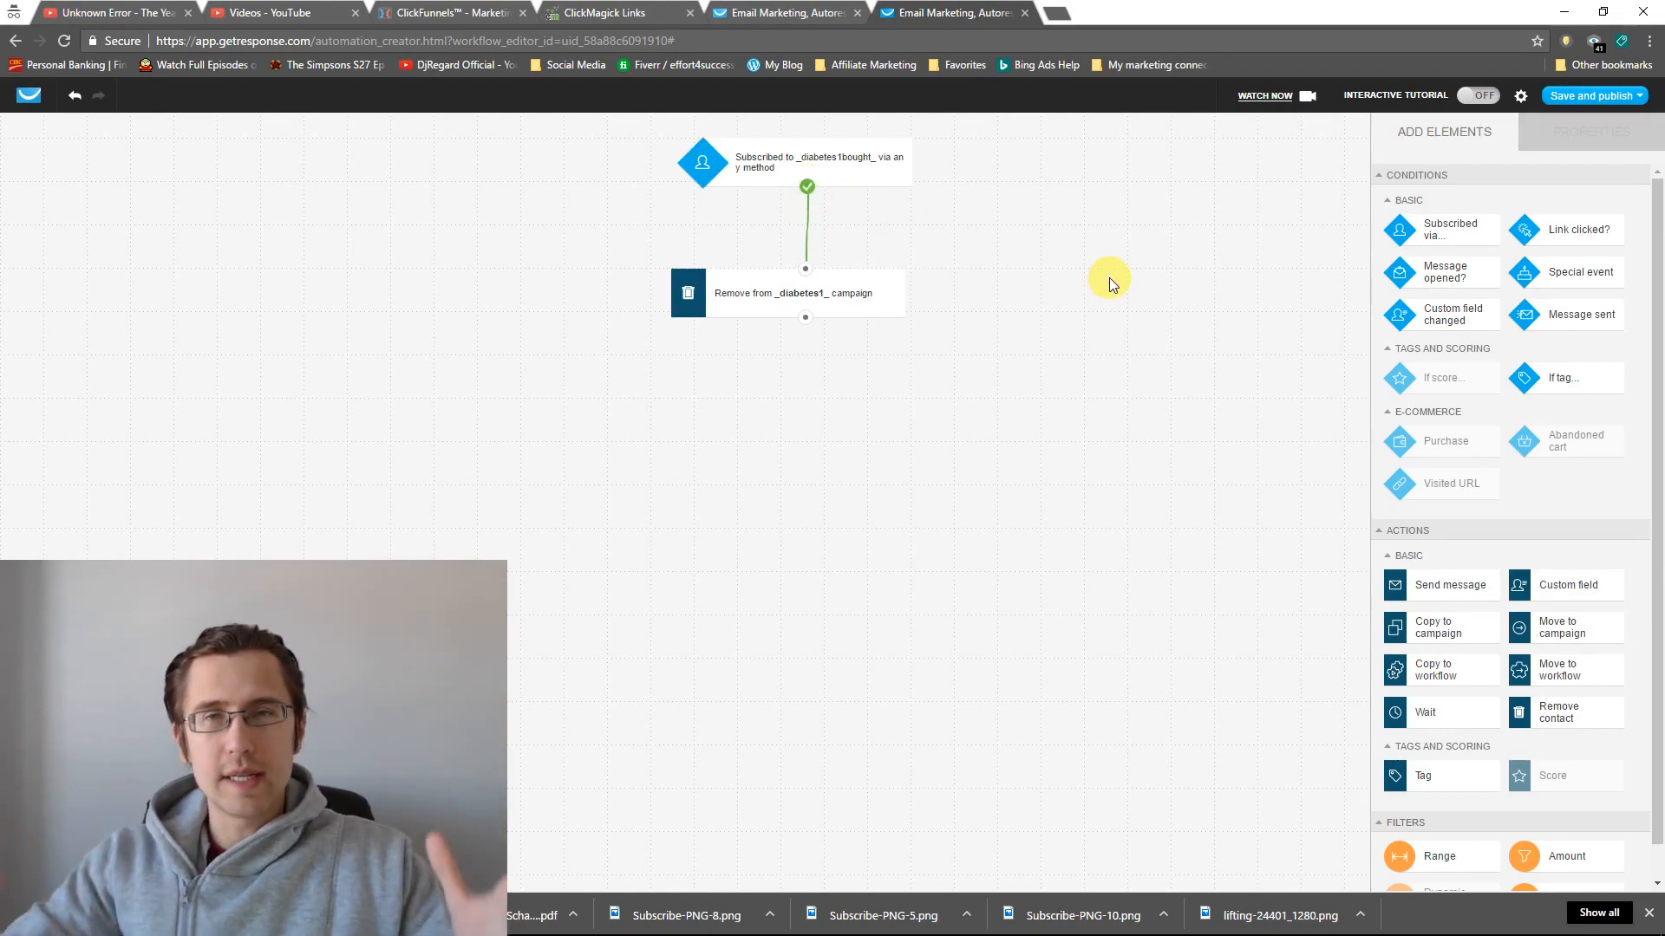
{"action": "left_click", "coordinate": [1590, 97]}
{"action": "left_click", "coordinate": [1569, 121]}
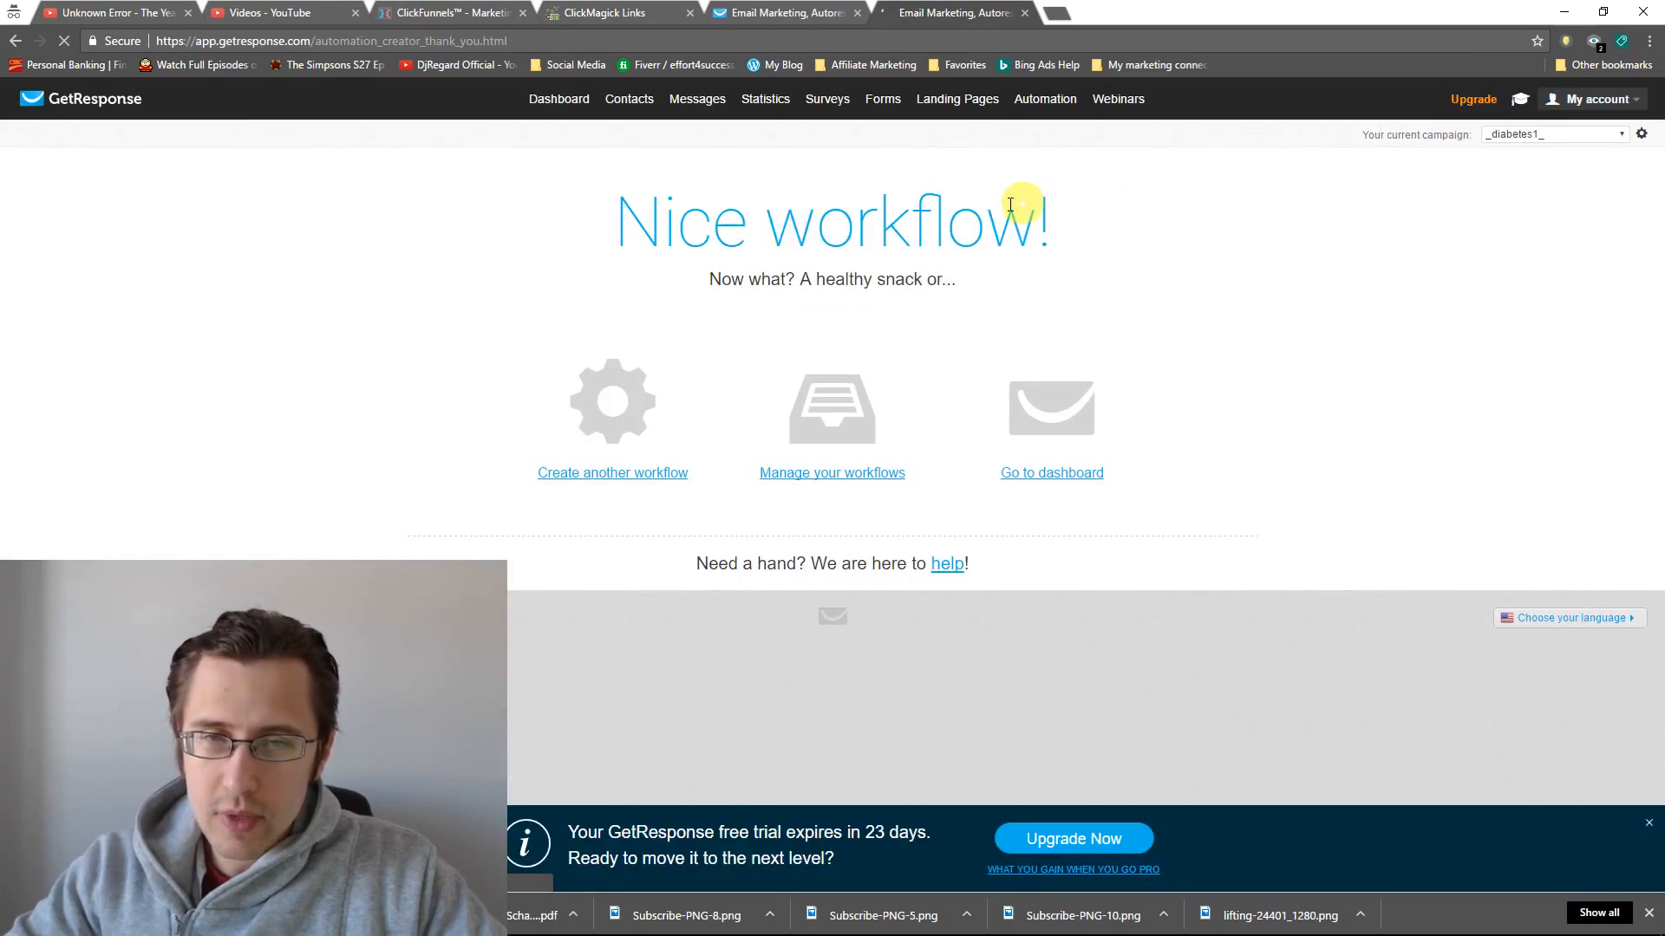
- Reopen the published workflow for editing from the list of automation workflows and review the Remove contact action's settings
{"action": "mouse_move", "coordinate": [1038, 101]}
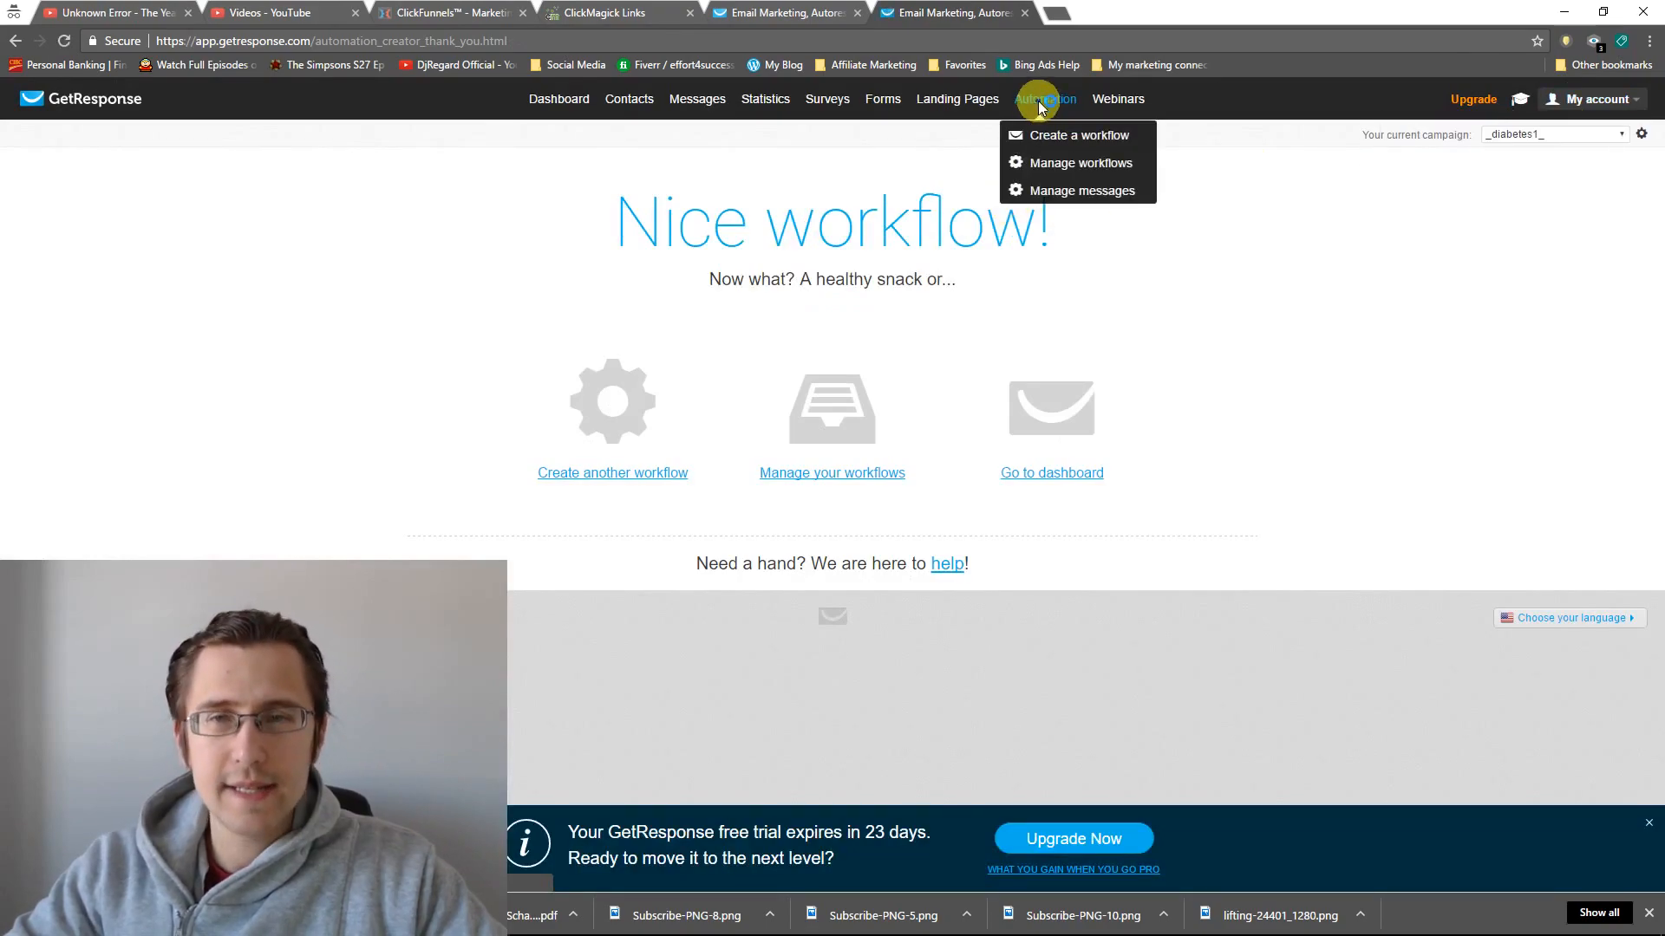
{"action": "left_click", "coordinate": [1049, 163]}
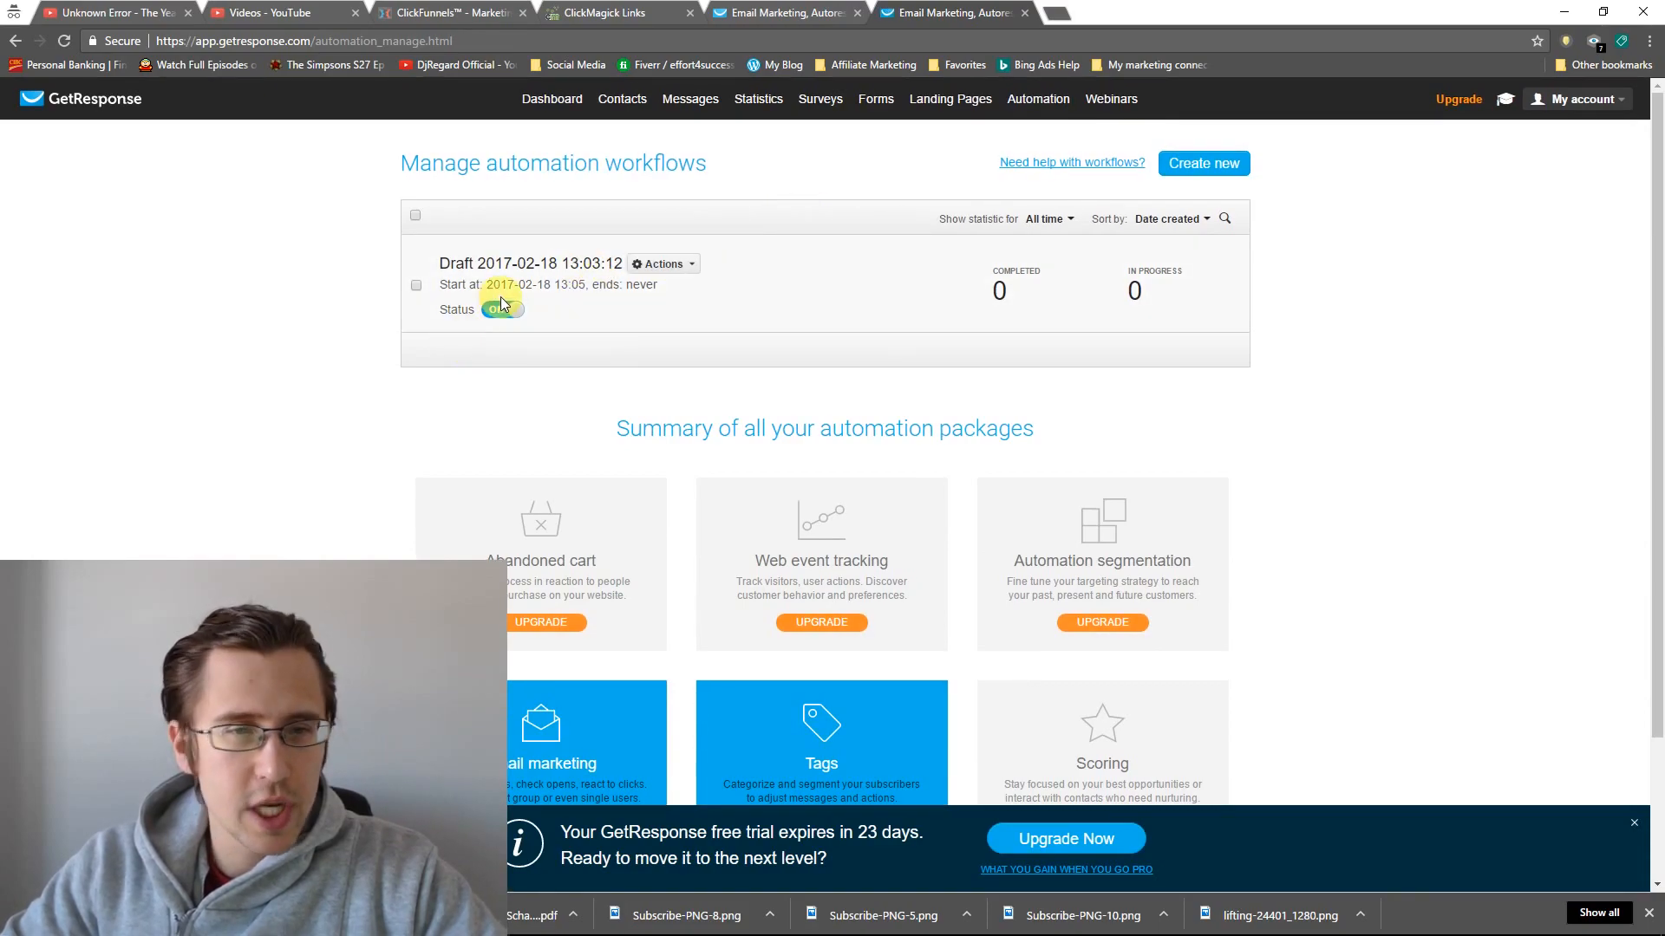
{"action": "left_click", "coordinate": [688, 269]}
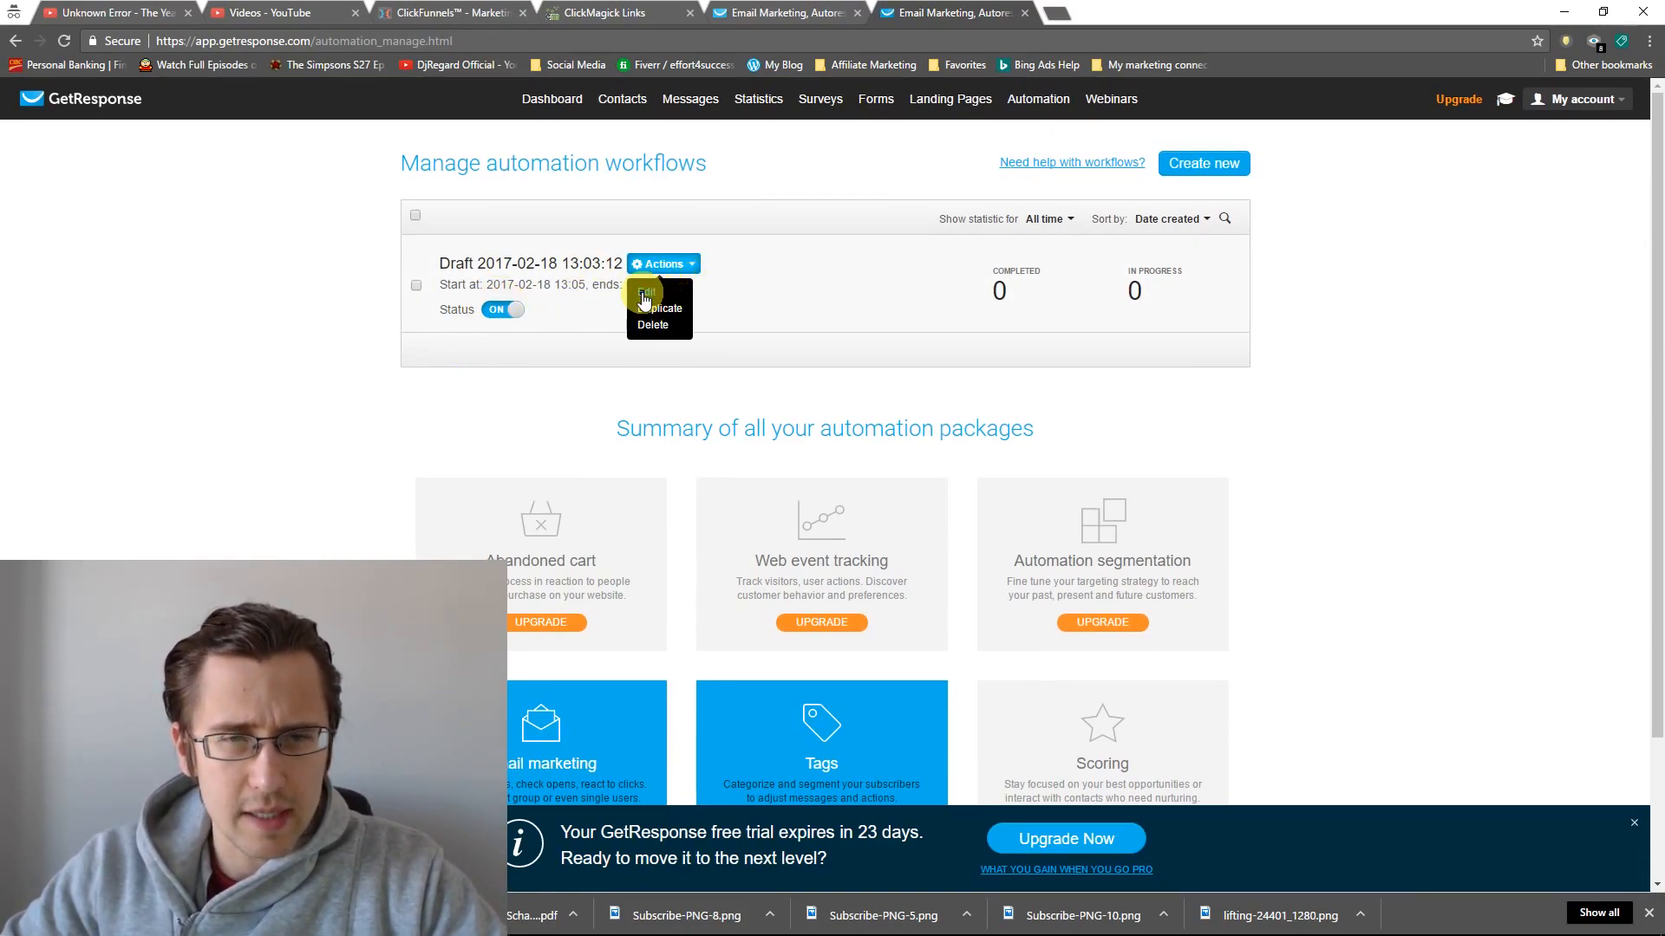
{"action": "left_click", "coordinate": [645, 294]}
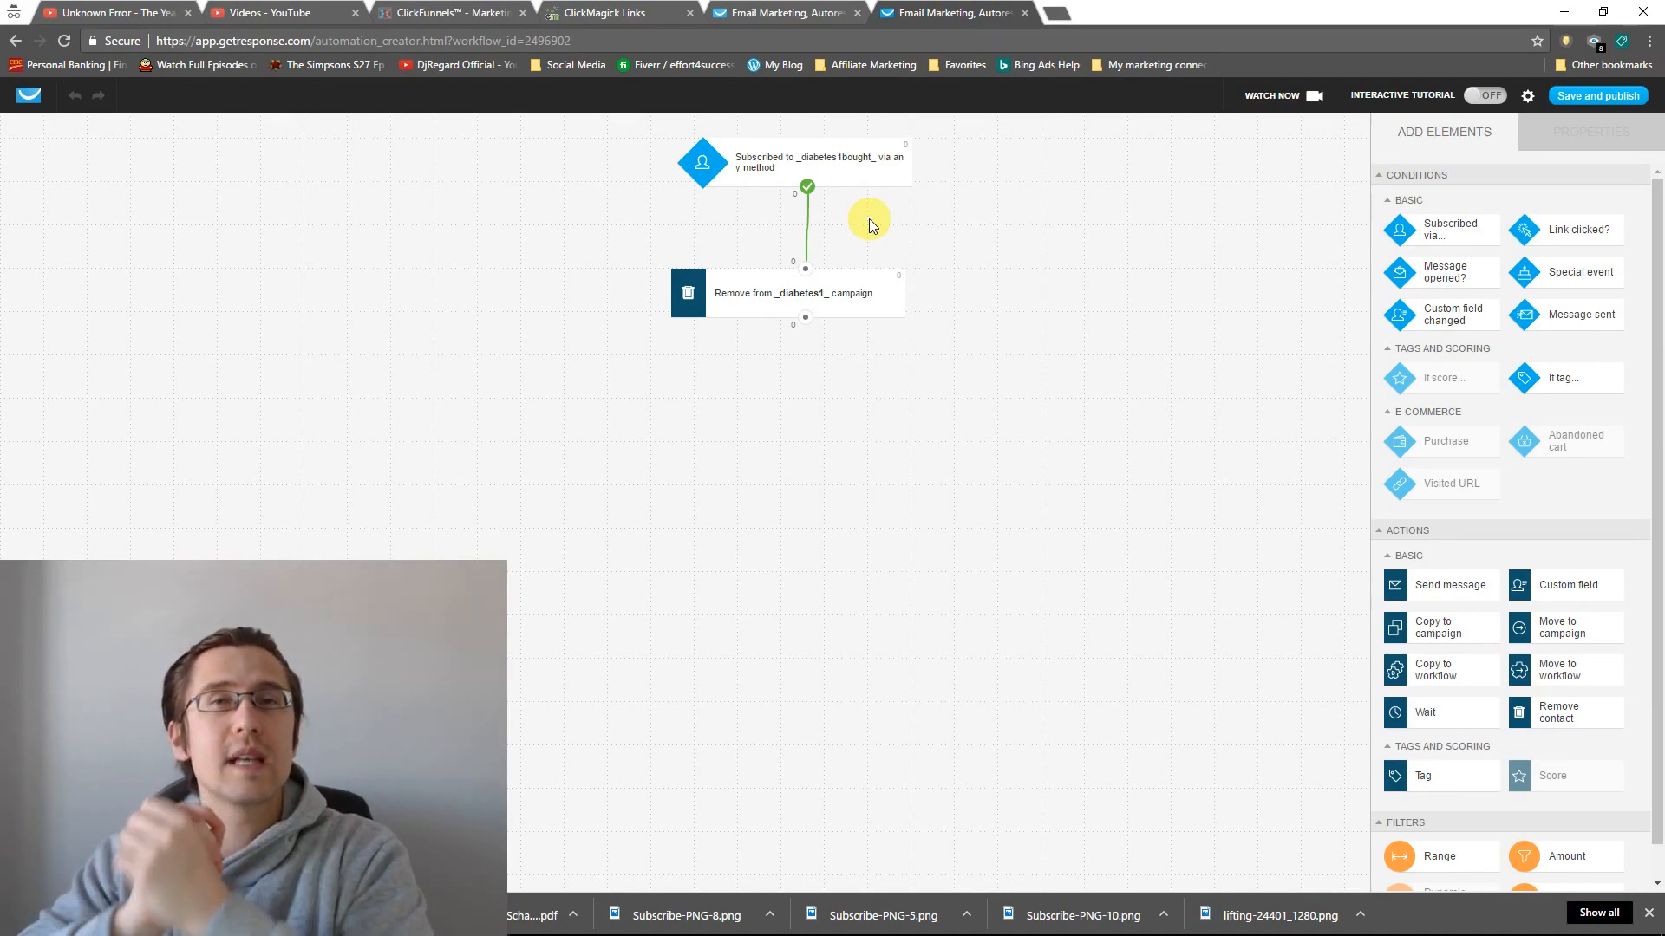
{"action": "left_click", "coordinate": [815, 294]}
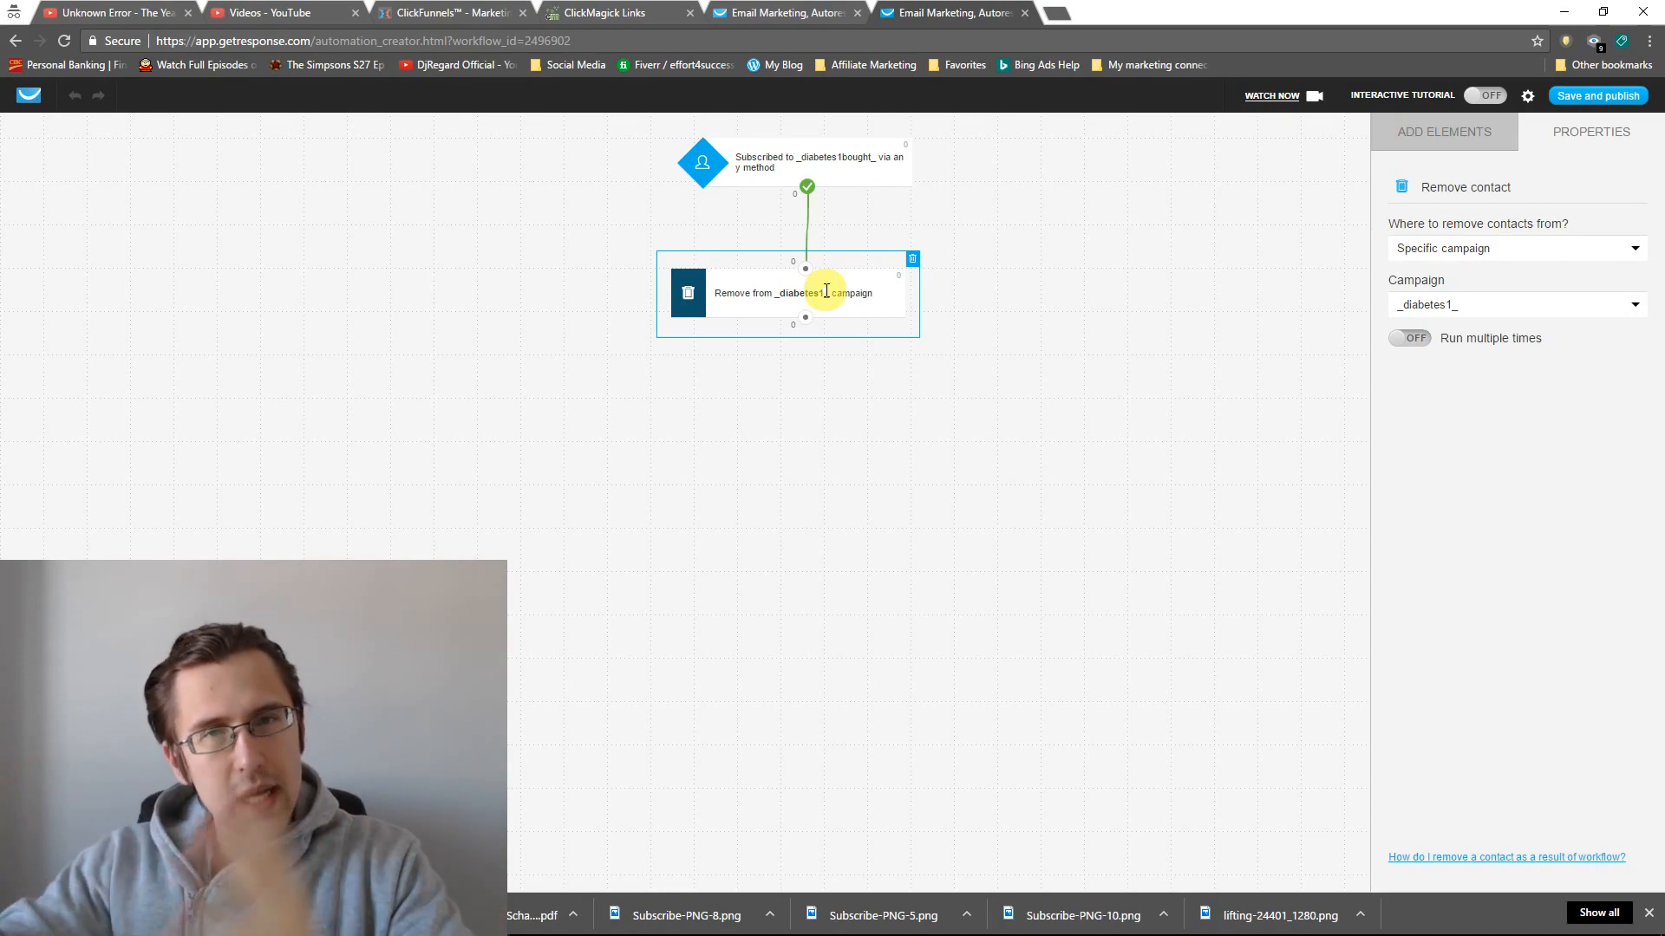
{"action": "left_click", "coordinate": [1157, 274]}
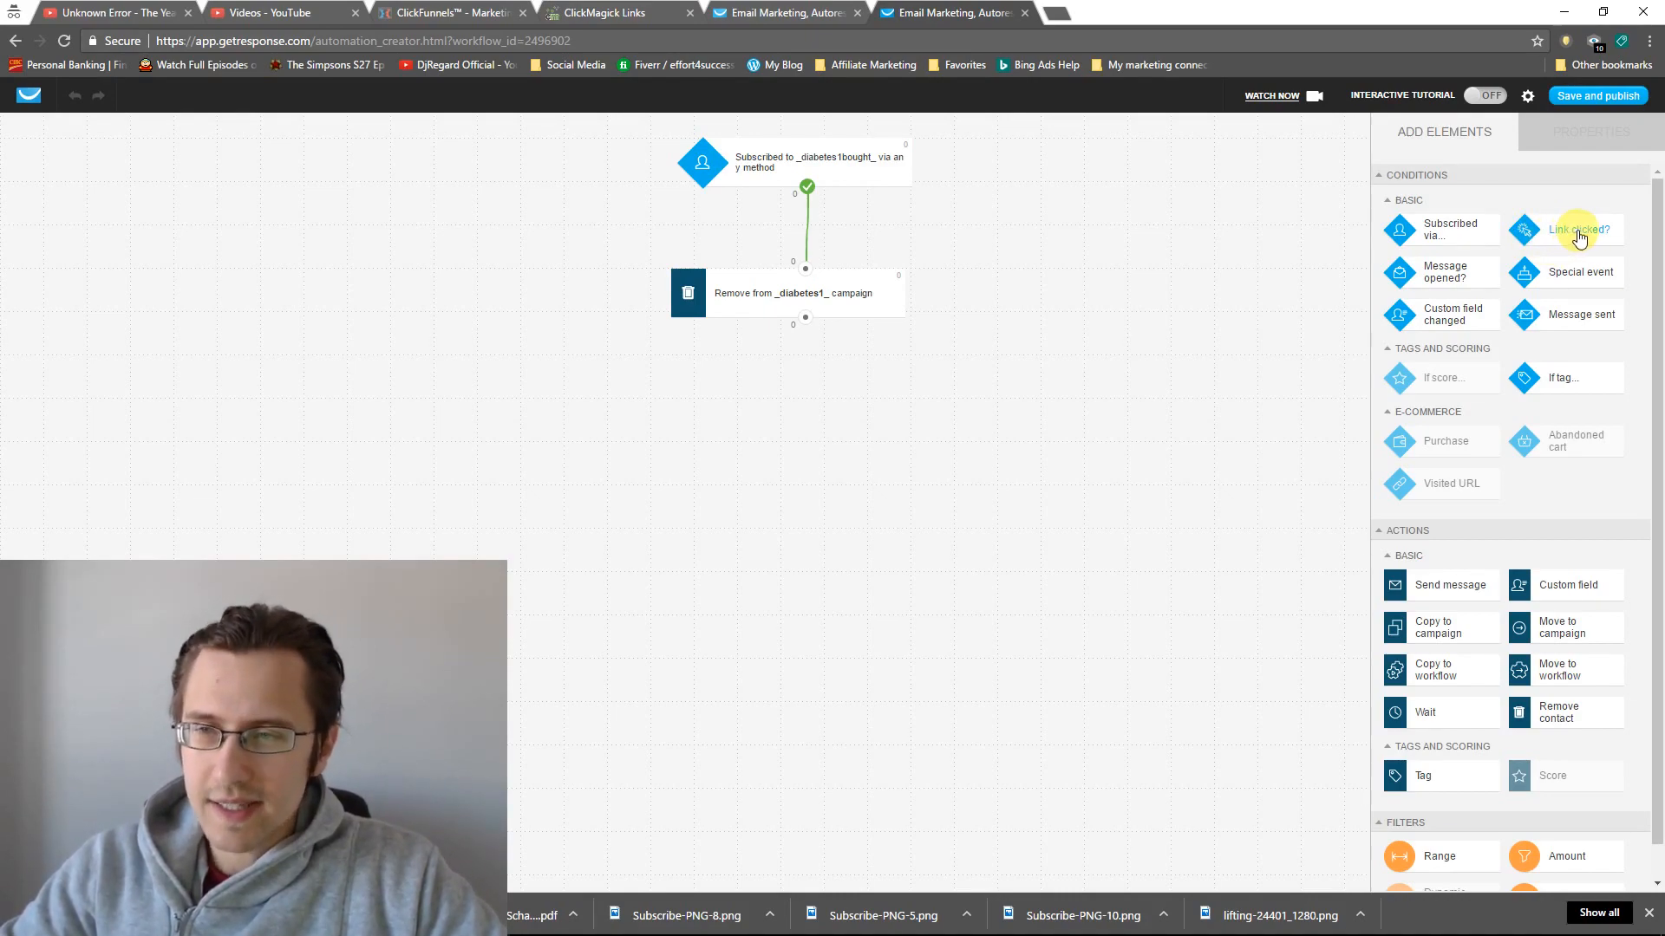
- Add a Link clicked condition beside the existing branch and set it to track a specific link from a specific autoresponder message
{"action": "left_click_drag", "start_coordinate": [1579, 232], "coordinate": [1122, 148]}
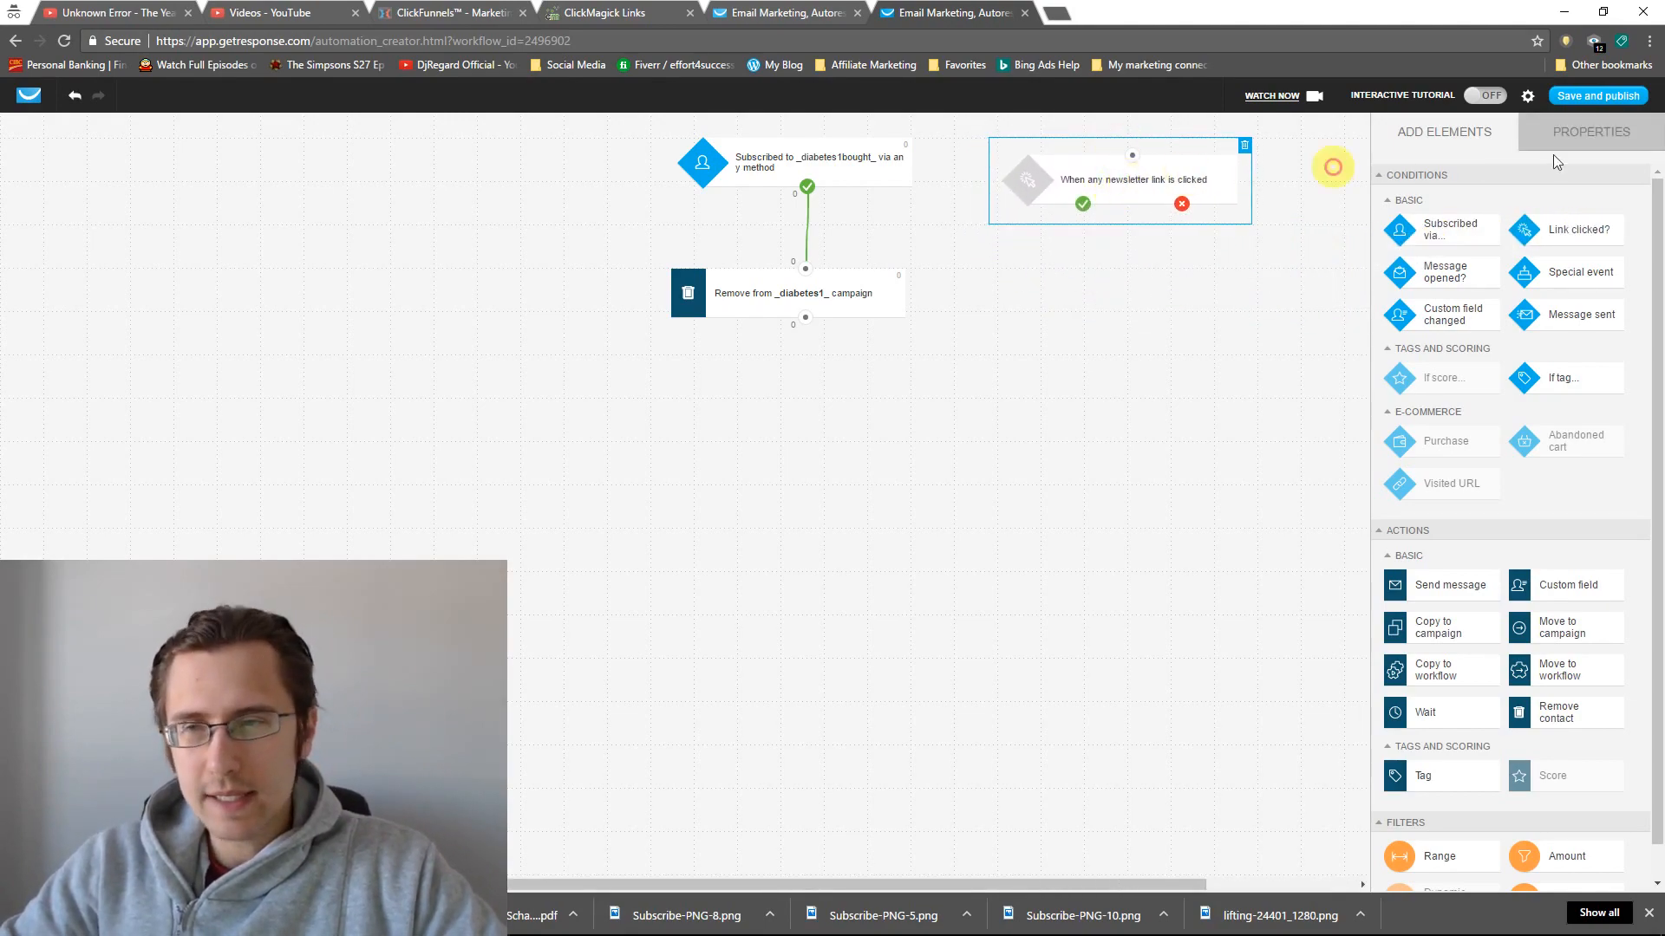
{"action": "left_click", "coordinate": [1600, 134]}
{"action": "left_click", "coordinate": [1469, 250]}
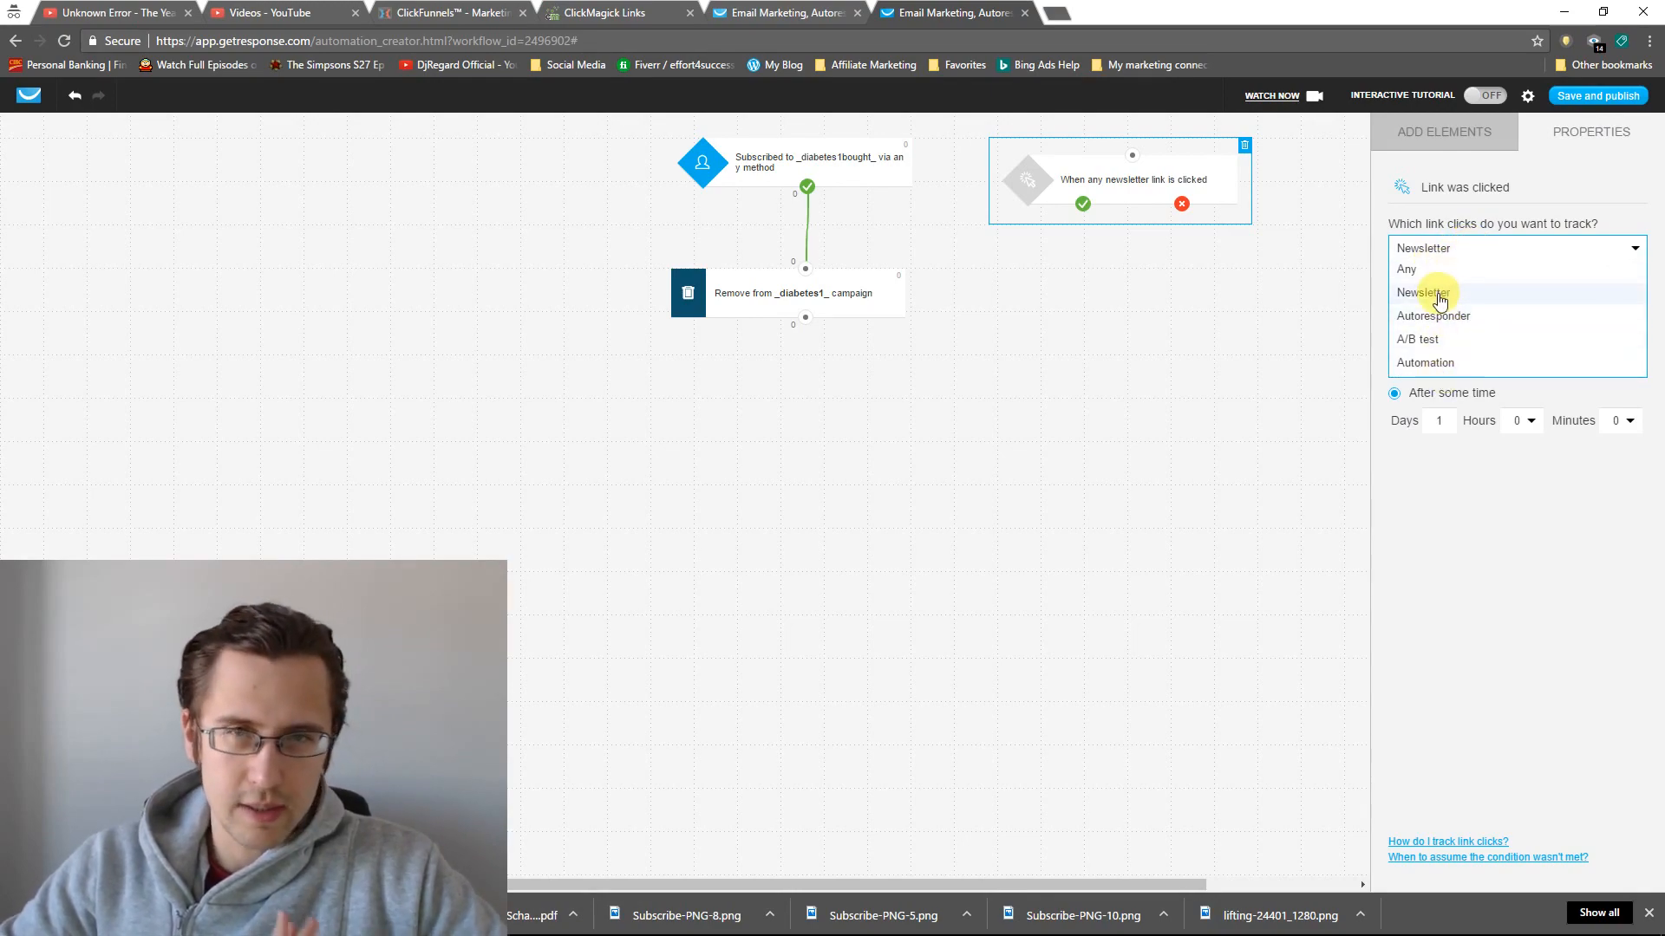
{"action": "left_click", "coordinate": [1446, 320]}
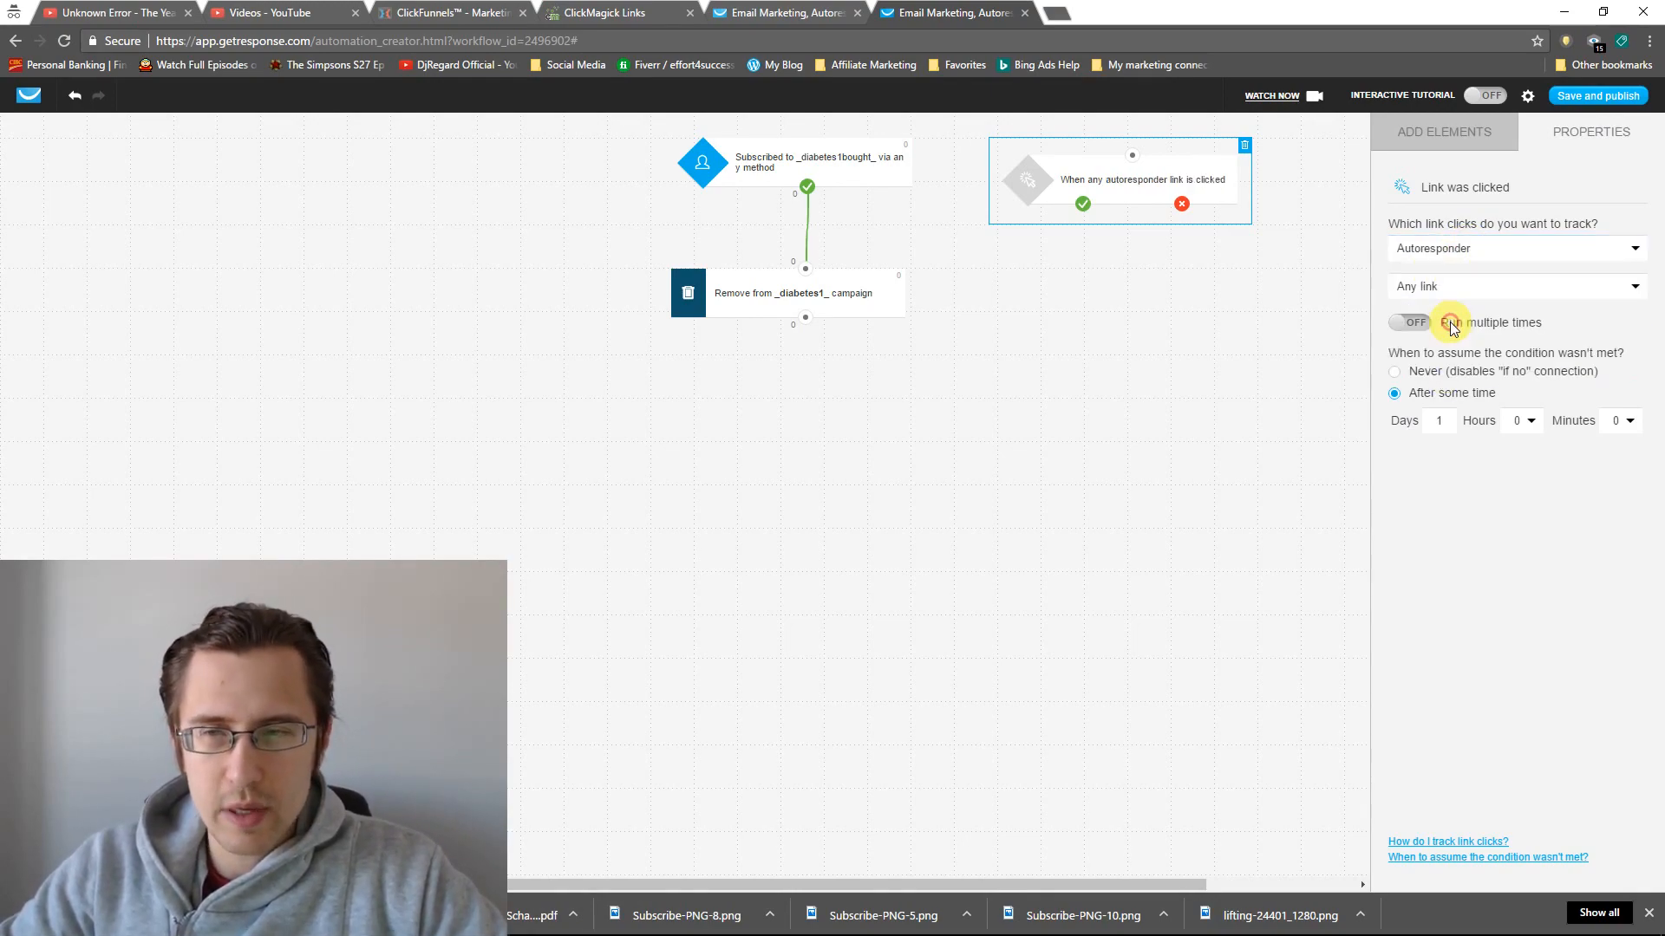
{"action": "left_click", "coordinate": [1448, 289]}
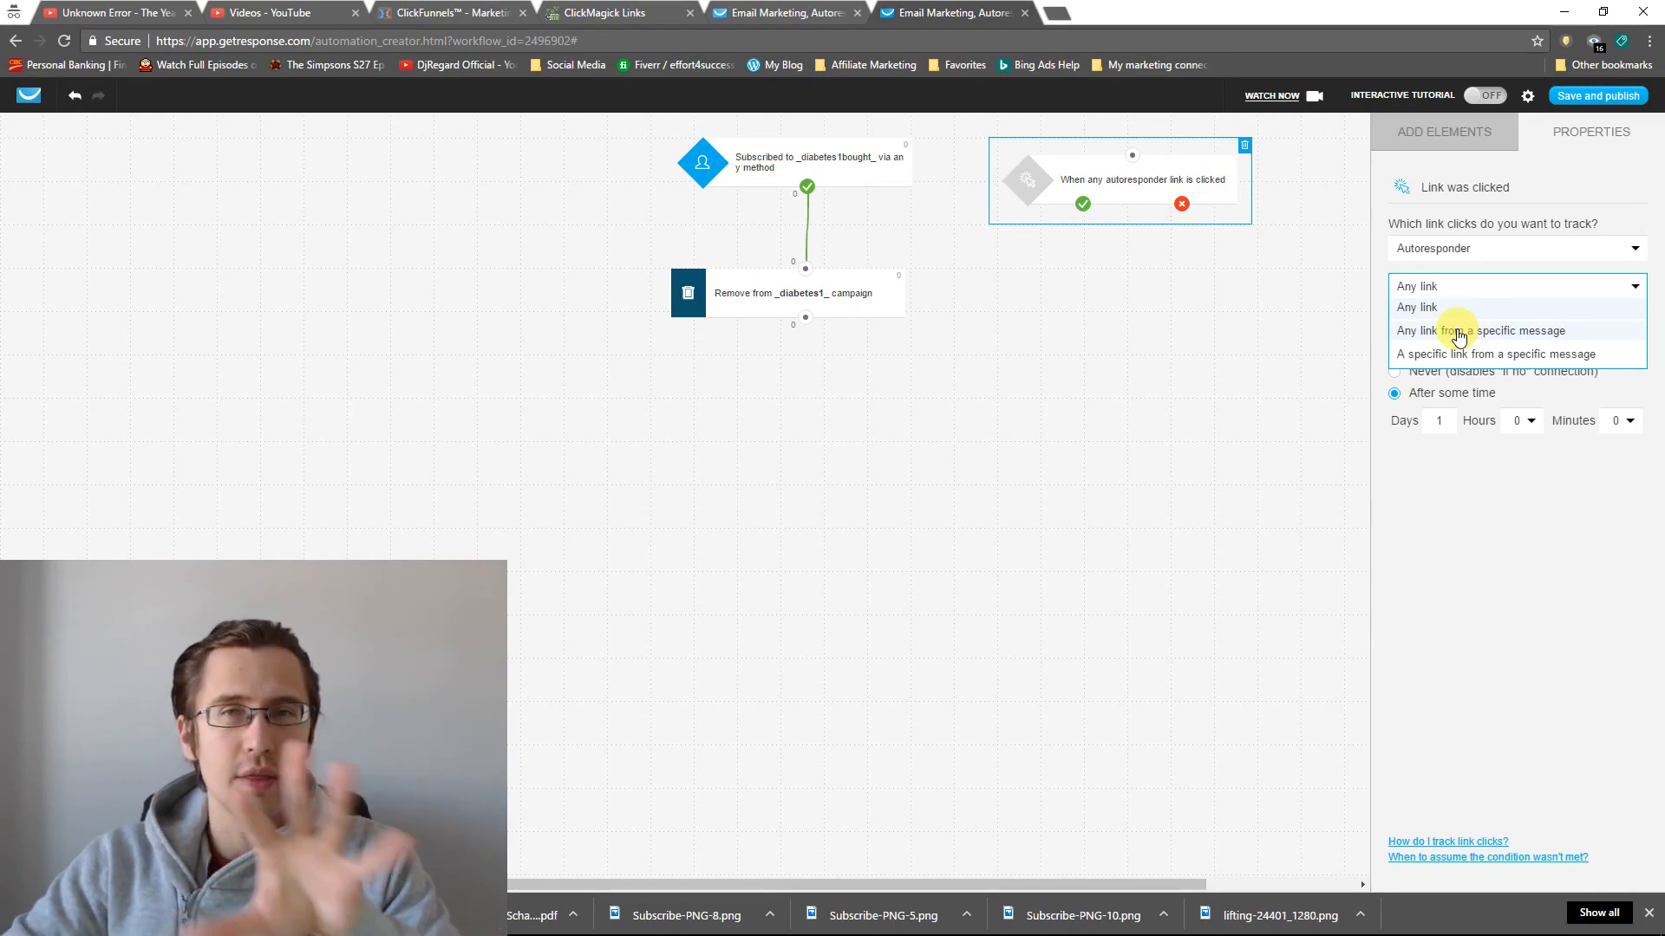
{"action": "left_click", "coordinate": [1452, 355]}
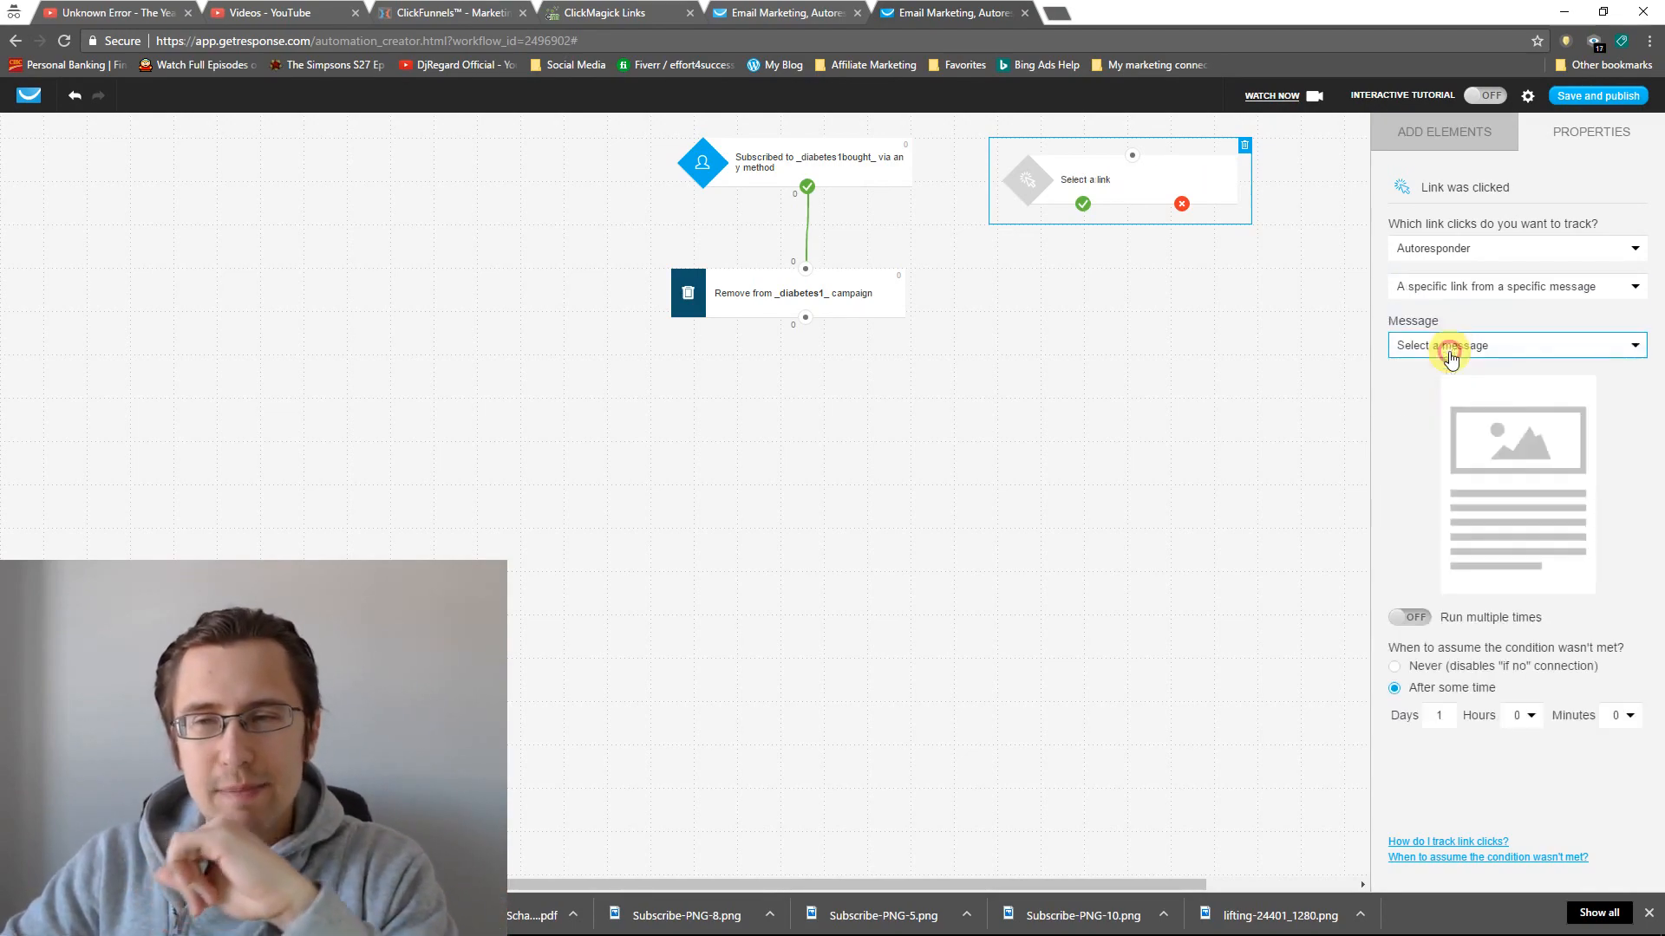
- Set the link condition's message to "hey, welcome to the list!" and choose its multimedia.getresponse.com link as the tracked link
{"action": "left_click", "coordinate": [1422, 345]}
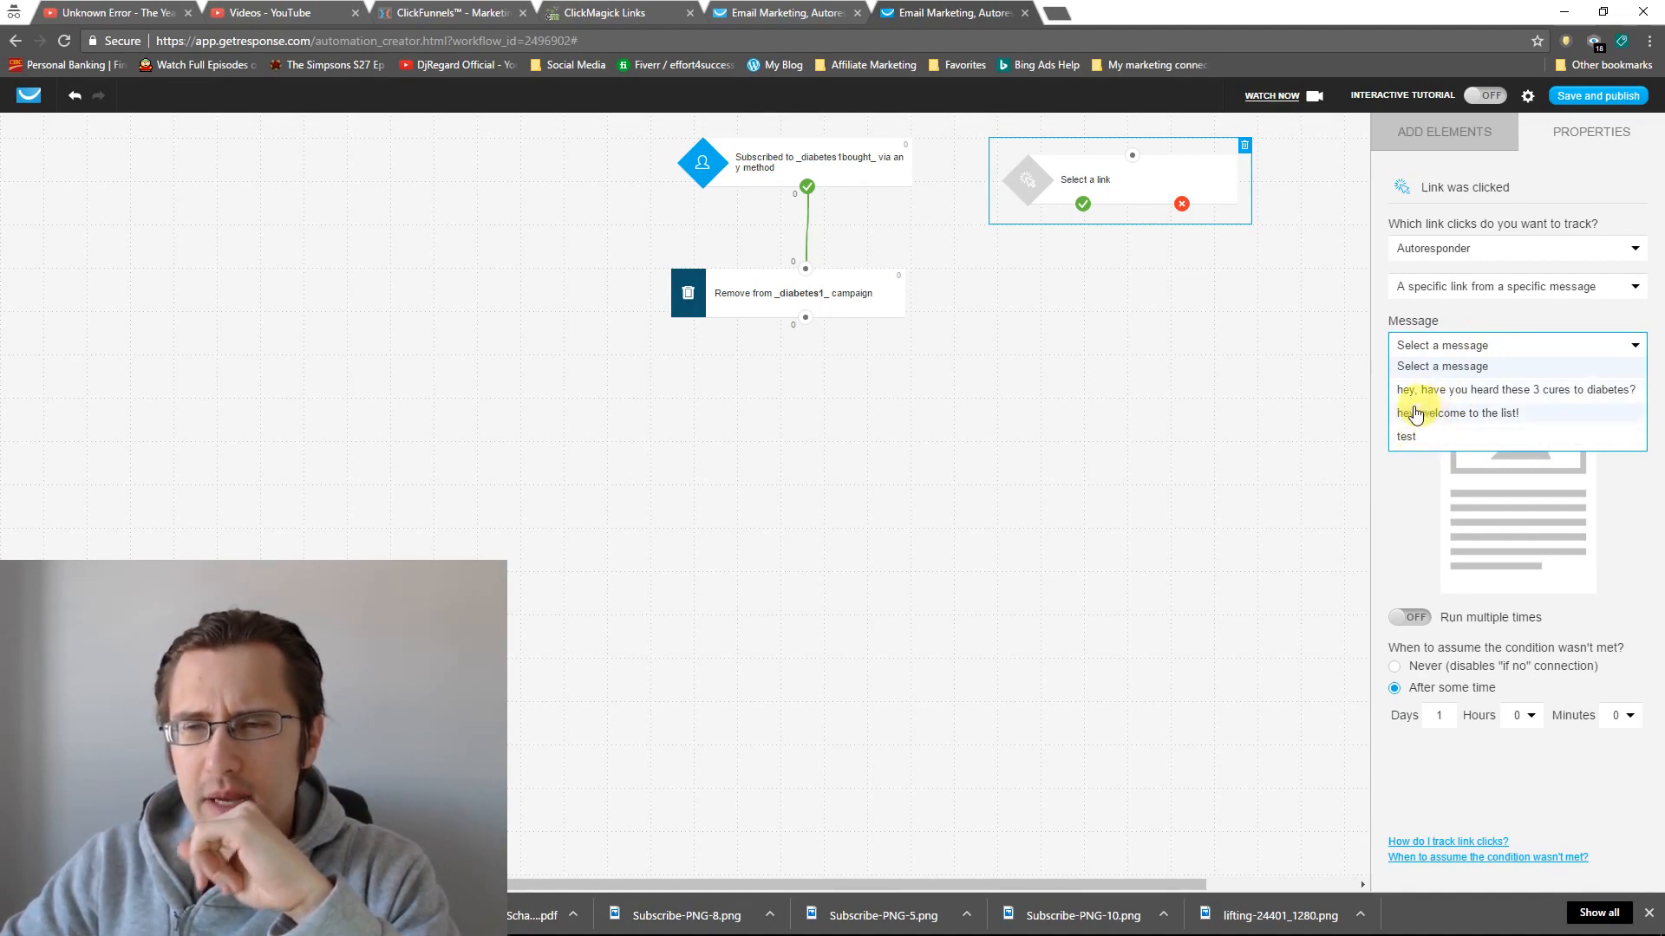
{"action": "left_click", "coordinate": [1467, 413]}
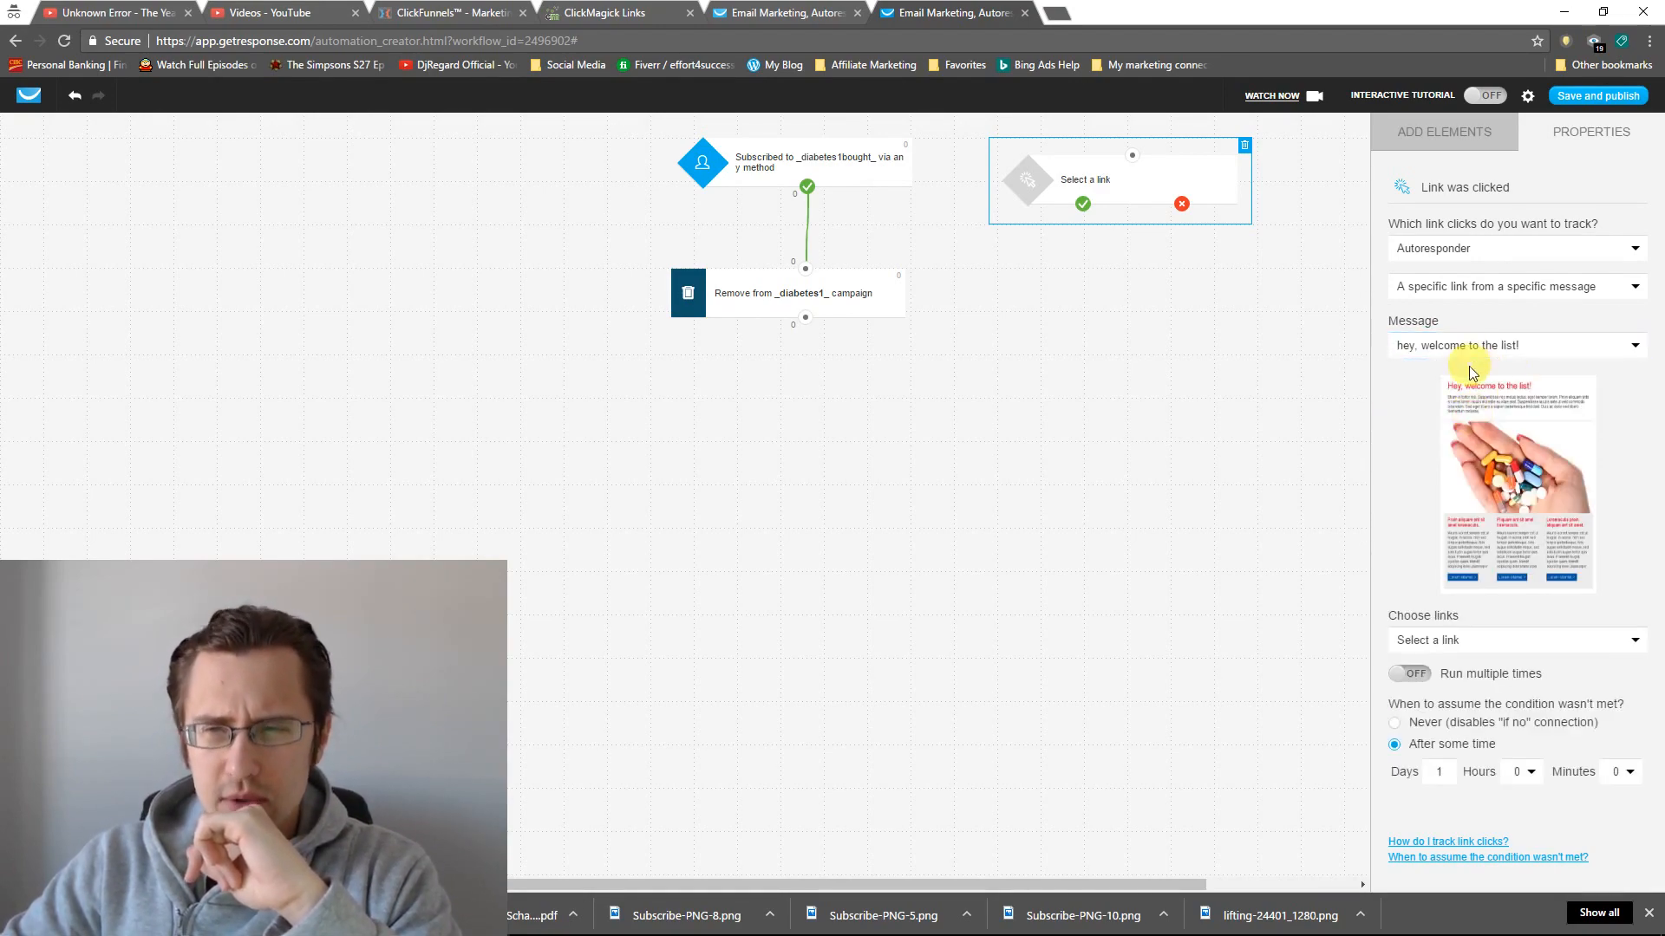
{"action": "left_click", "coordinate": [1462, 643]}
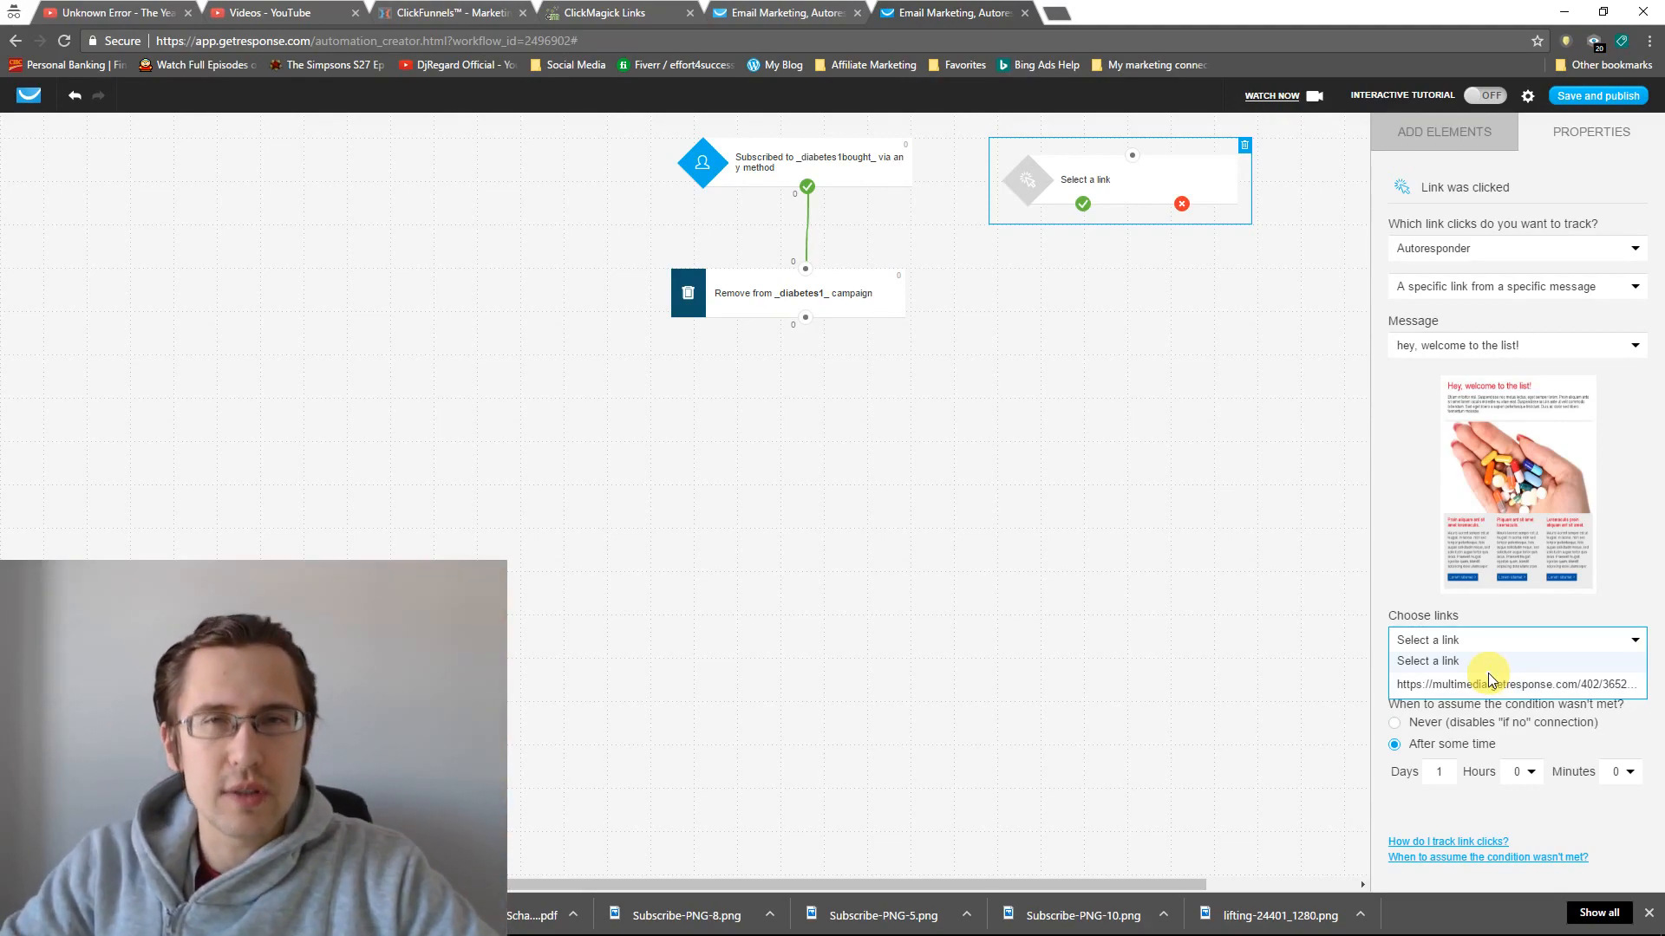
{"action": "left_click", "coordinate": [1403, 581]}
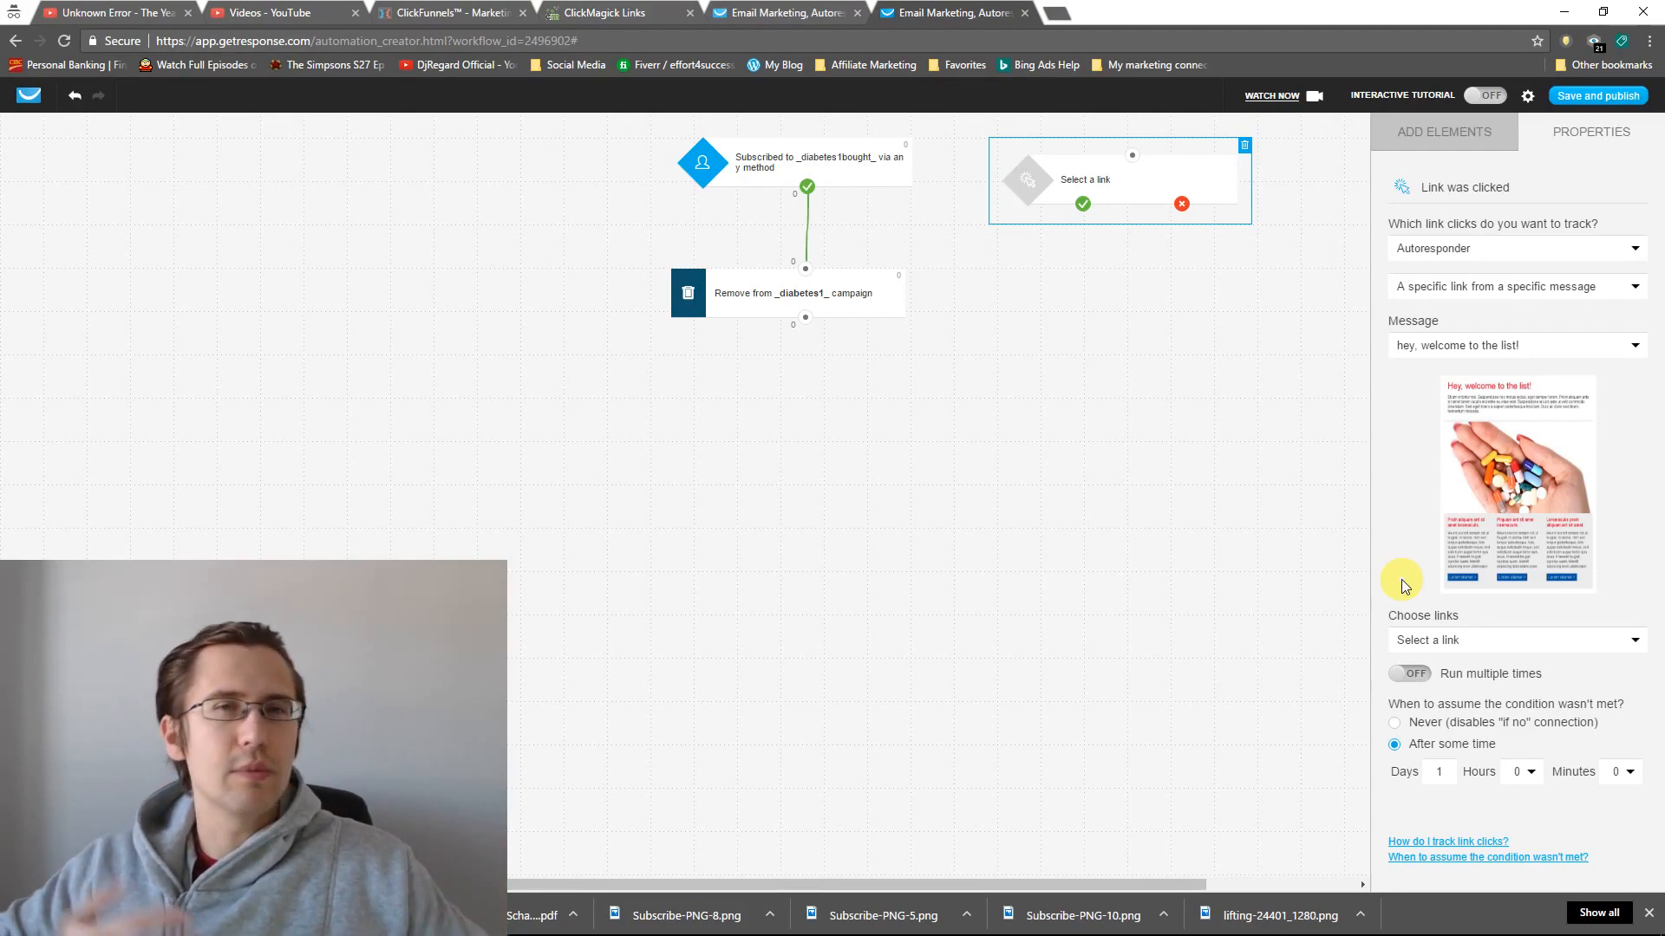
{"action": "left_click", "coordinate": [1431, 640]}
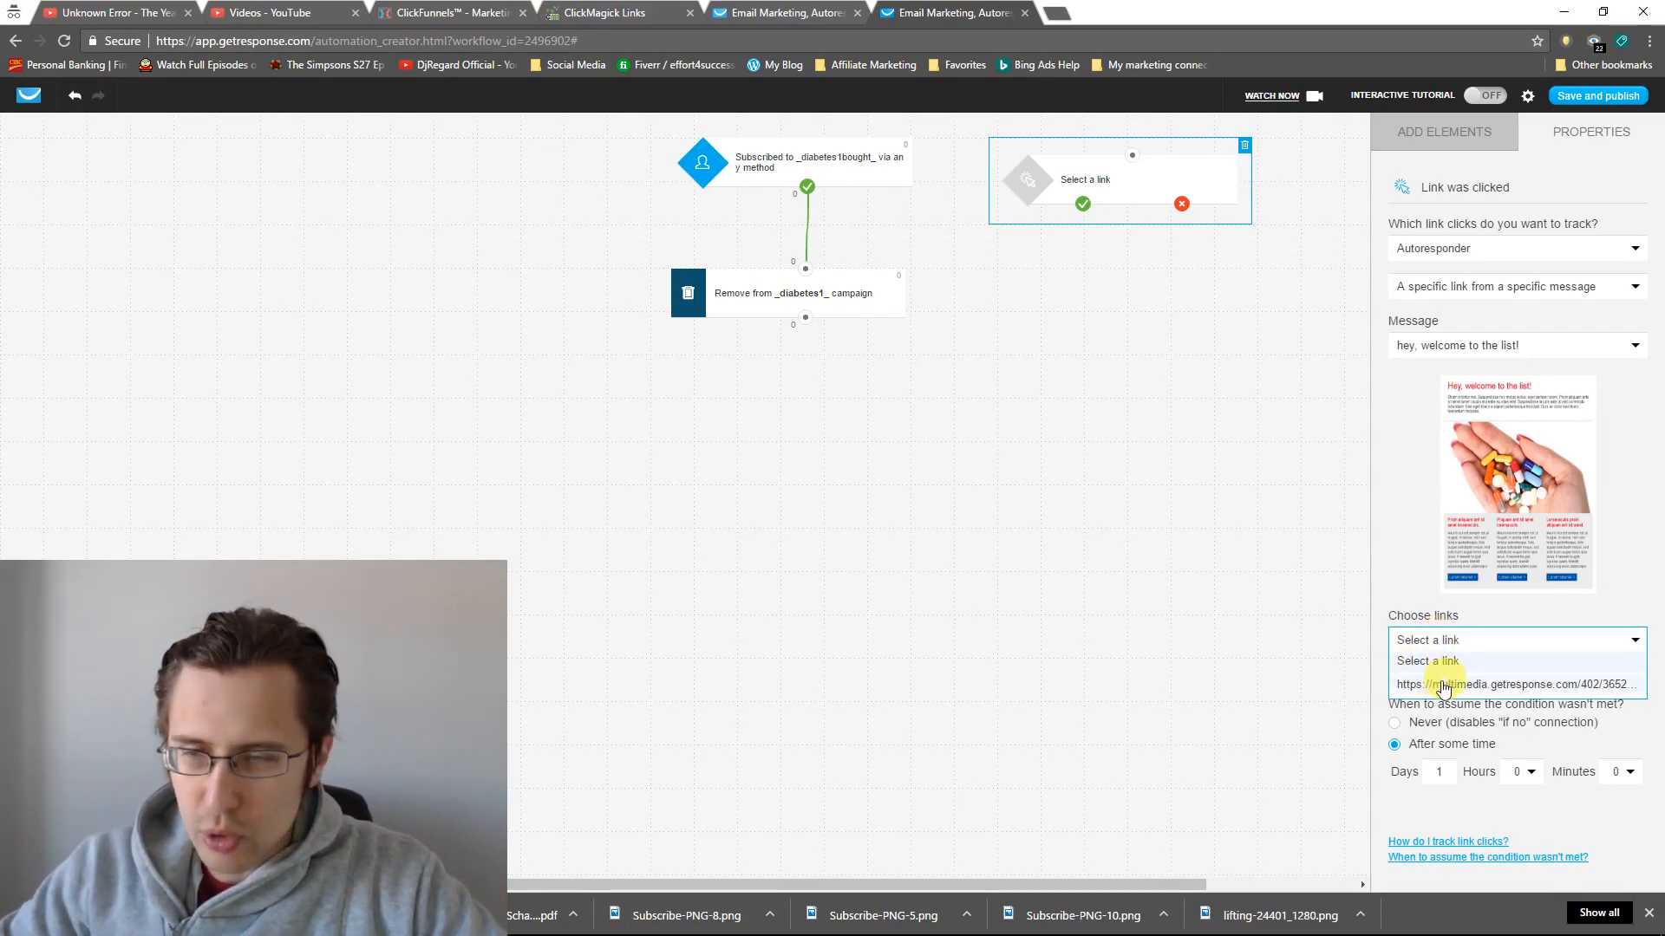
{"action": "left_click", "coordinate": [1431, 685]}
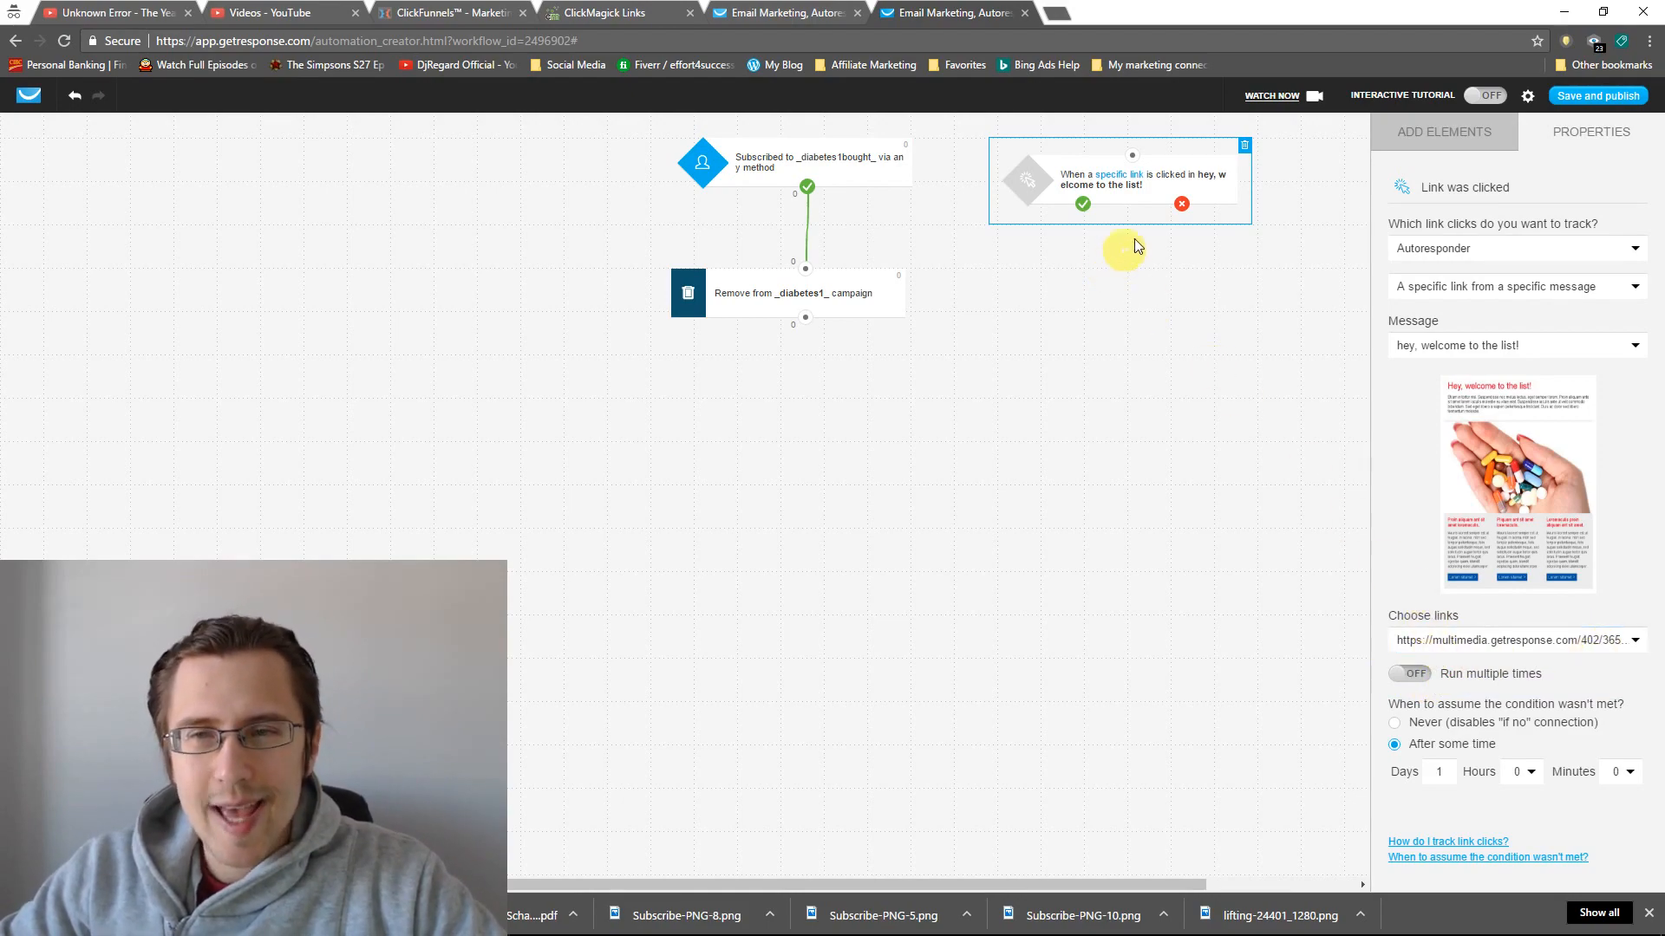
- Add a Send message action using the newsletter "cool email yo!!" and connect it to the link condition's "if yes" output
{"action": "left_click", "coordinate": [1444, 134]}
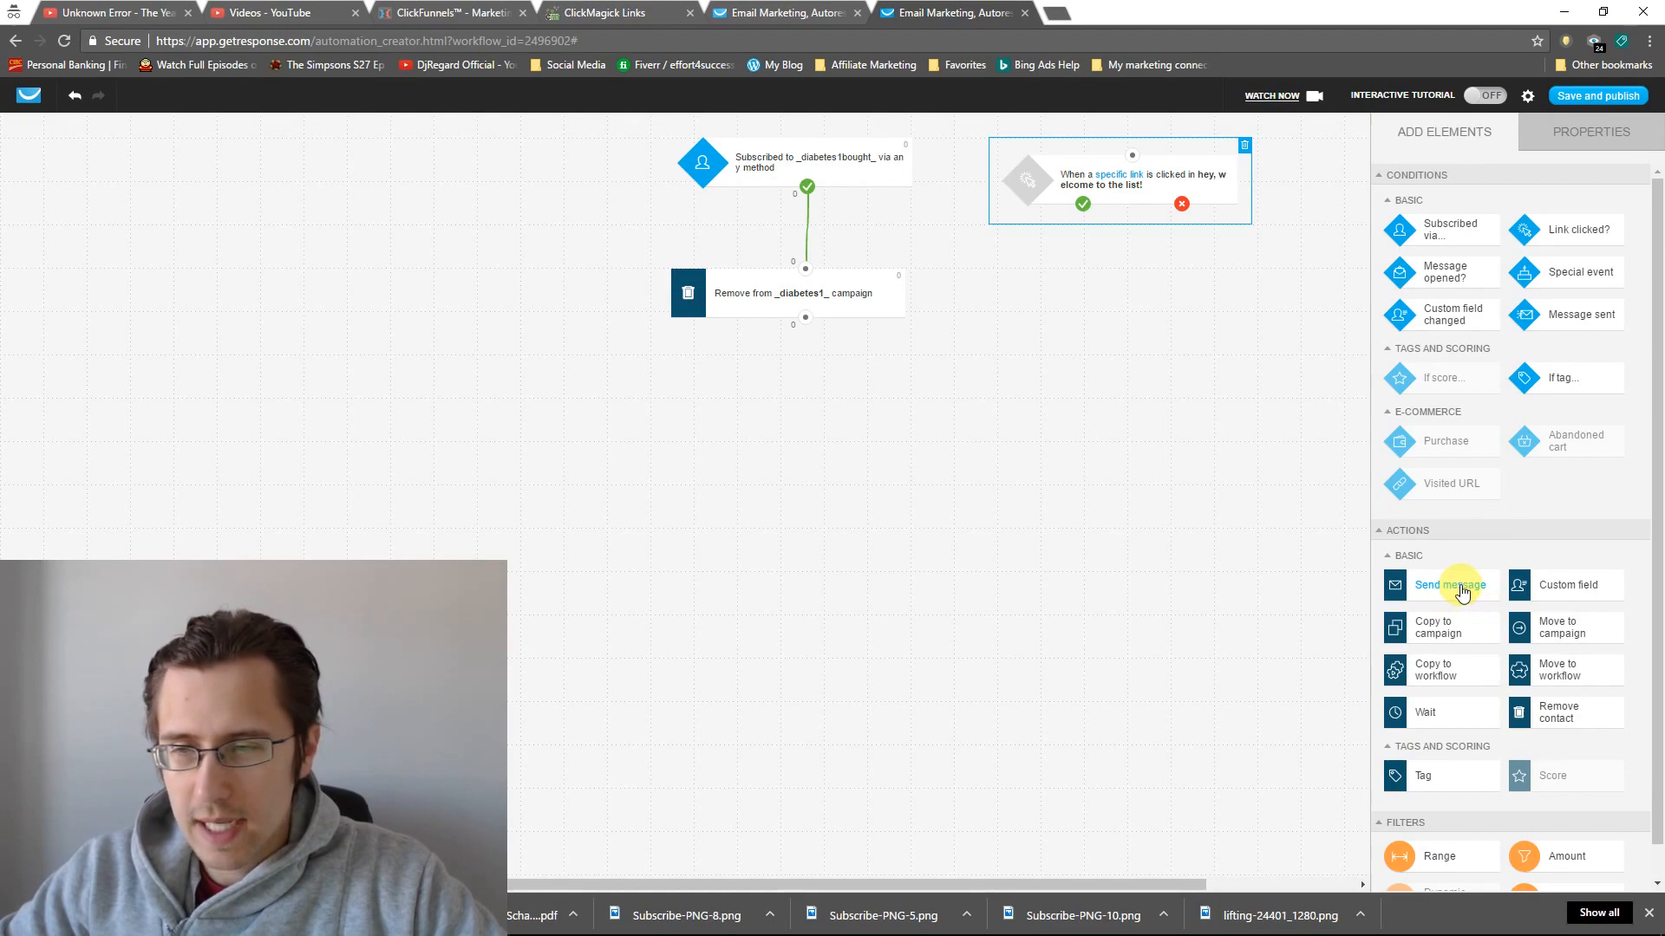
{"action": "left_click_drag", "start_coordinate": [1471, 585], "coordinate": [1054, 312]}
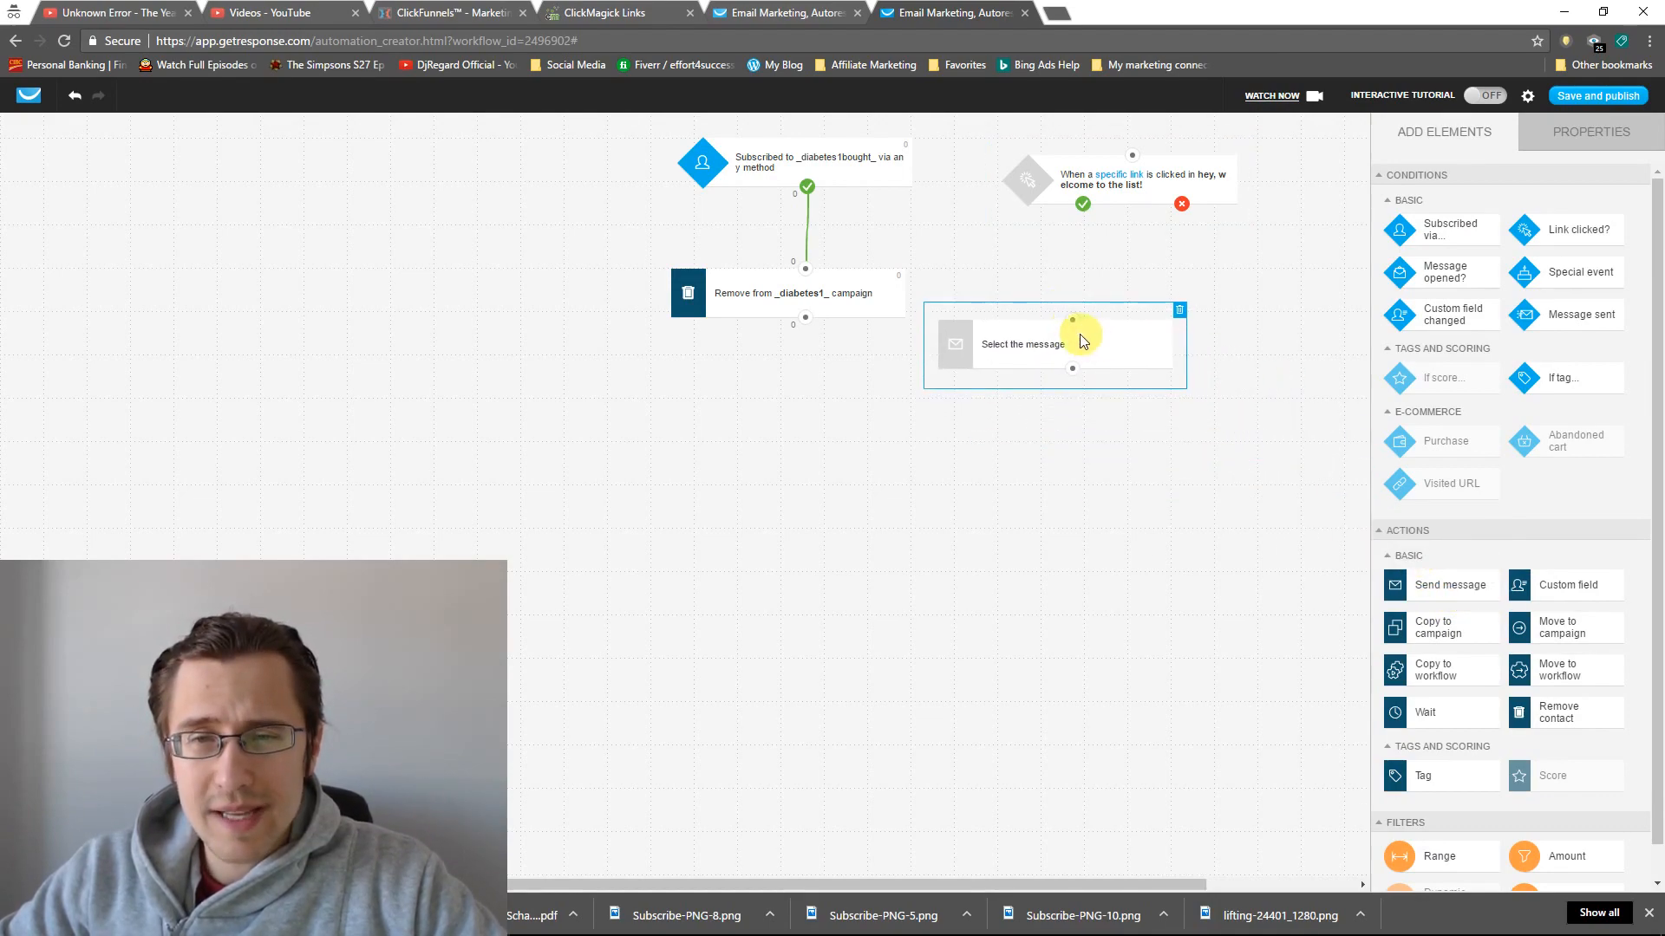
{"action": "left_click", "coordinate": [1568, 126]}
{"action": "left_click", "coordinate": [1452, 249]}
{"action": "left_click", "coordinate": [1457, 269]}
{"action": "left_click", "coordinate": [1460, 290]}
{"action": "left_click", "coordinate": [1465, 333]}
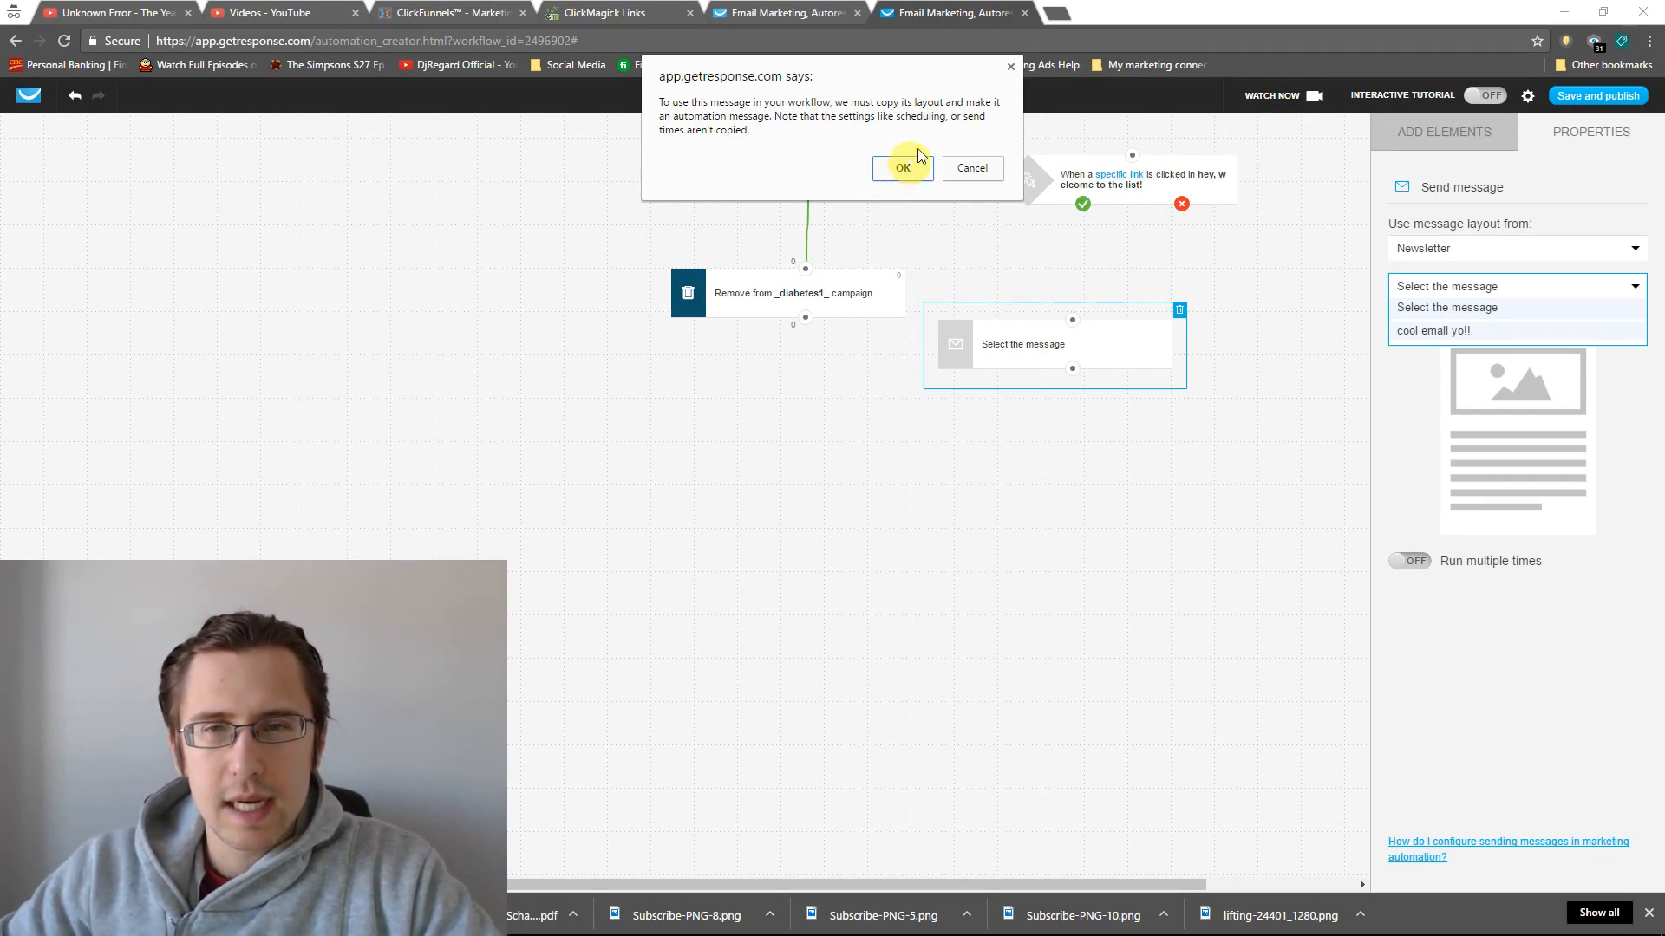
{"action": "left_click", "coordinate": [893, 167]}
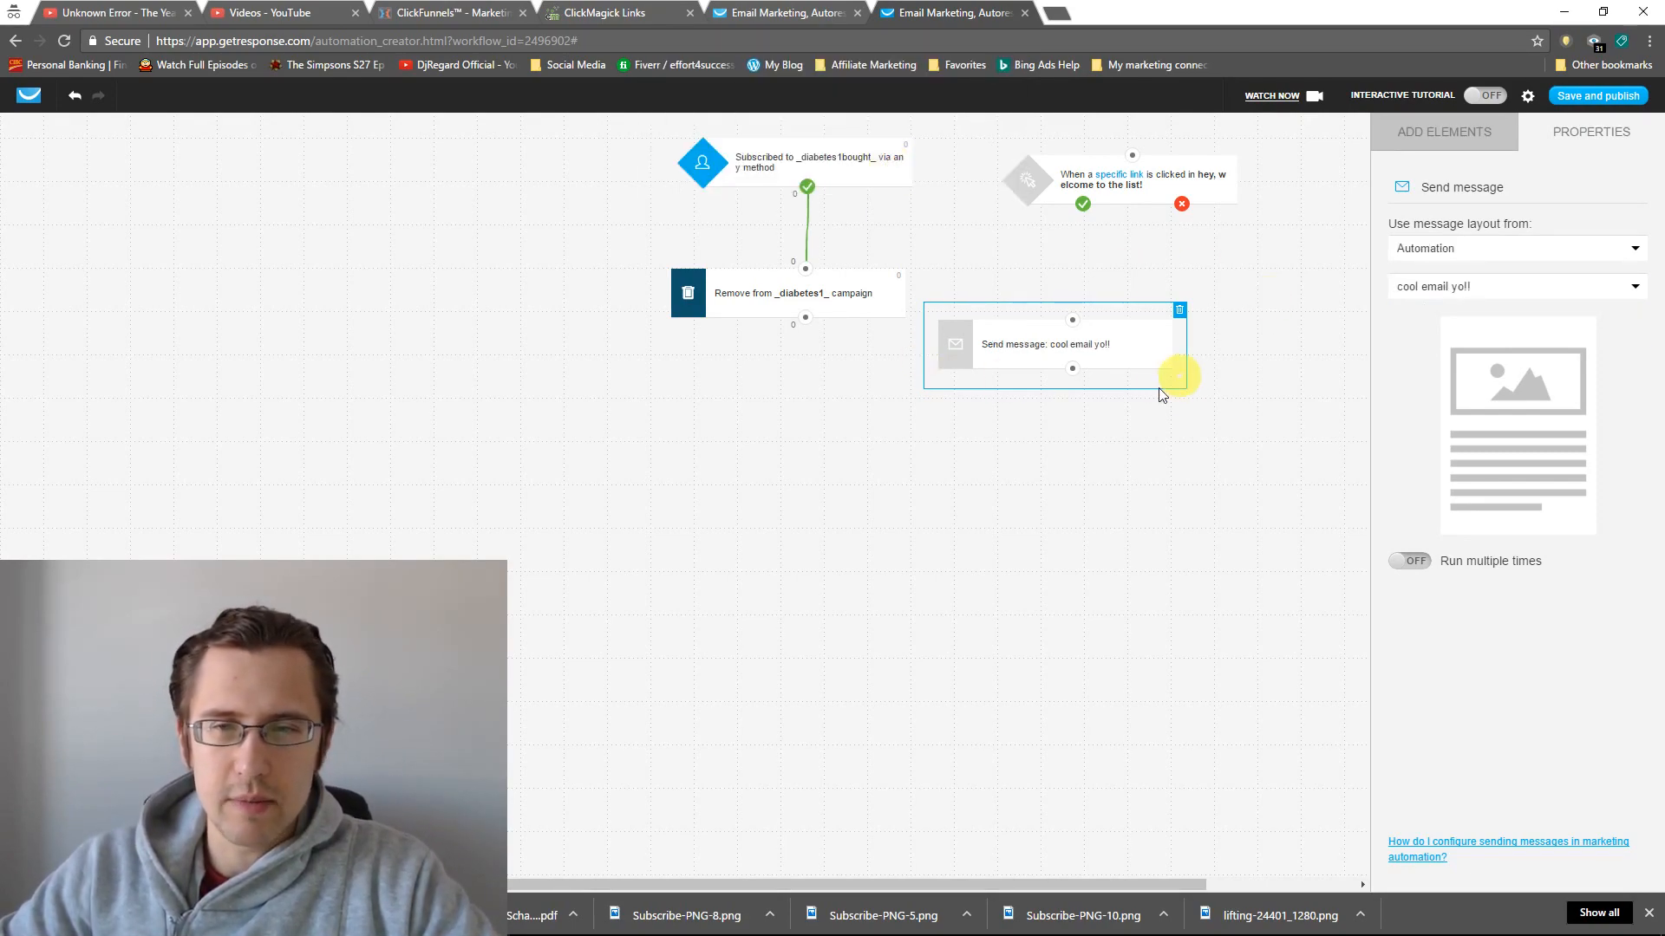
{"action": "left_click_drag", "start_coordinate": [1073, 320], "coordinate": [1083, 205]}
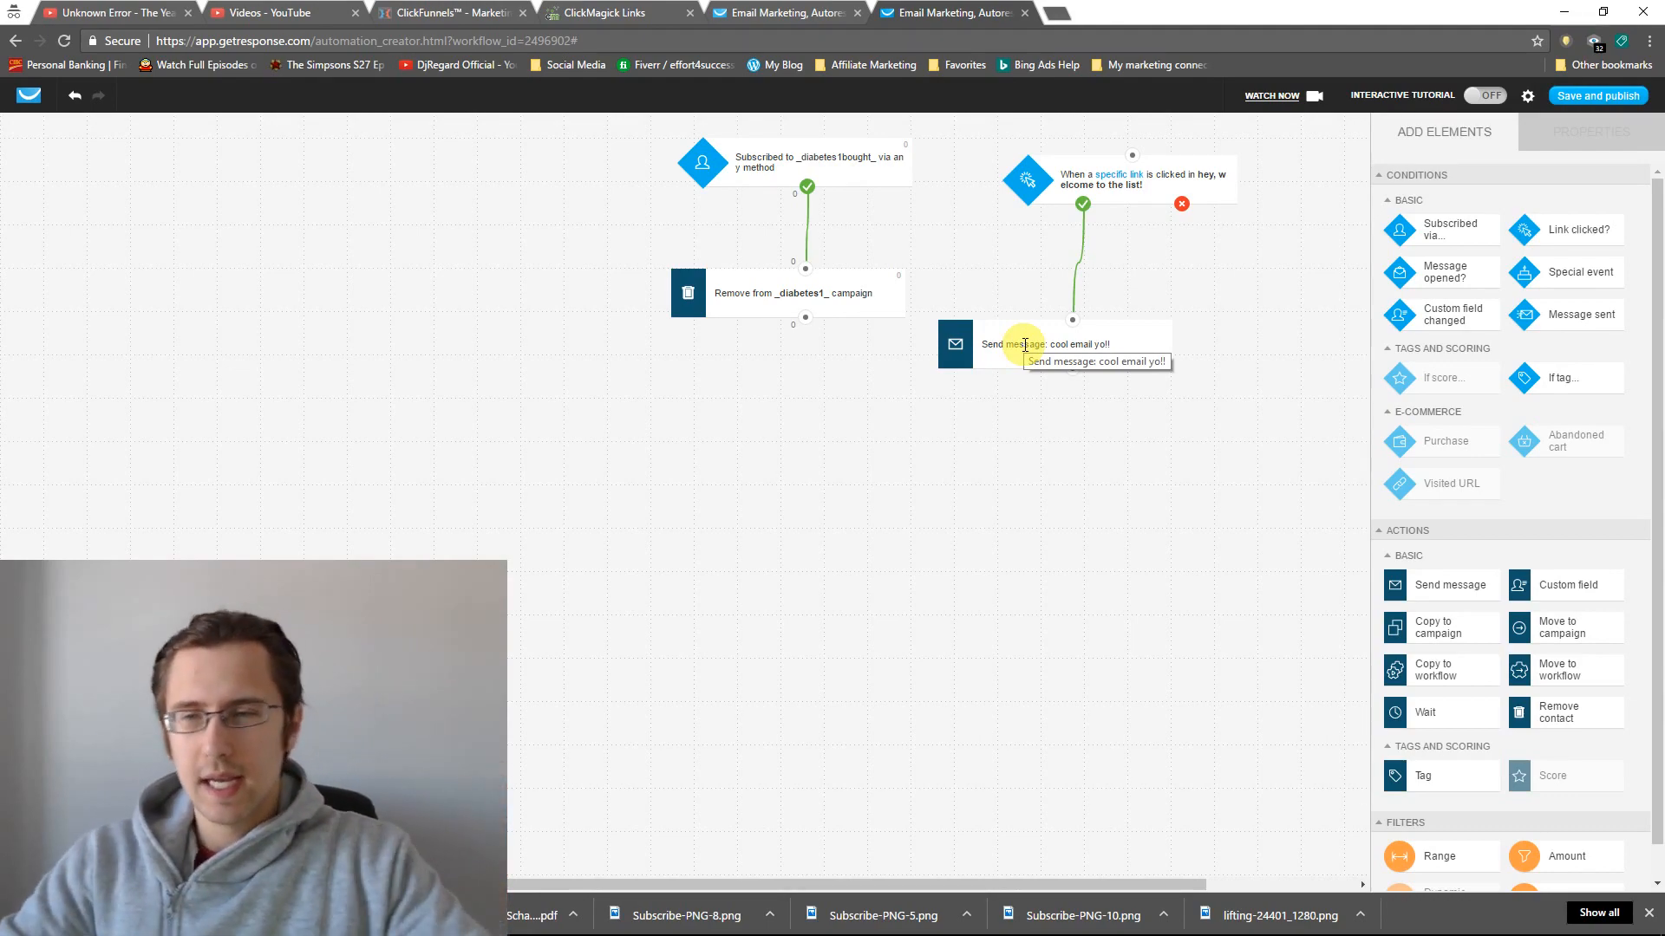
- Switch Run multiple times on for the link-clicked condition and then back off
{"action": "left_click", "coordinate": [1158, 183]}
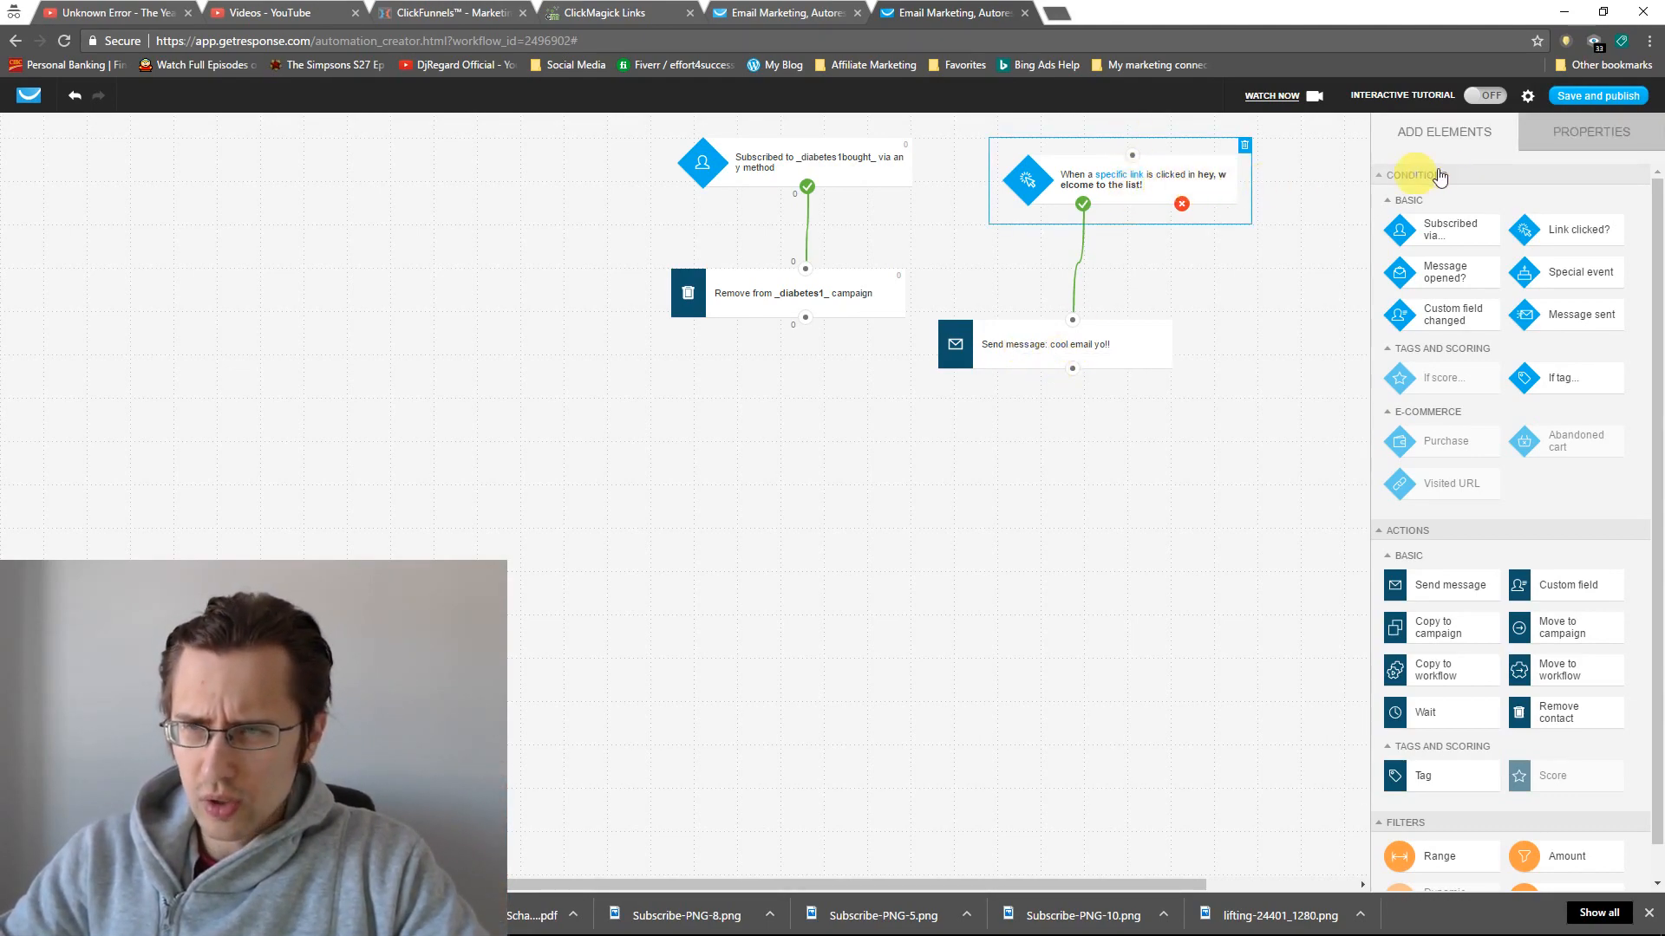
{"action": "left_click", "coordinate": [1591, 131]}
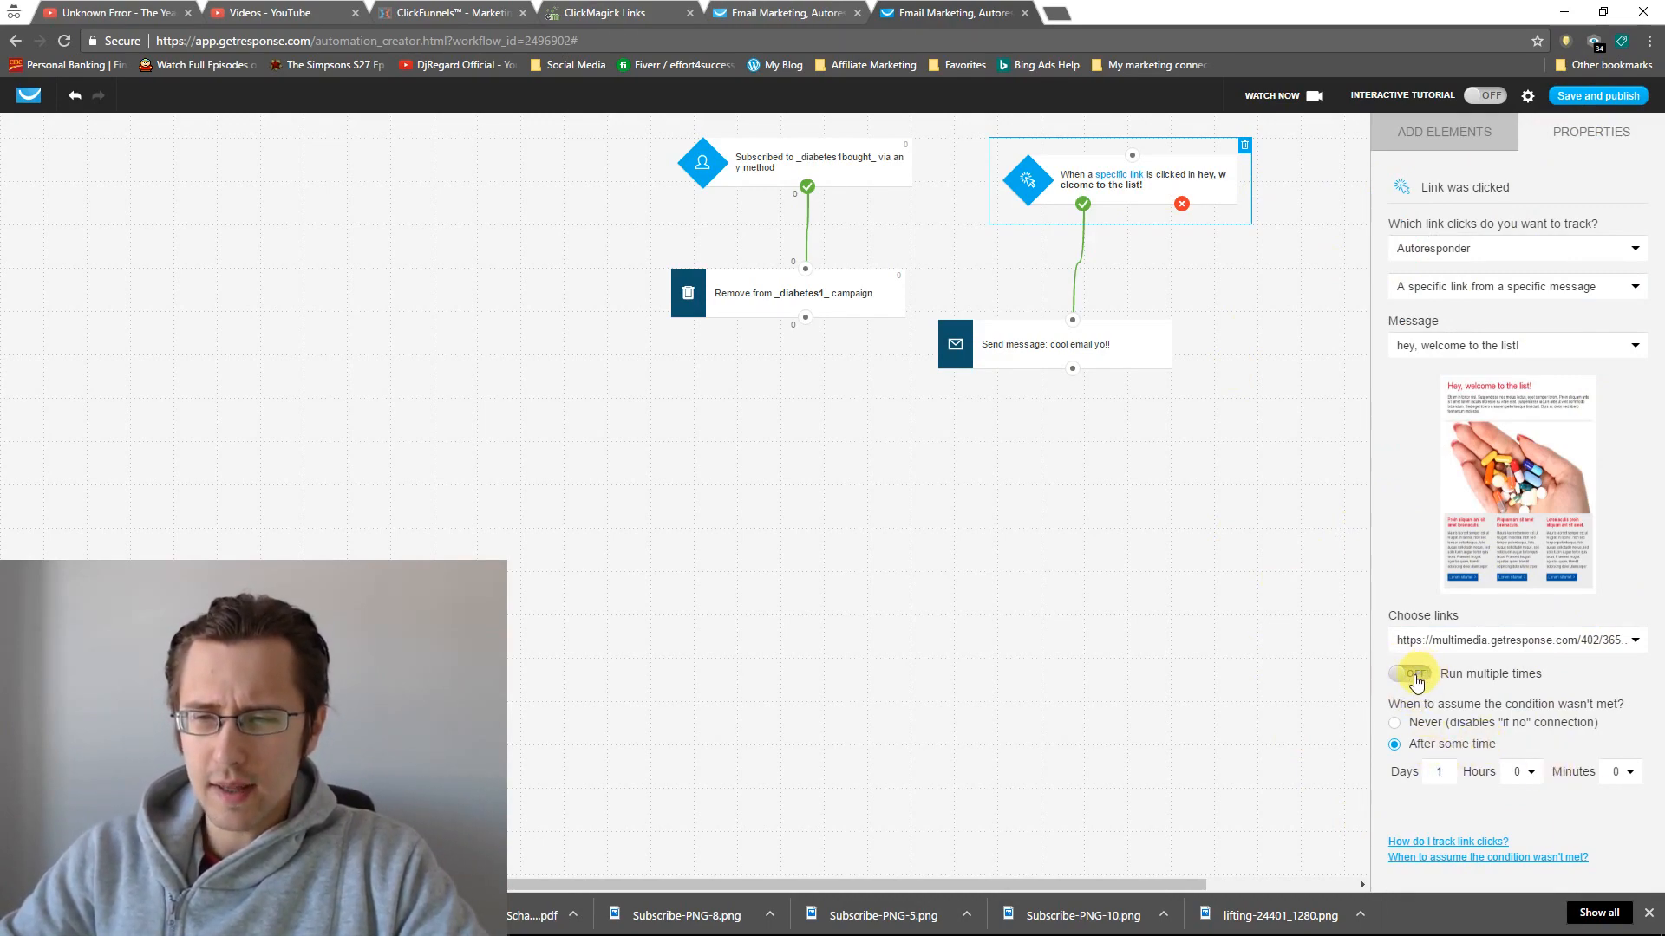
{"action": "left_click", "coordinate": [1461, 677]}
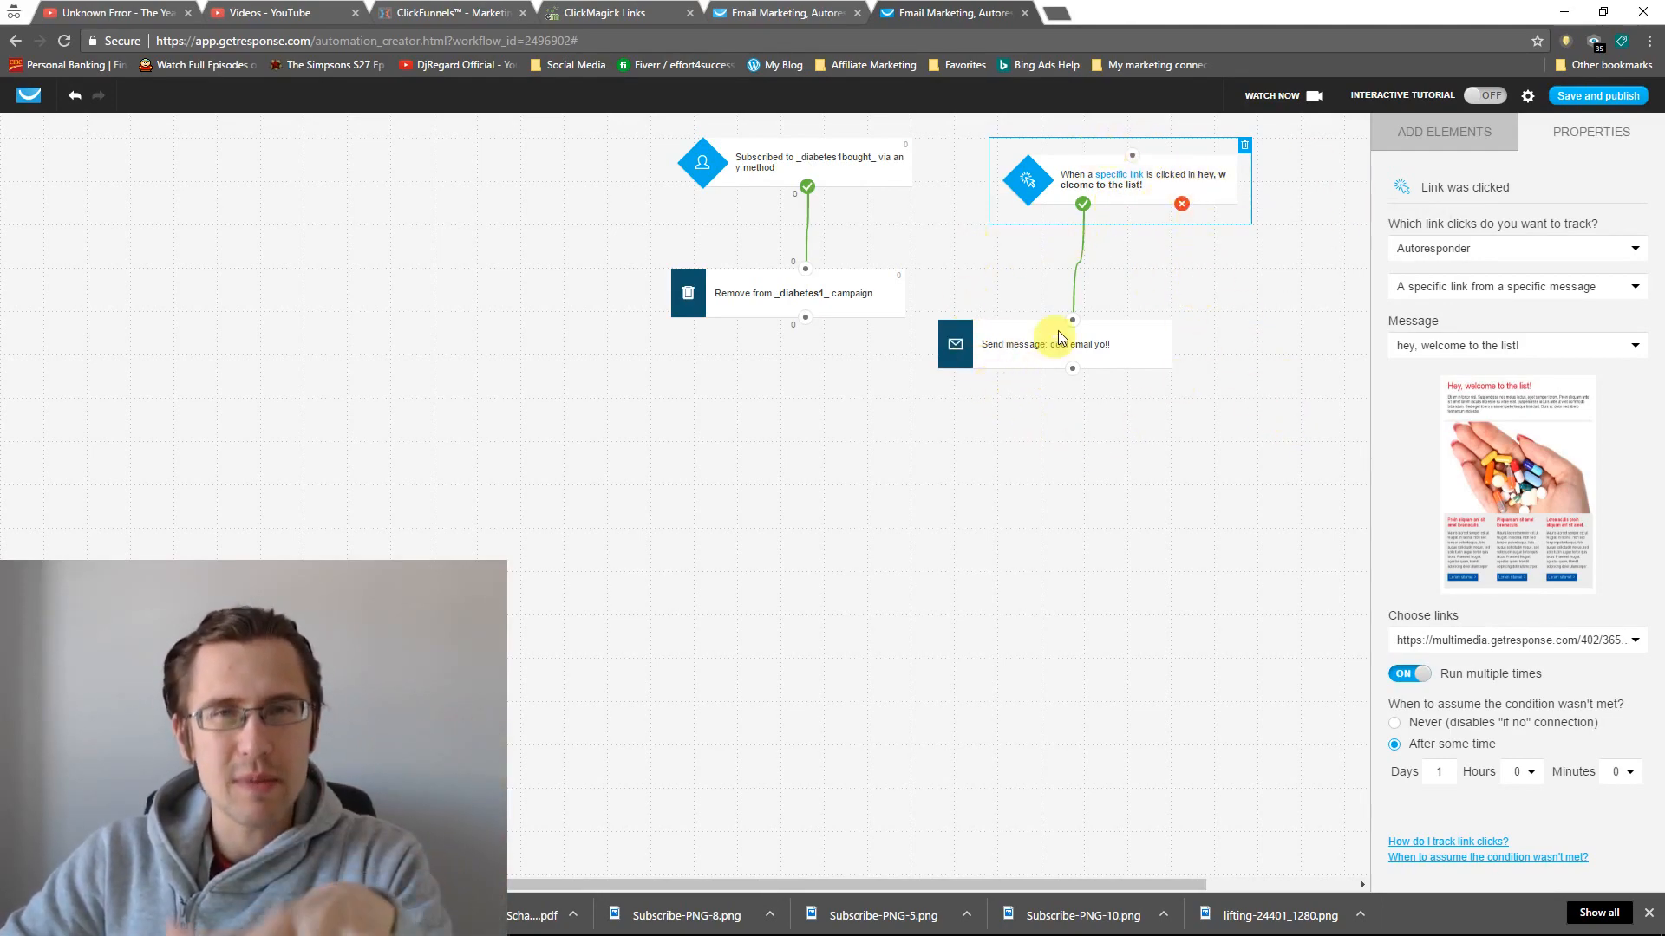
{"action": "left_click", "coordinate": [1413, 675]}
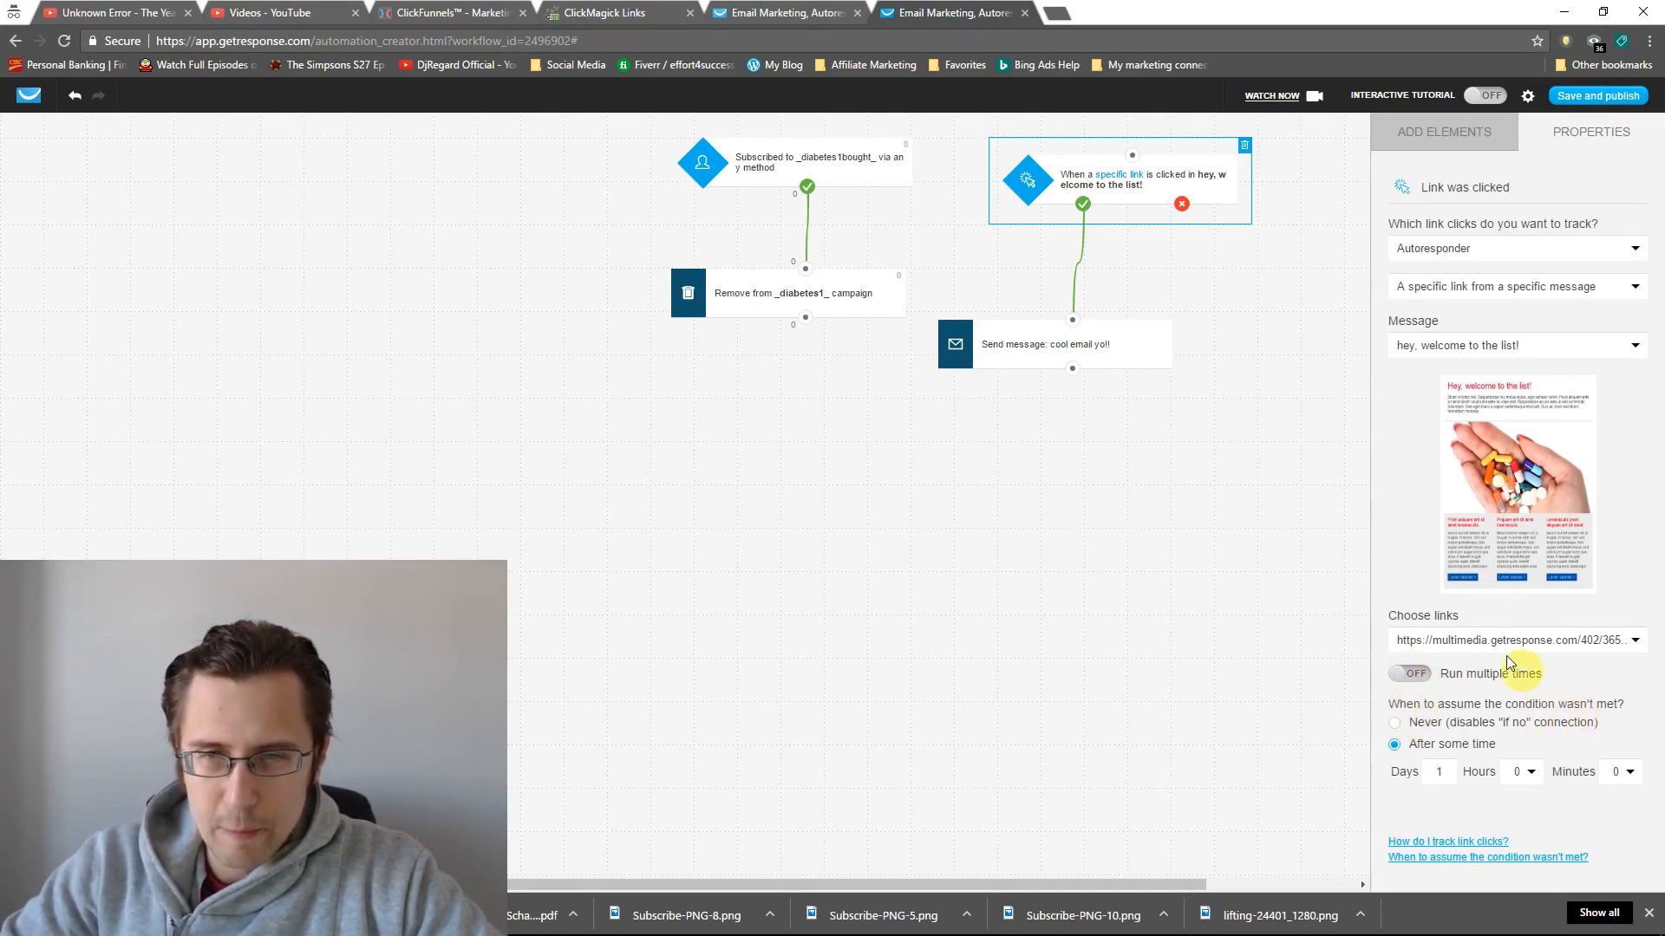
- Move the link-clicked condition and its Send message action below the Remove contact branch, and close the PDF tab
{"action": "left_click_drag", "start_coordinate": [1078, 355], "coordinate": [680, 664]}
{"action": "left_click_drag", "start_coordinate": [1131, 176], "coordinate": [858, 508]}
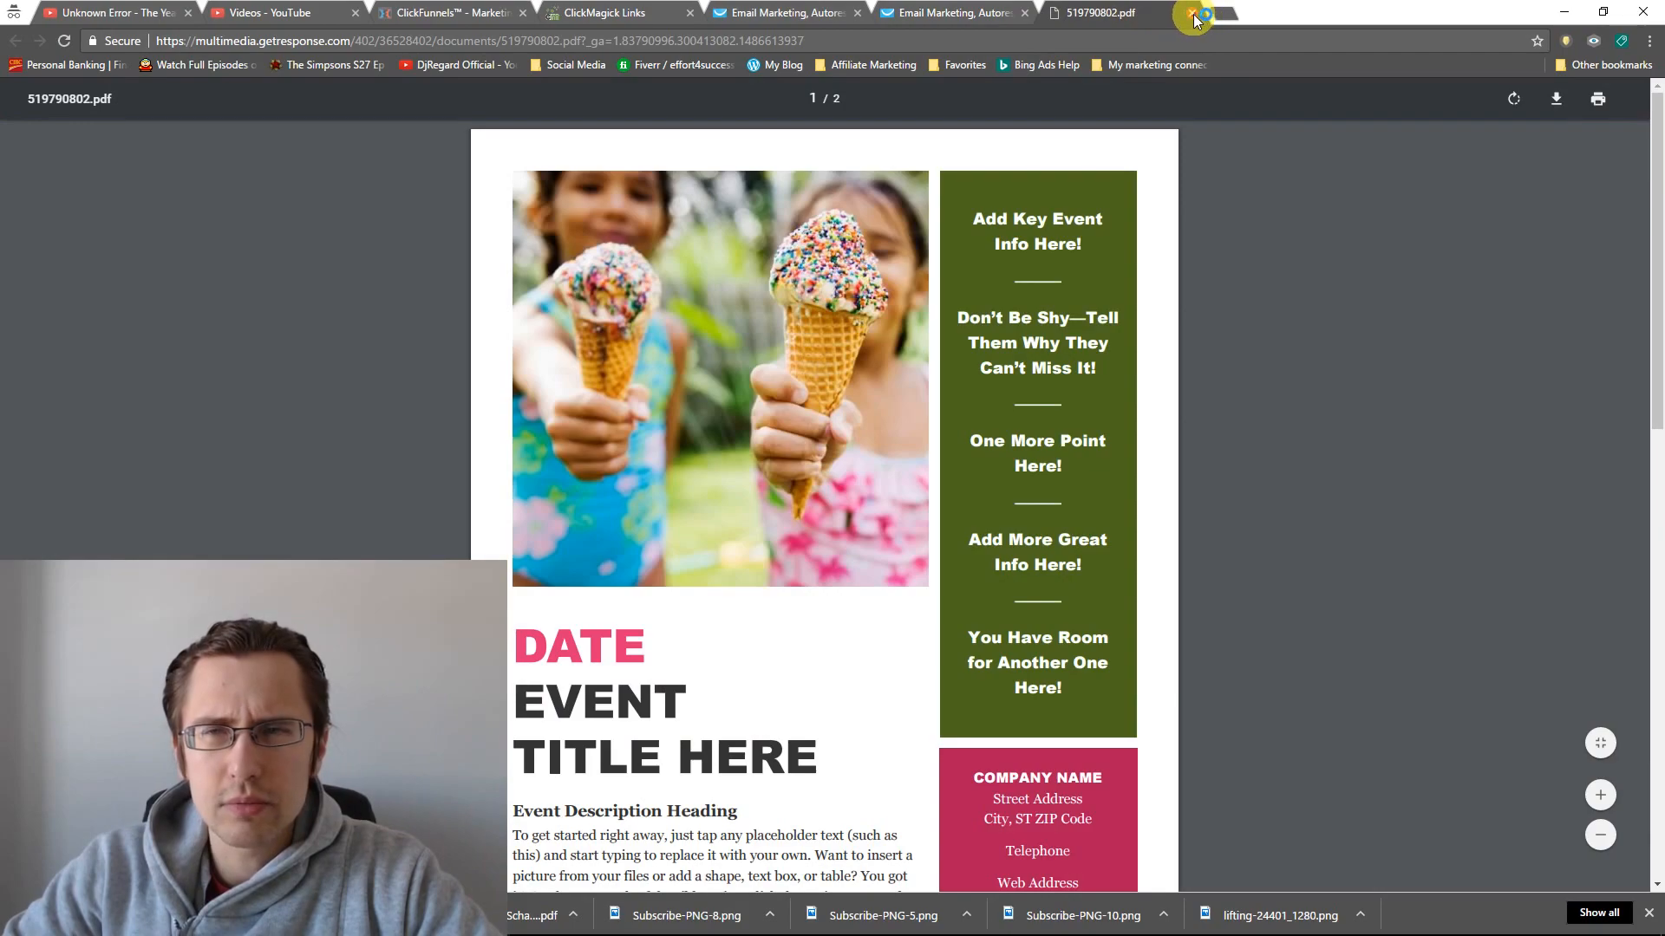
{"action": "left_click", "coordinate": [1193, 14]}
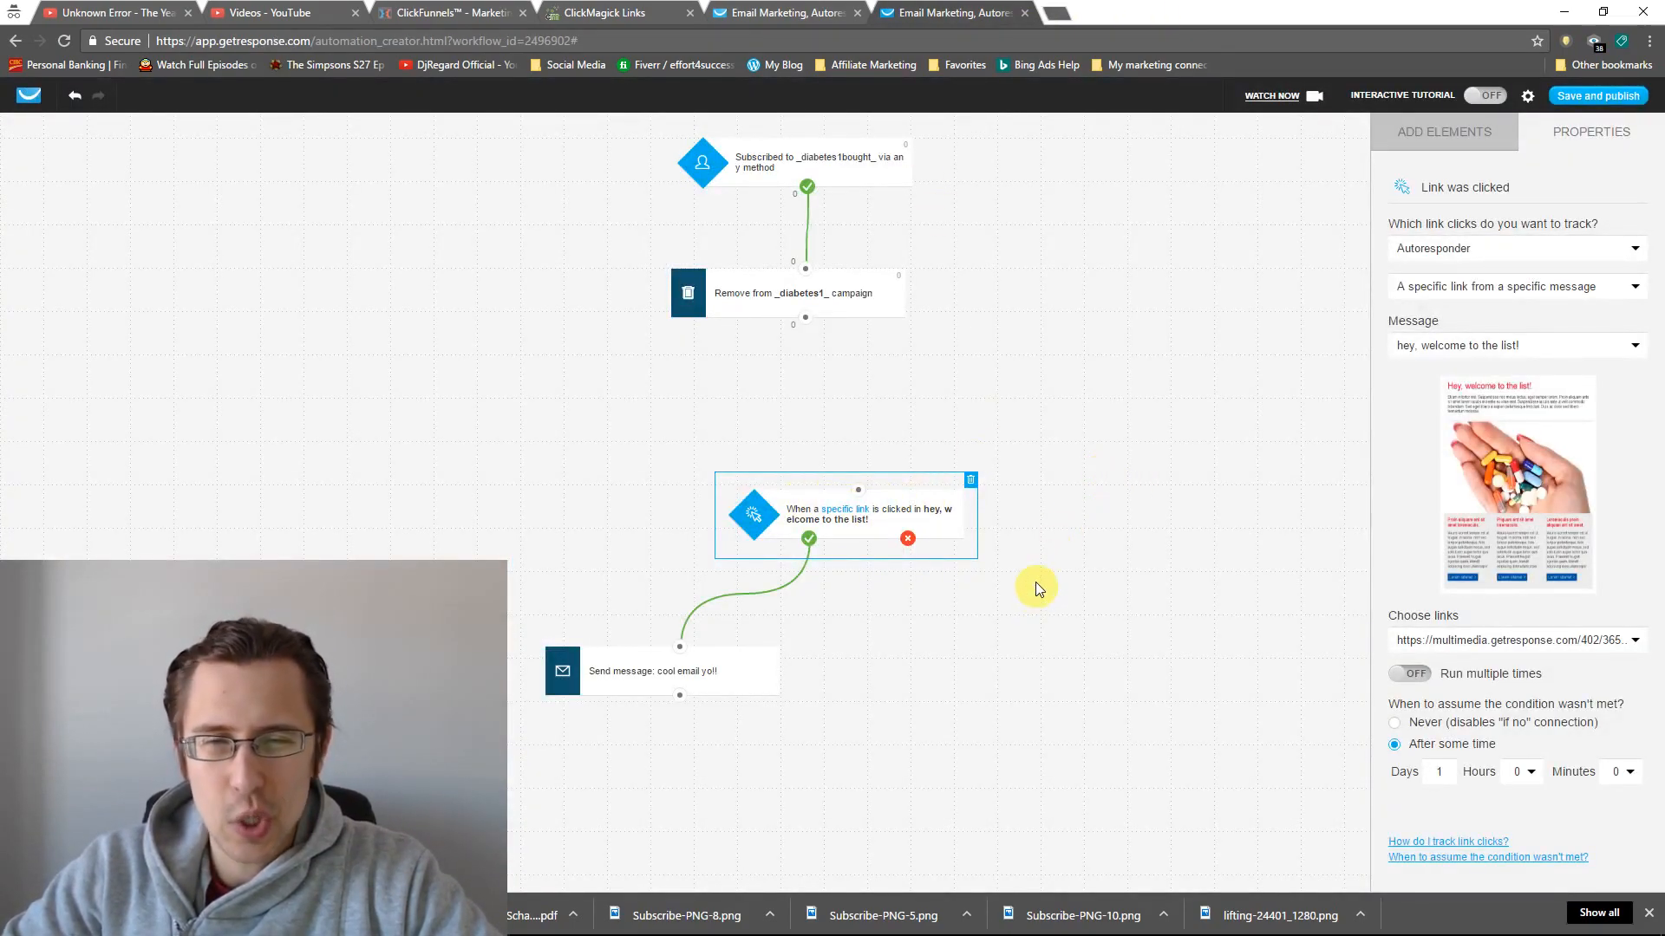
- Add a second Send message action below the "if no" output of the link-clicked condition and open its properties
{"action": "left_click", "coordinate": [1460, 134]}
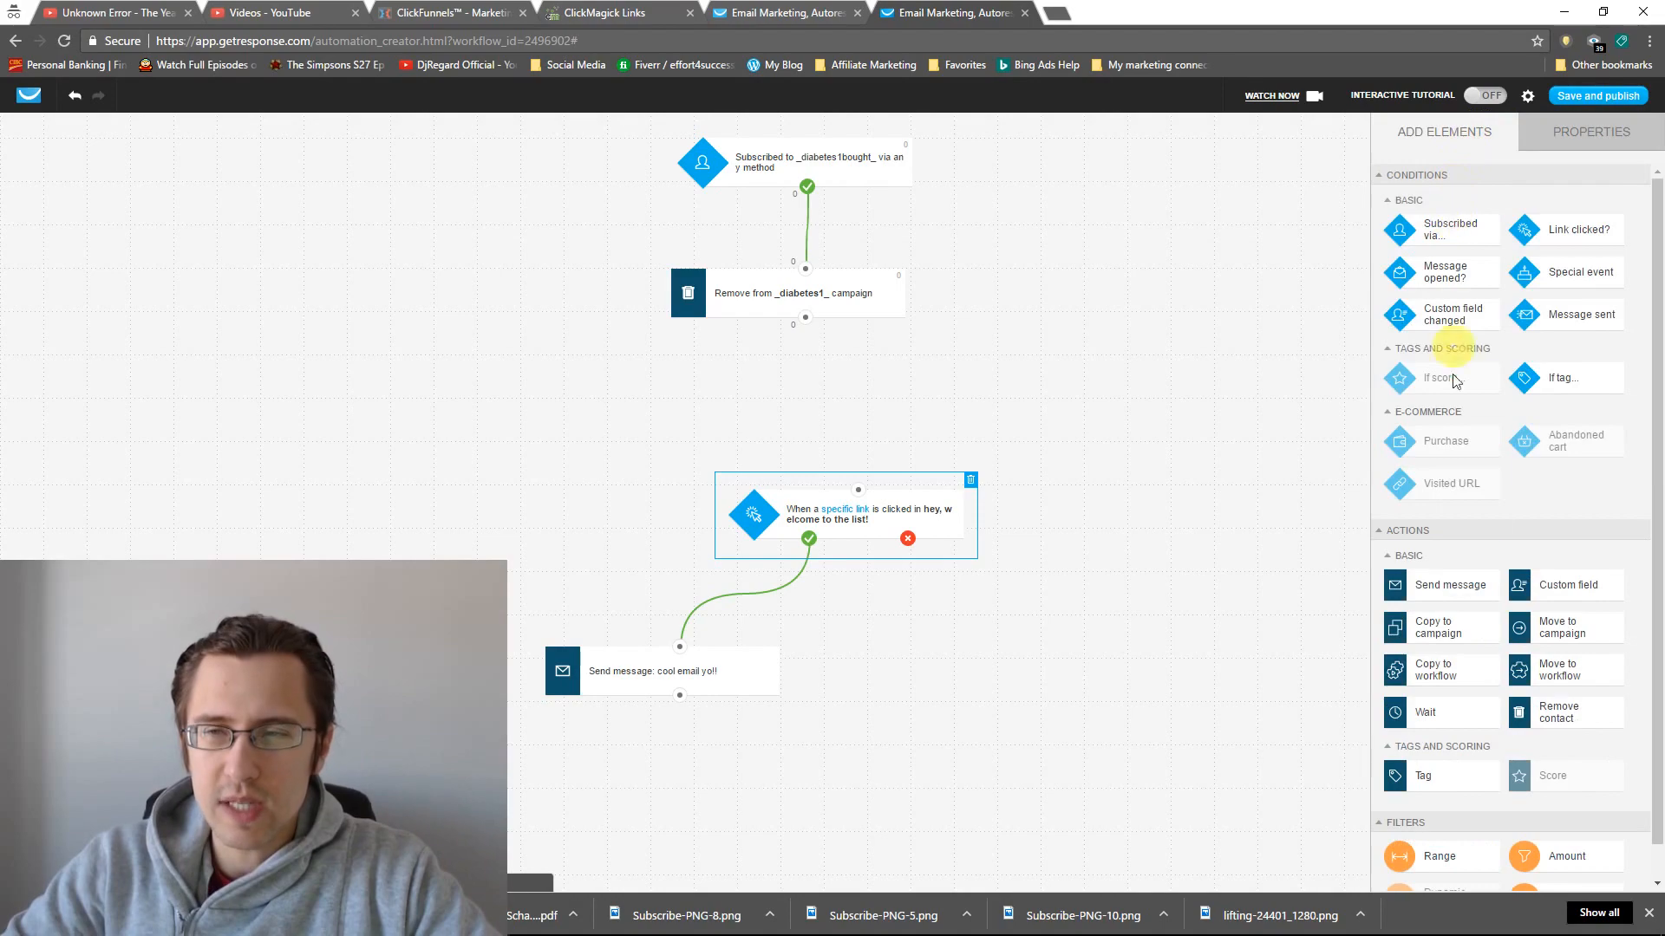
{"action": "left_click_drag", "start_coordinate": [1450, 584], "coordinate": [1015, 655]}
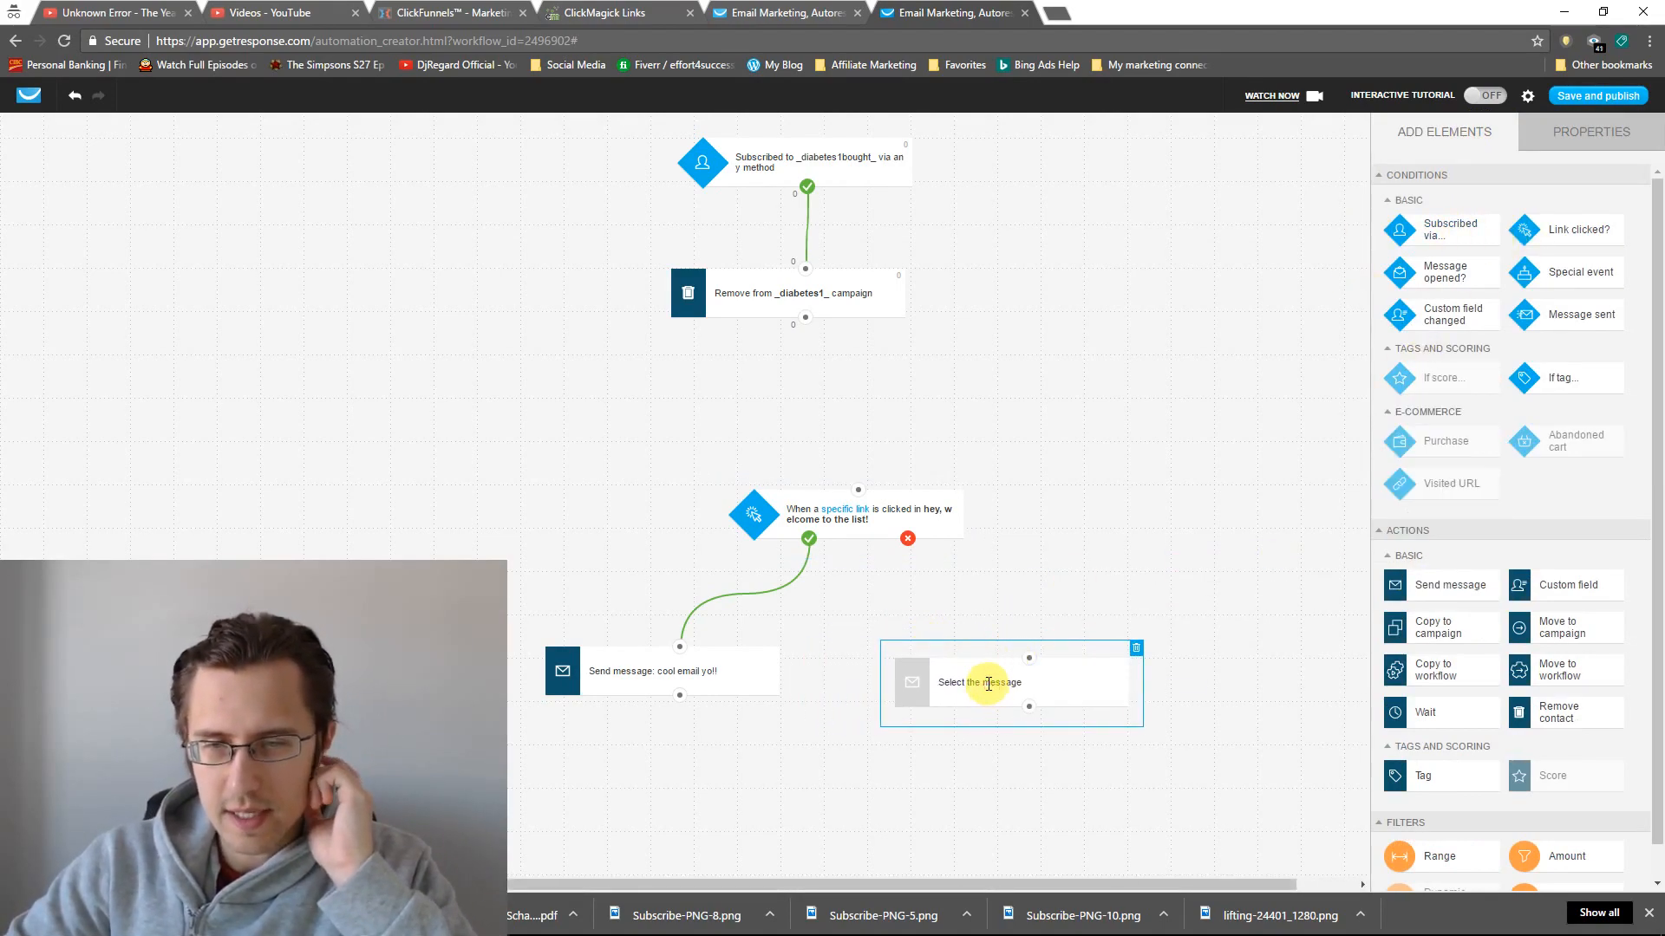
{"action": "left_click", "coordinate": [990, 684]}
{"action": "left_click", "coordinate": [1574, 139]}
- Check the newsletter messages available for the second Send message action, and switch its layout source to Draft to list the drafts
{"action": "left_click", "coordinate": [1448, 248]}
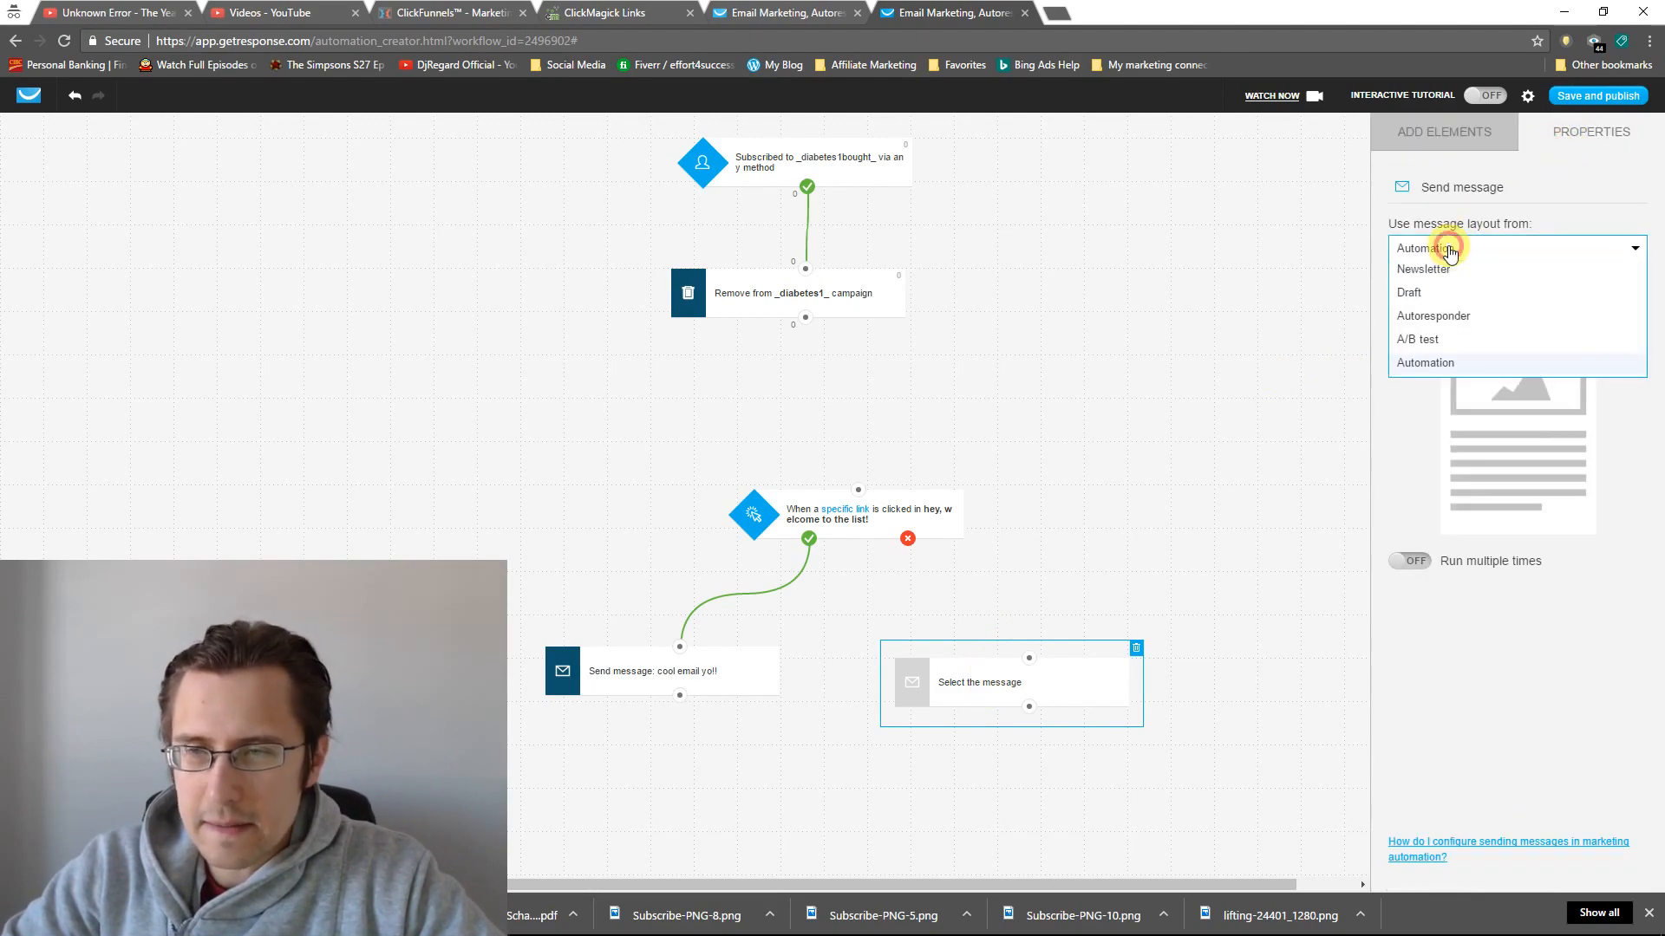
{"action": "left_click", "coordinate": [1448, 249]}
{"action": "left_click", "coordinate": [1467, 295]}
{"action": "left_click", "coordinate": [1449, 251]}
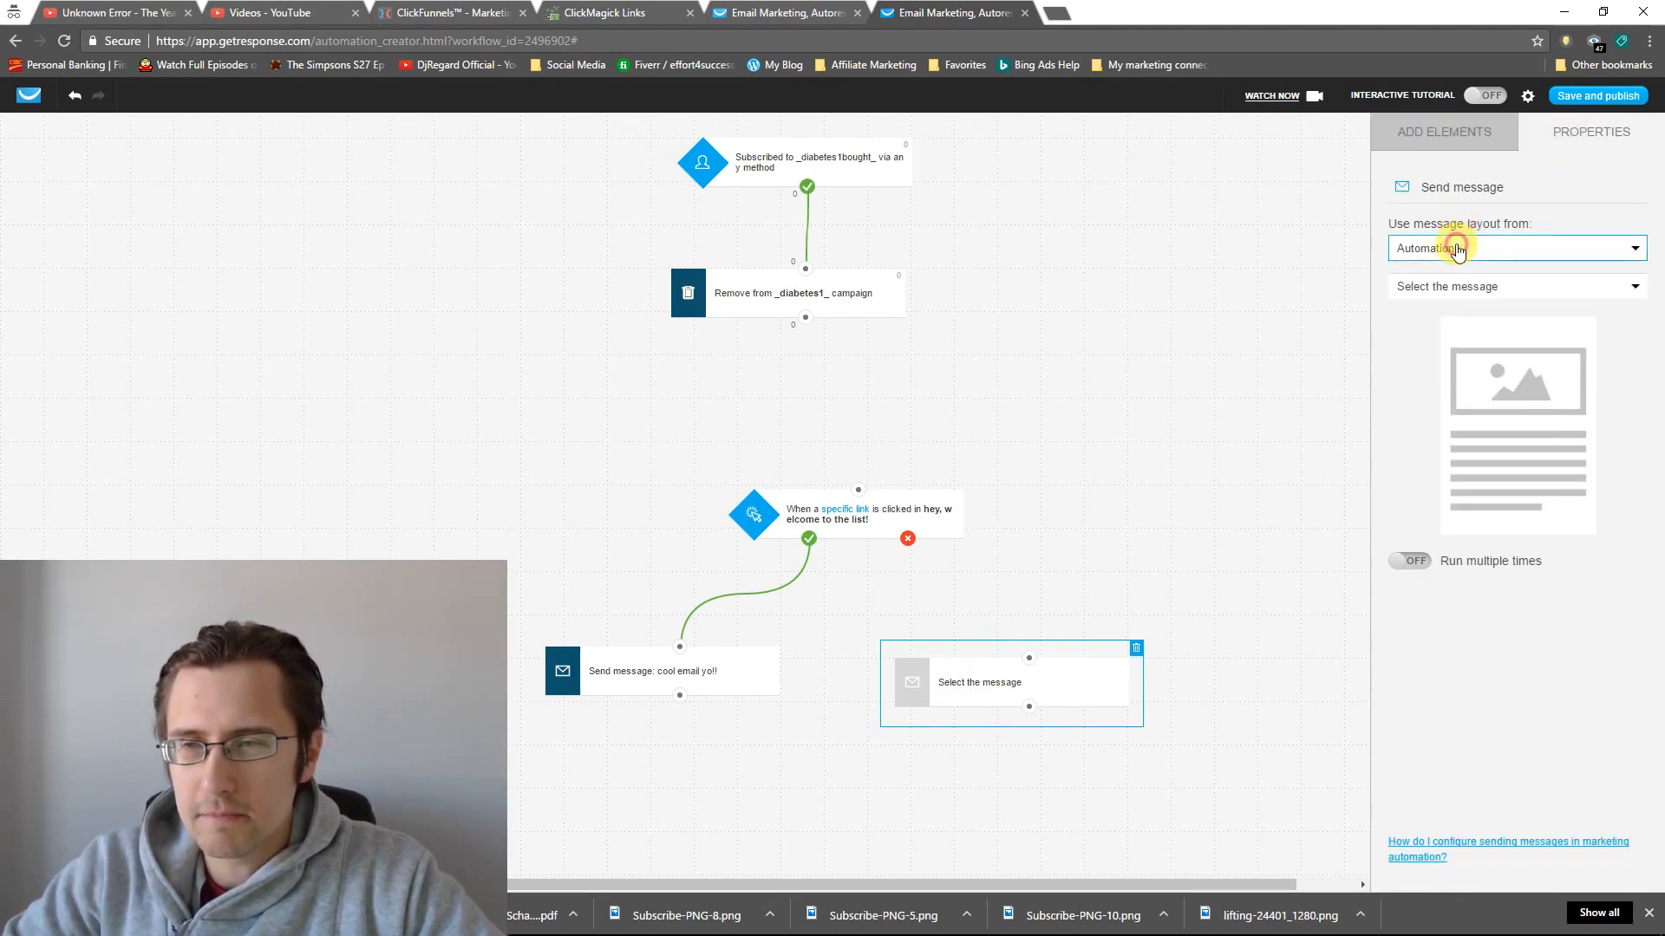
{"action": "left_click", "coordinate": [1438, 284]}
{"action": "left_click", "coordinate": [1439, 286]}
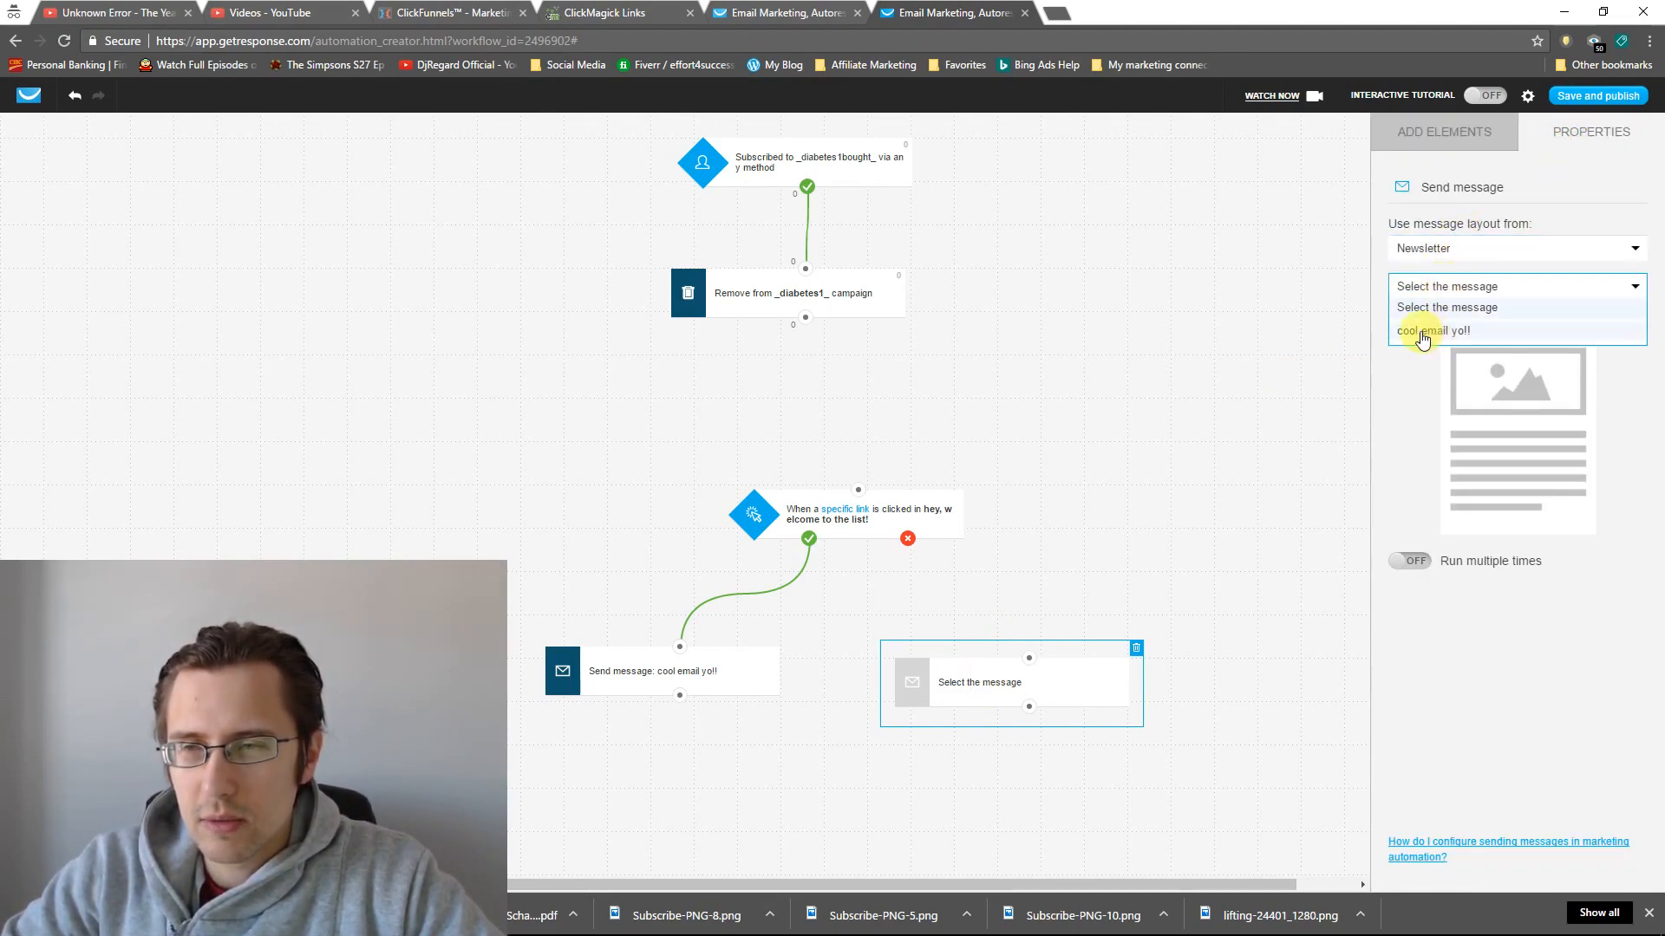
{"action": "left_click", "coordinate": [1440, 249]}
{"action": "left_click", "coordinate": [1438, 293]}
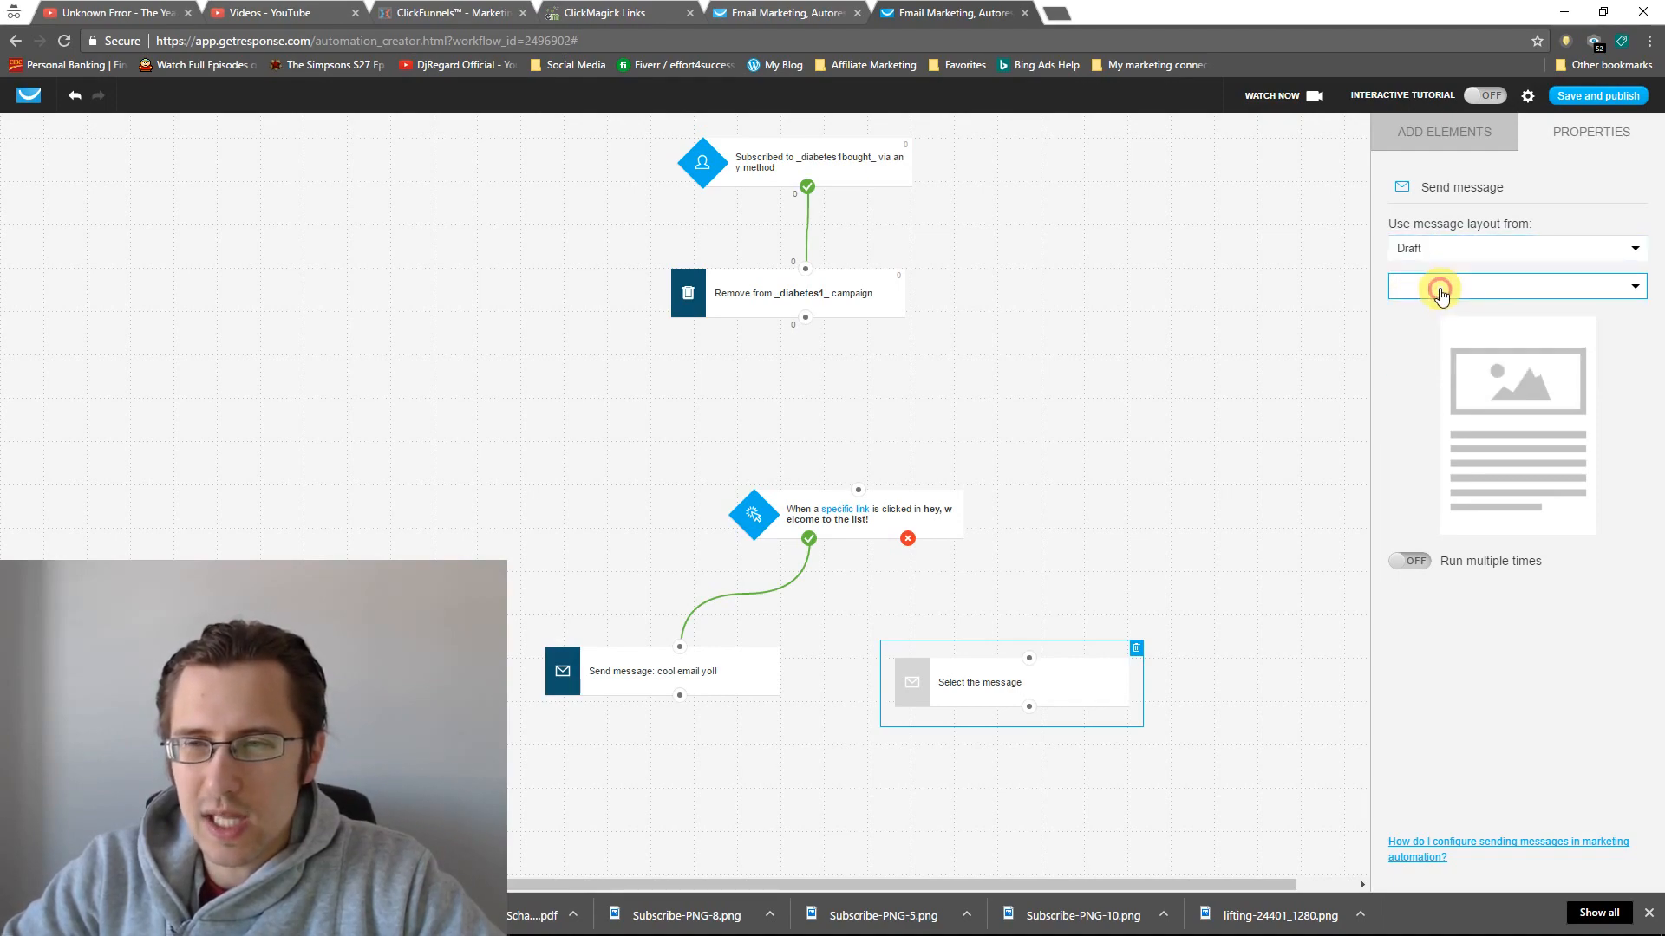
{"action": "left_click", "coordinate": [1444, 289]}
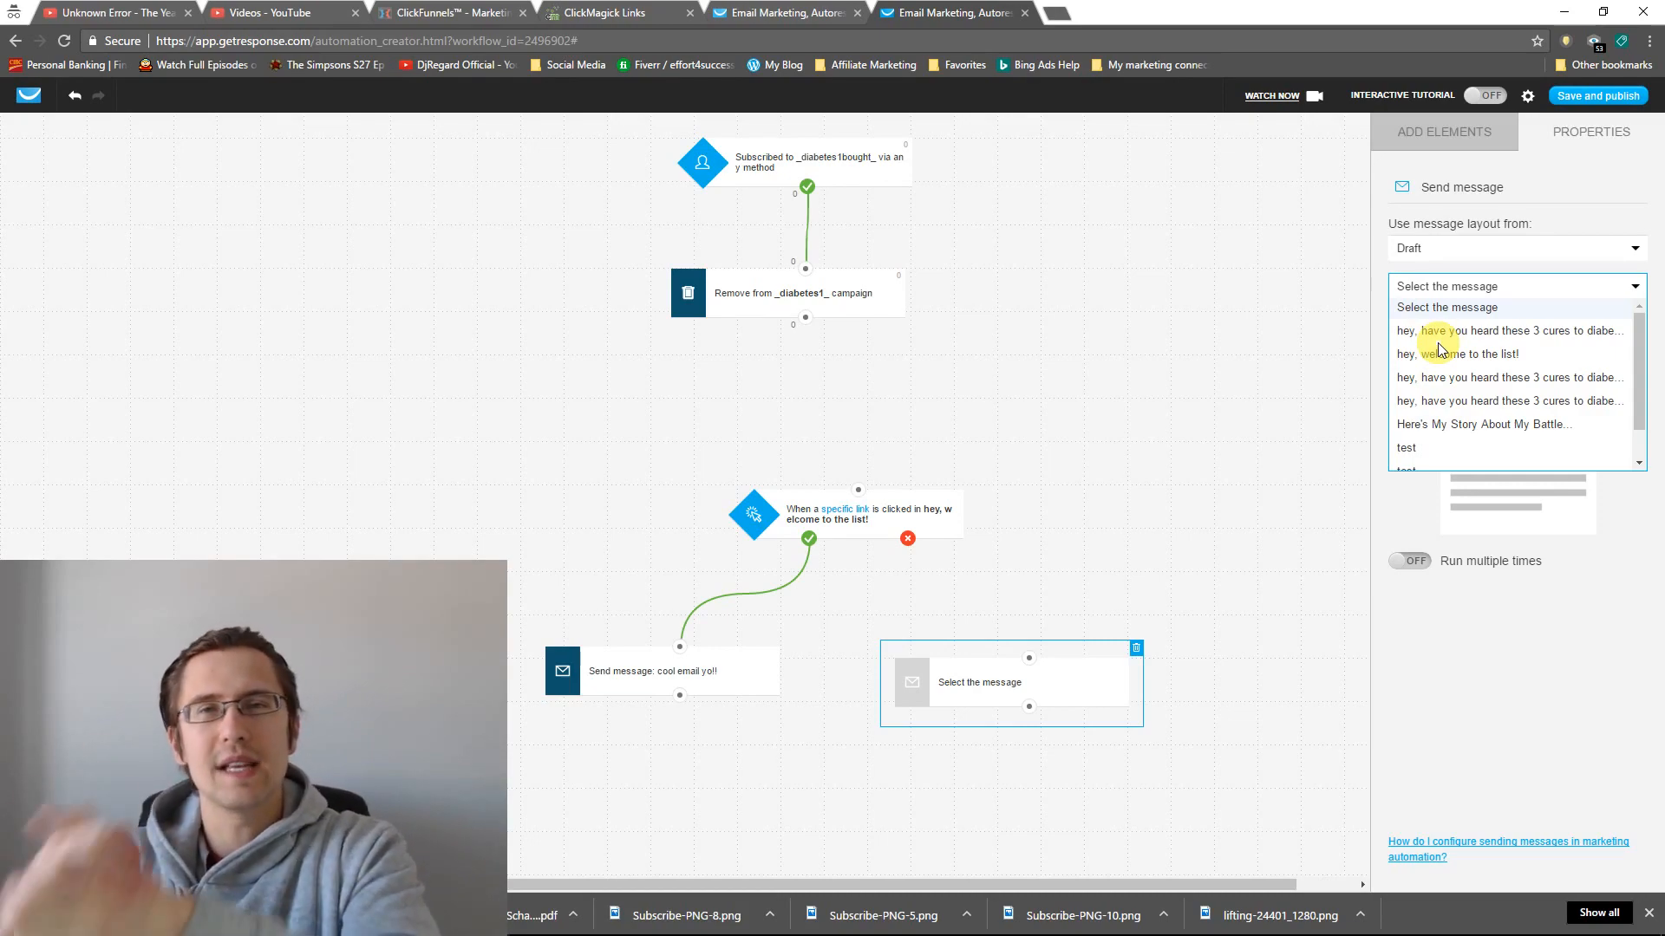
- Switch to the GetResponse dashboard tab, examine the time-based autoresponders, and open the newsletters list
{"action": "left_click", "coordinate": [755, 12]}
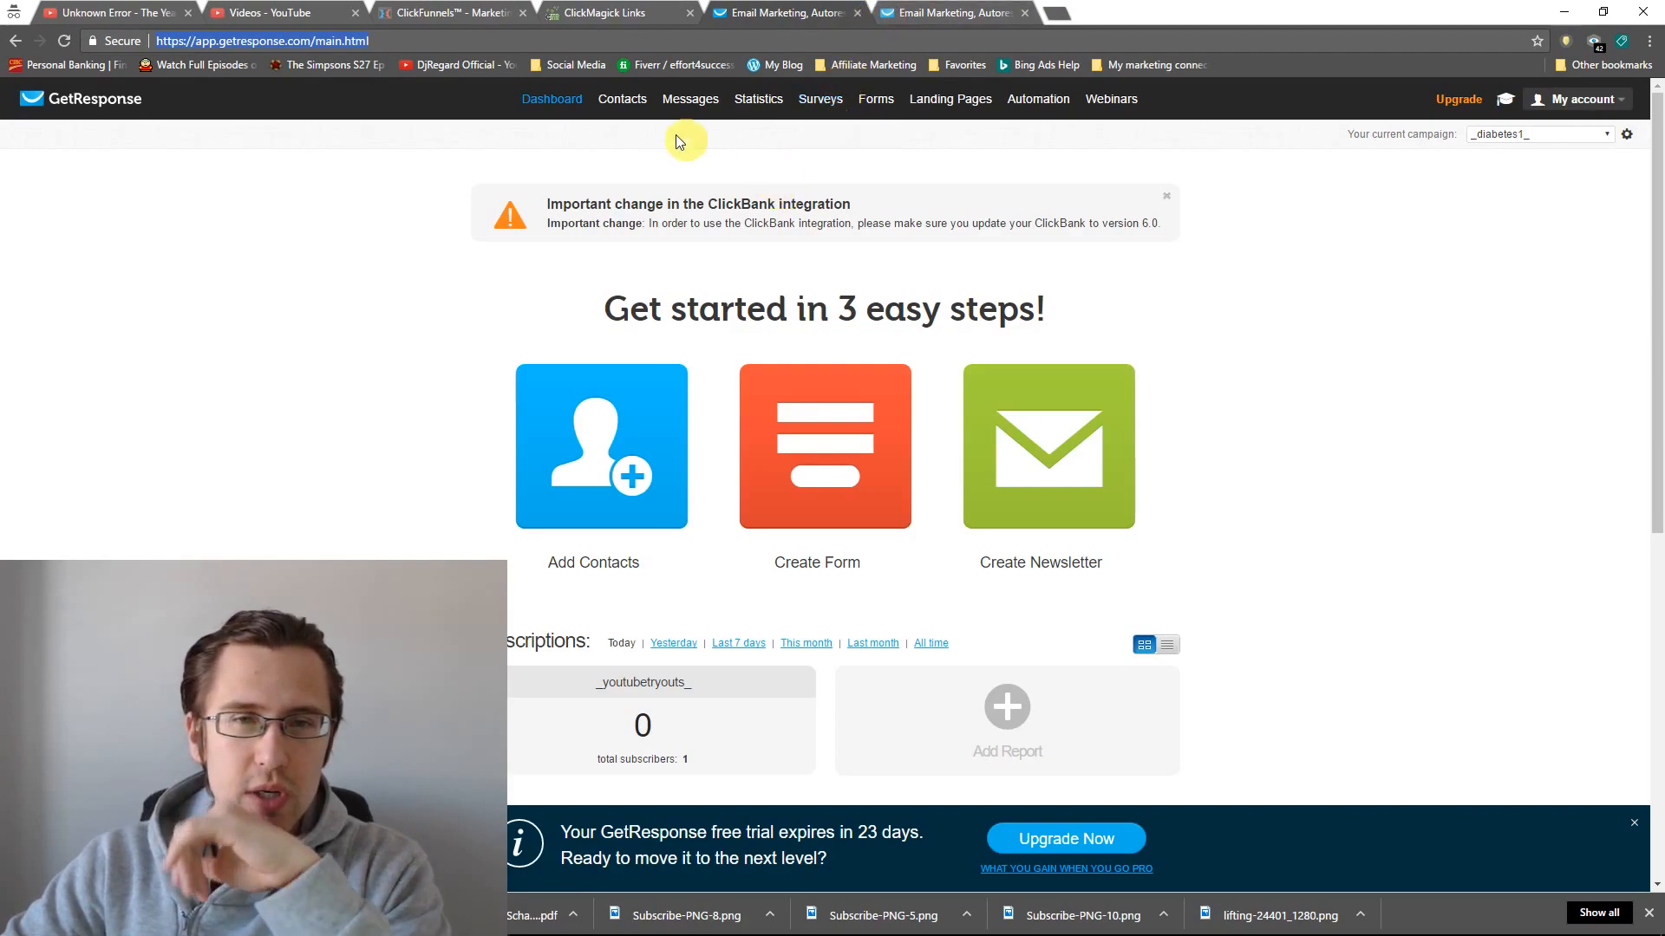
{"action": "mouse_move", "coordinate": [682, 103]}
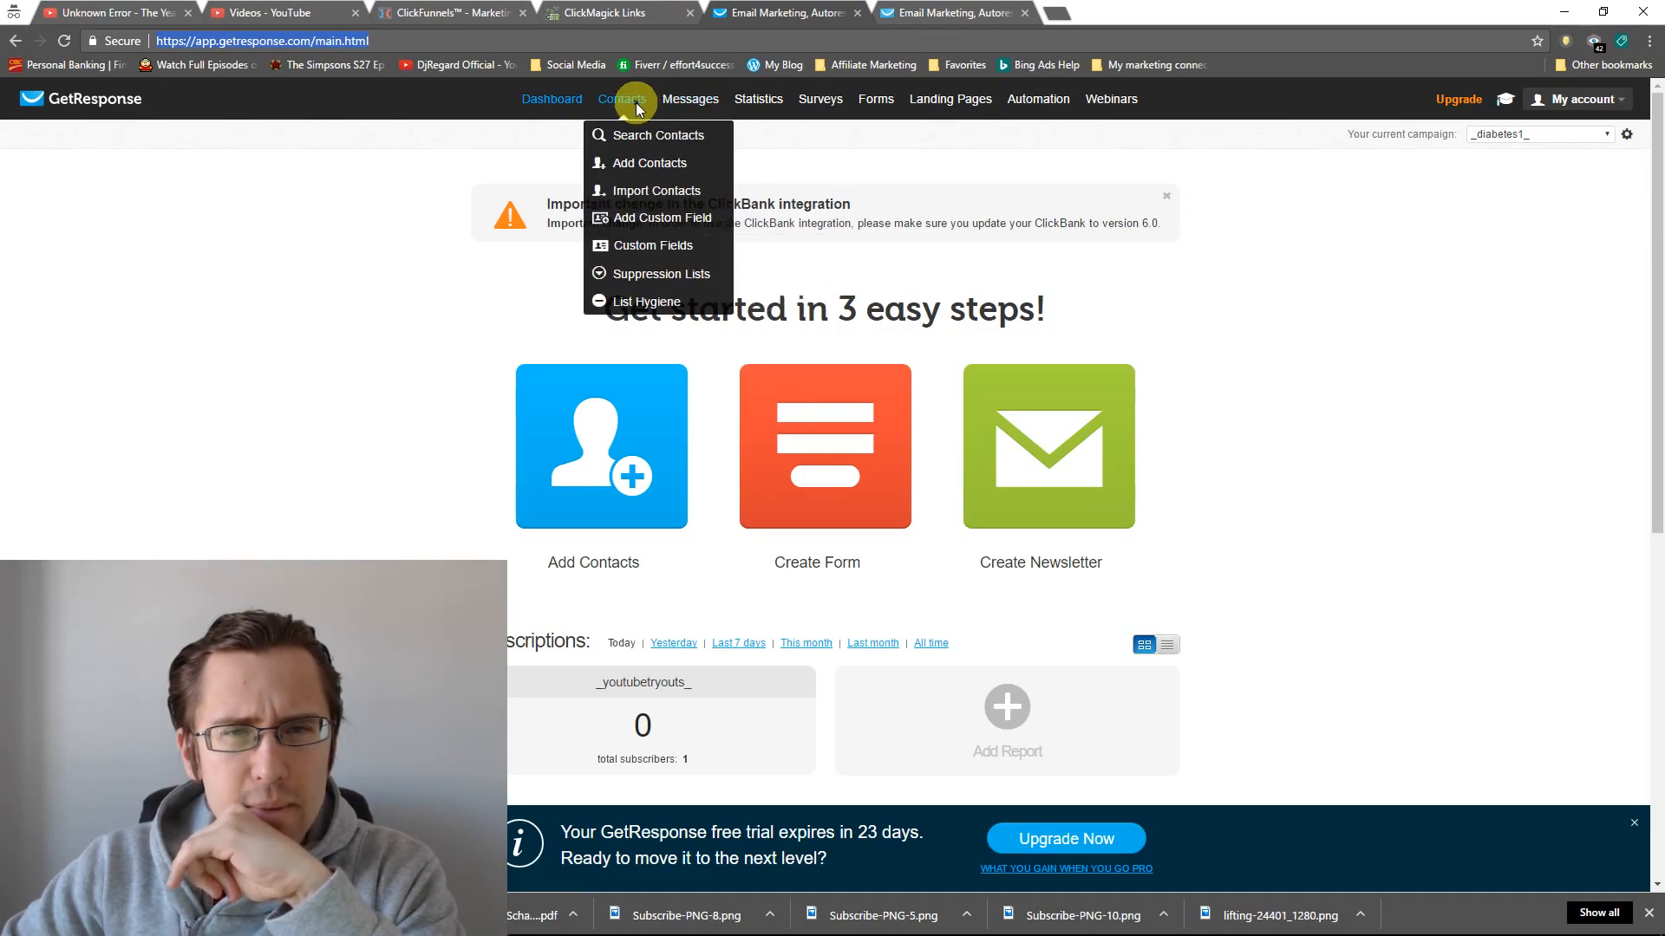
{"action": "left_click", "coordinate": [702, 221]}
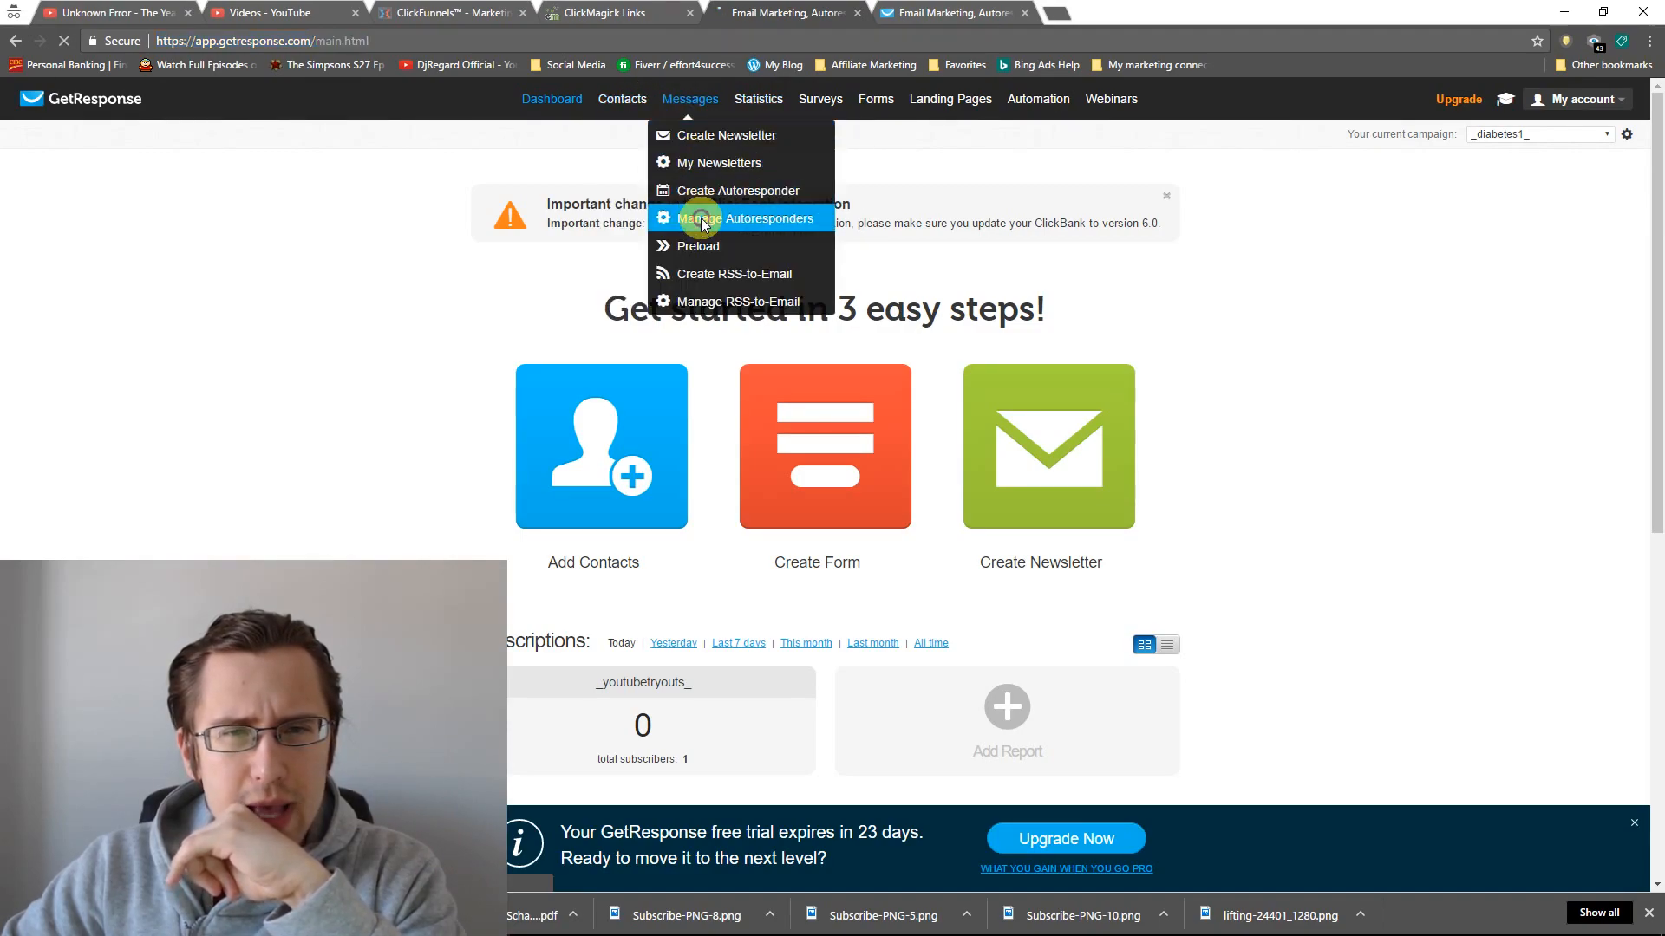
{"action": "mouse_move", "coordinate": [691, 271]}
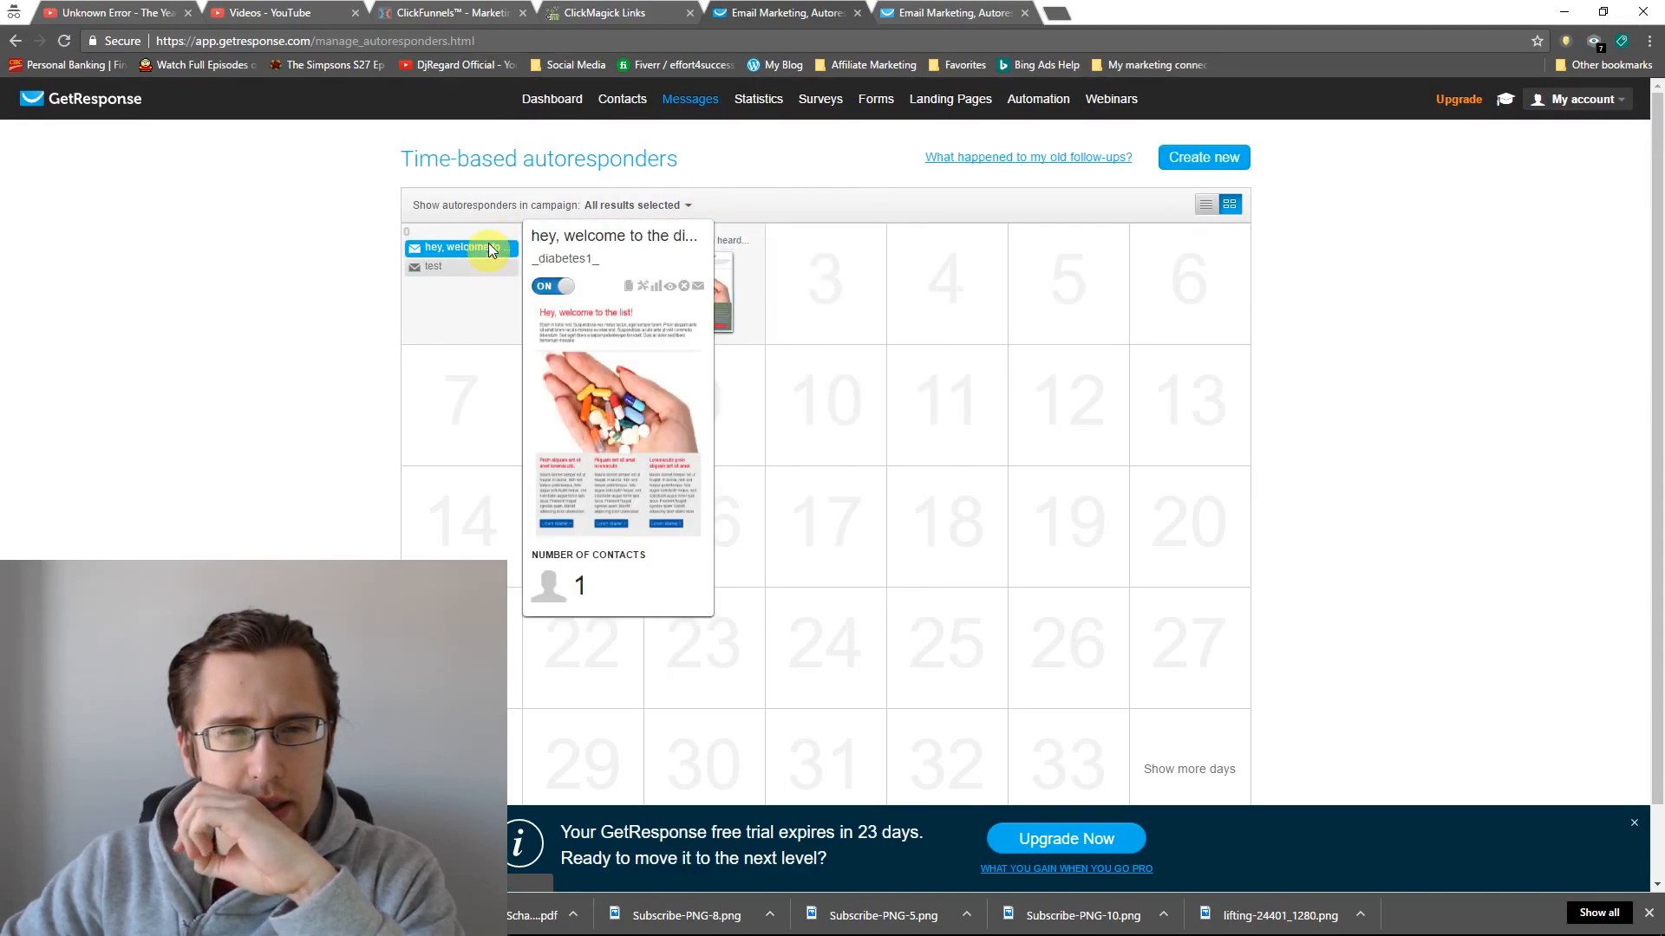
{"action": "left_click", "coordinate": [568, 102]}
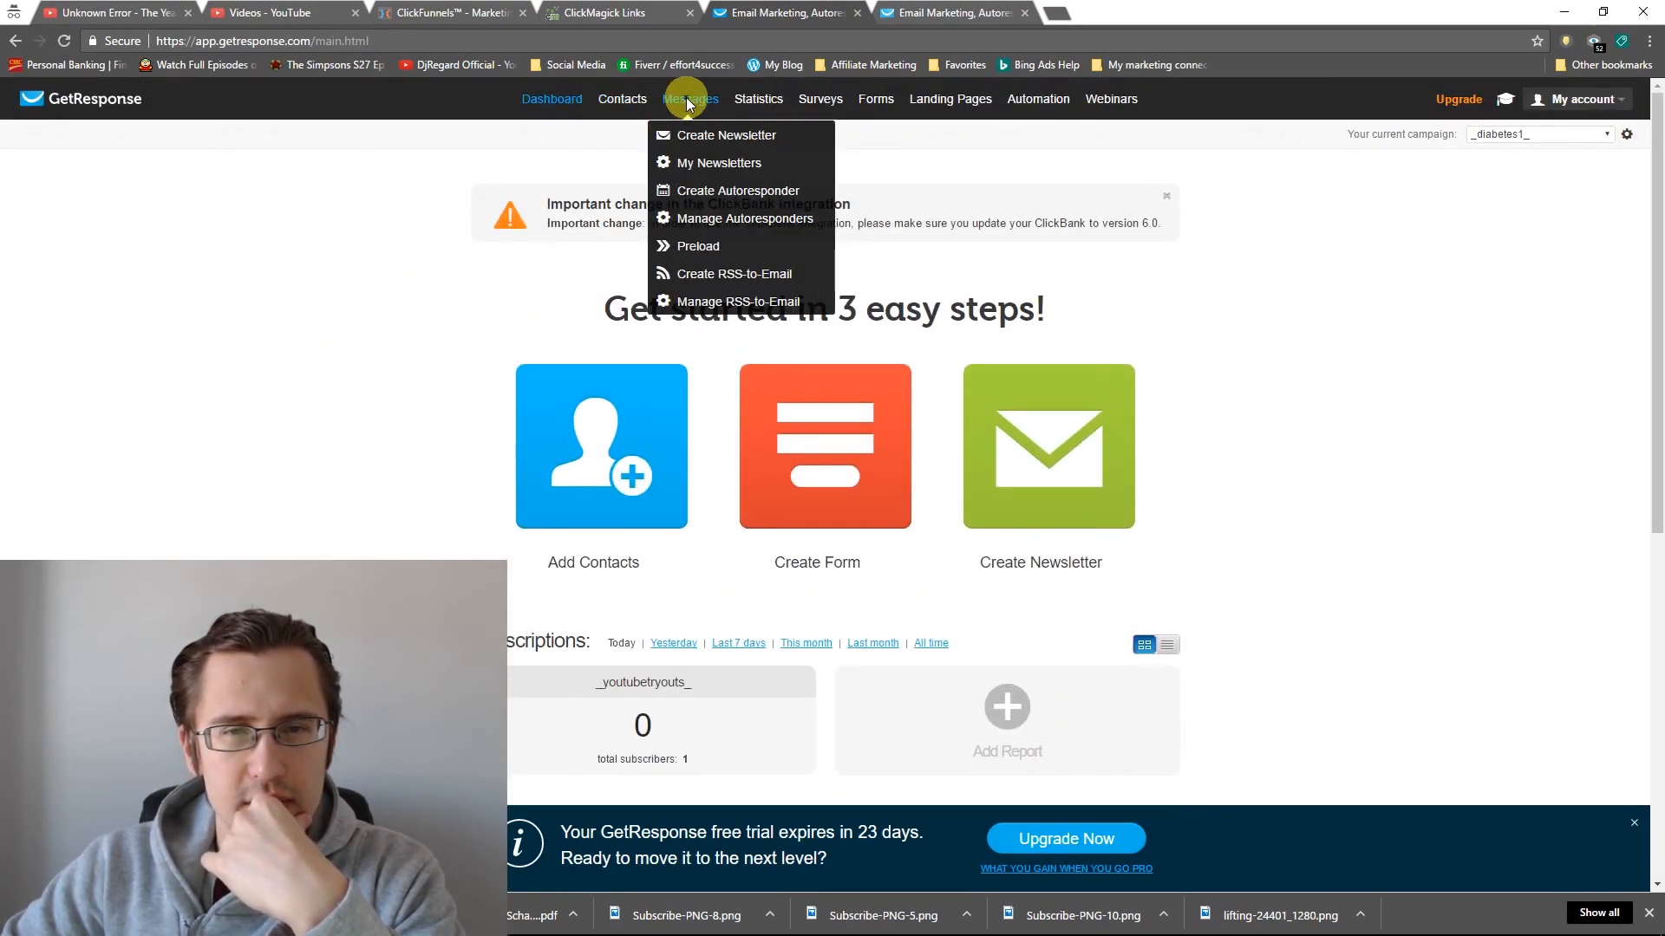
{"action": "left_click", "coordinate": [703, 172]}
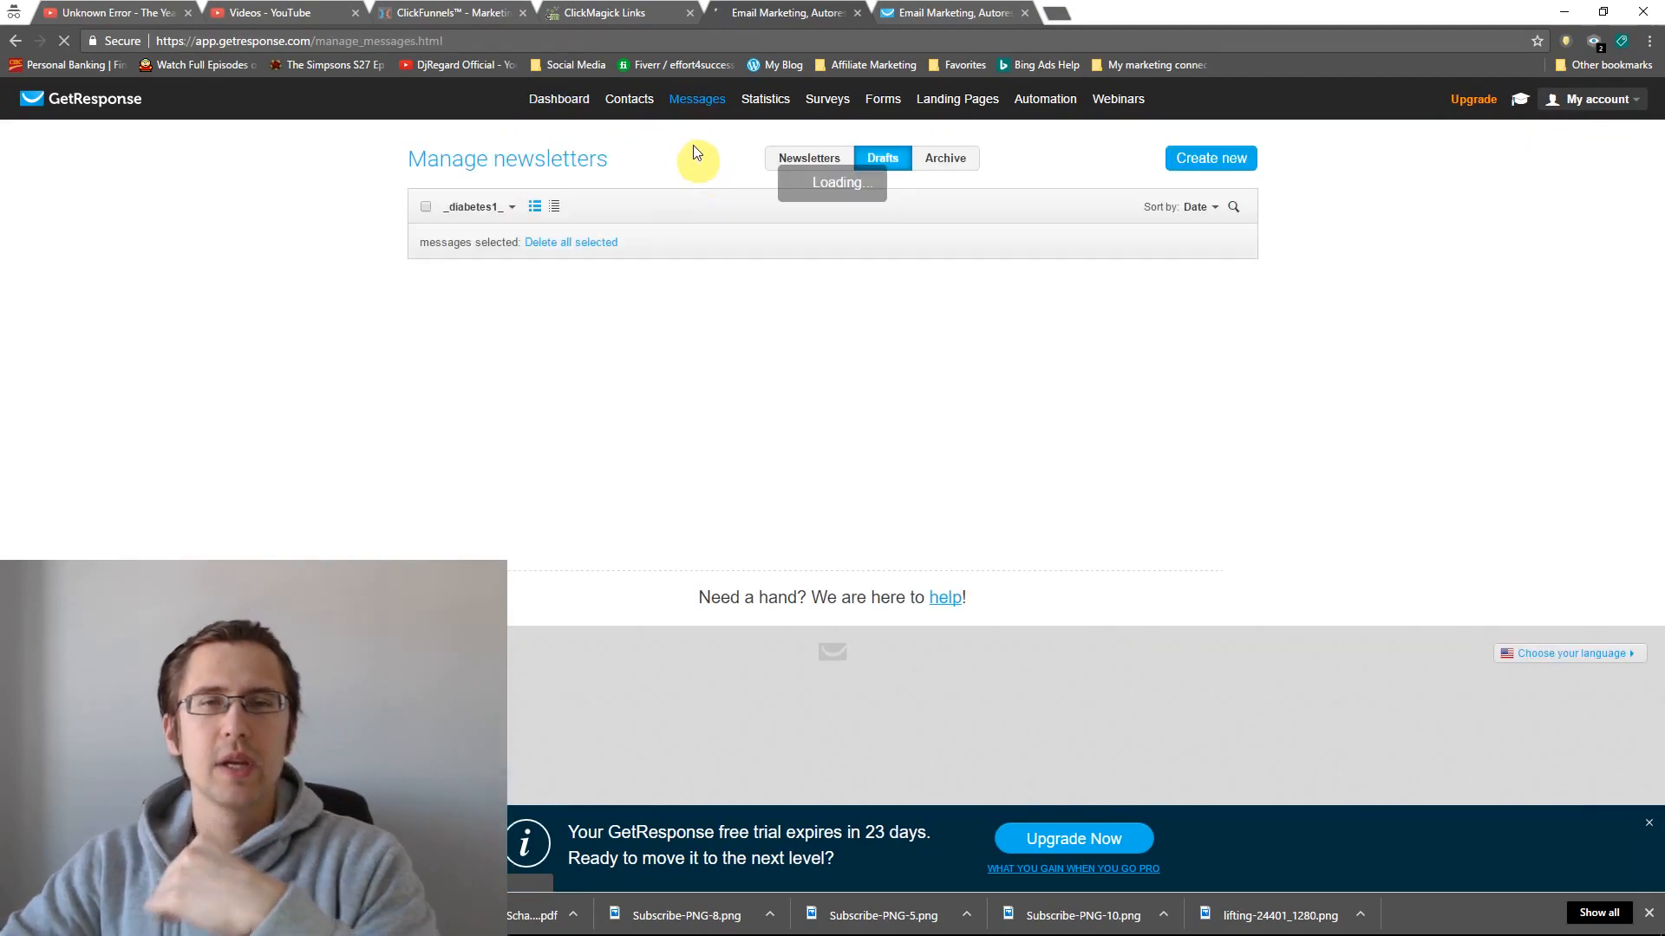
- Assign the draft "hey, welcome to the list!" to the second Send message action and connect it to the link-clicked condition's "if no" output
{"action": "mouse_move", "coordinate": [690, 106]}
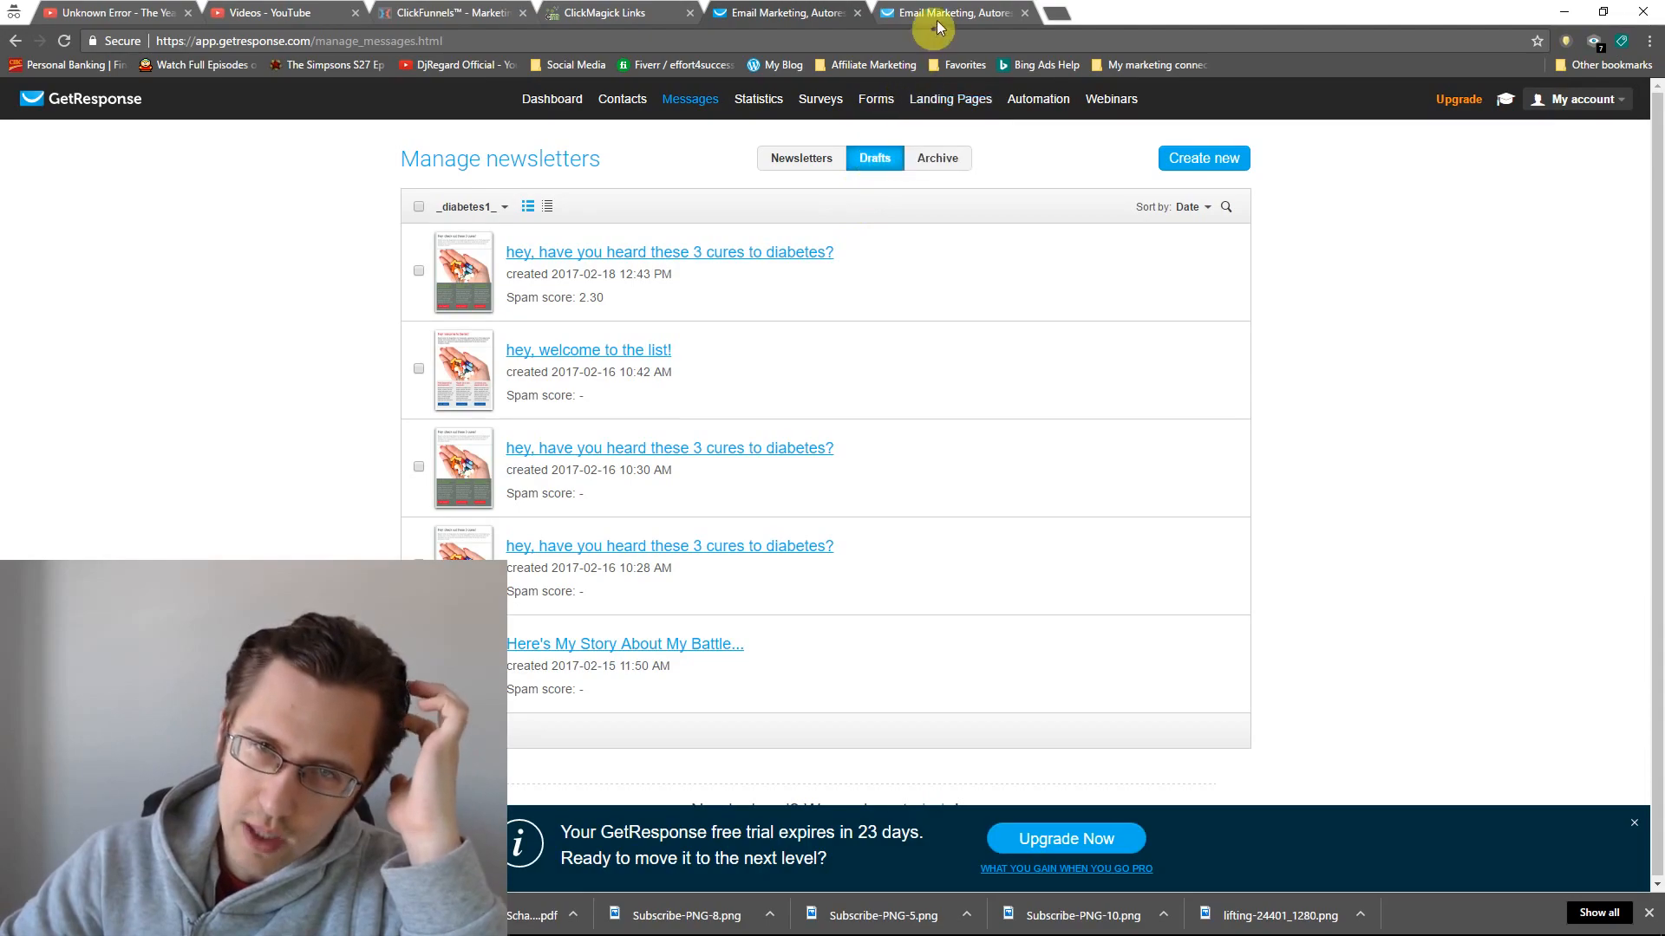
{"action": "left_click", "coordinate": [562, 101]}
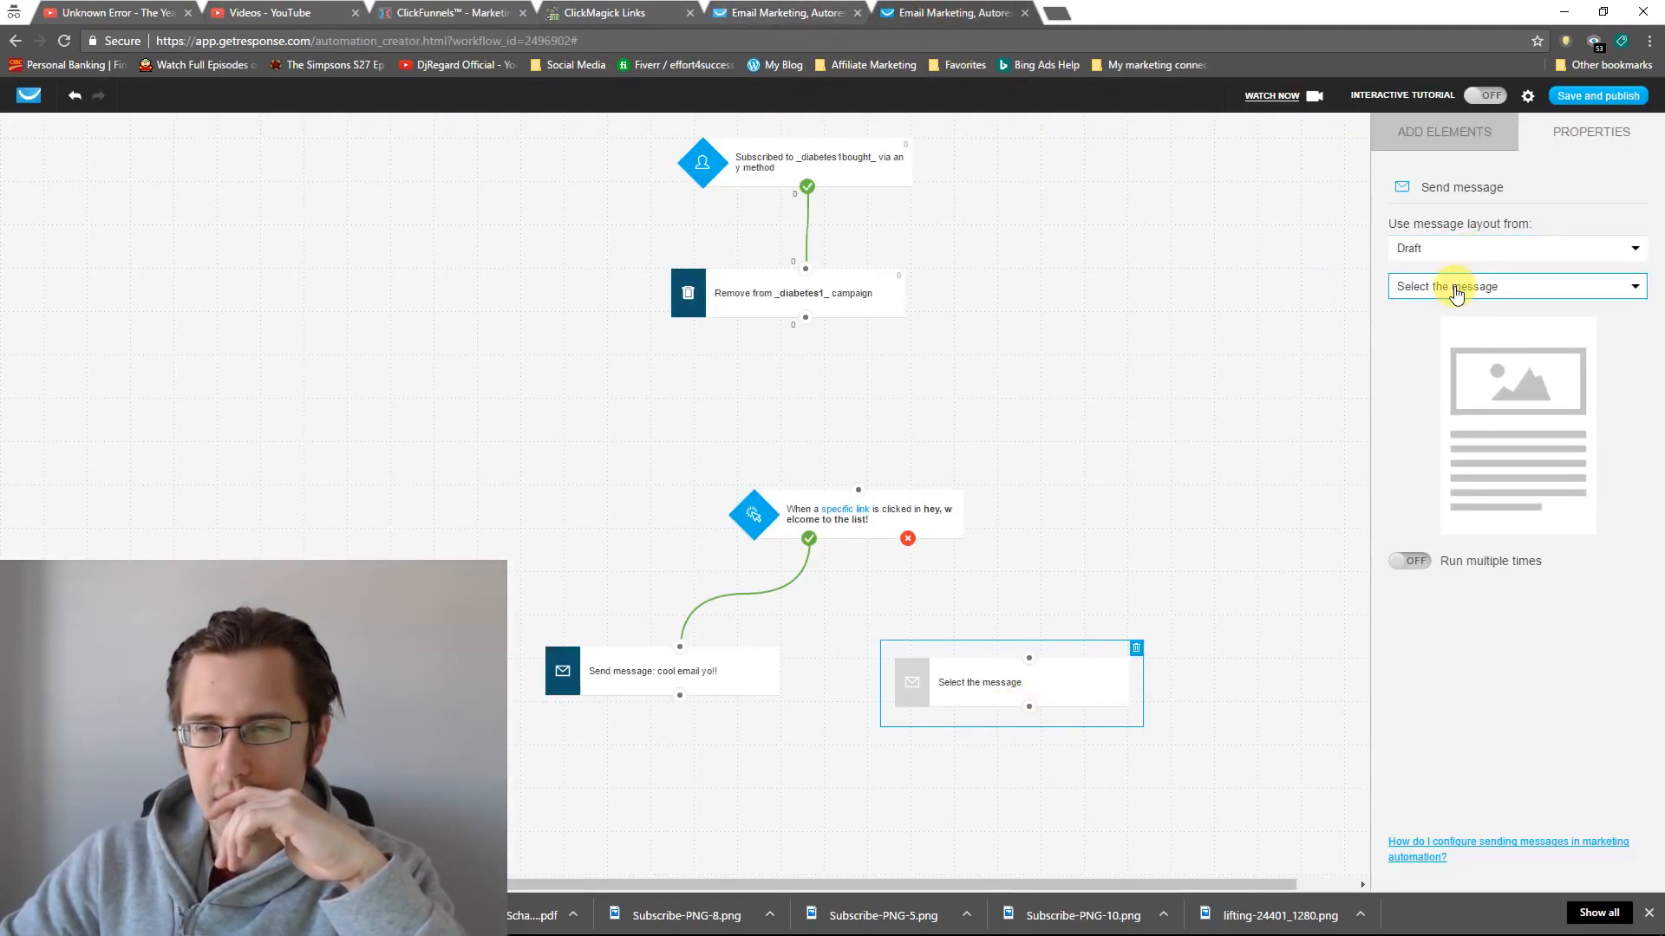
{"action": "left_click", "coordinate": [1479, 285]}
{"action": "left_click", "coordinate": [1464, 356]}
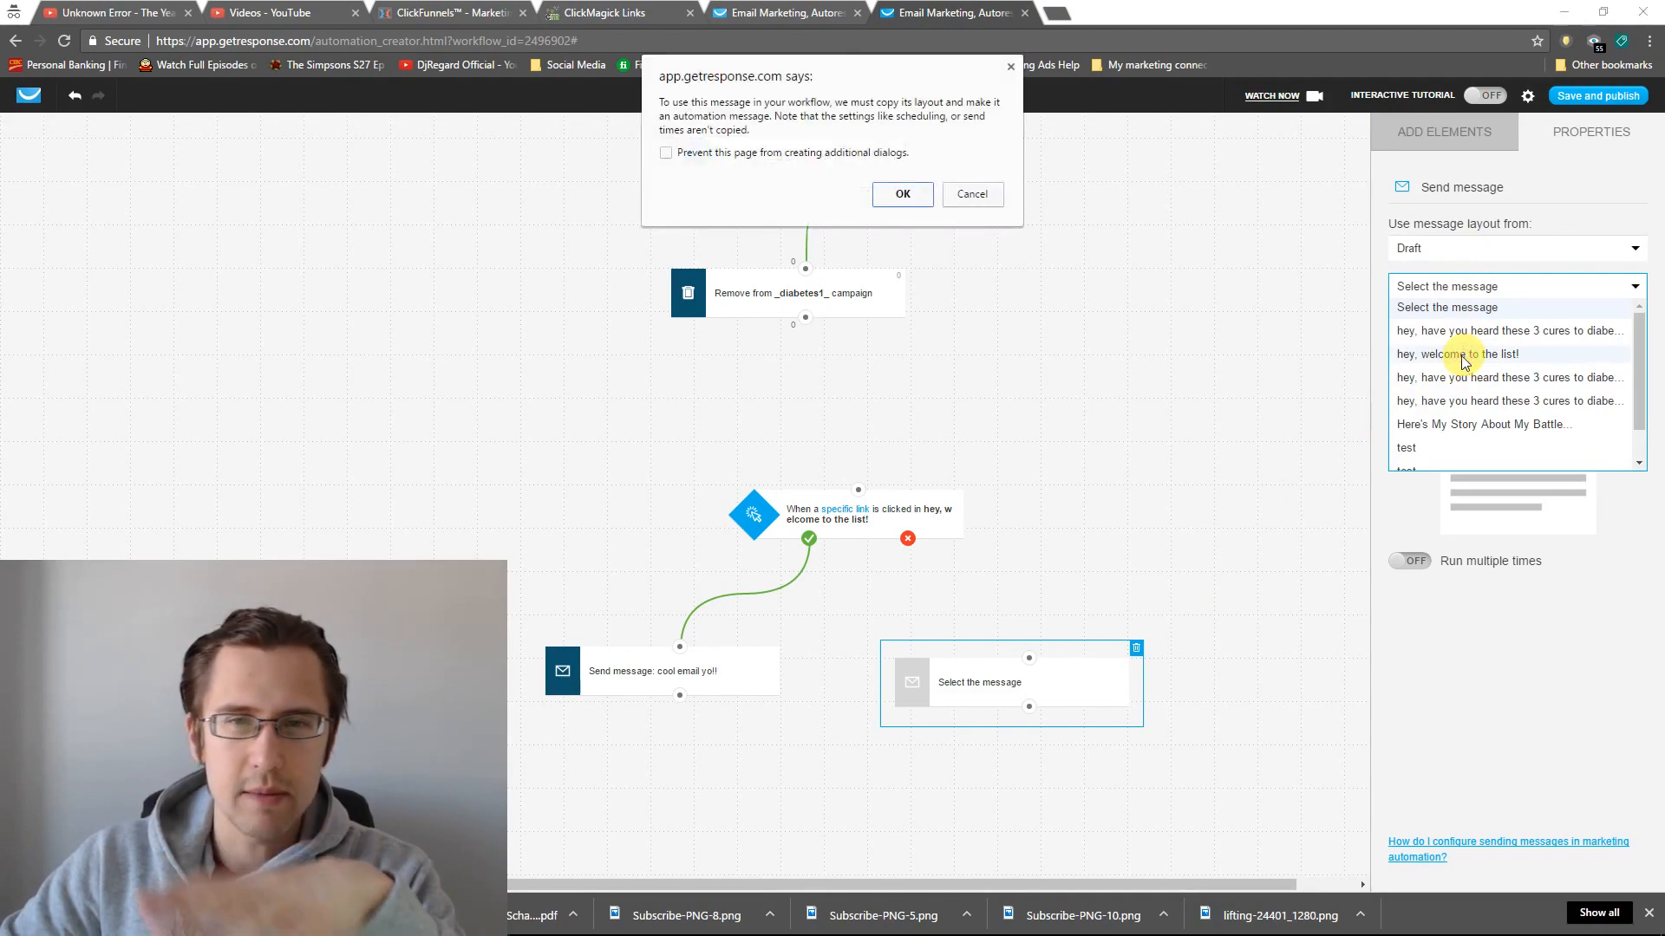
{"action": "left_click", "coordinate": [898, 197]}
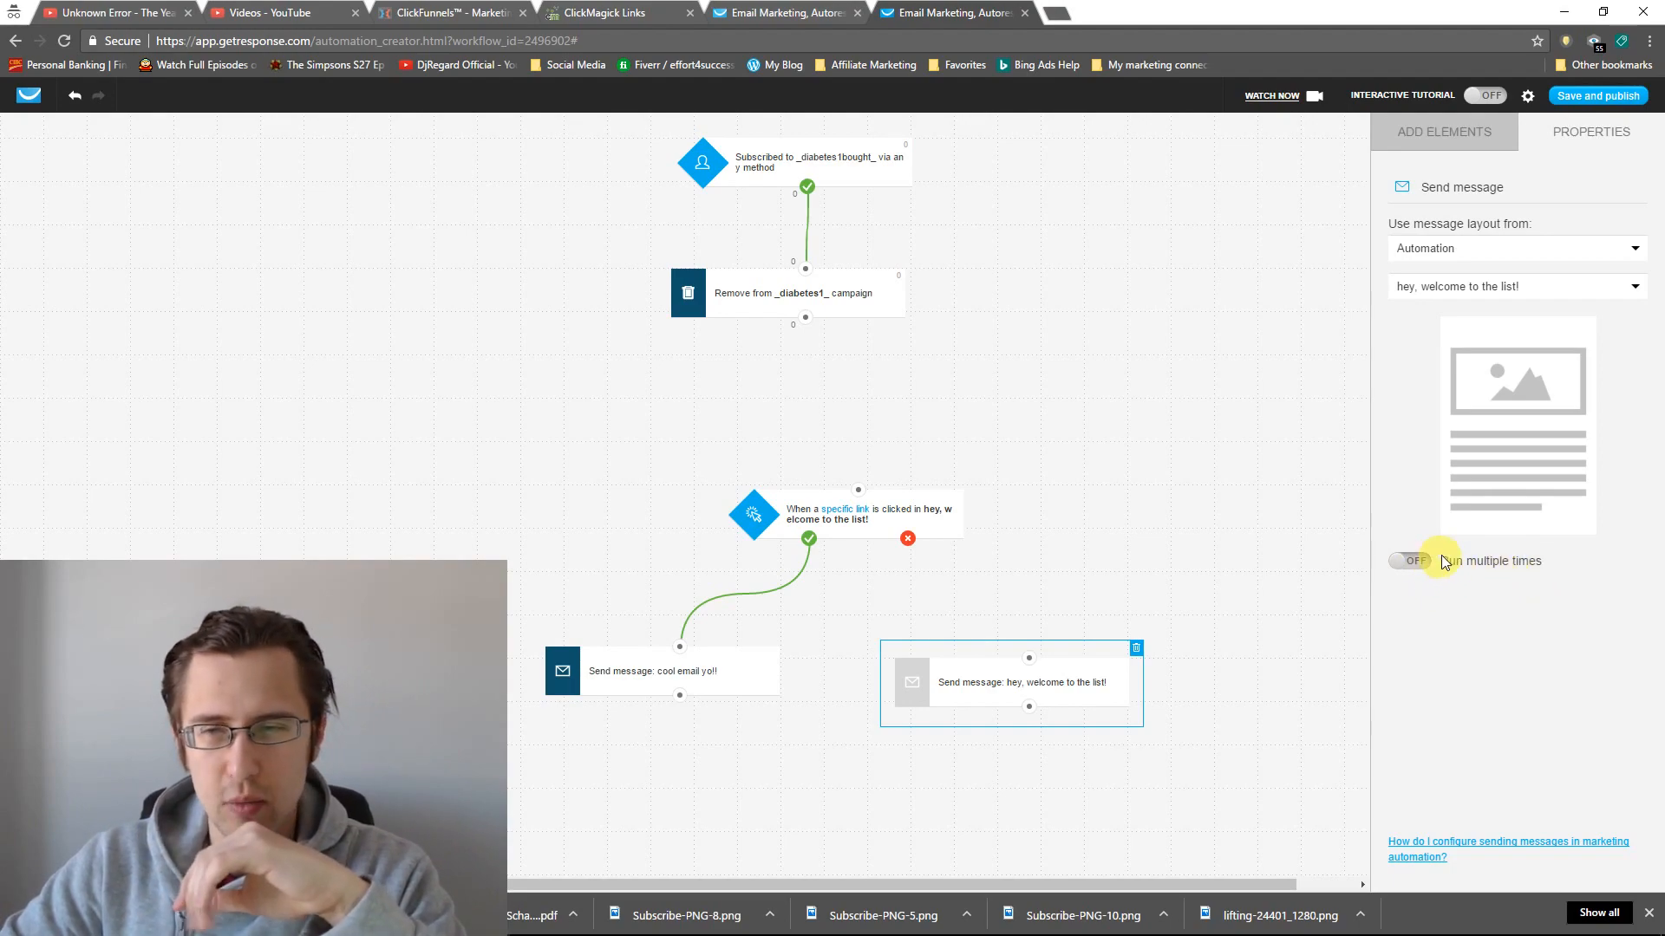
{"action": "left_click_drag", "start_coordinate": [1030, 658], "coordinate": [907, 539]}
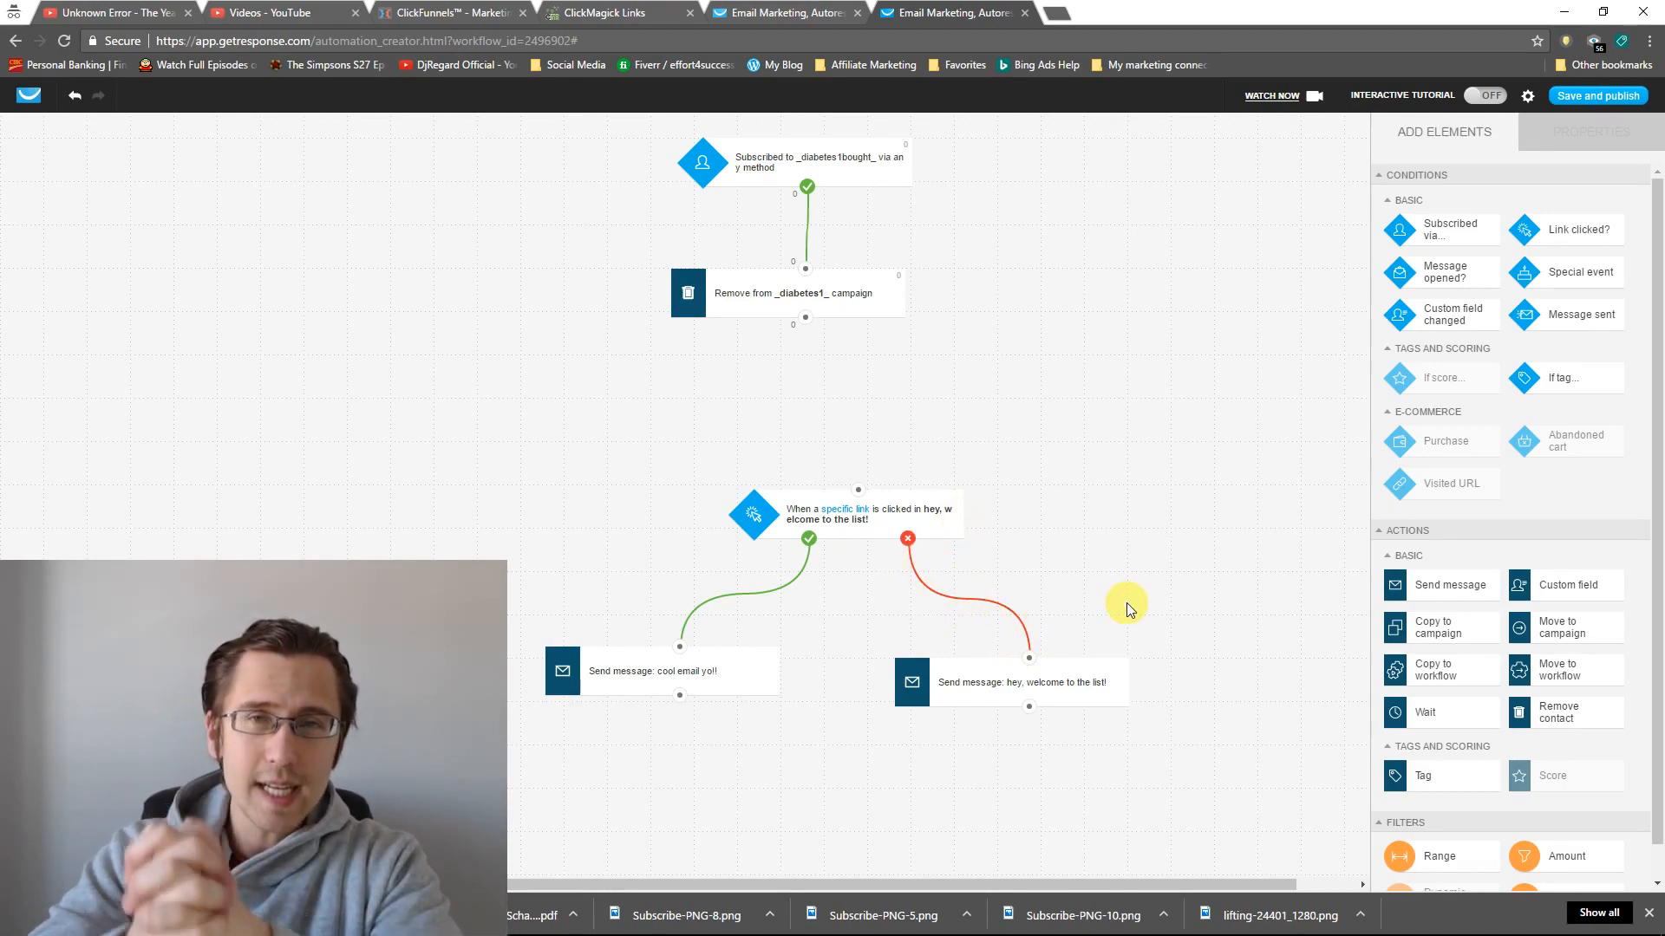
{"action": "left_click", "coordinate": [651, 681]}
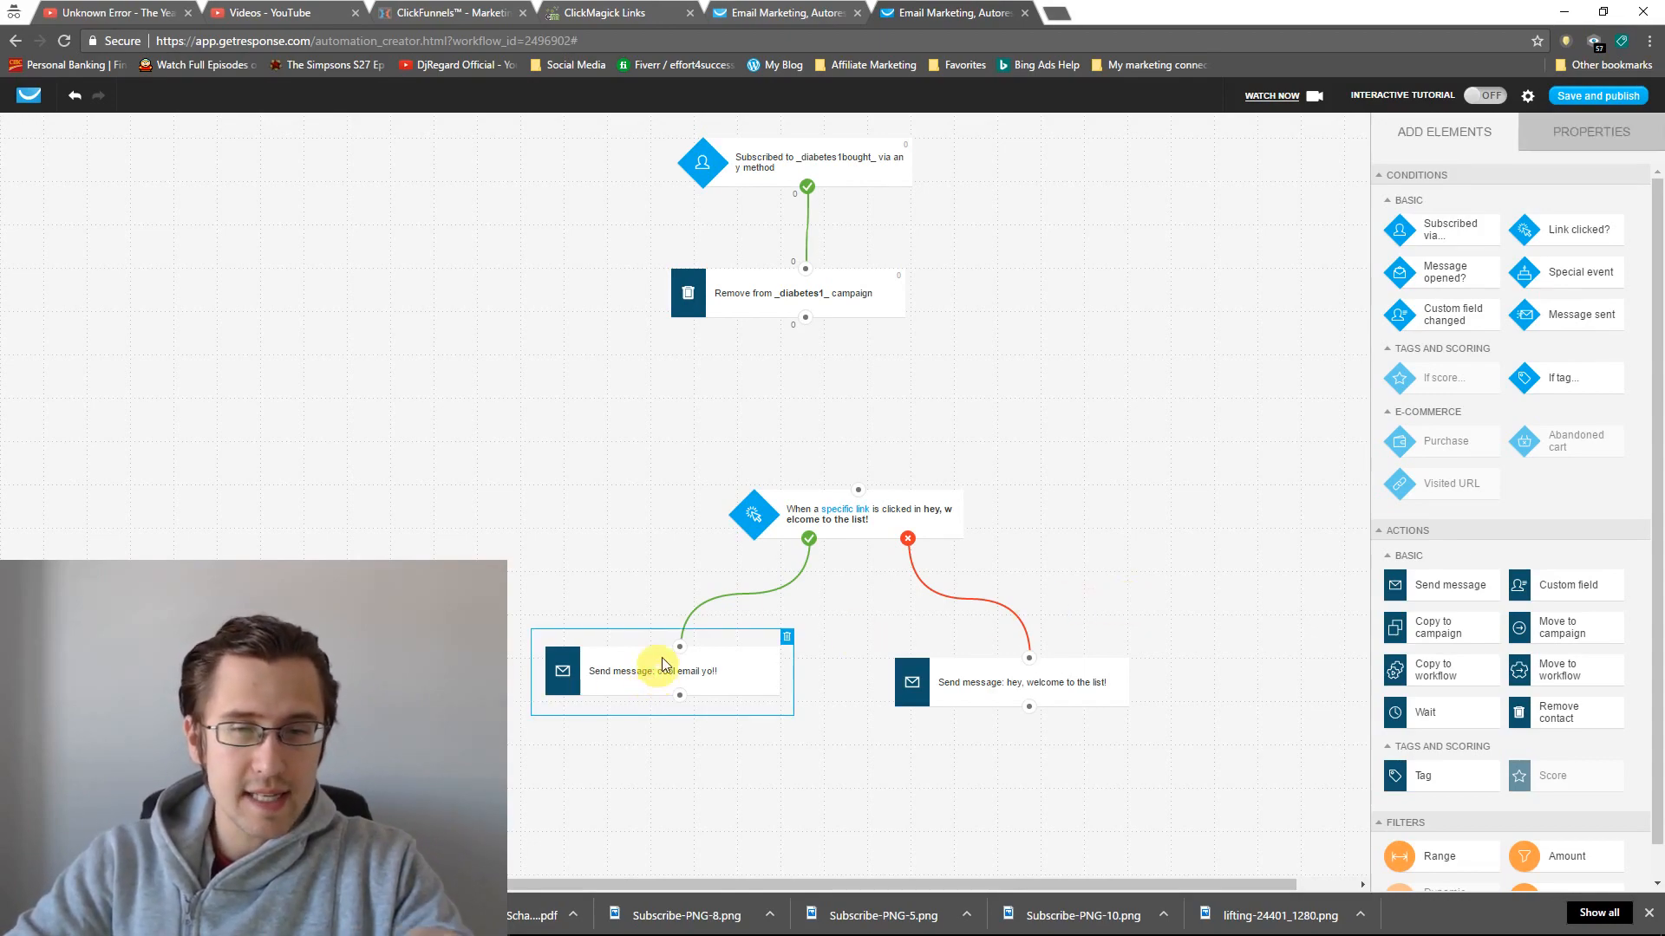
{"action": "left_click", "coordinate": [982, 680]}
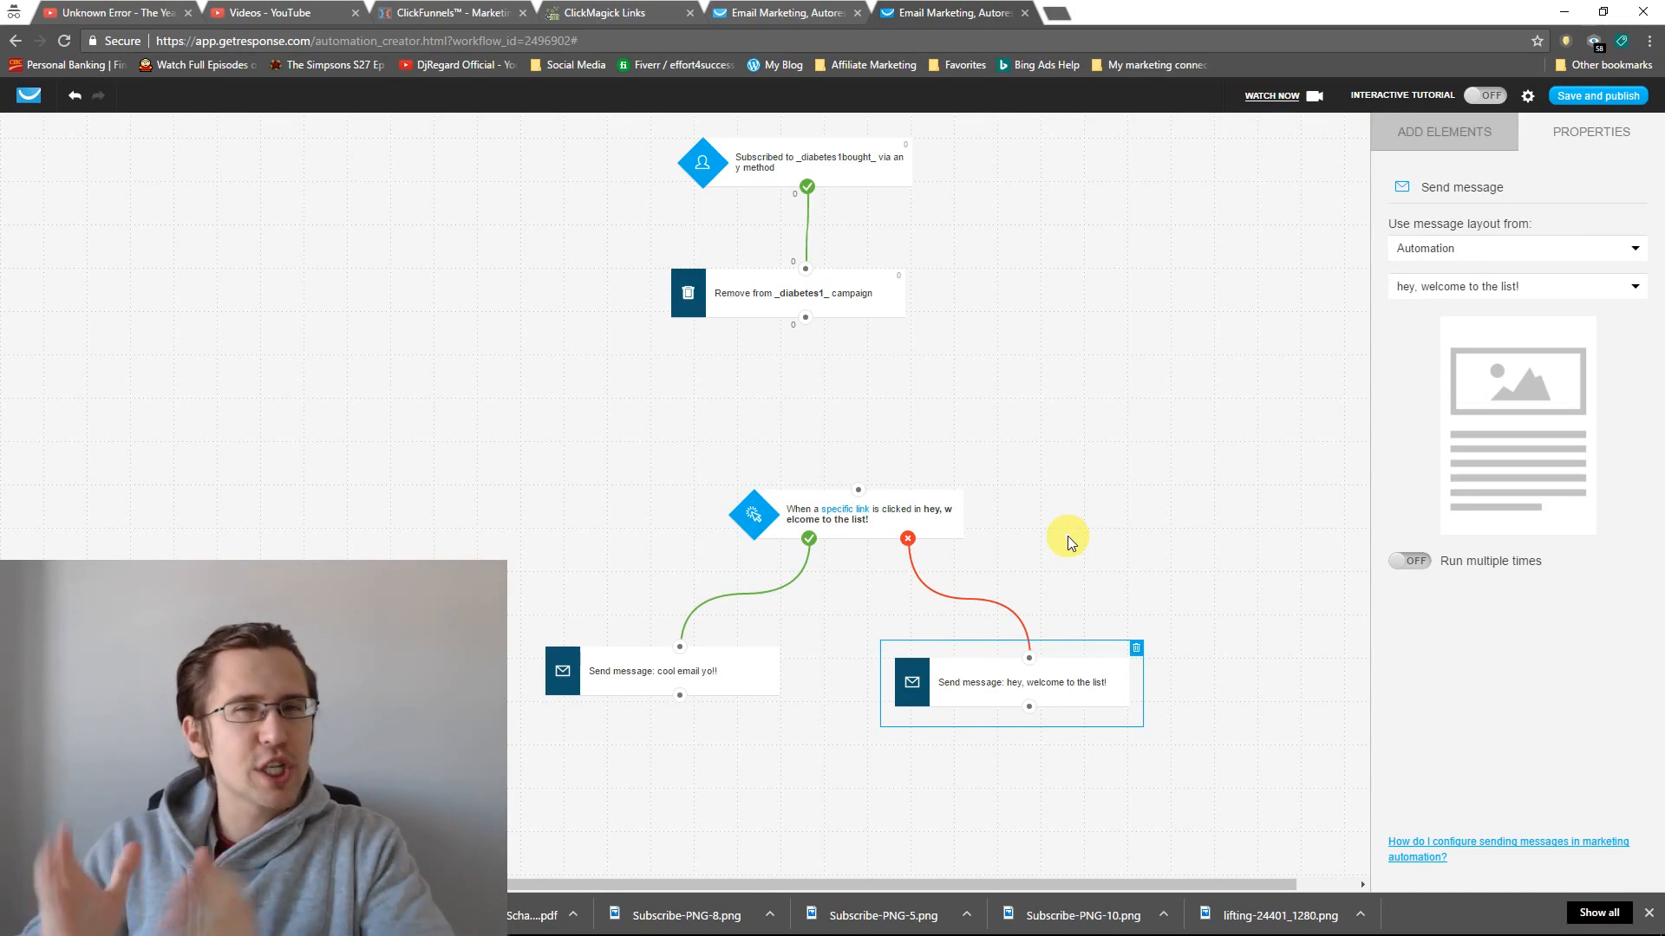
{"action": "left_click", "coordinate": [718, 674]}
- Set the link-clicked condition to be assumed not met after 3 days
{"action": "left_click", "coordinate": [809, 505]}
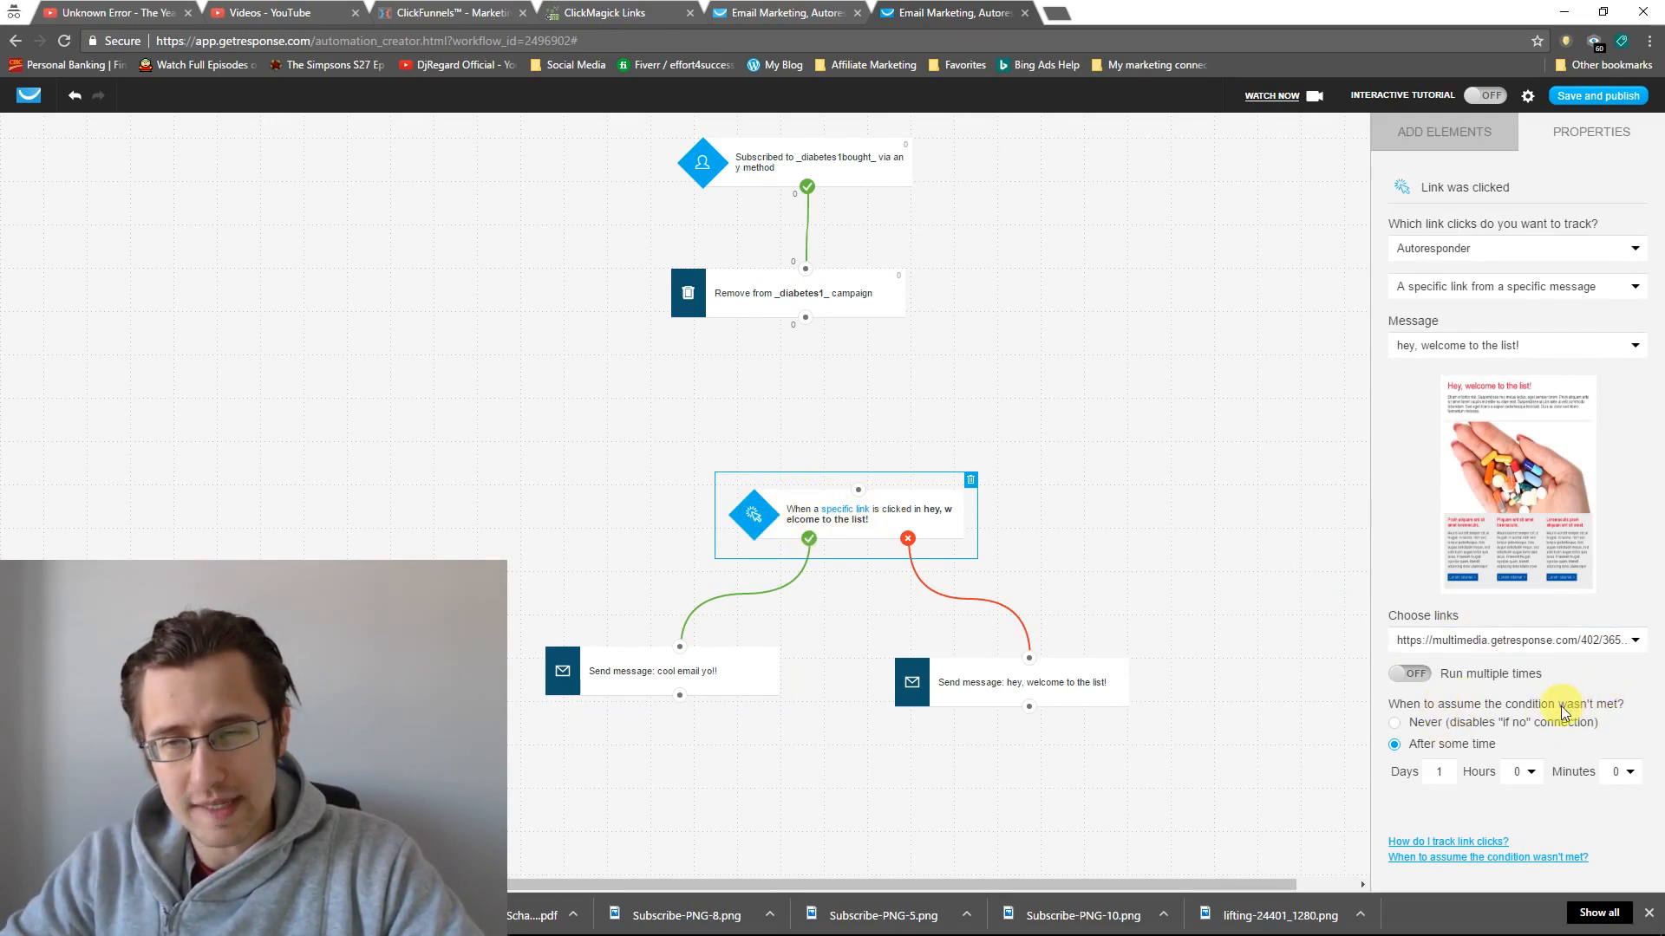
{"action": "left_click", "coordinate": [1442, 726]}
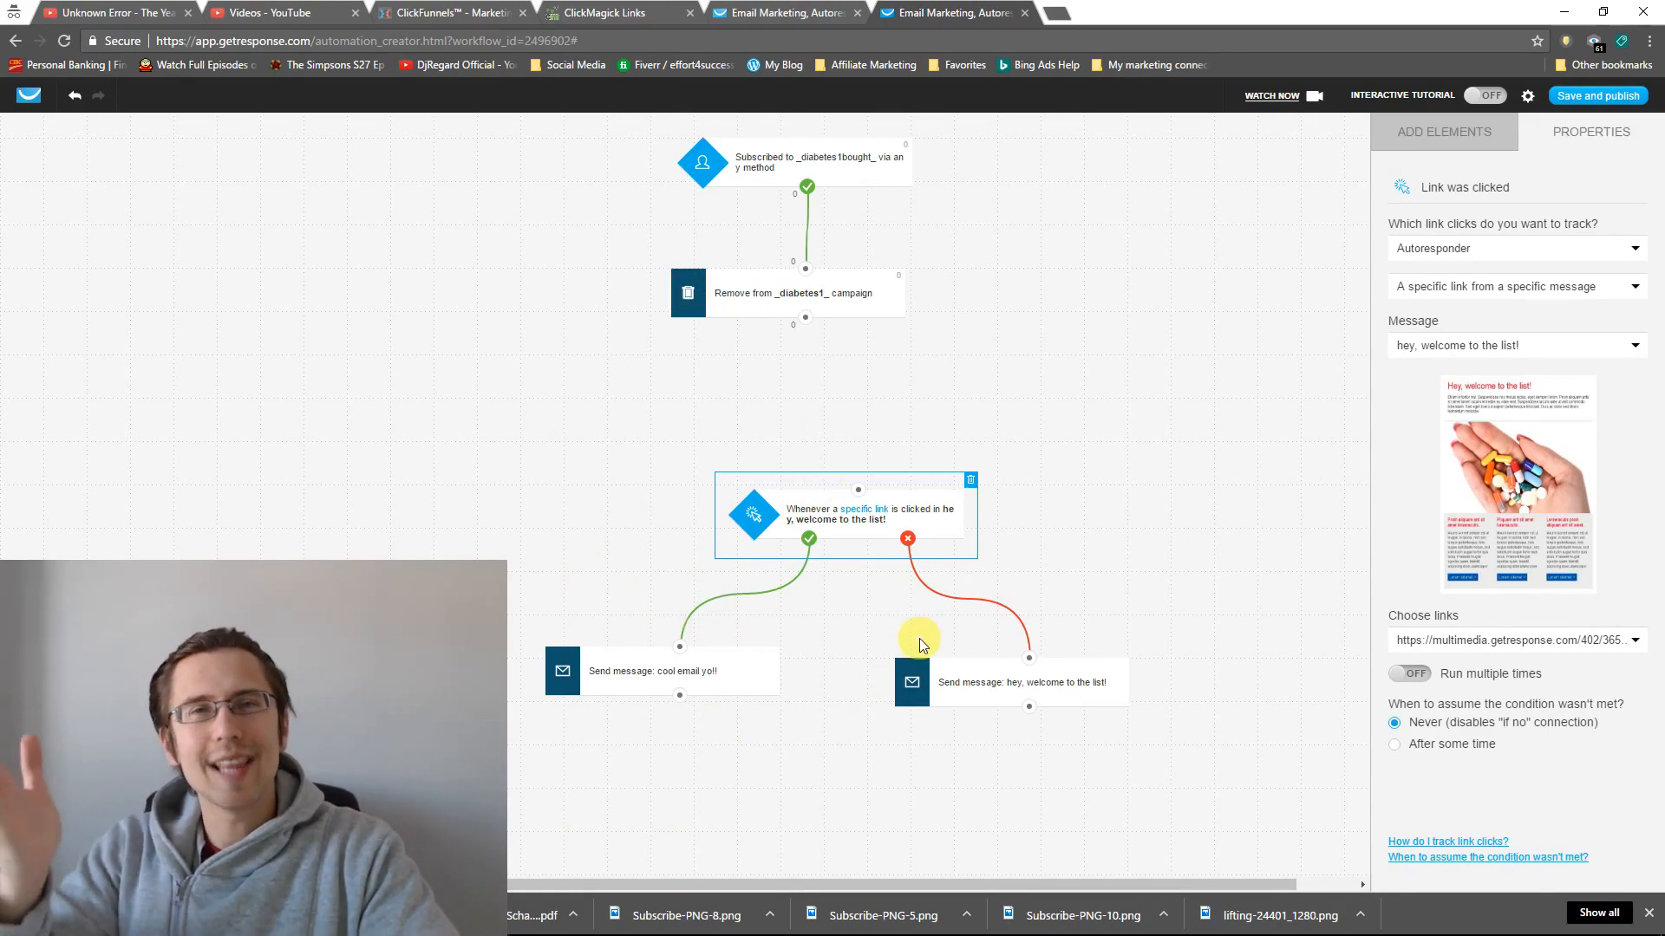
{"action": "left_click", "coordinate": [1394, 746]}
{"action": "left_click", "coordinate": [1430, 780]}
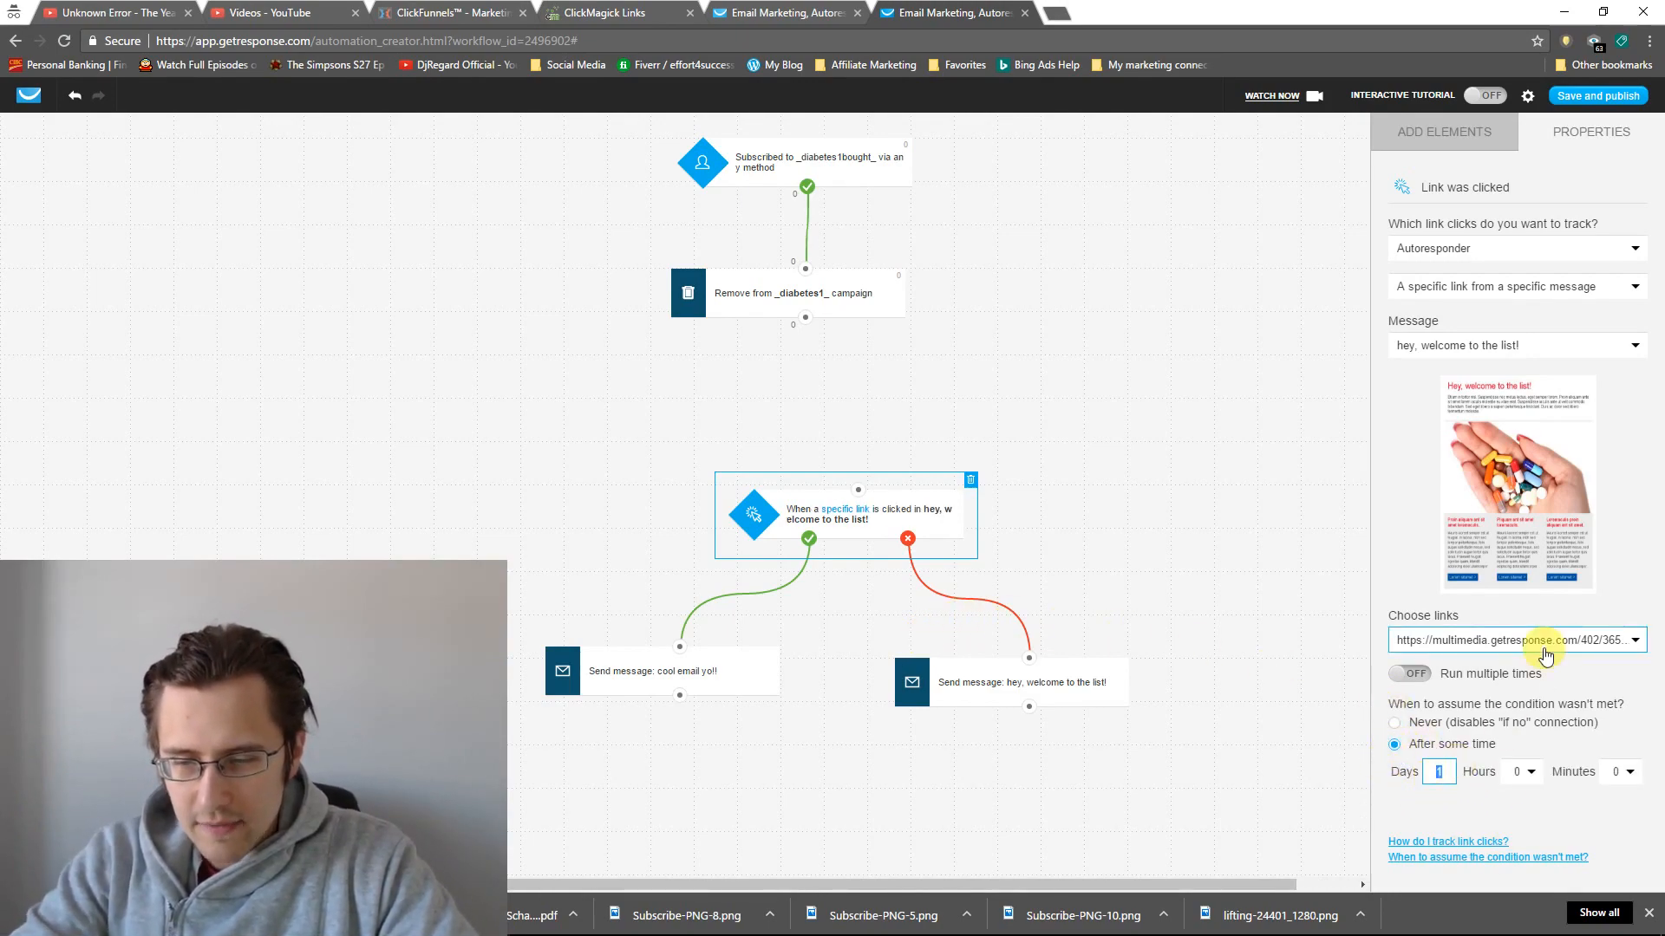
{"action": "left_click", "coordinate": [1198, 553]}
{"action": "left_click", "coordinate": [884, 511]}
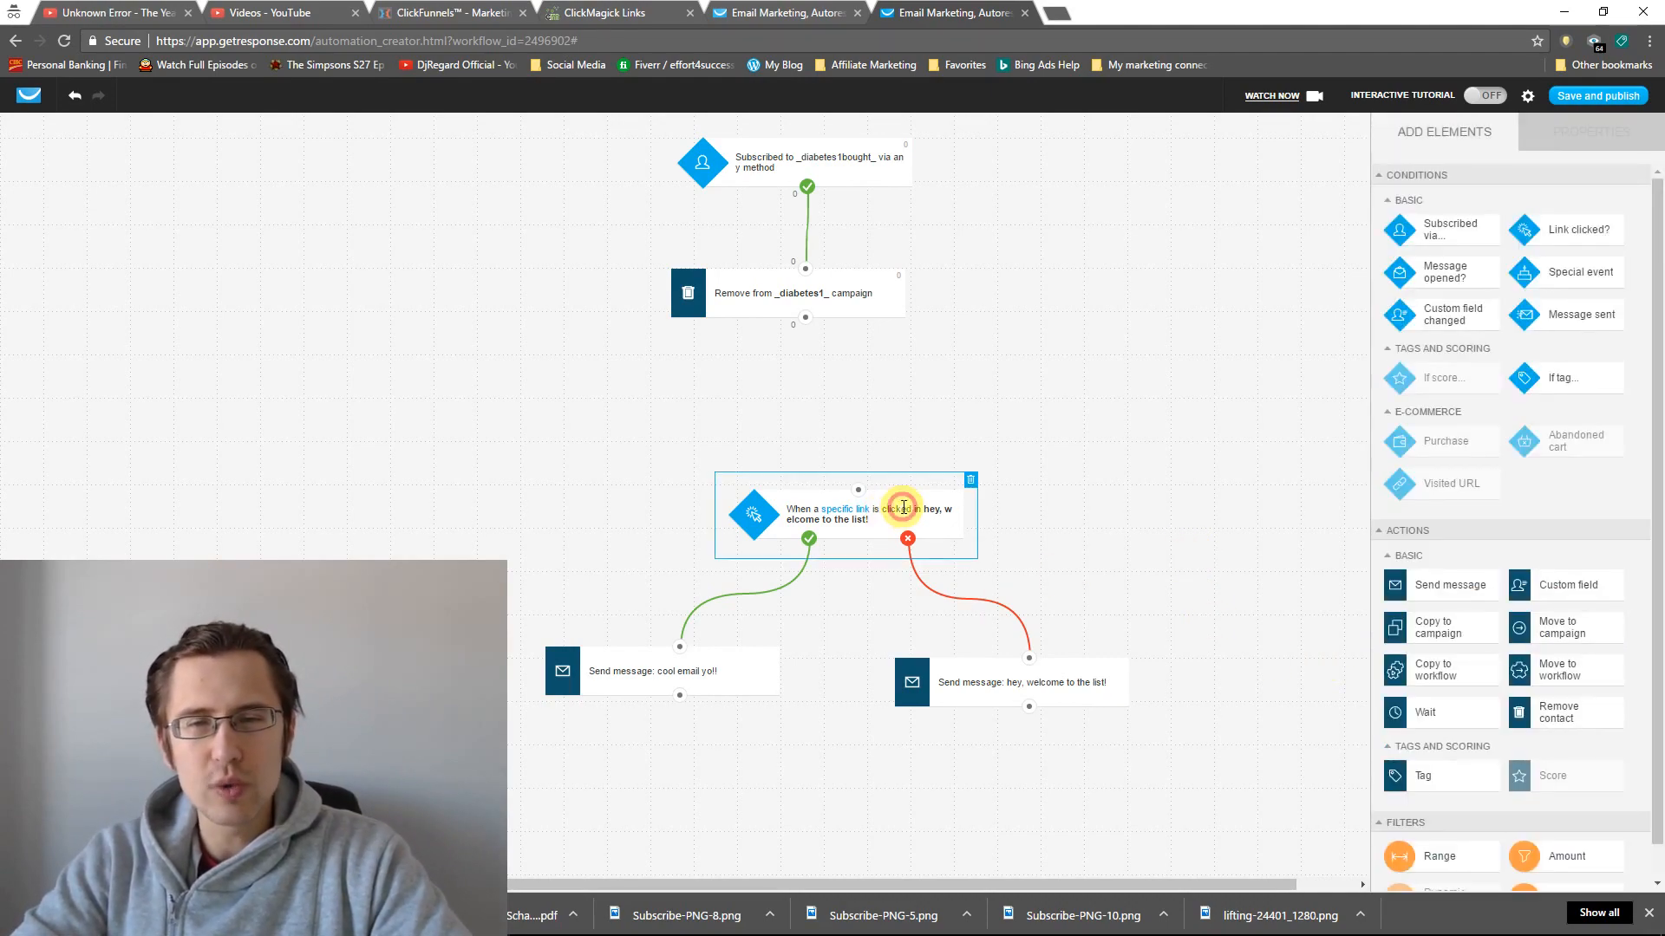
{"action": "left_click", "coordinate": [1517, 144]}
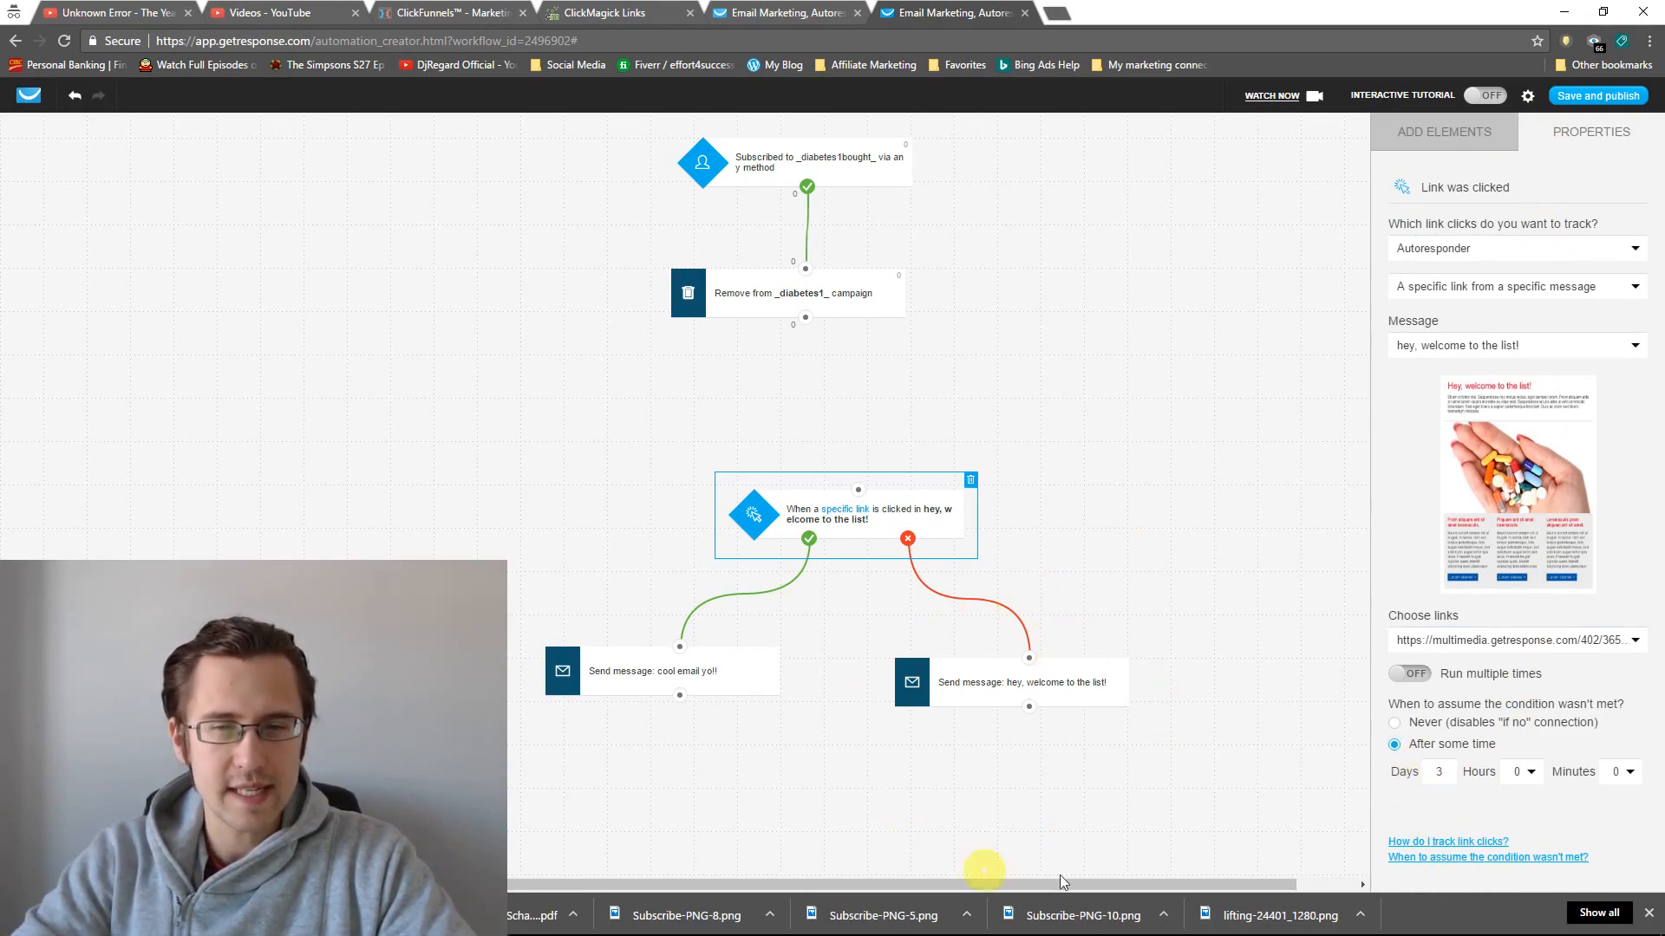
- Add a Message opened? condition beside the link-clicked condition and set it to track the specific newsletter "cool email yo!!"
{"action": "left_click", "coordinate": [1063, 517]}
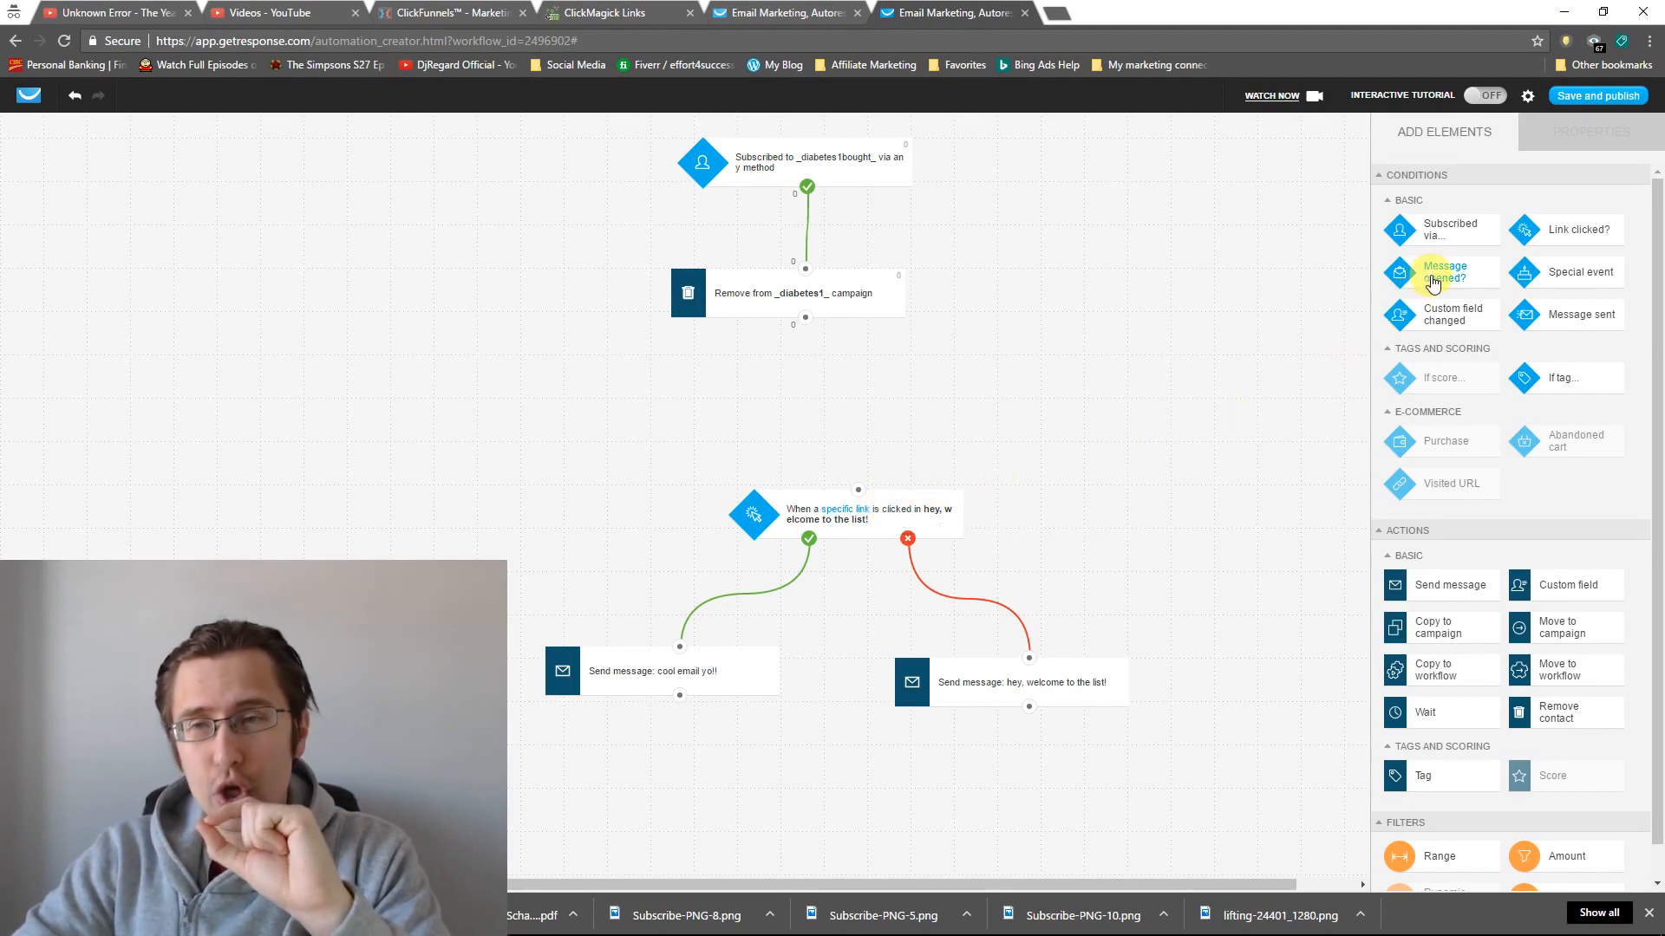
{"action": "left_click_drag", "start_coordinate": [1457, 274], "coordinate": [1187, 471]}
{"action": "left_click", "coordinate": [1548, 132]}
{"action": "left_click", "coordinate": [1453, 252]}
{"action": "left_click", "coordinate": [1442, 290]}
{"action": "left_click", "coordinate": [1442, 285]}
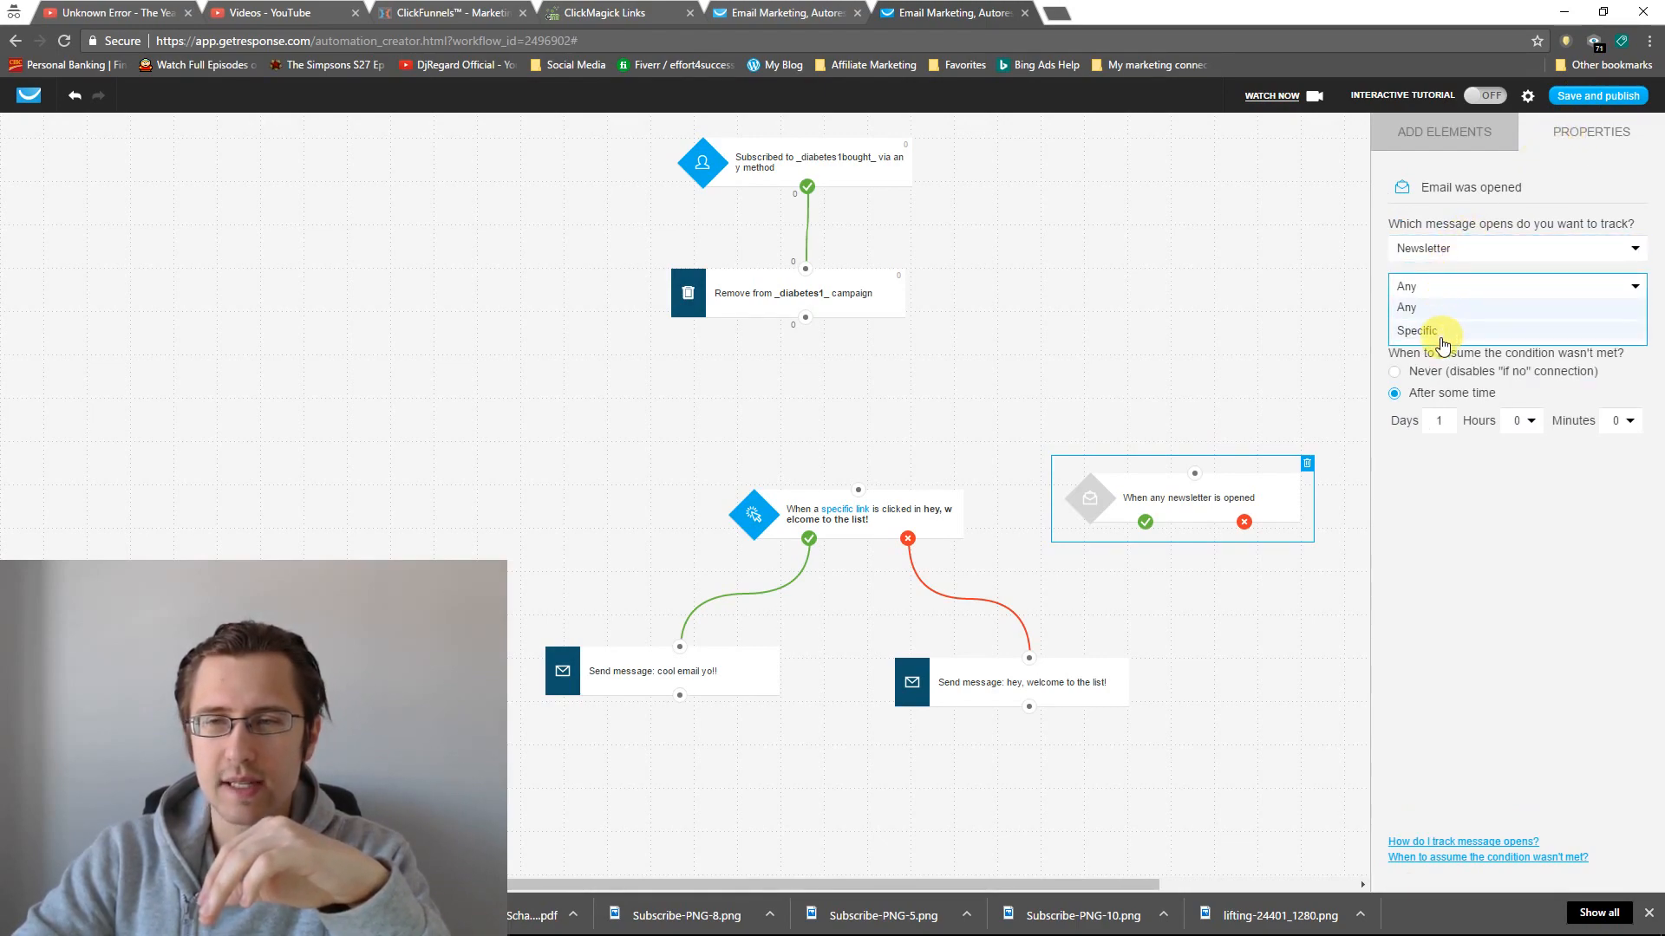
{"action": "left_click", "coordinate": [1437, 326]}
{"action": "left_click", "coordinate": [1441, 343]}
{"action": "left_click", "coordinate": [1444, 392]}
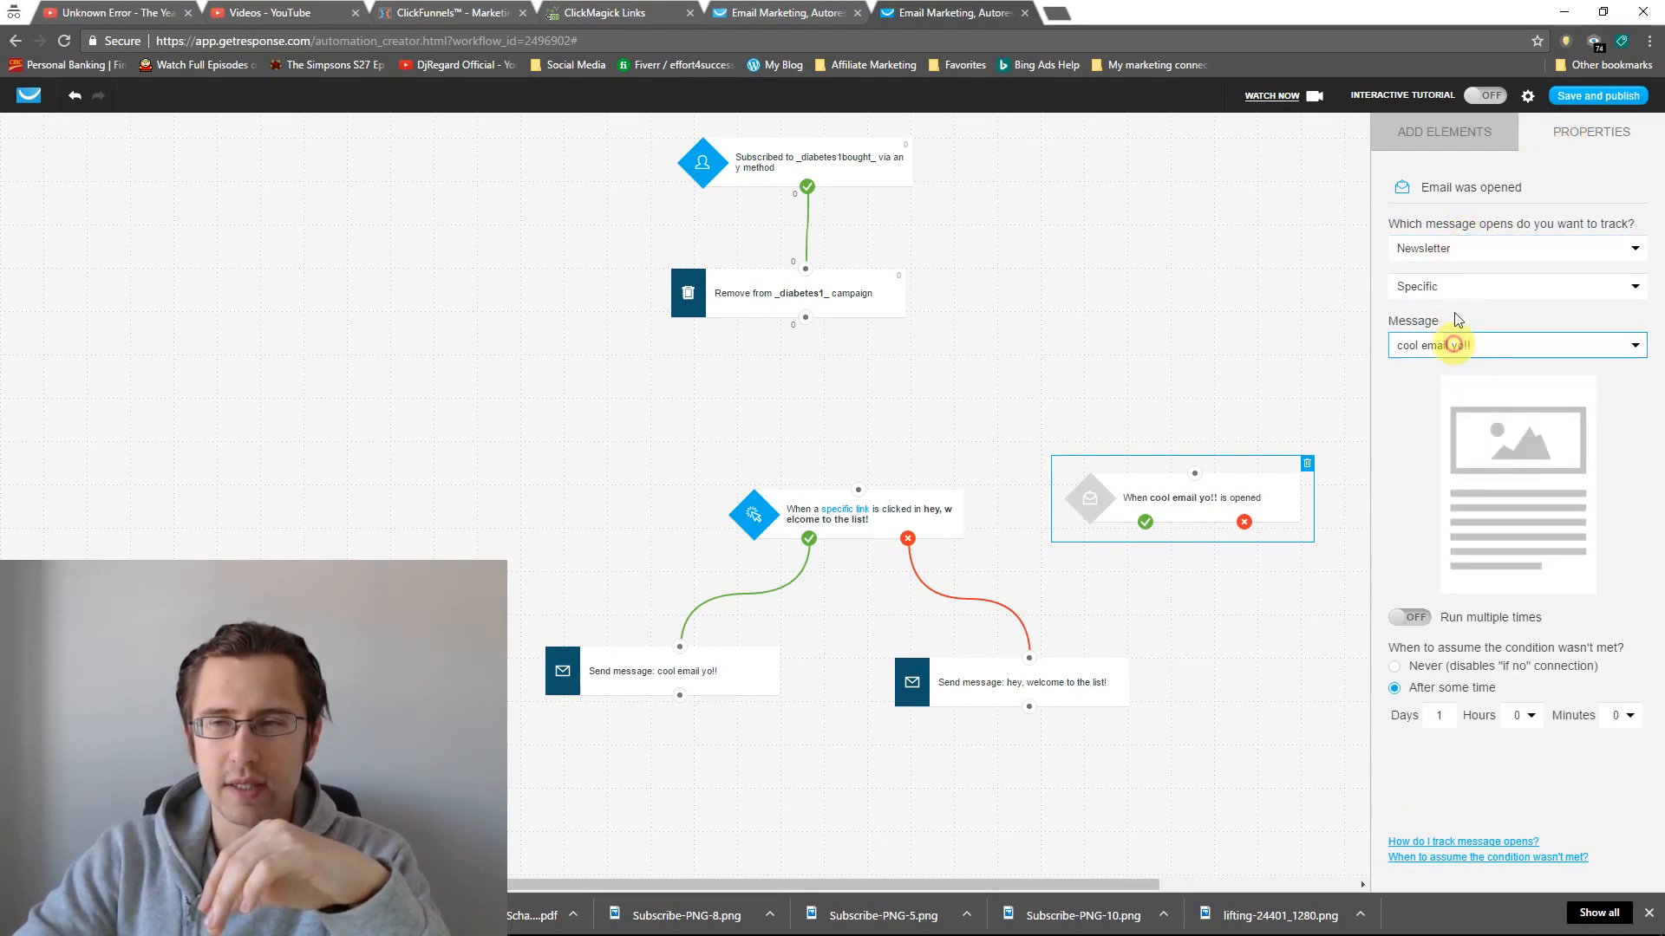
- Set the message-opened condition to the specific autoresponder "hey, have you heard these 3 cures to diabetes?", and delete the condition
{"action": "left_click", "coordinate": [1461, 254]}
{"action": "left_click", "coordinate": [1443, 316]}
{"action": "left_click", "coordinate": [1446, 286]}
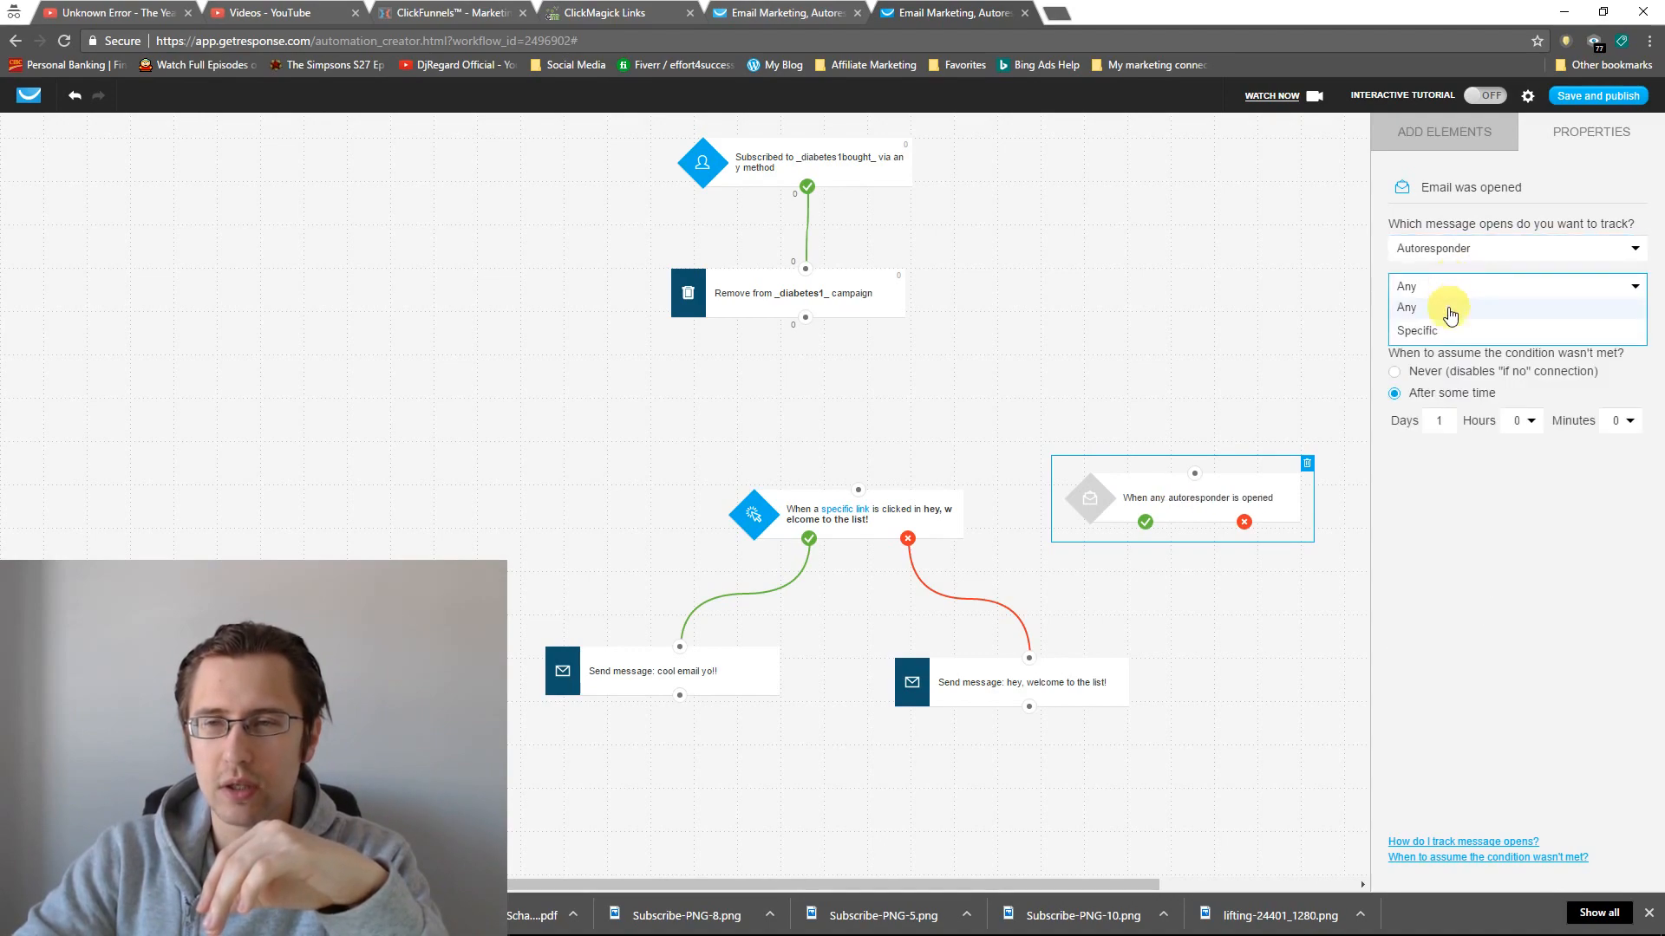
{"action": "left_click", "coordinate": [1436, 332]}
{"action": "left_click", "coordinate": [1441, 346]}
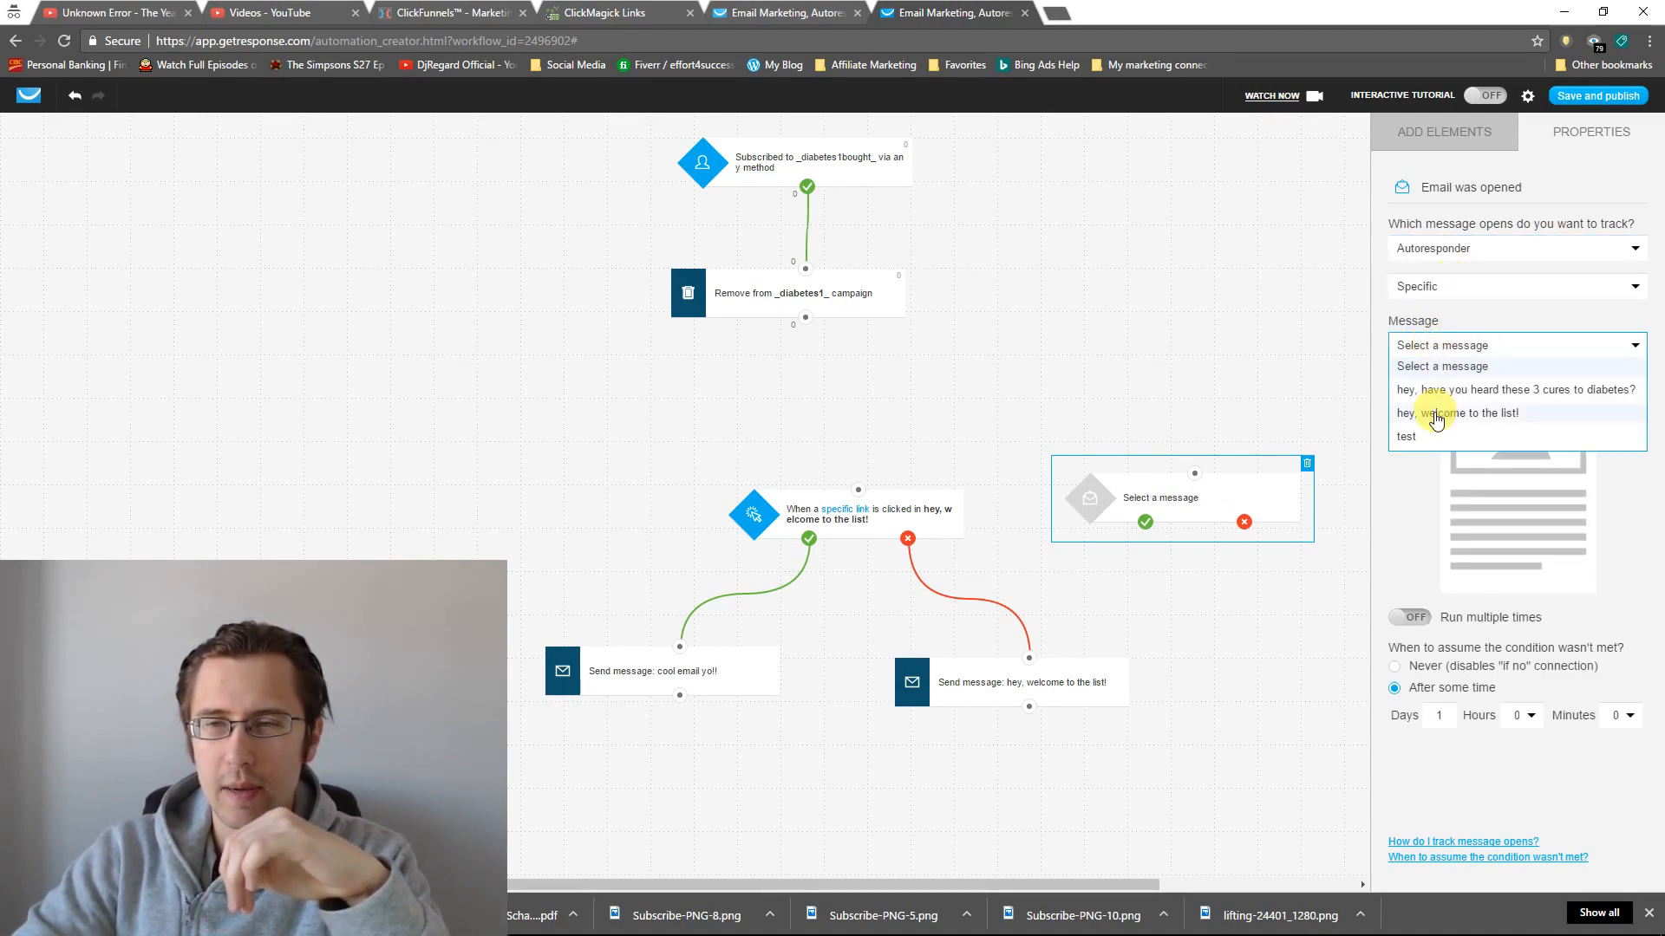
{"action": "left_click", "coordinate": [1491, 391]}
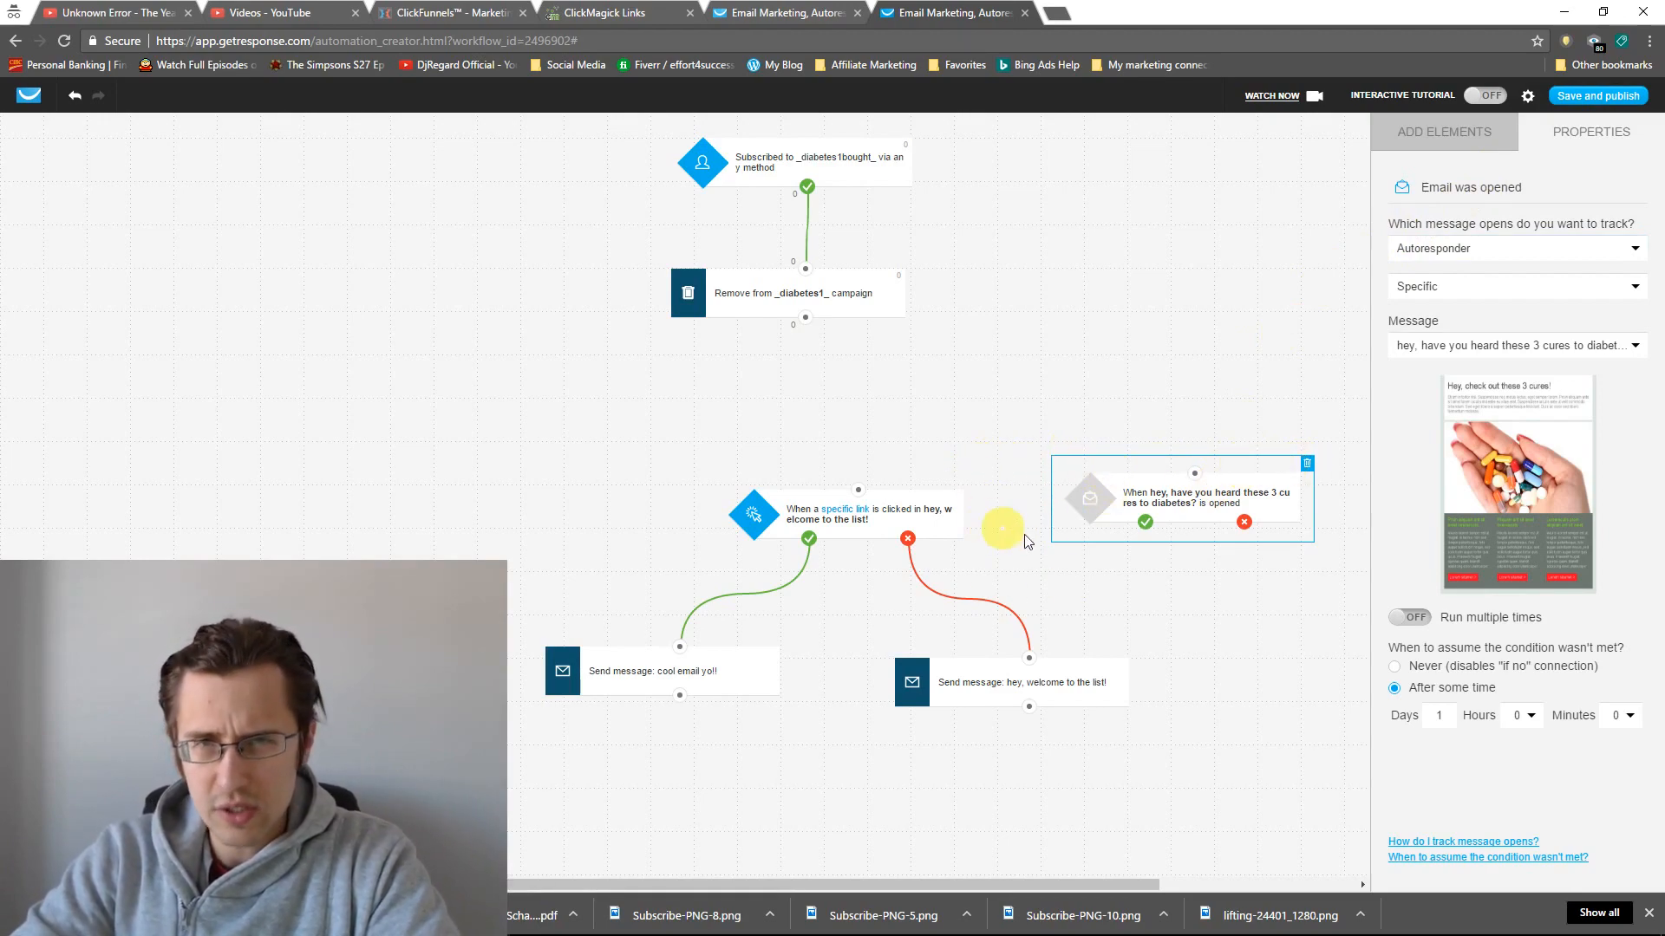
{"action": "left_click", "coordinate": [1307, 469]}
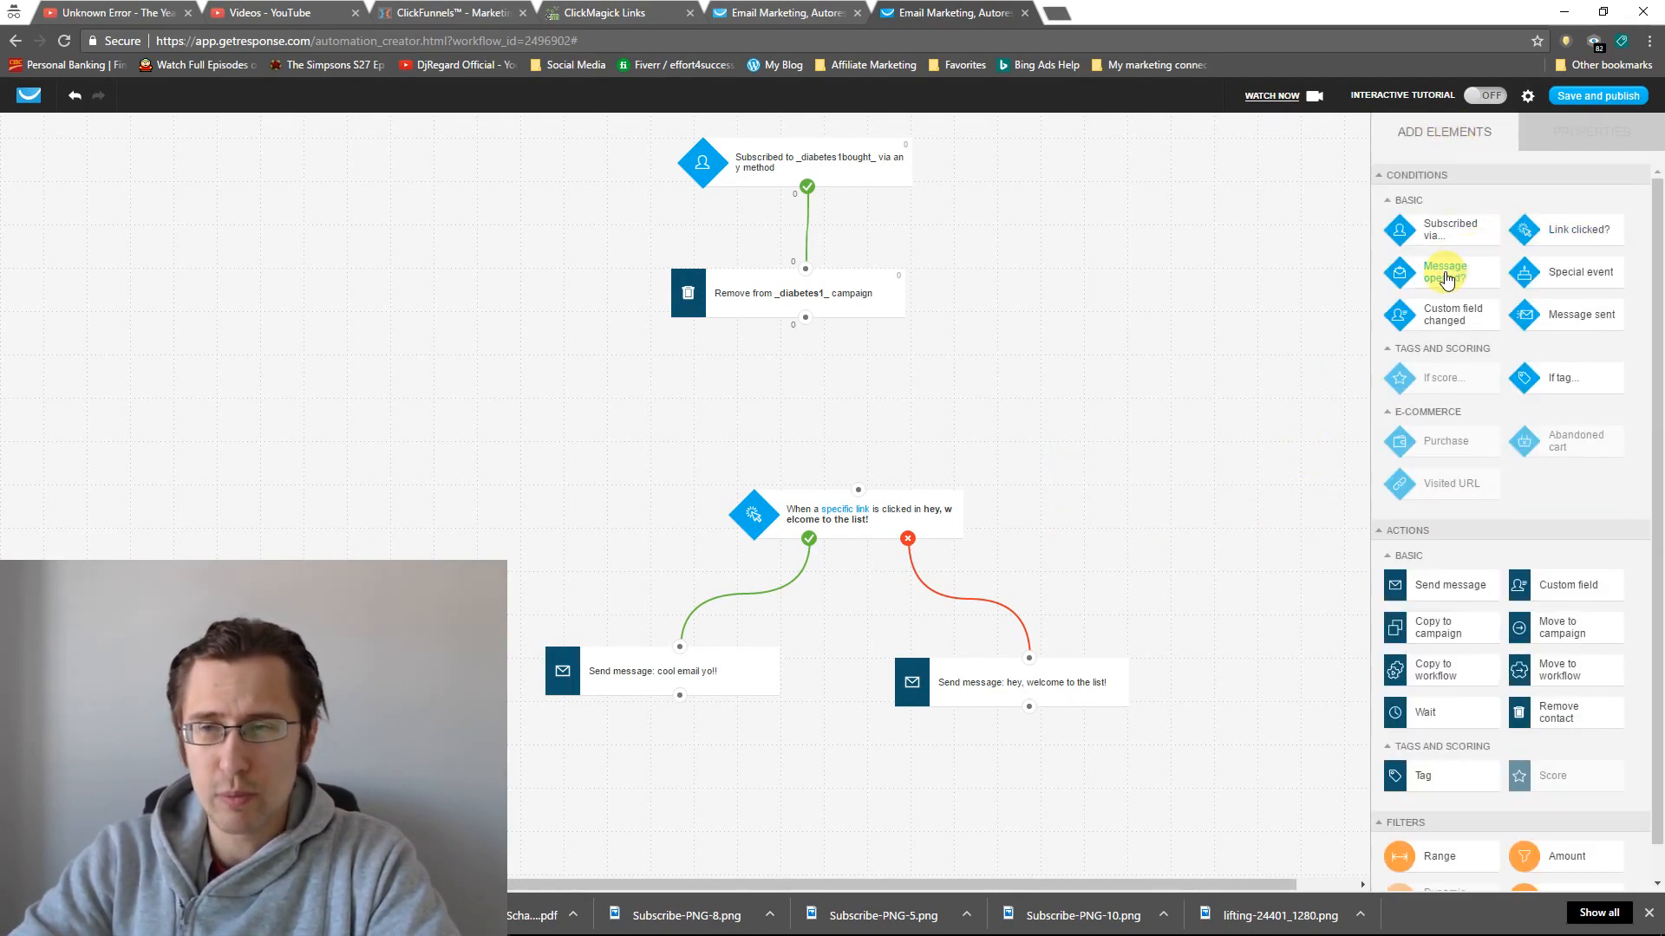
- Add a Special event condition above the link-clicked condition and open its properties
{"action": "left_click_drag", "start_coordinate": [1574, 283], "coordinate": [1131, 442]}
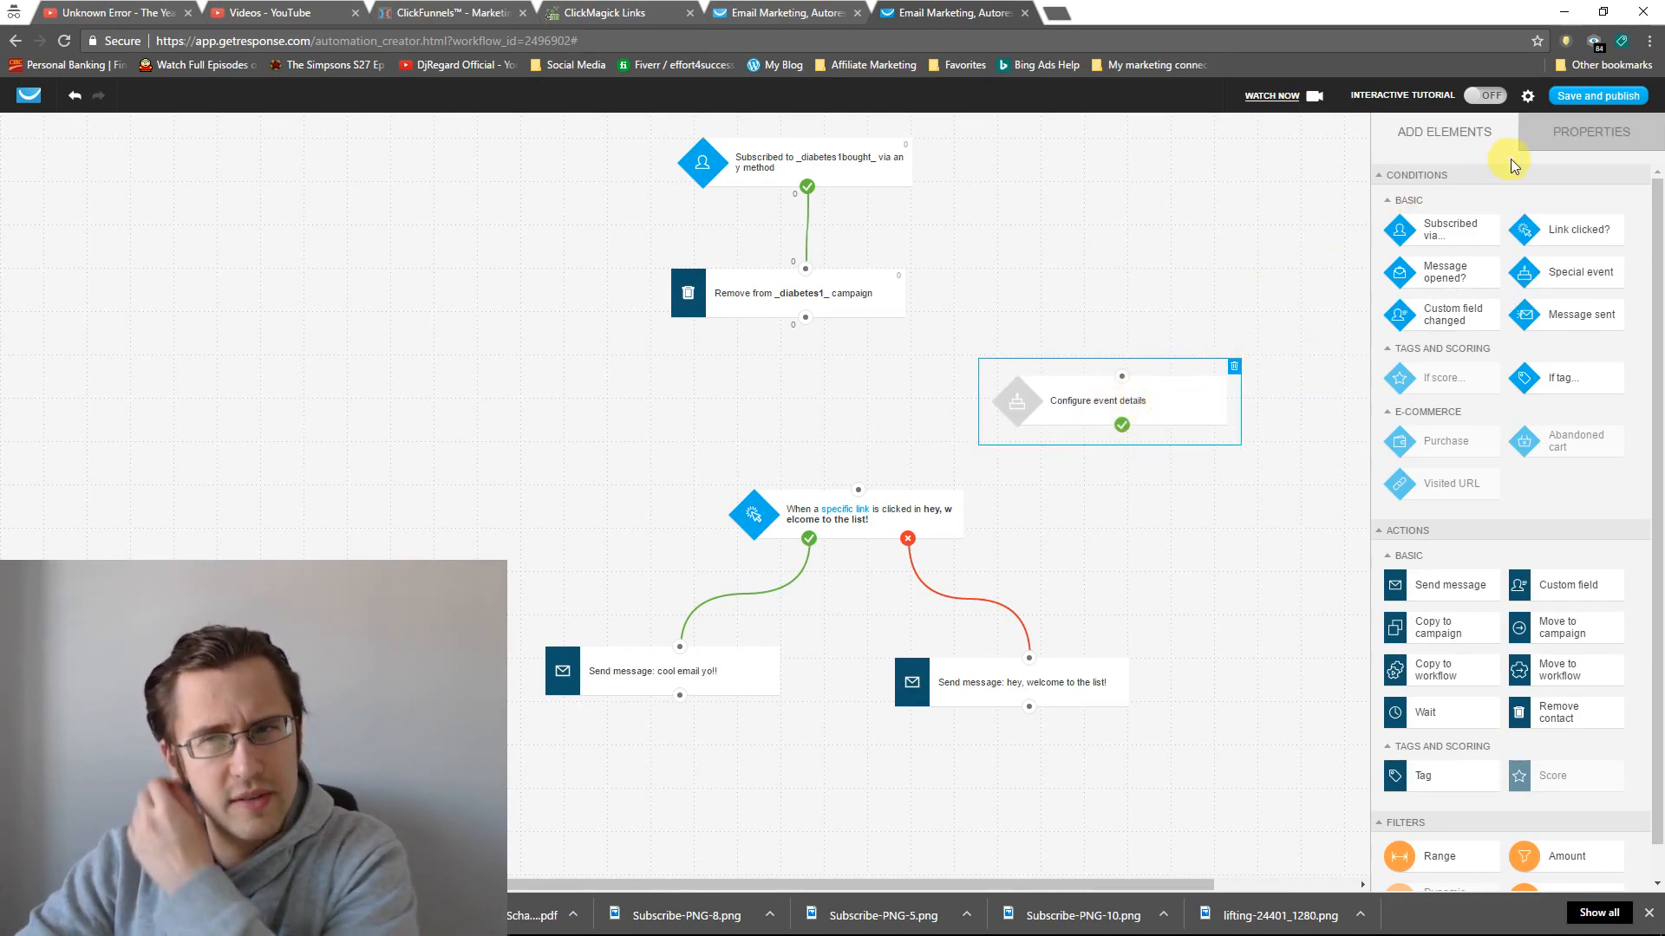
{"action": "left_click", "coordinate": [1554, 132]}
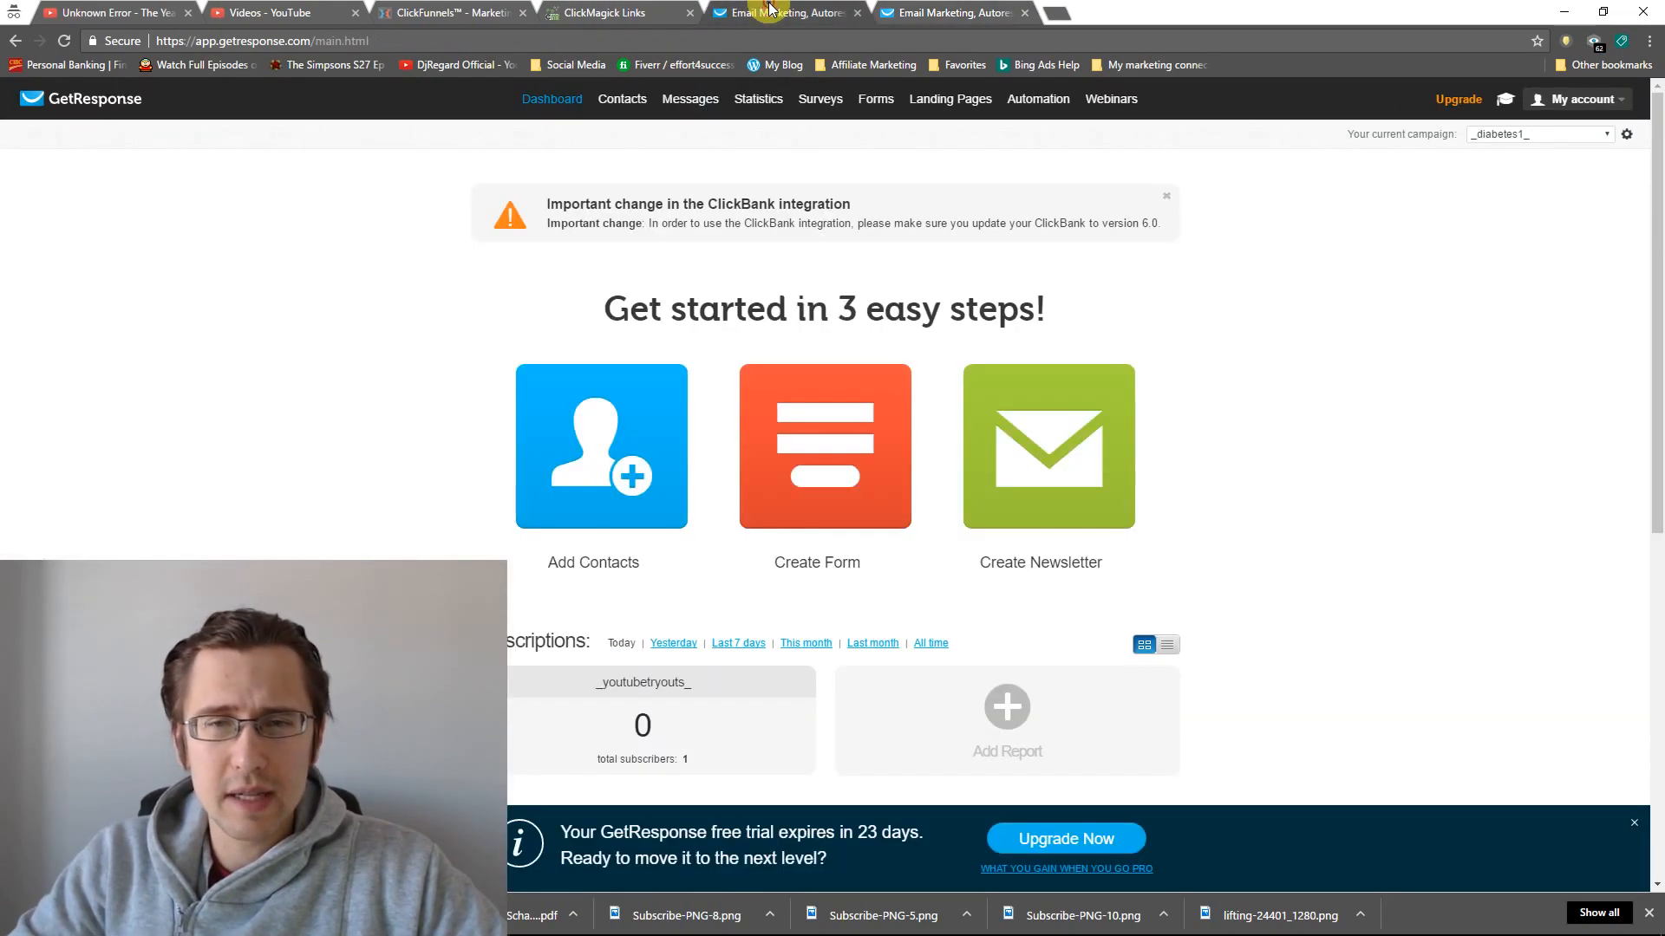
- Switch to the GetResponse dashboard tab, filter the autoresponders by the _diabetes1_ campaign, and preview the day 2 message
{"action": "left_click", "coordinate": [776, 12]}
{"action": "mouse_move", "coordinate": [662, 106]}
{"action": "left_click", "coordinate": [701, 217]}
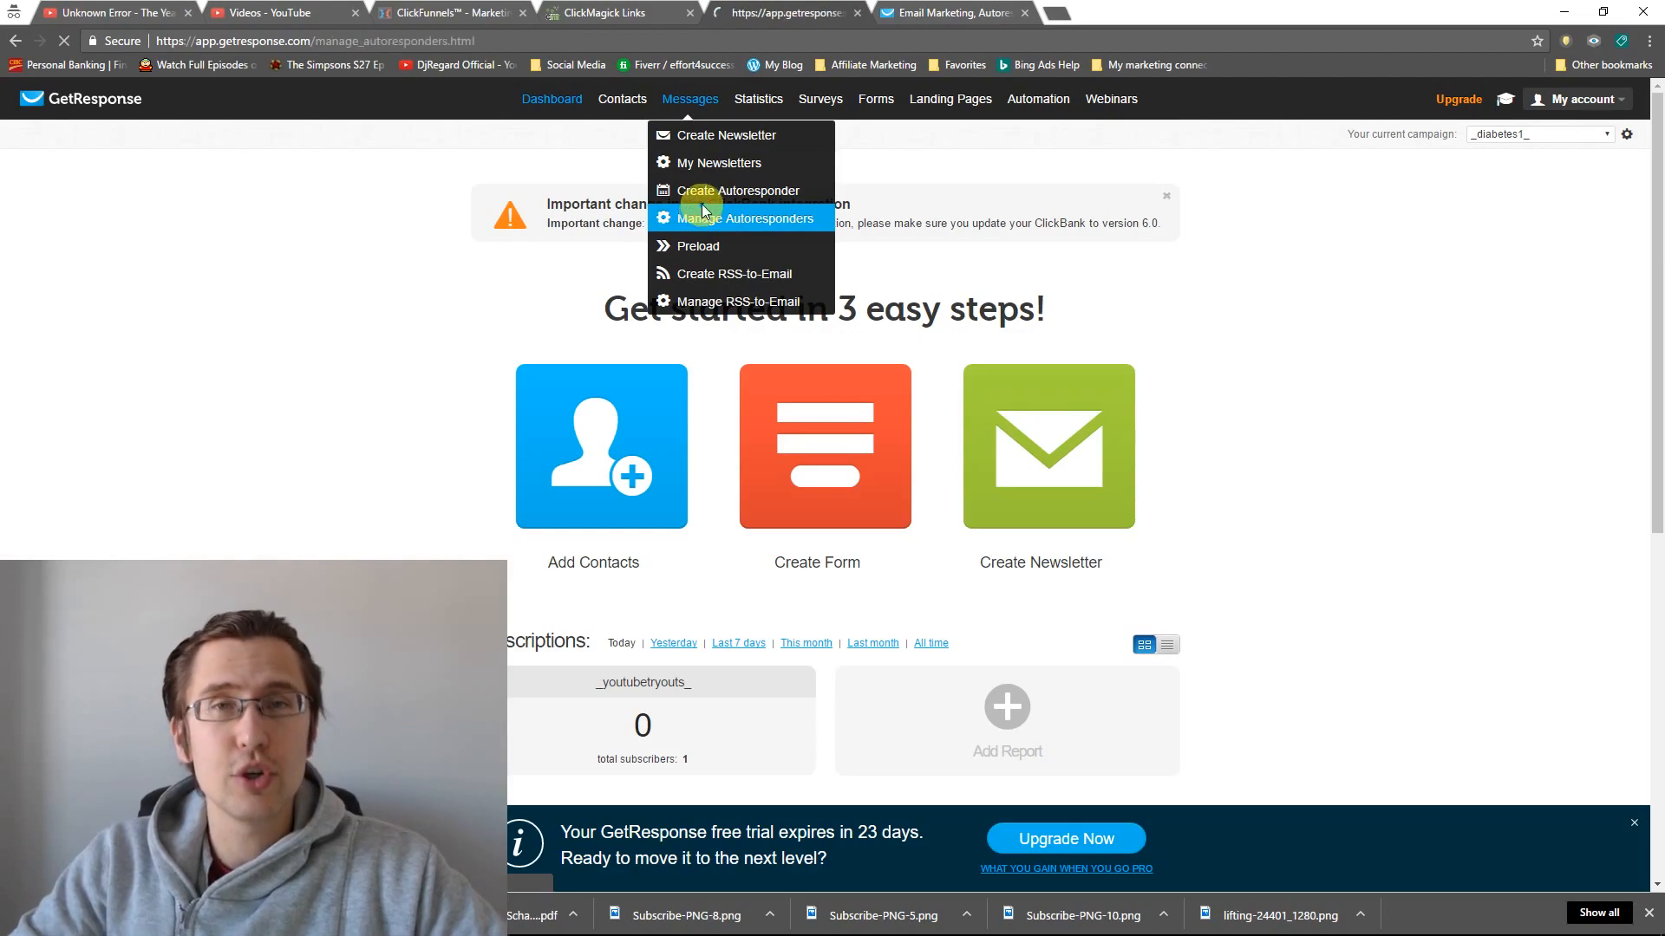
{"action": "mouse_move", "coordinate": [682, 260]}
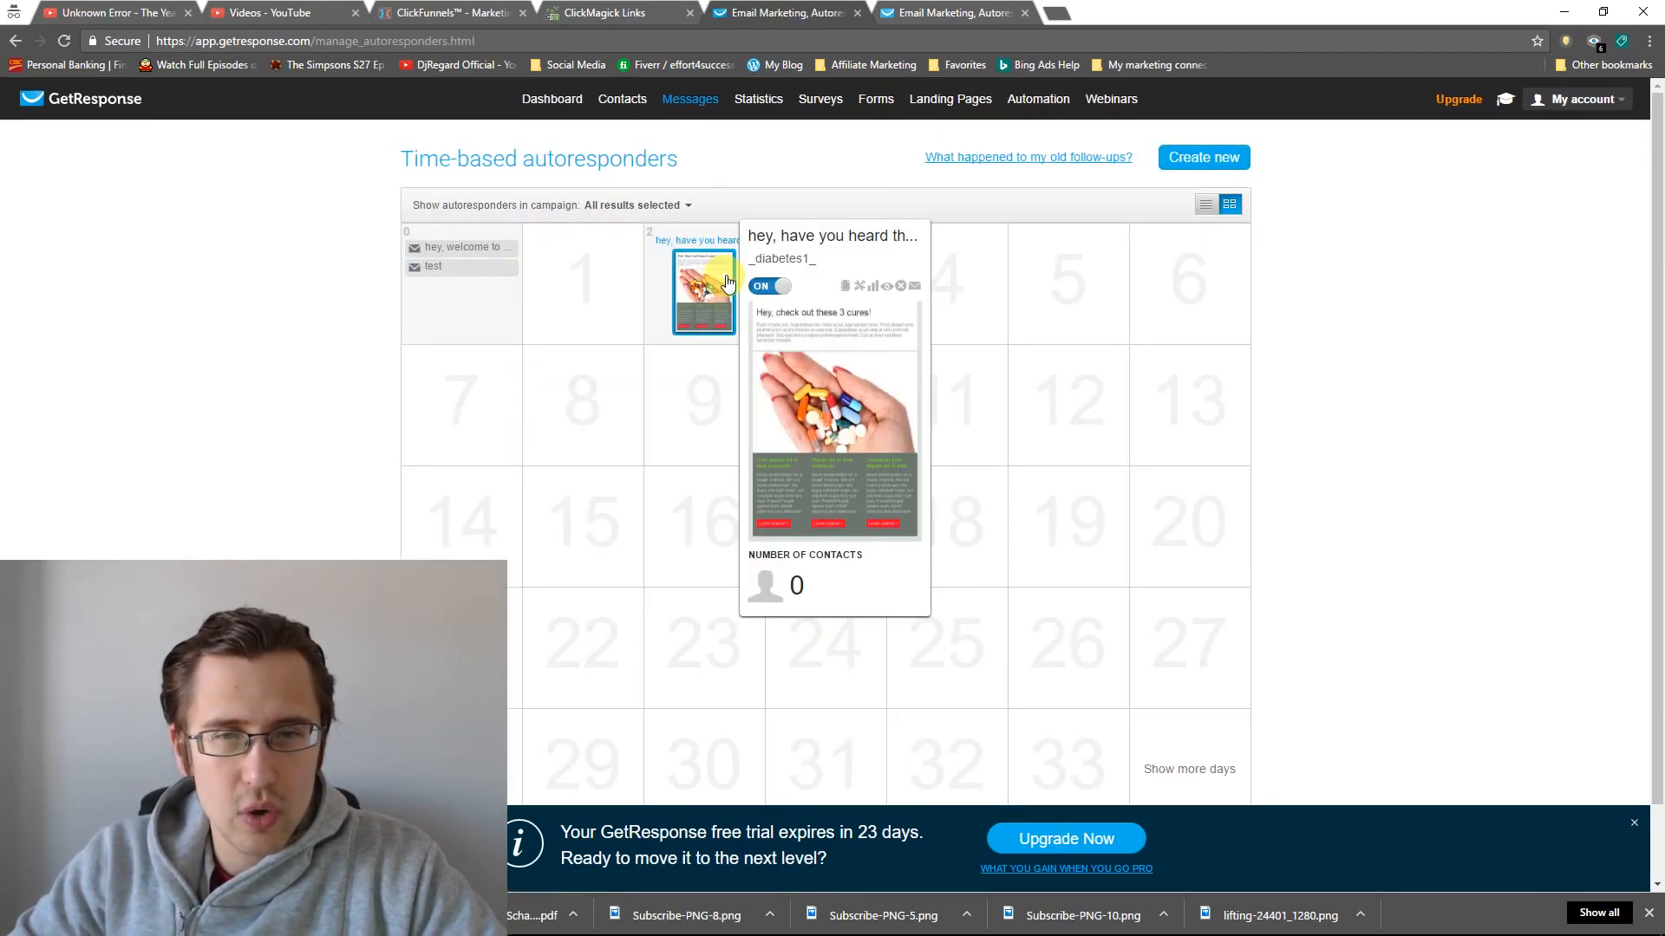
{"action": "left_click", "coordinate": [661, 204]}
{"action": "left_click", "coordinate": [606, 236]}
{"action": "left_click", "coordinate": [606, 253]}
{"action": "left_click", "coordinate": [248, 317]}
{"action": "mouse_move", "coordinate": [707, 275]}
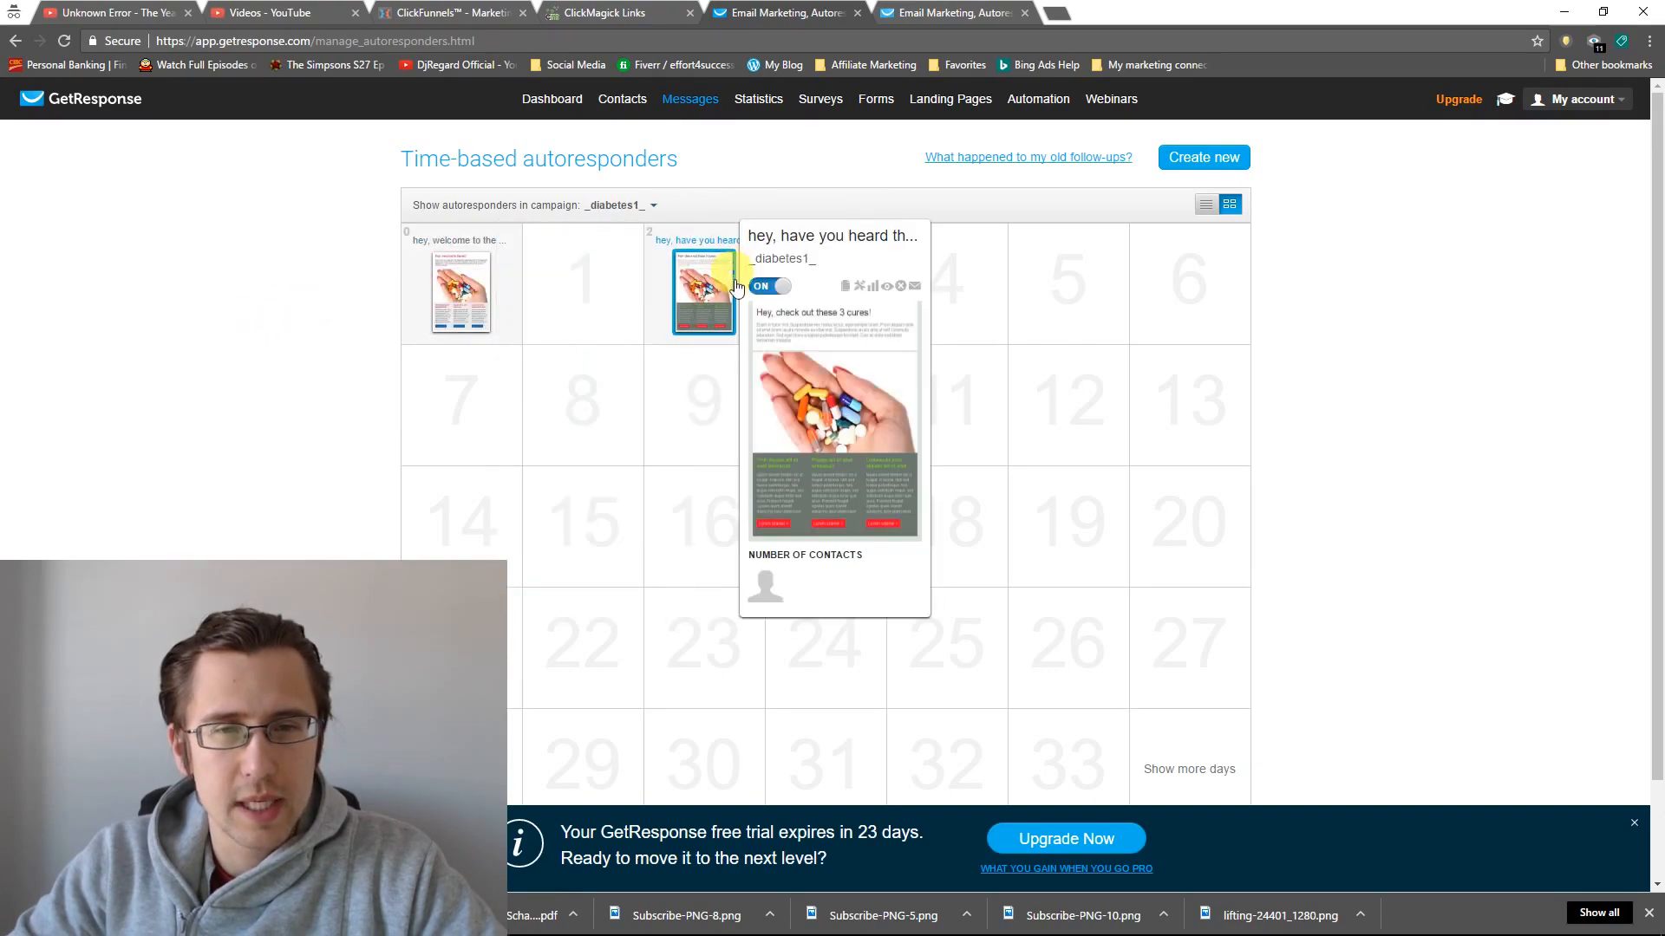
{"action": "left_click", "coordinate": [884, 287]}
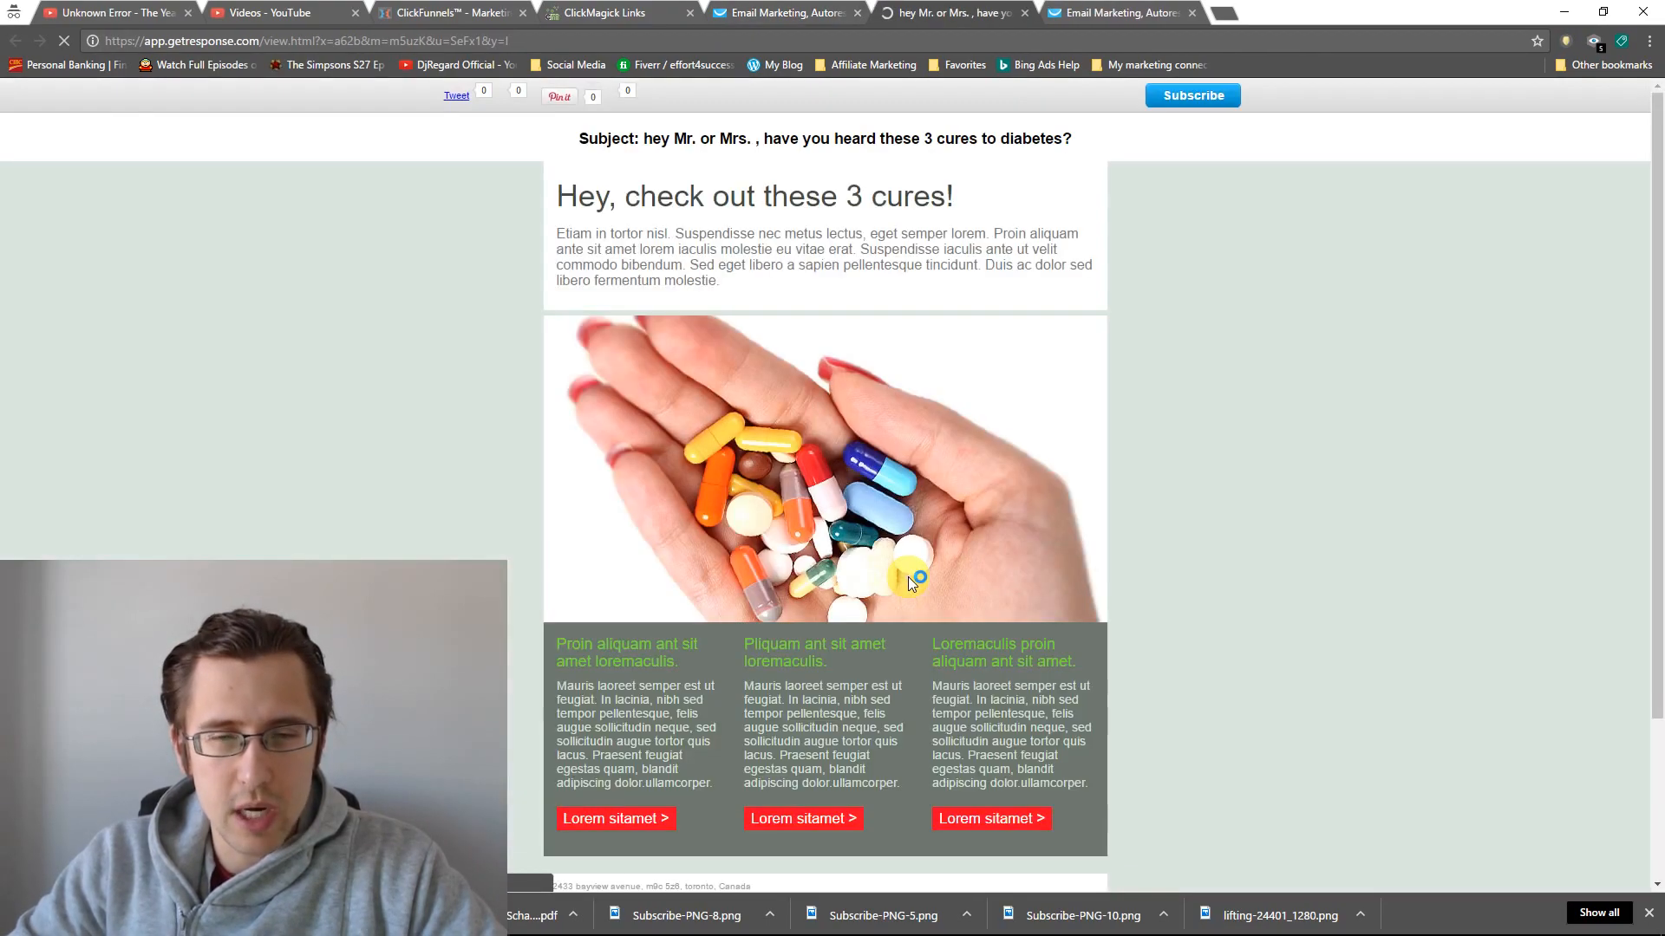
{"action": "scroll", "coordinate": [908, 576], "scroll_direction": "down", "scroll_amount": 2}
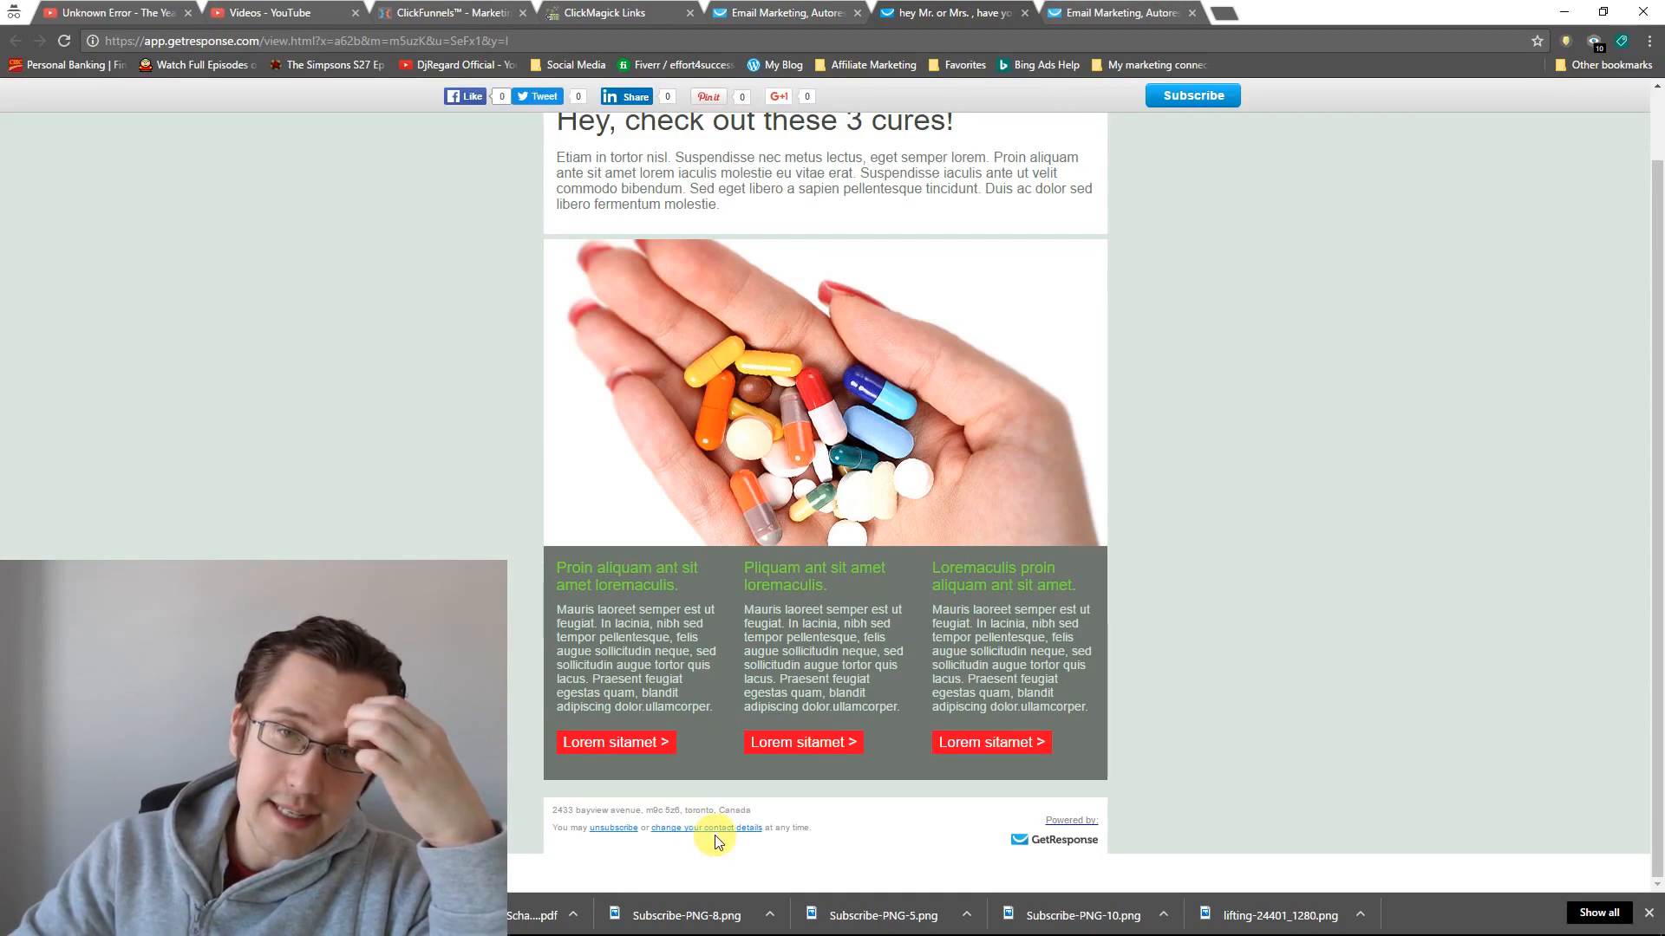
{"action": "left_click", "coordinate": [1025, 13]}
- Return to the workflow tab and set the Special event condition to track birthdate and trigger before it, with a value of 0
{"action": "left_click", "coordinate": [979, 15]}
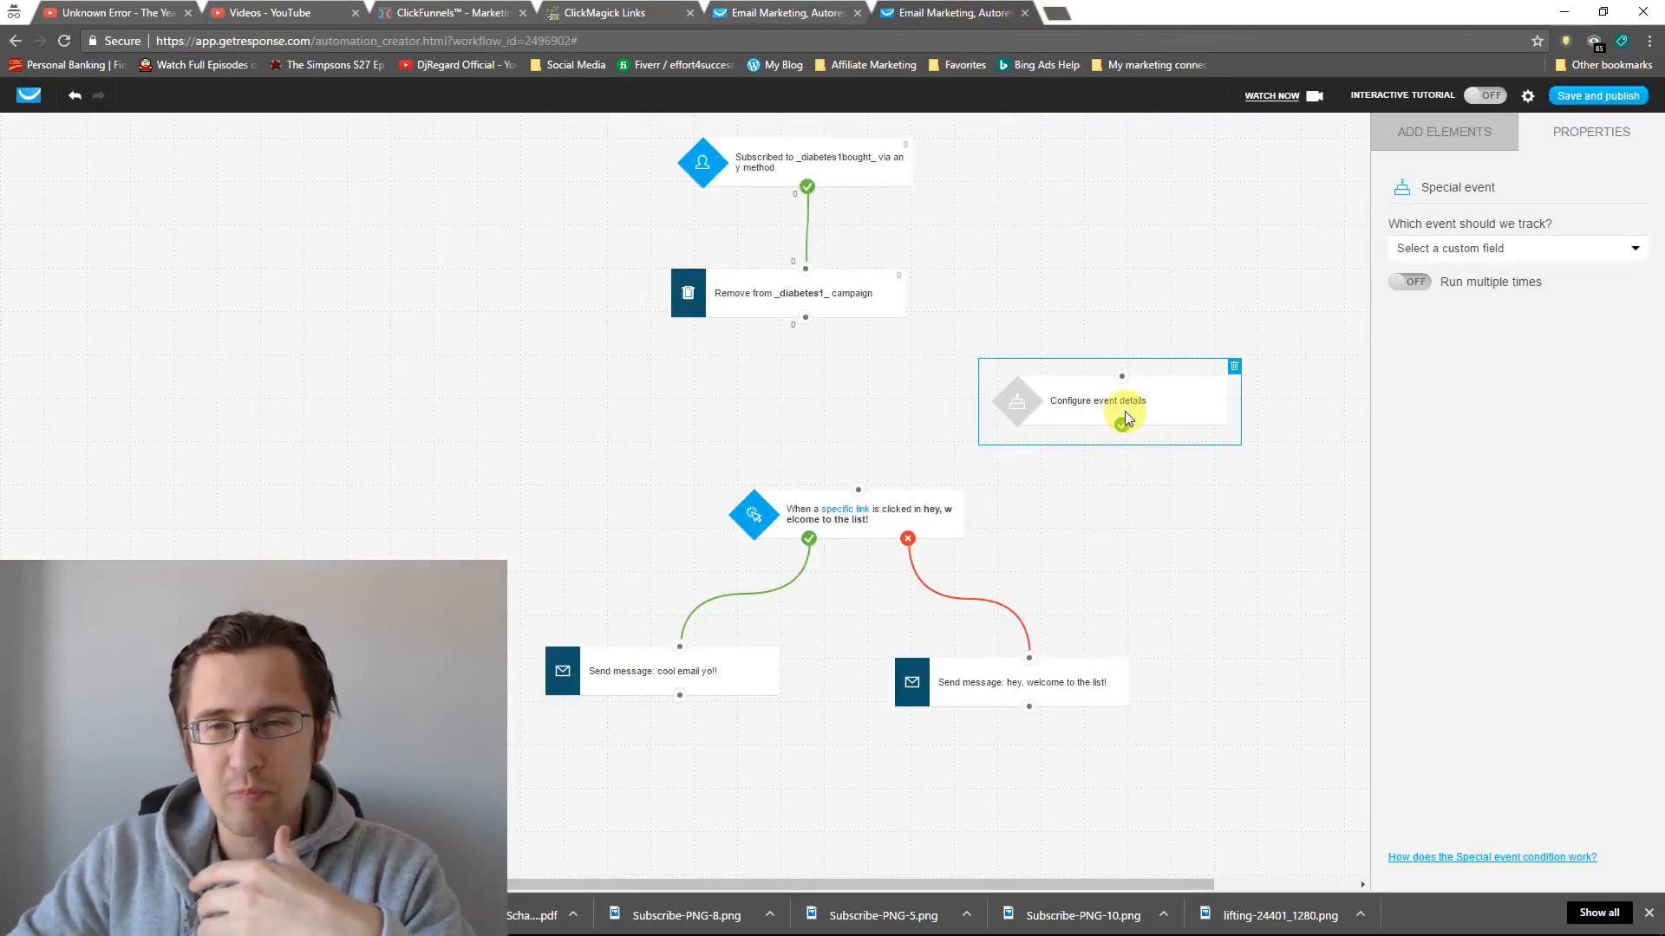
{"action": "left_click", "coordinate": [1470, 250]}
{"action": "left_click", "coordinate": [1449, 293]}
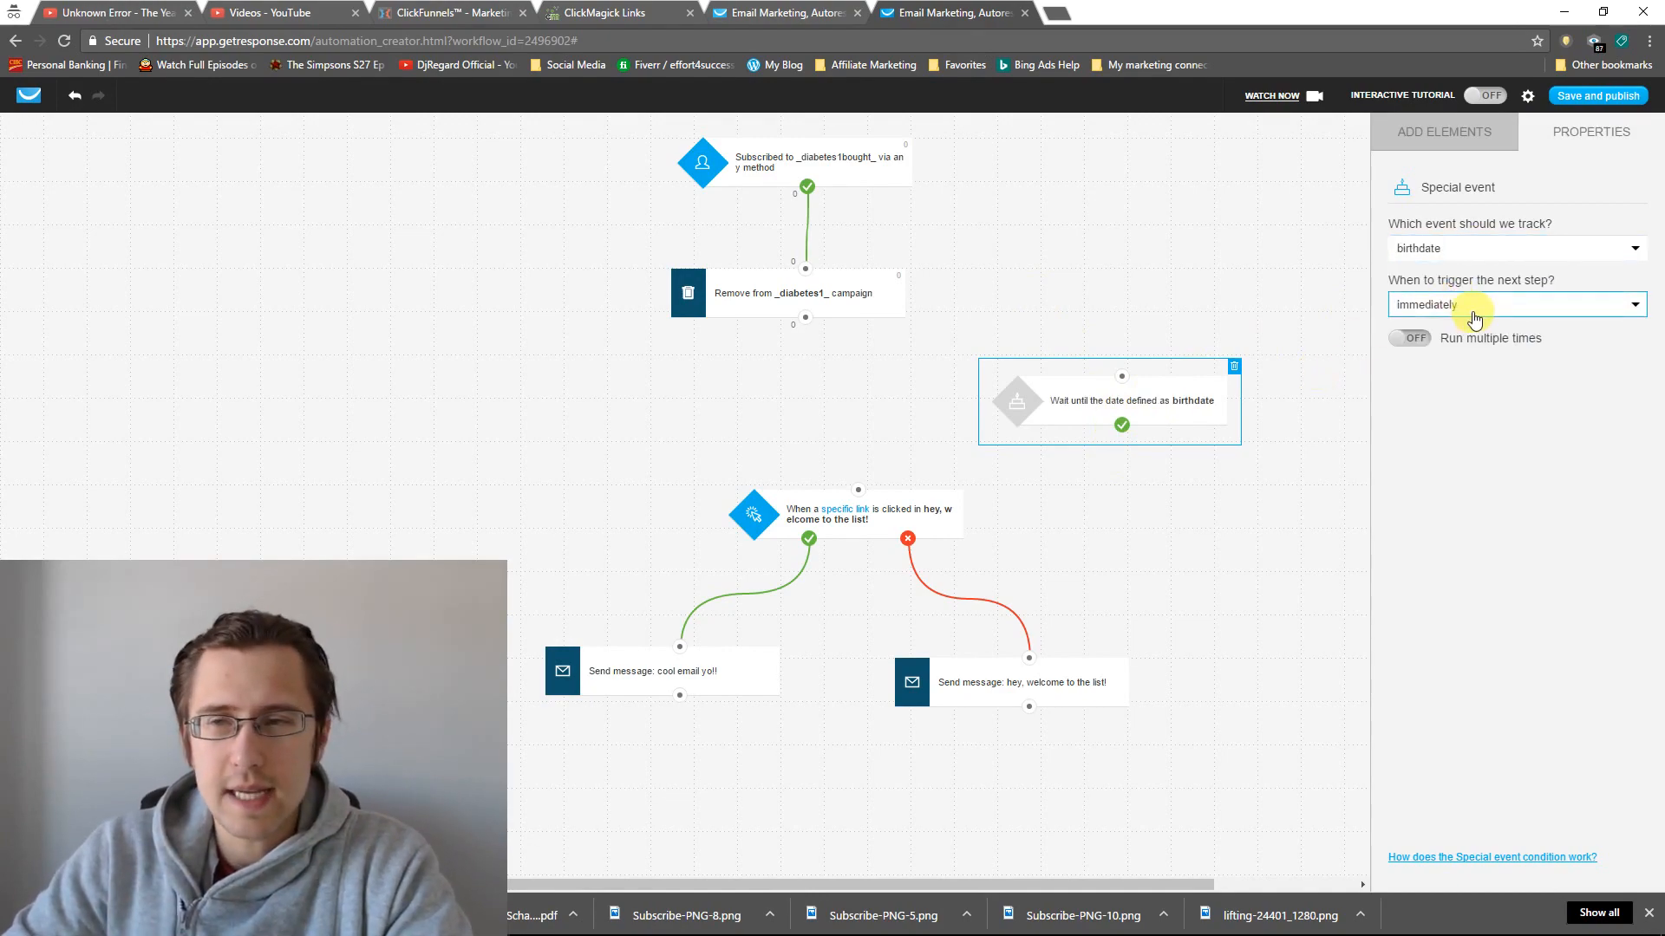
{"action": "left_click", "coordinate": [1475, 320]}
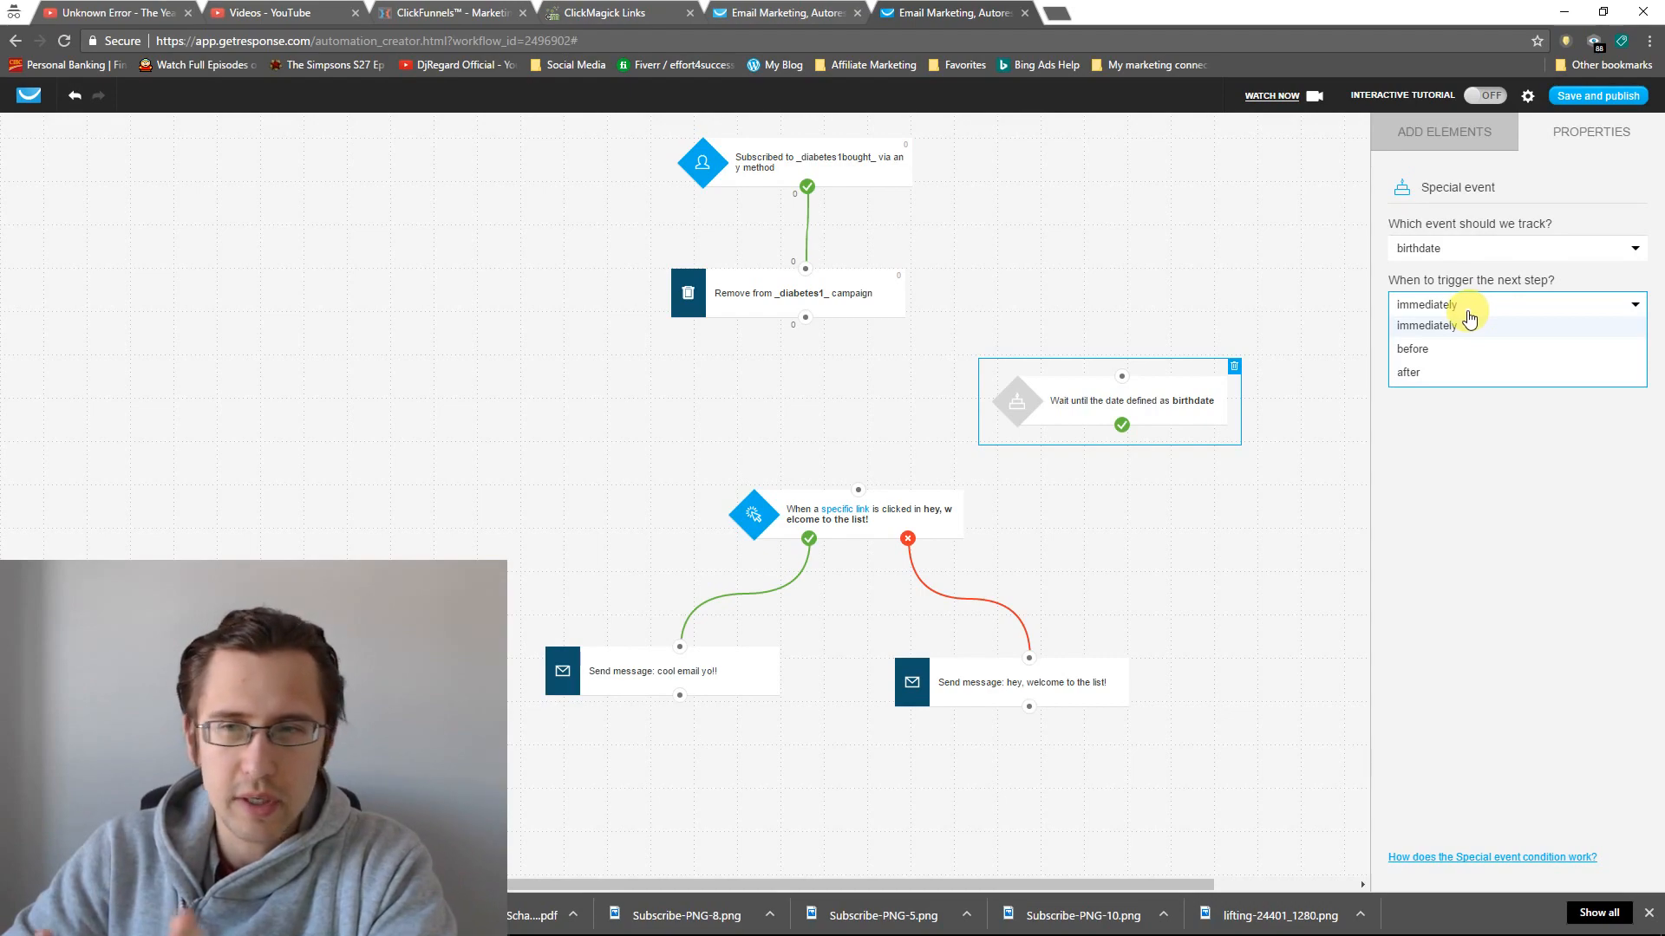
{"action": "left_click", "coordinate": [1451, 349]}
{"action": "type", "text": "0"}
{"action": "left_click", "coordinate": [1426, 130]}
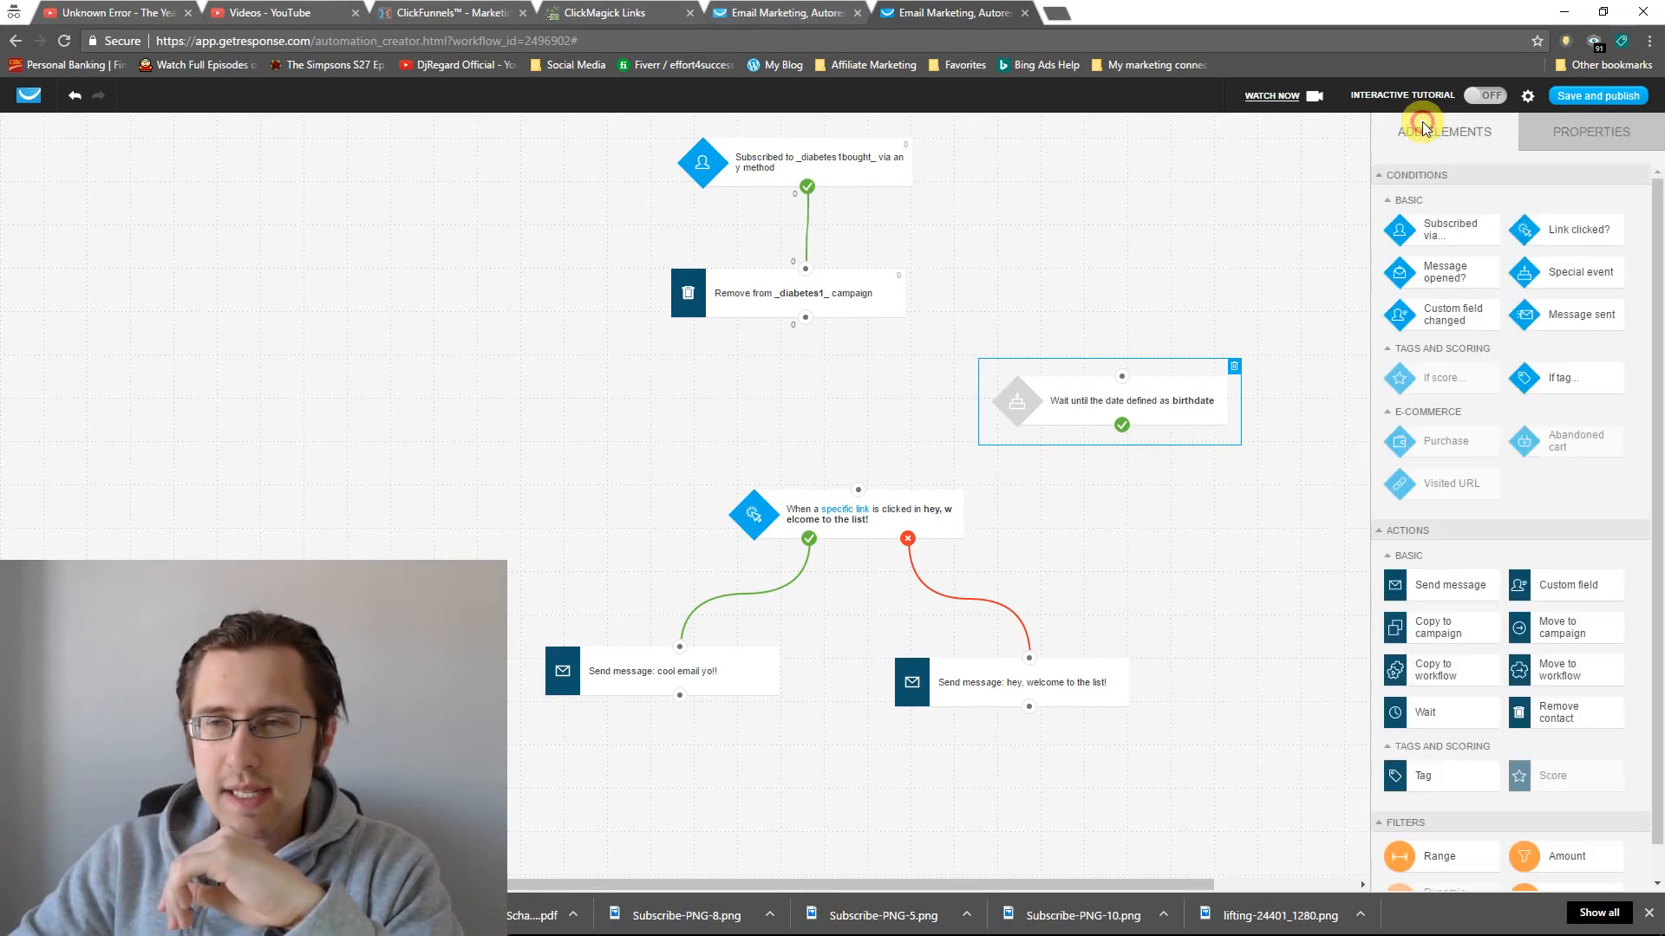
{"action": "left_click_drag", "start_coordinate": [1439, 276], "coordinate": [1158, 502]}
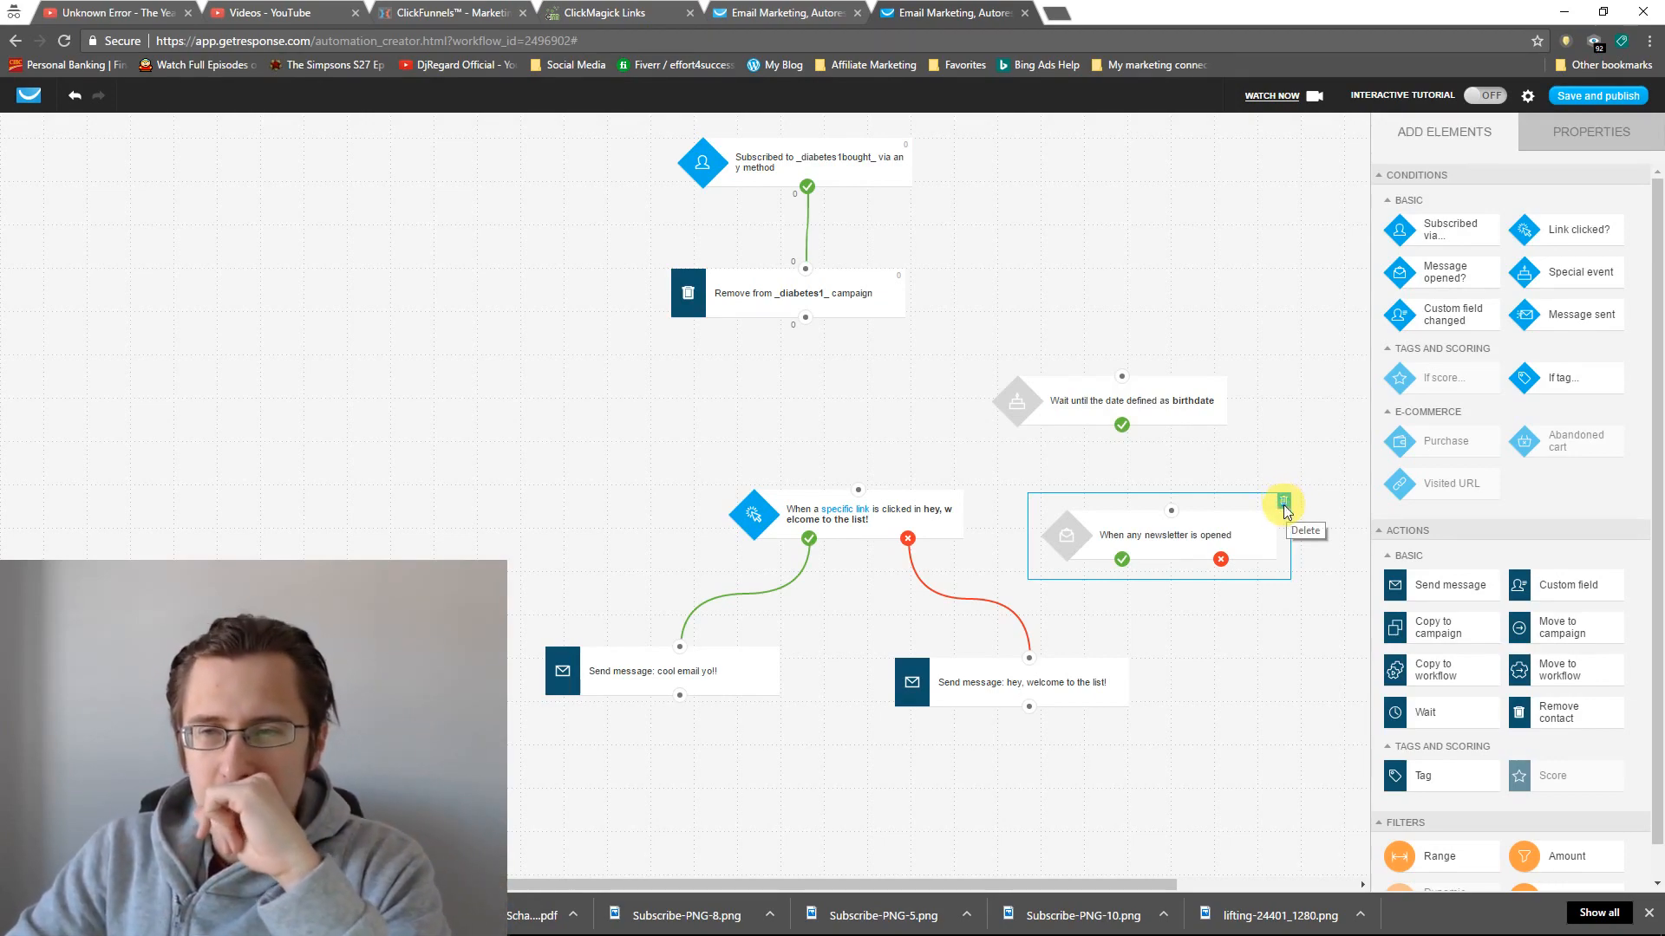
{"action": "left_click", "coordinate": [1283, 503]}
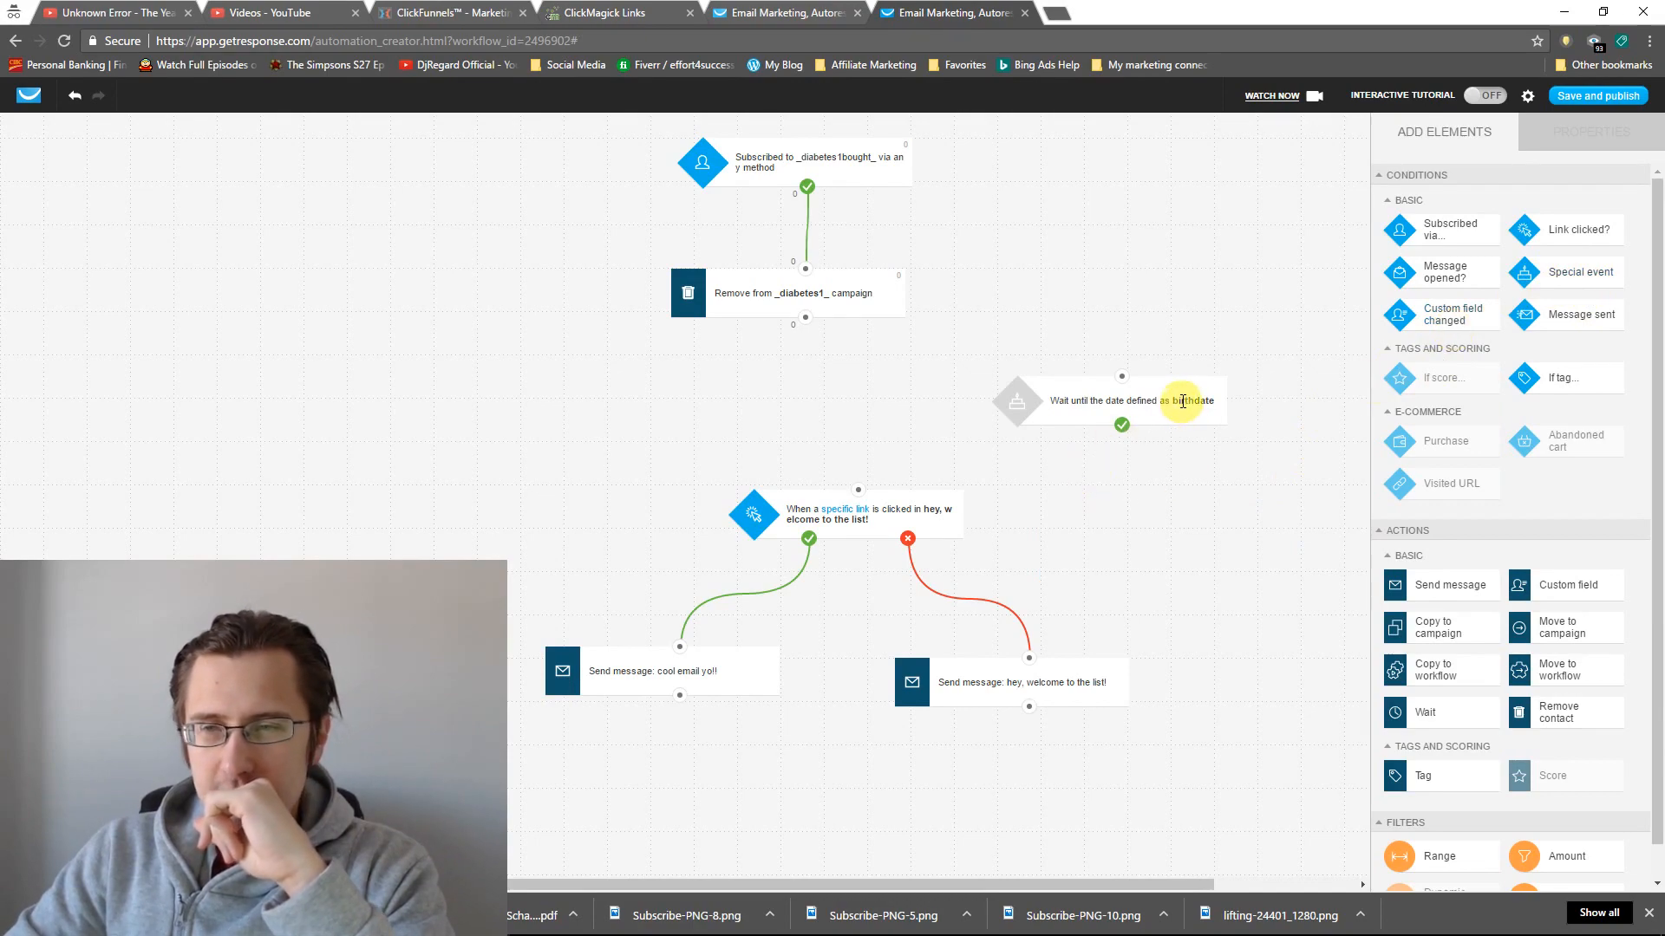
- Add a Custom field changed condition beside the Subscribed condition and delete the birthdate Special event condition
{"action": "left_click_drag", "start_coordinate": [1453, 337], "coordinate": [1141, 222]}
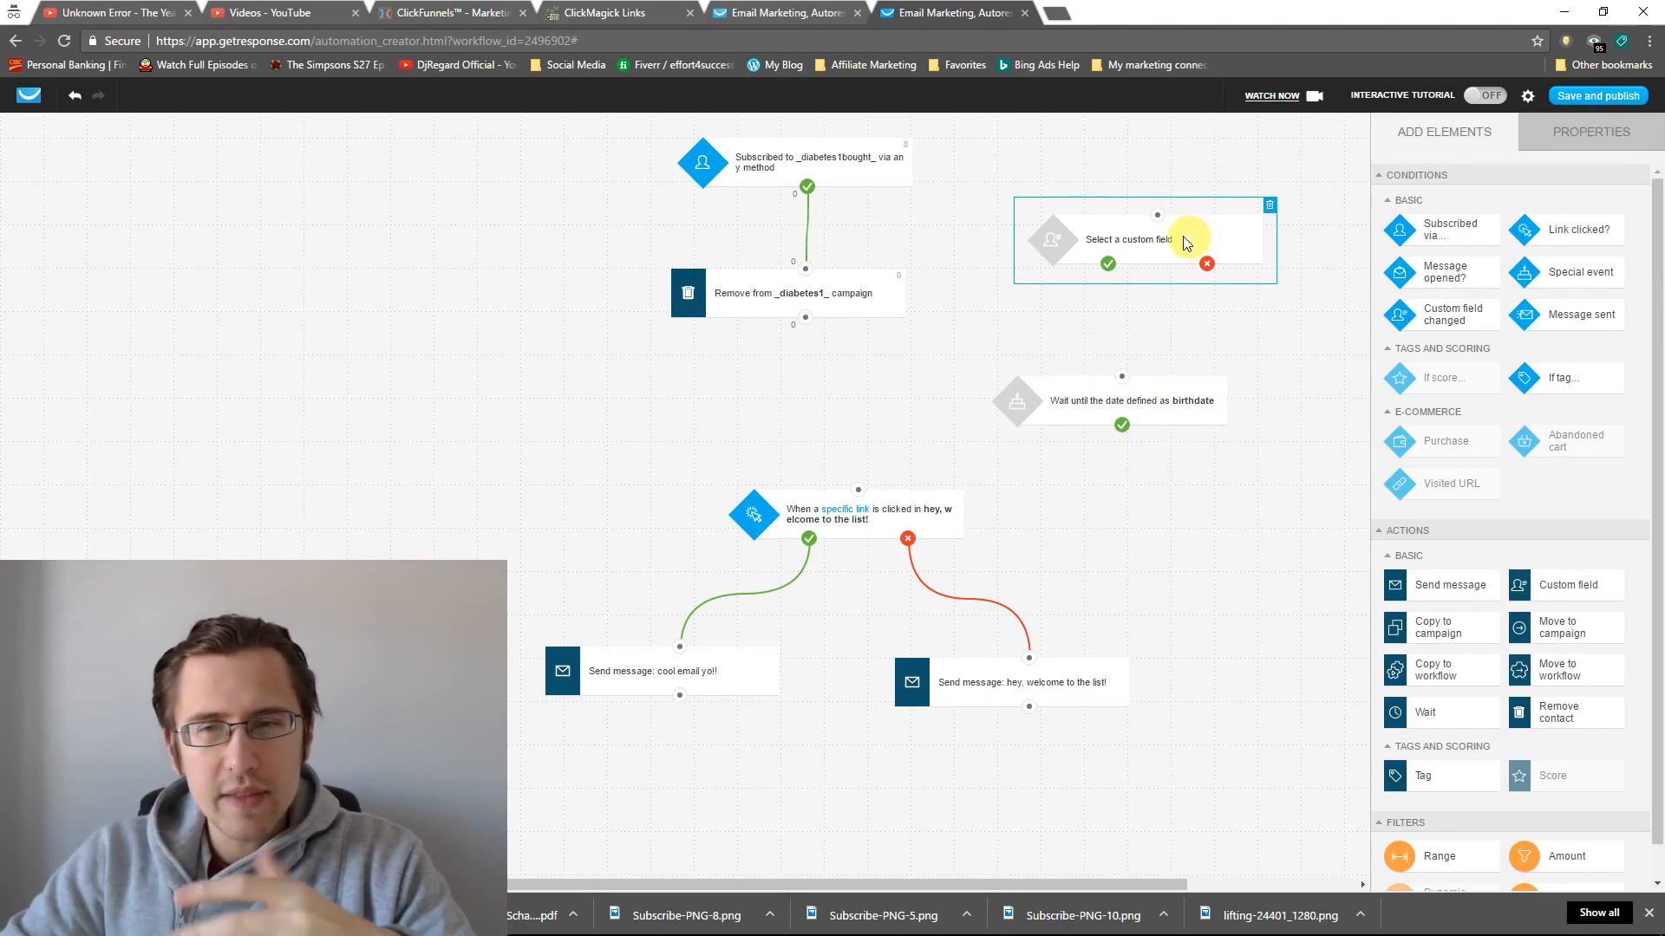
{"action": "left_click", "coordinate": [1192, 390]}
{"action": "left_click", "coordinate": [1242, 364]}
- Set the Custom field changed condition to track the phone field
{"action": "left_click", "coordinate": [1172, 227]}
{"action": "left_click", "coordinate": [1546, 128]}
{"action": "left_click", "coordinate": [1468, 249]}
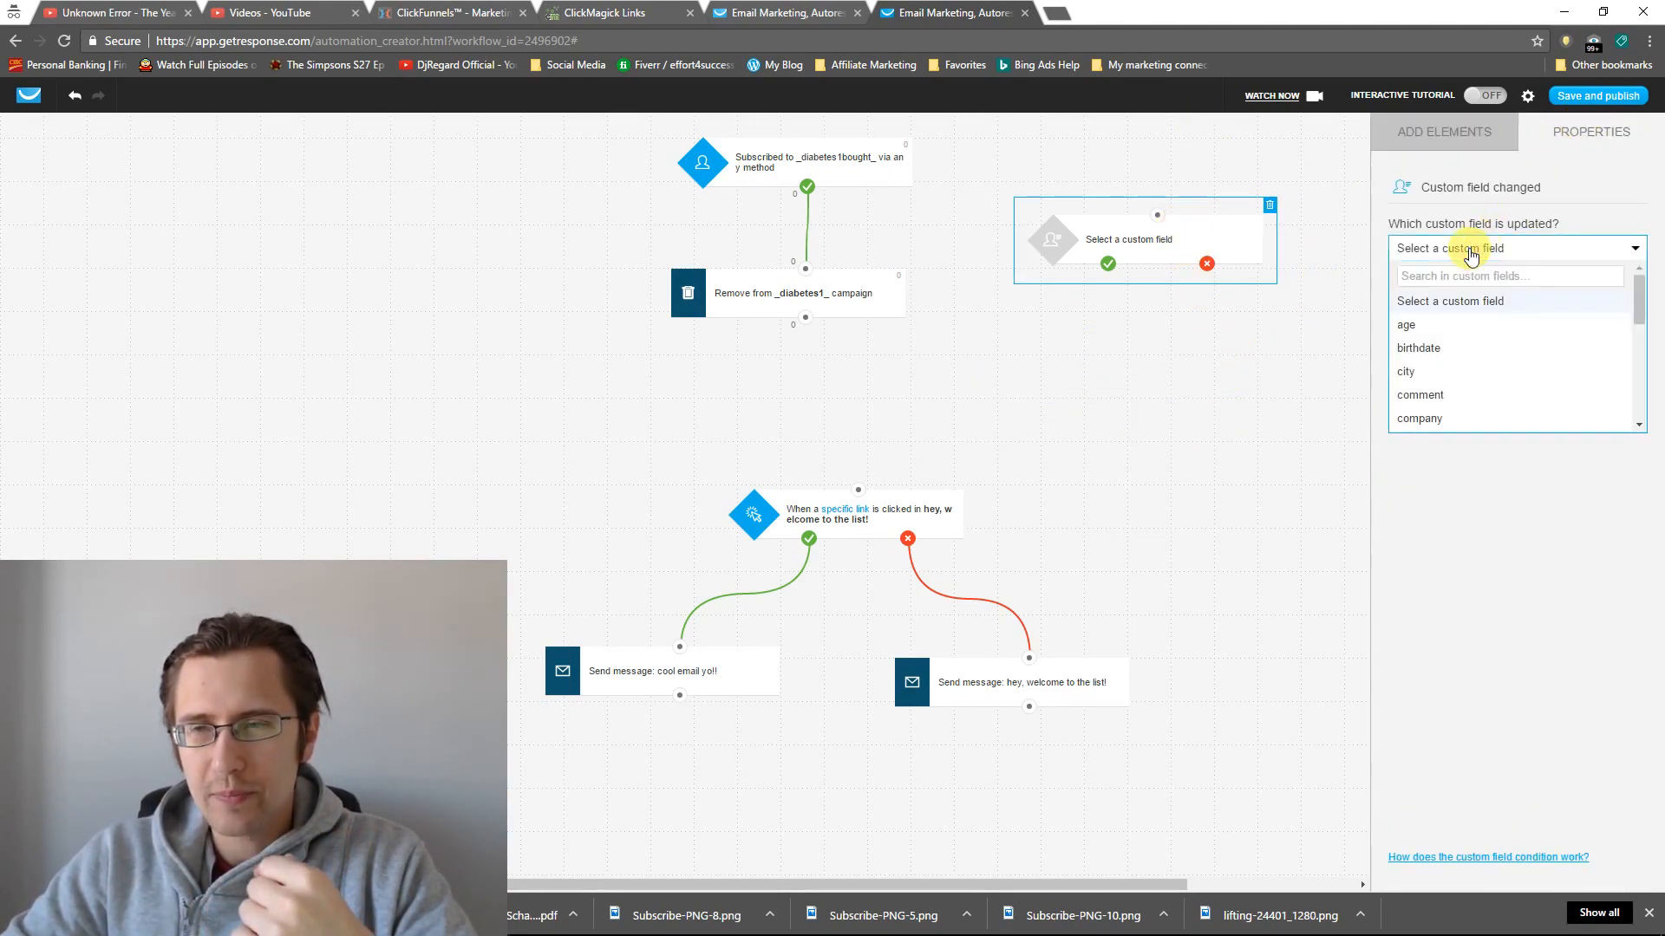
{"action": "left_click", "coordinate": [1523, 312]}
{"action": "left_click", "coordinate": [1478, 252]}
{"action": "left_click_drag", "start_coordinate": [1639, 305], "coordinate": [1636, 378]}
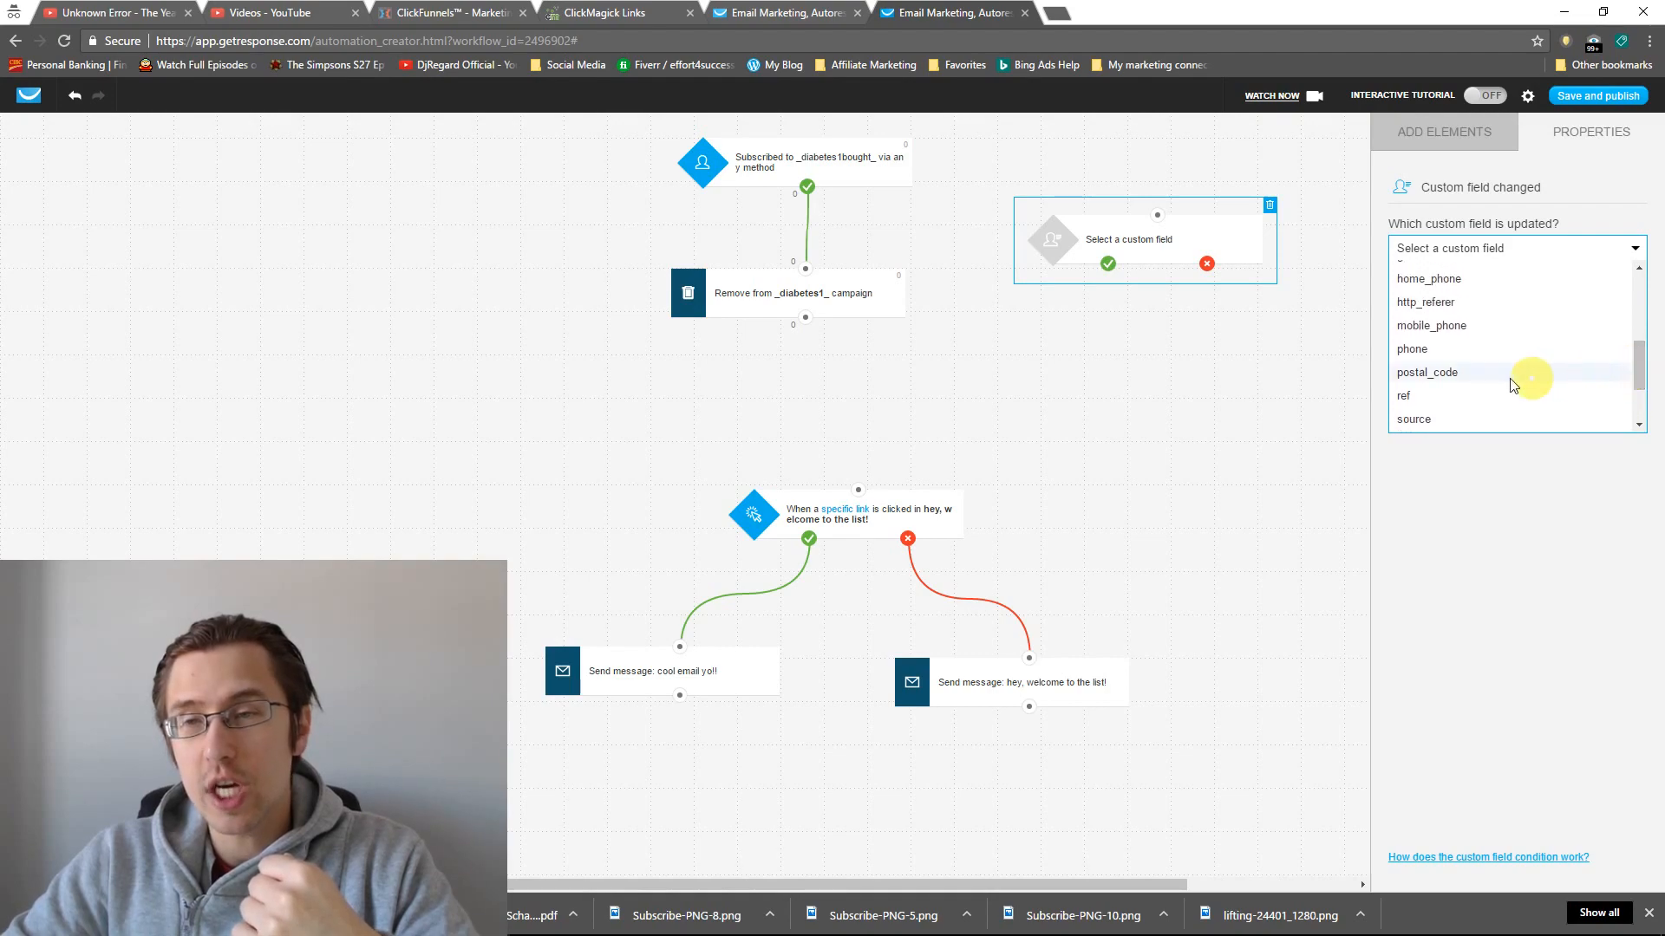
{"action": "left_click", "coordinate": [1426, 348]}
- Switch the phone condition from any value to a specific value and view its comparison options
{"action": "left_click", "coordinate": [1483, 287]}
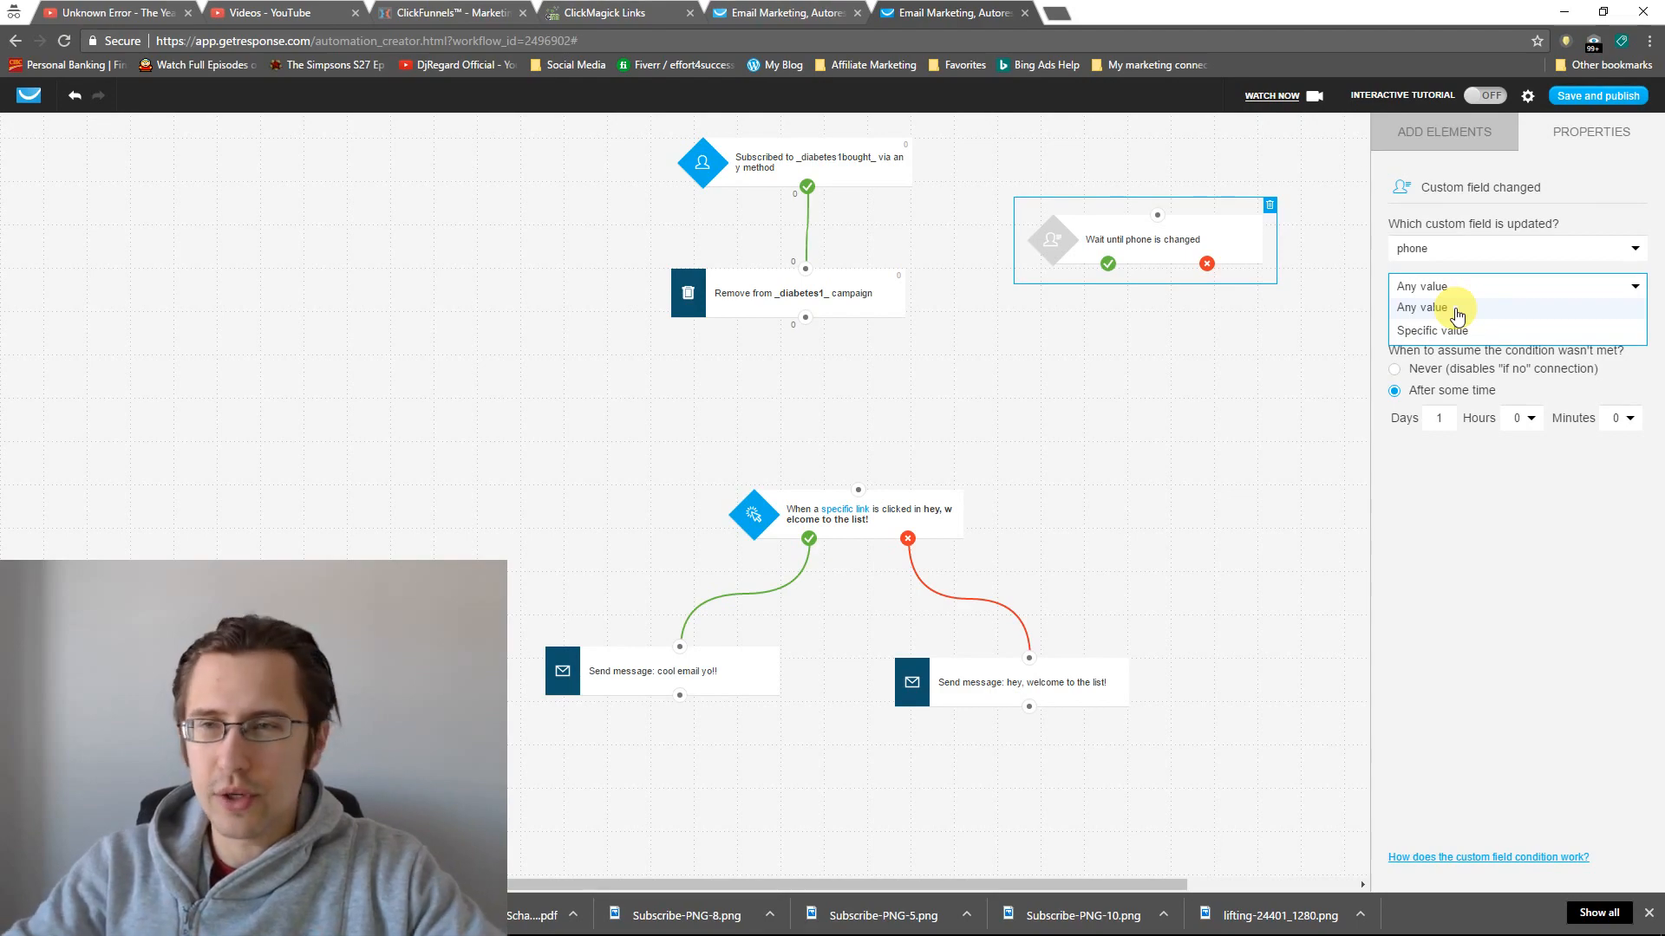
{"action": "left_click", "coordinate": [1443, 132]}
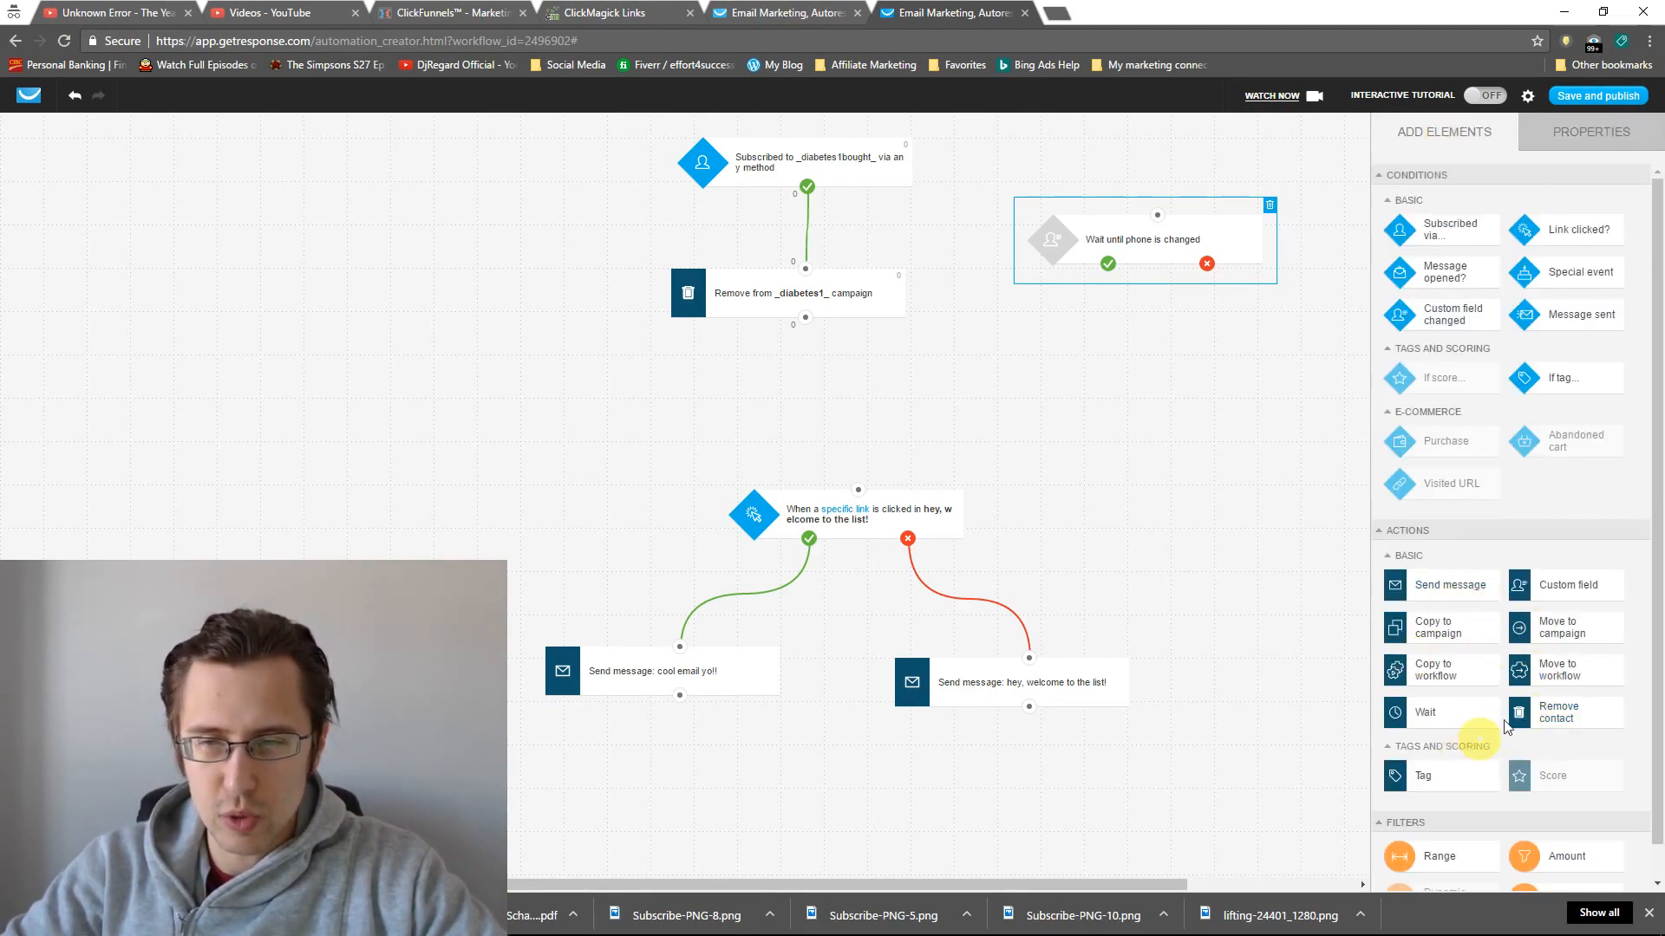
{"action": "left_click", "coordinate": [1606, 136]}
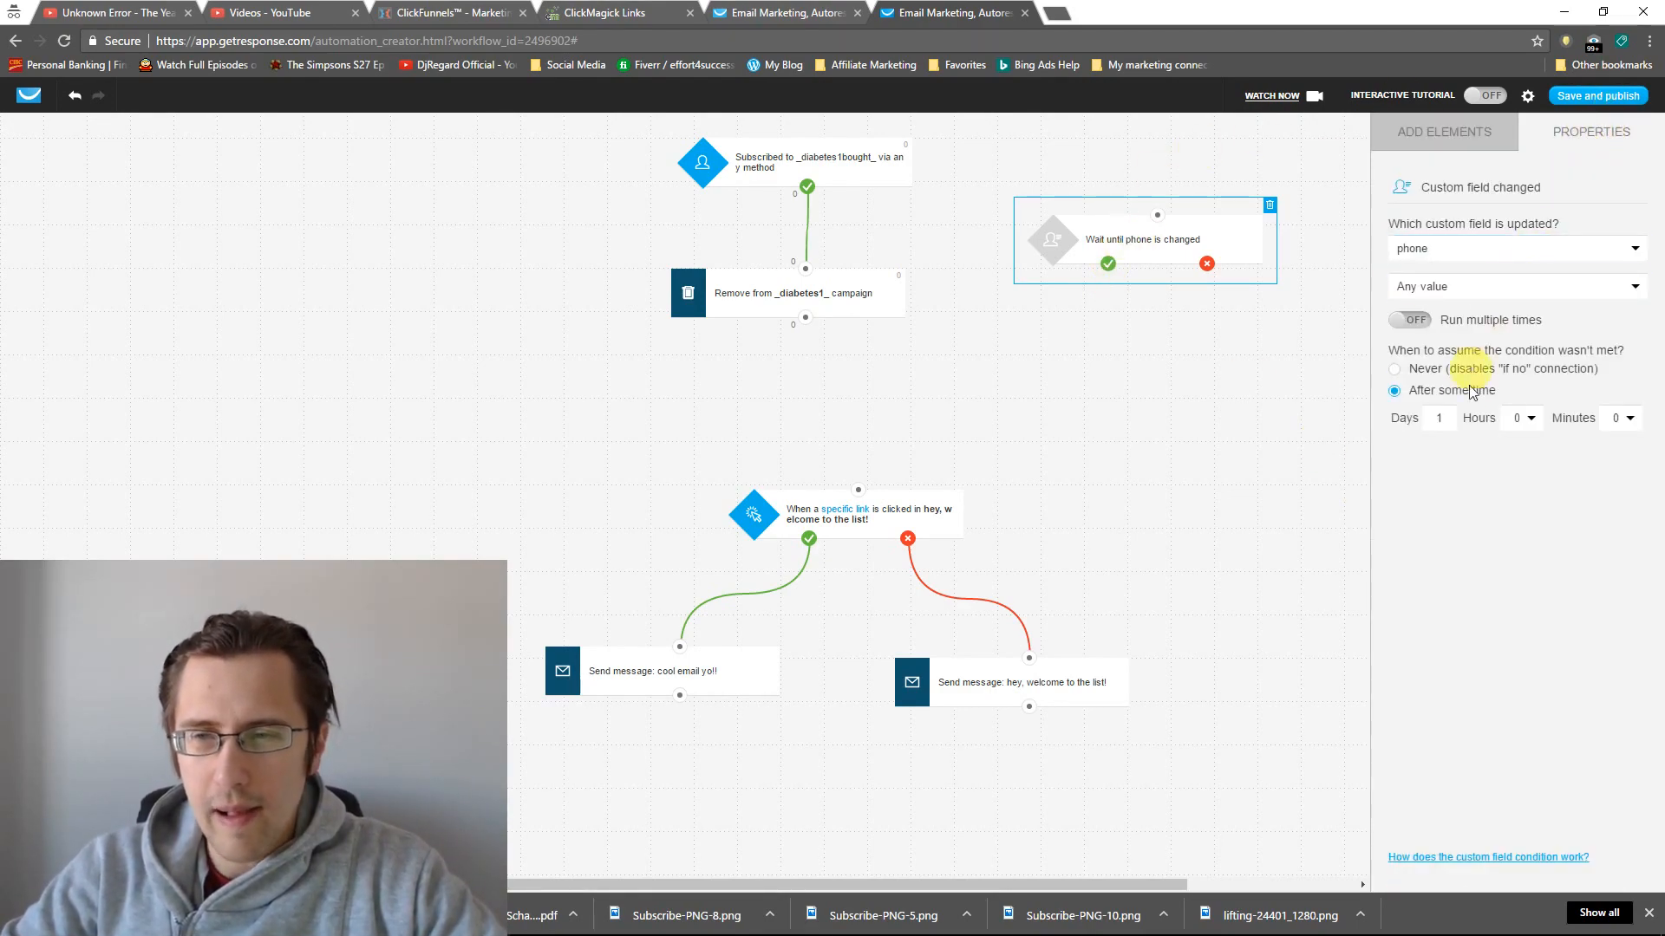
{"action": "left_click", "coordinate": [1455, 288]}
{"action": "left_click", "coordinate": [1453, 326]}
{"action": "left_click", "coordinate": [1430, 326]}
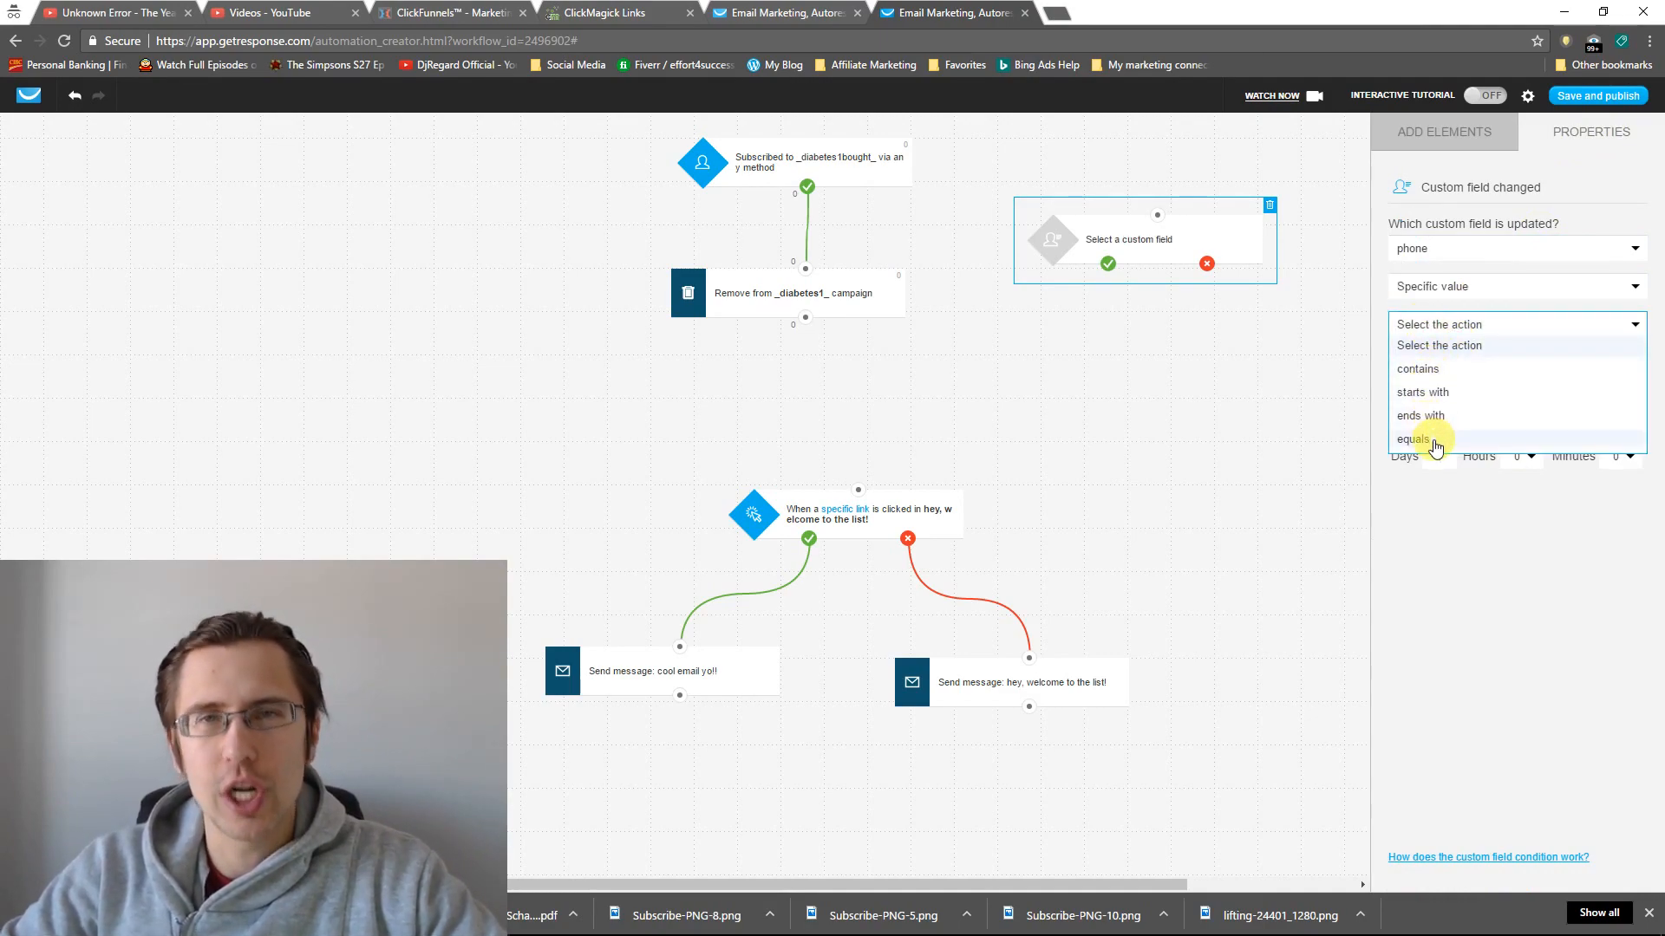
- Set the Custom field changed condition to trigger when city has the specific value that equals Vancouver
{"action": "left_click", "coordinate": [1439, 251]}
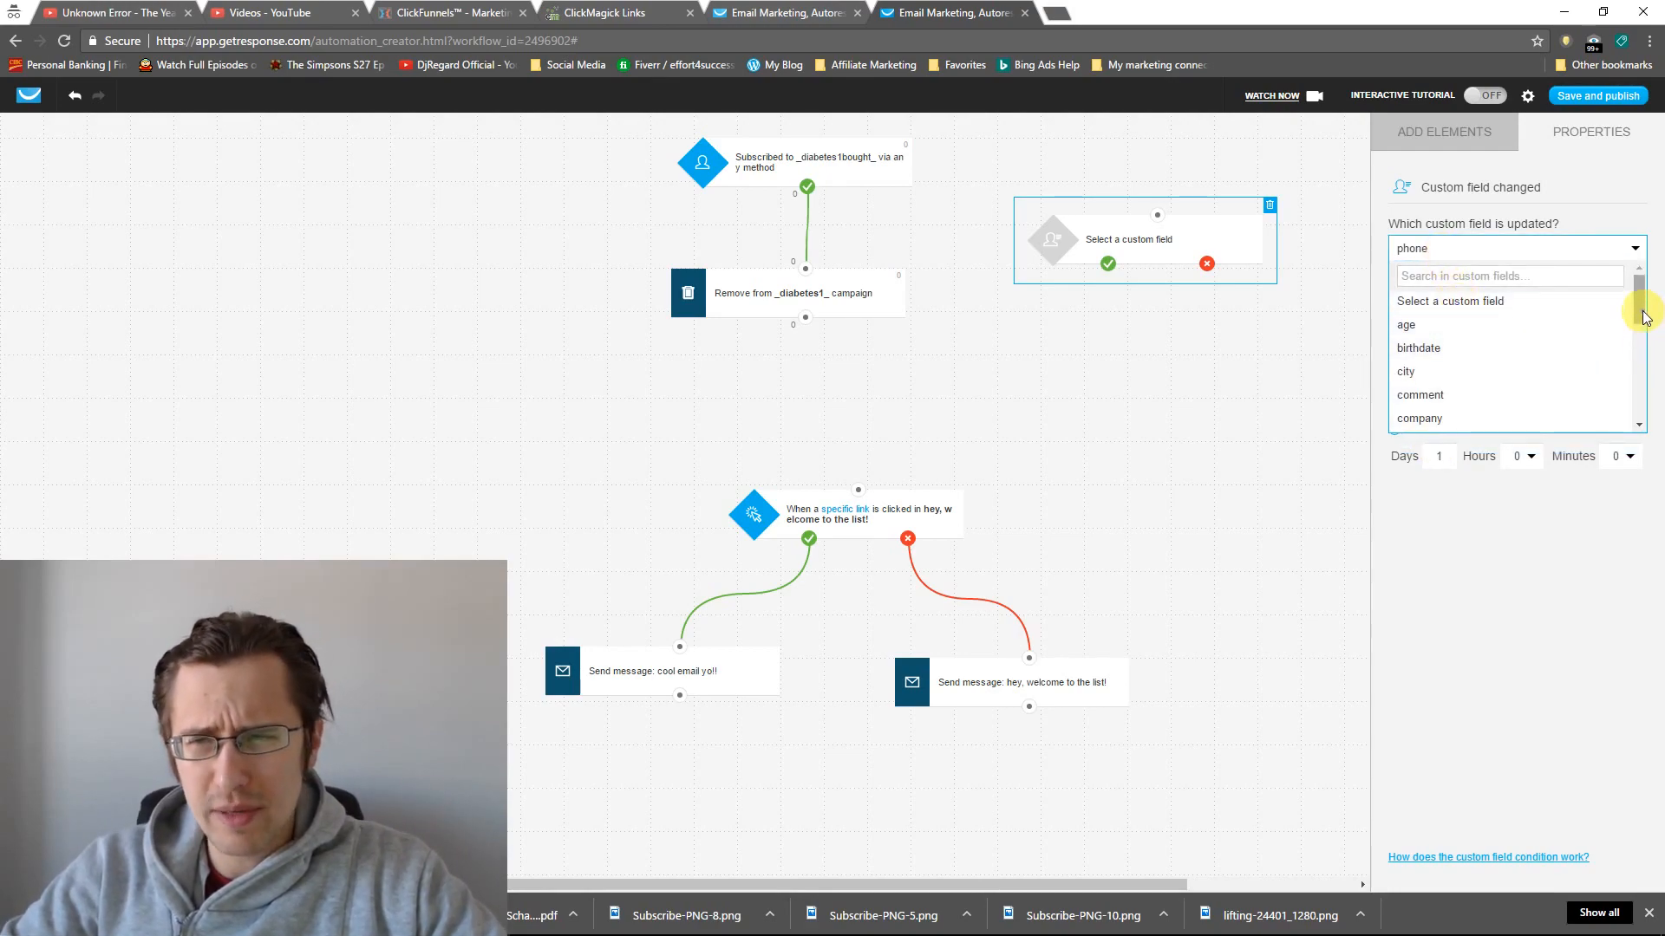
{"action": "left_click", "coordinate": [1422, 371]}
{"action": "left_click", "coordinate": [1423, 295]}
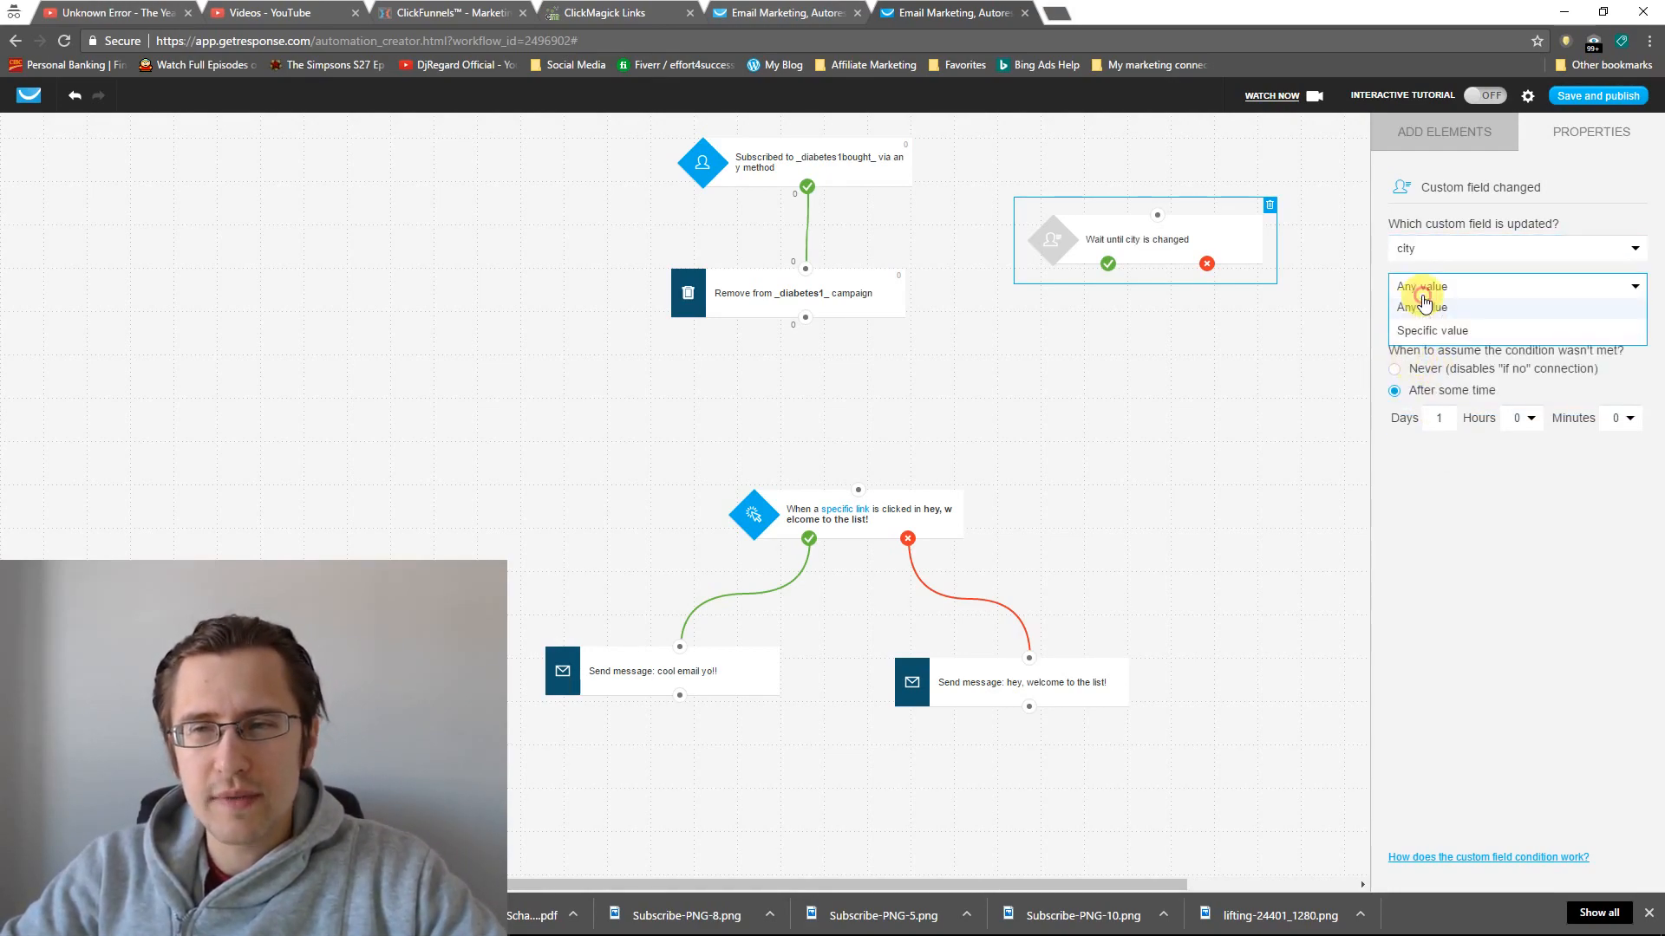
{"action": "left_click", "coordinate": [1429, 330]}
{"action": "left_click", "coordinate": [1434, 325]}
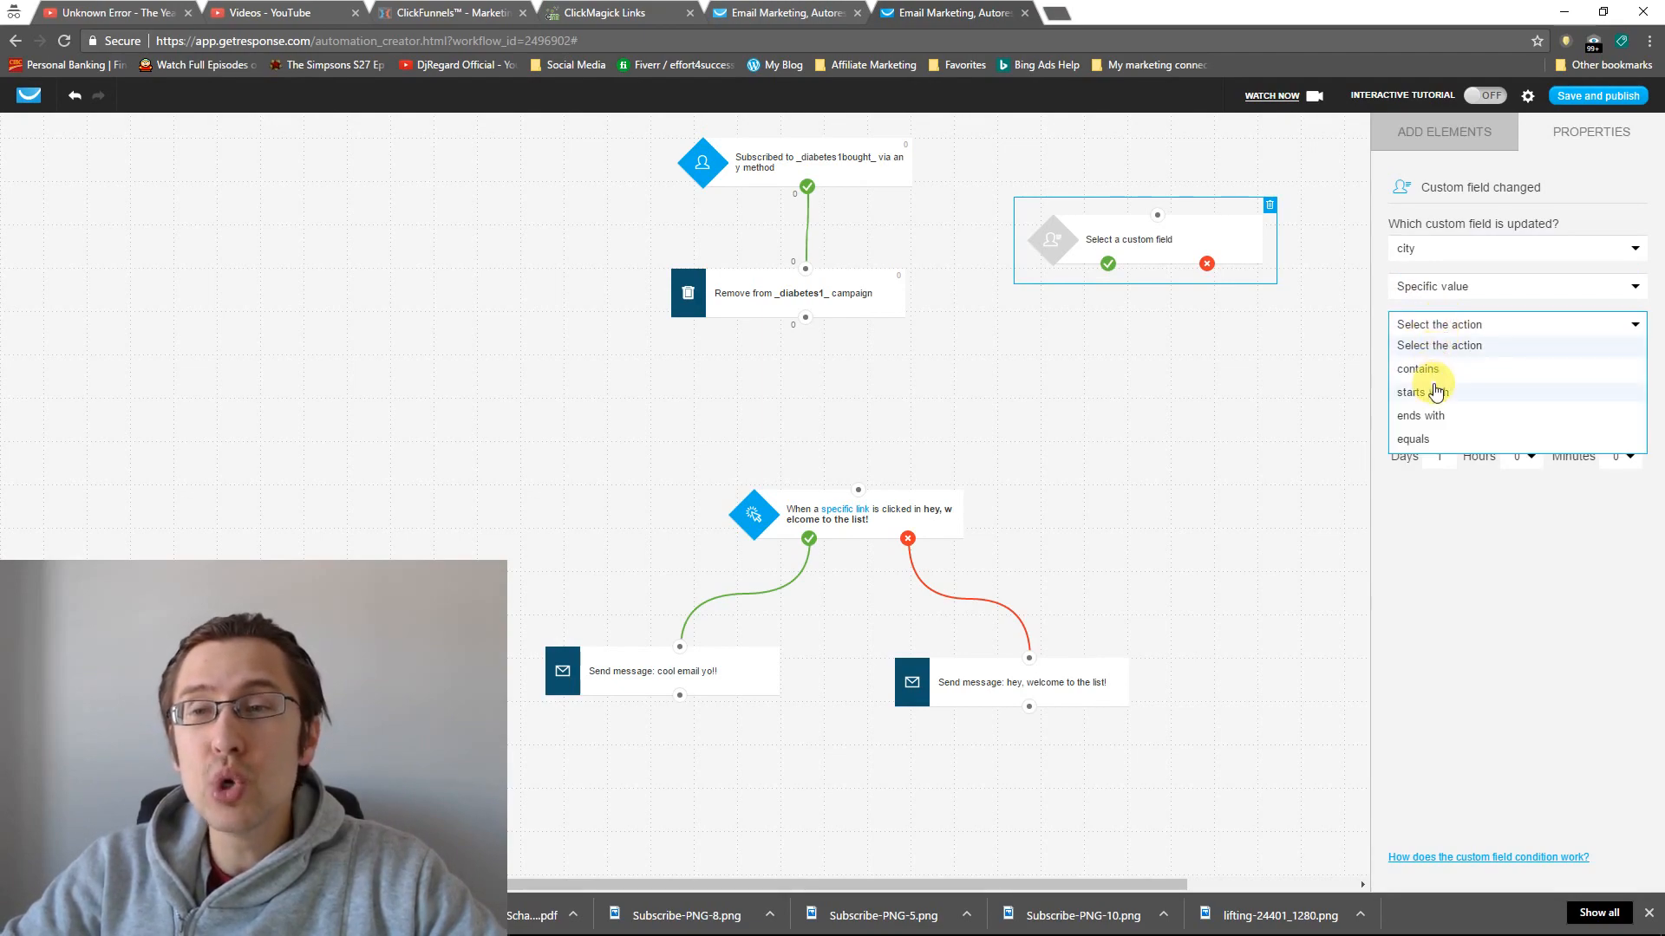
{"action": "left_click", "coordinate": [1422, 439]}
{"action": "left_click", "coordinate": [1451, 359]}
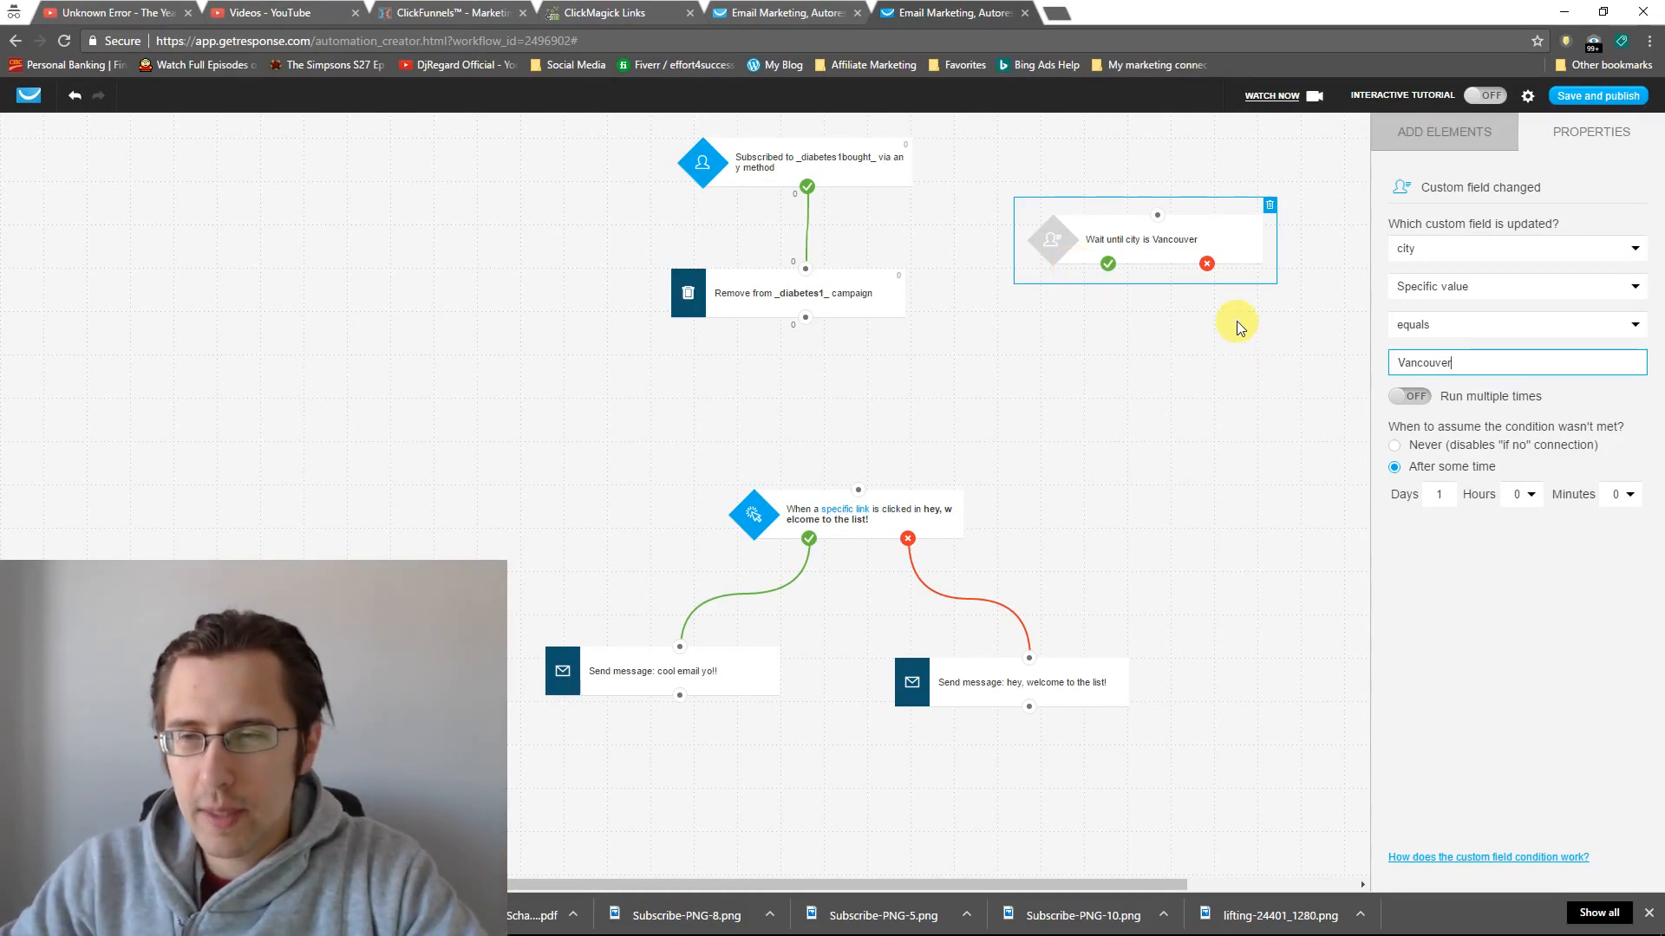
- Reopen the city condition's properties and review which other custom fields can be tracked
{"action": "left_click", "coordinate": [1449, 132]}
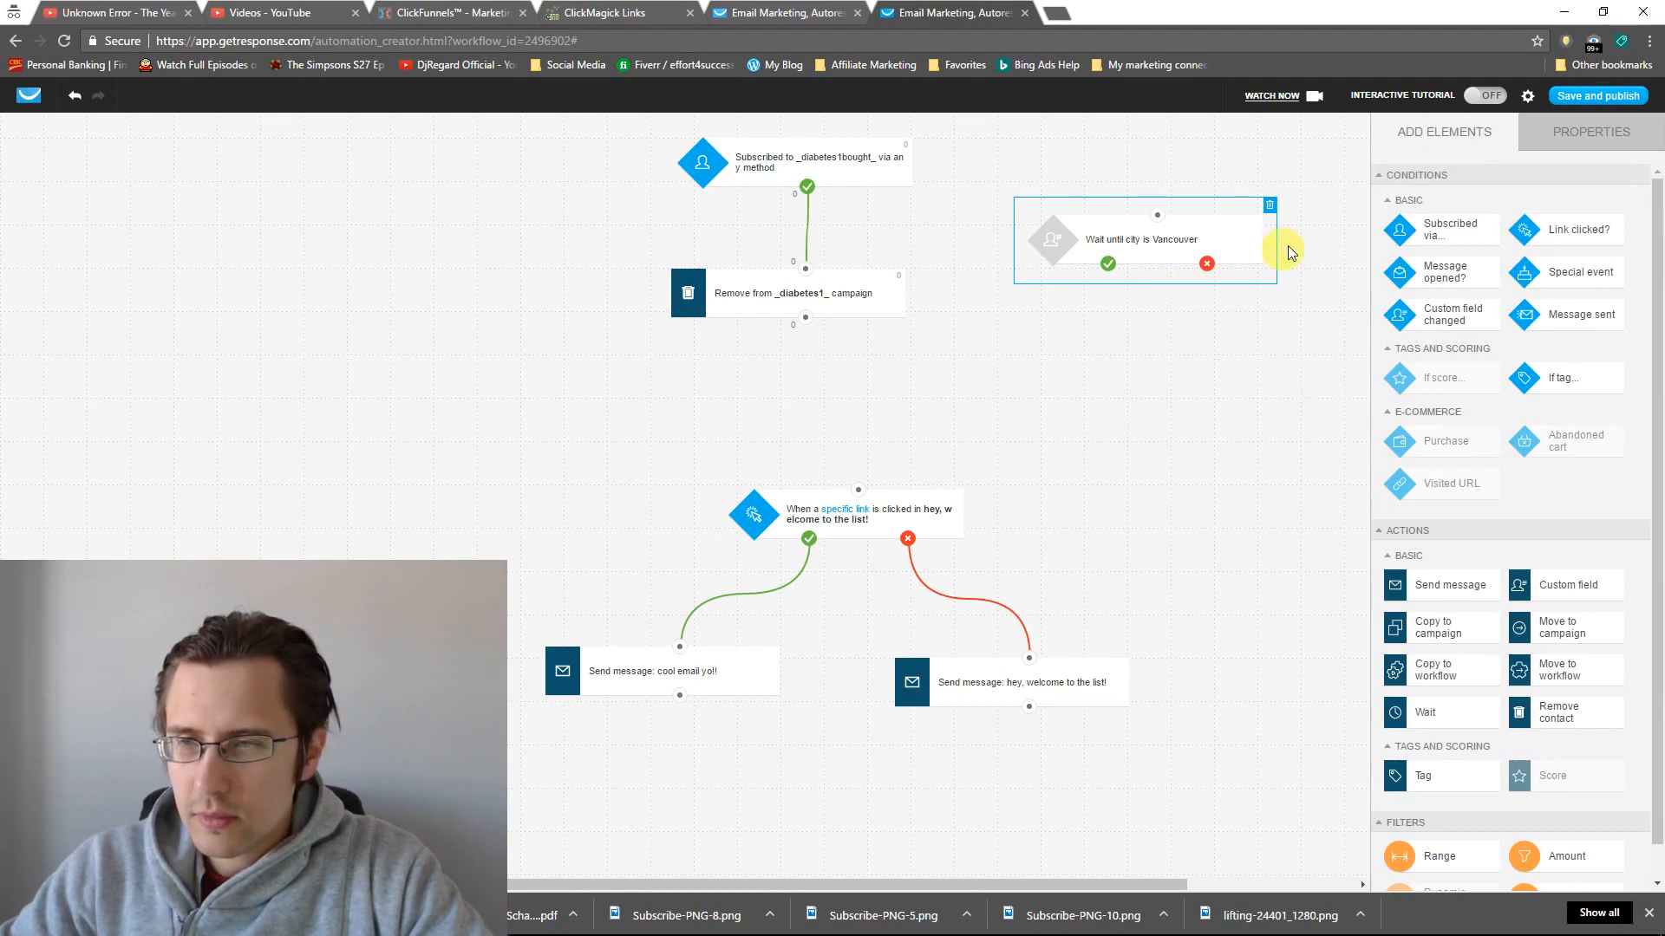
{"action": "right_click", "coordinate": [1602, 157]}
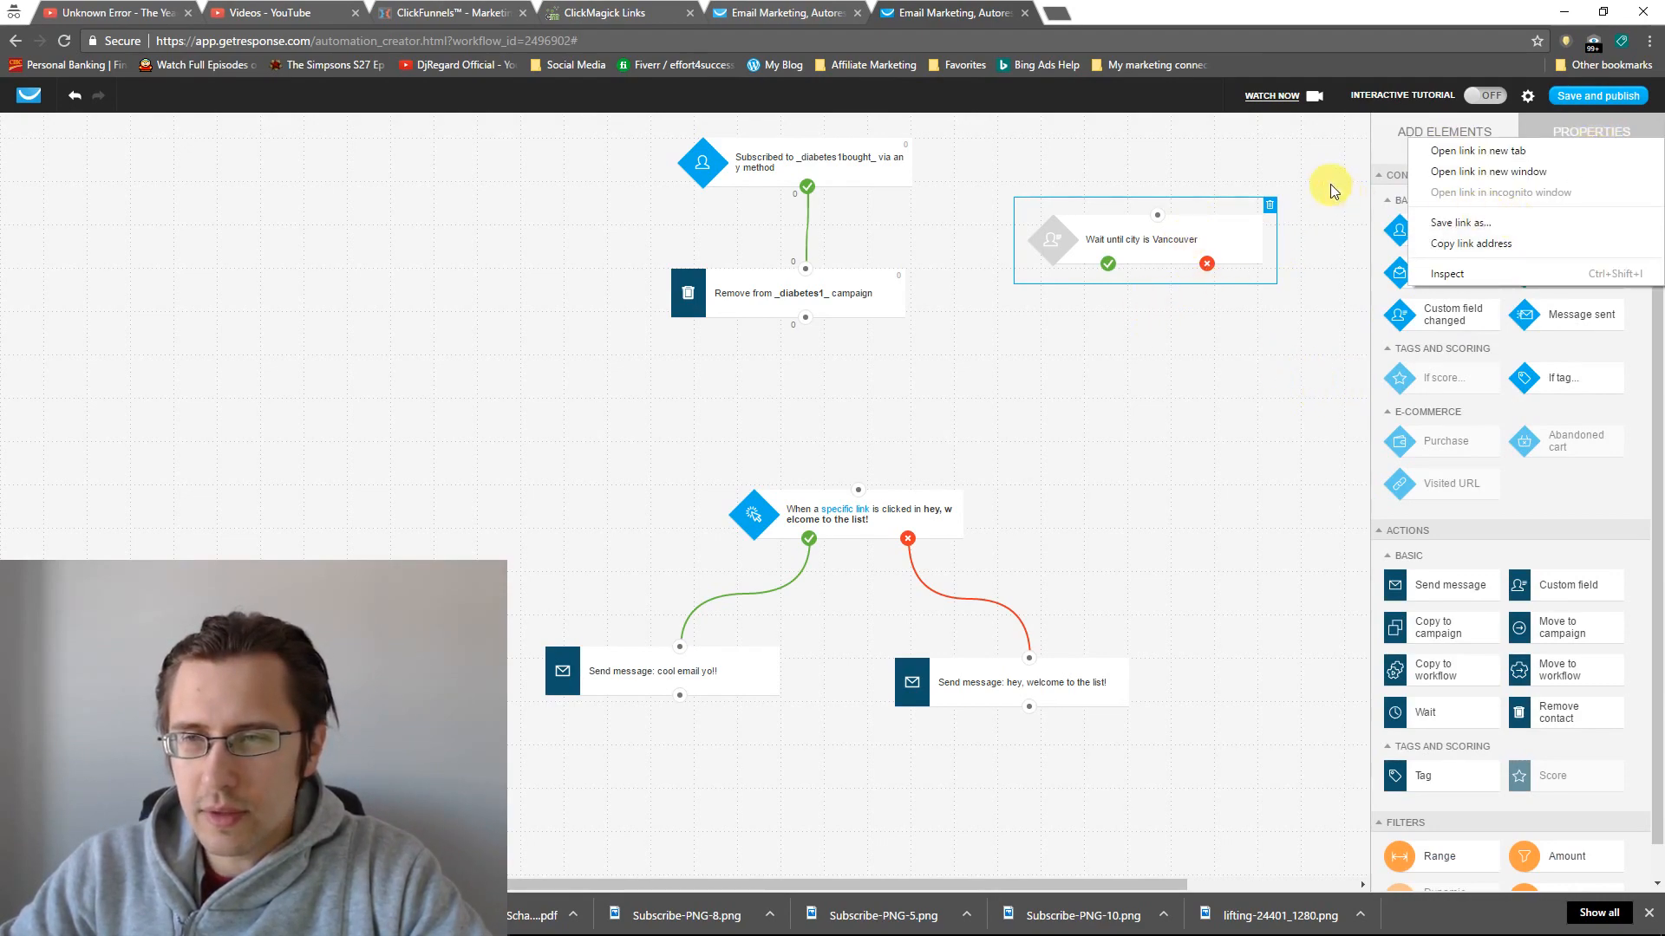
{"action": "left_click", "coordinate": [996, 268]}
{"action": "left_click", "coordinate": [1209, 227]}
{"action": "left_click", "coordinate": [1567, 135]}
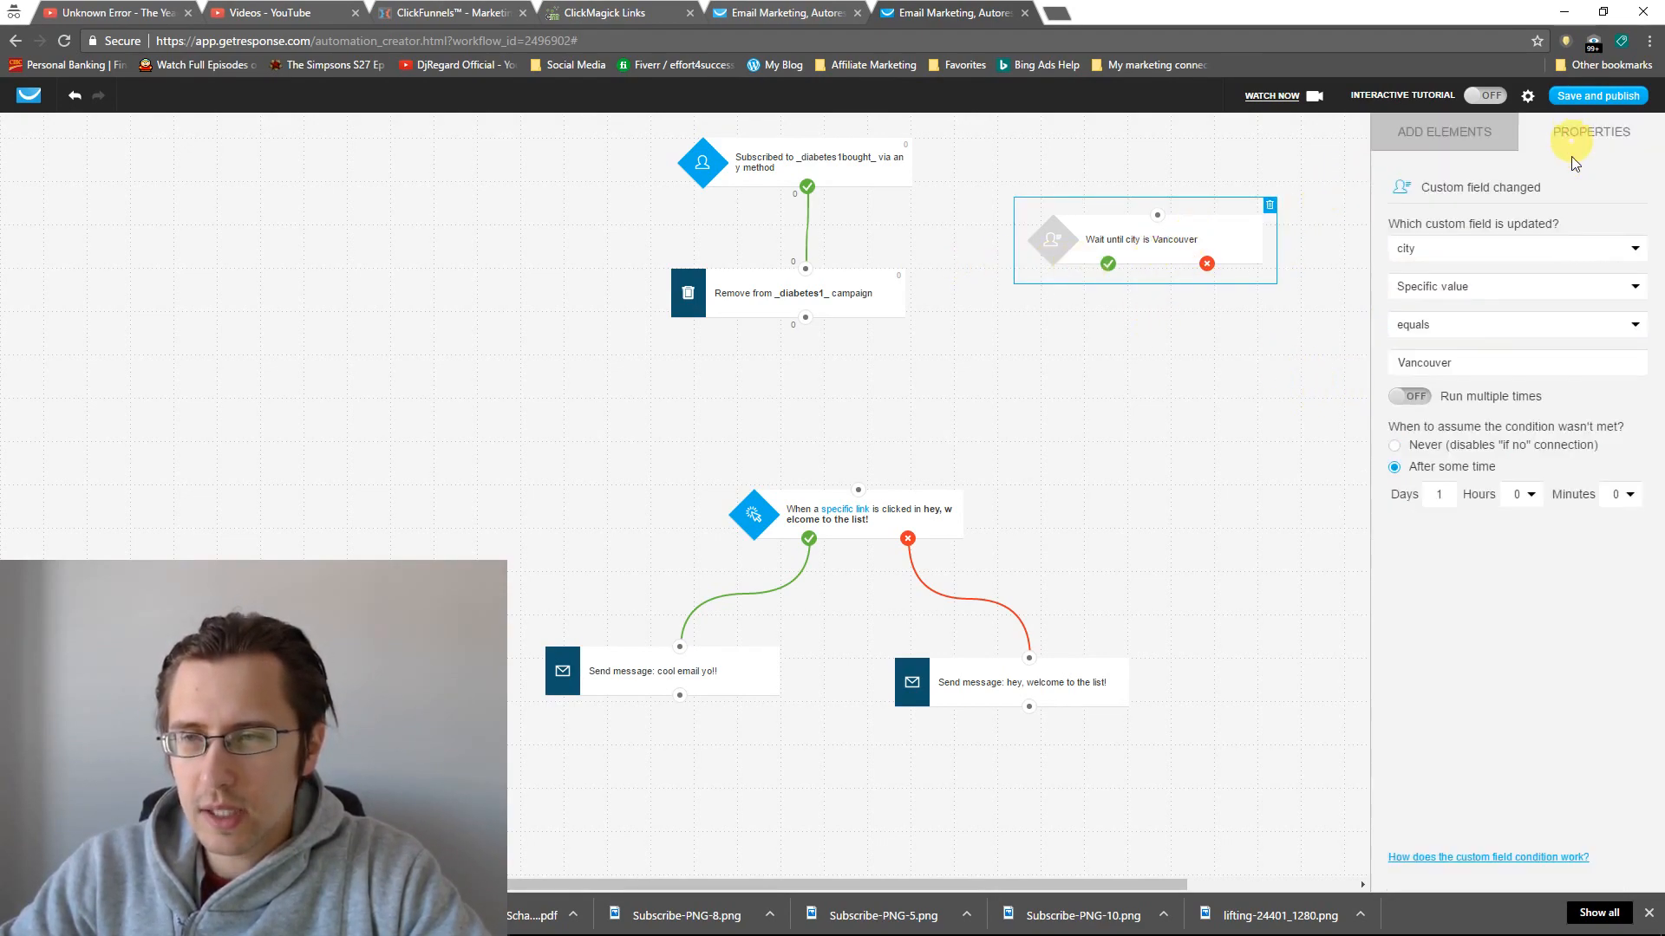
{"action": "left_click", "coordinate": [1504, 249]}
{"action": "left_click_drag", "start_coordinate": [1638, 308], "coordinate": [1638, 350]}
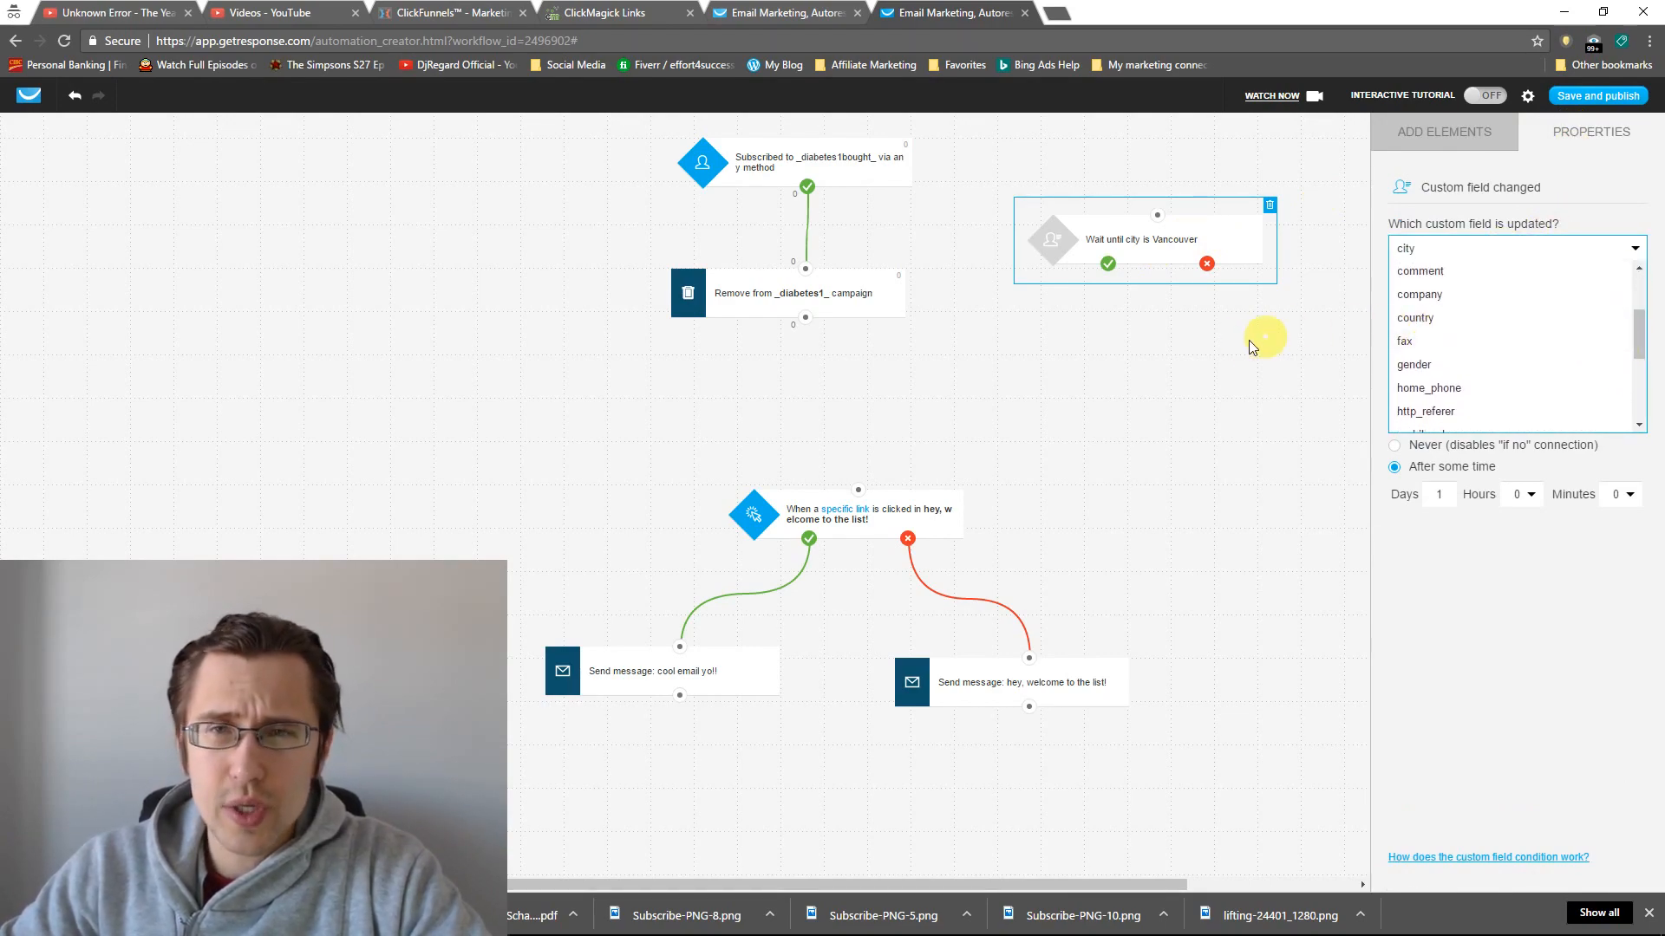
{"action": "left_click", "coordinate": [1322, 308]}
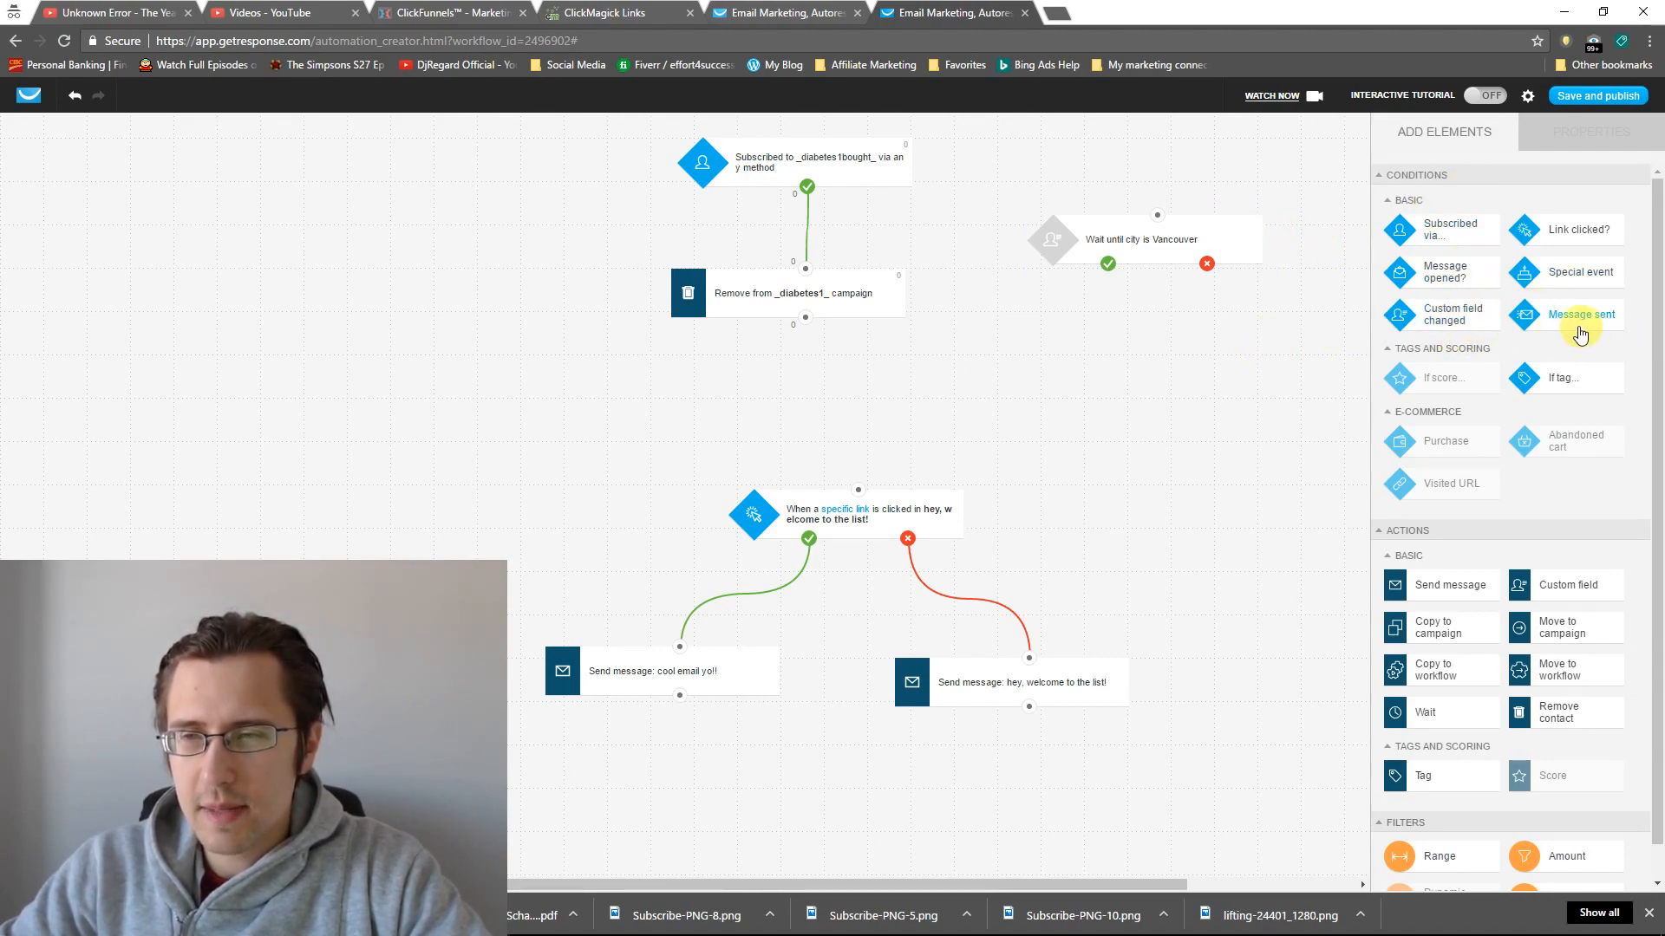
- Add a Message sent condition below the city condition, reposition it slightly, and delete it
{"action": "left_click_drag", "start_coordinate": [1582, 314], "coordinate": [1162, 383]}
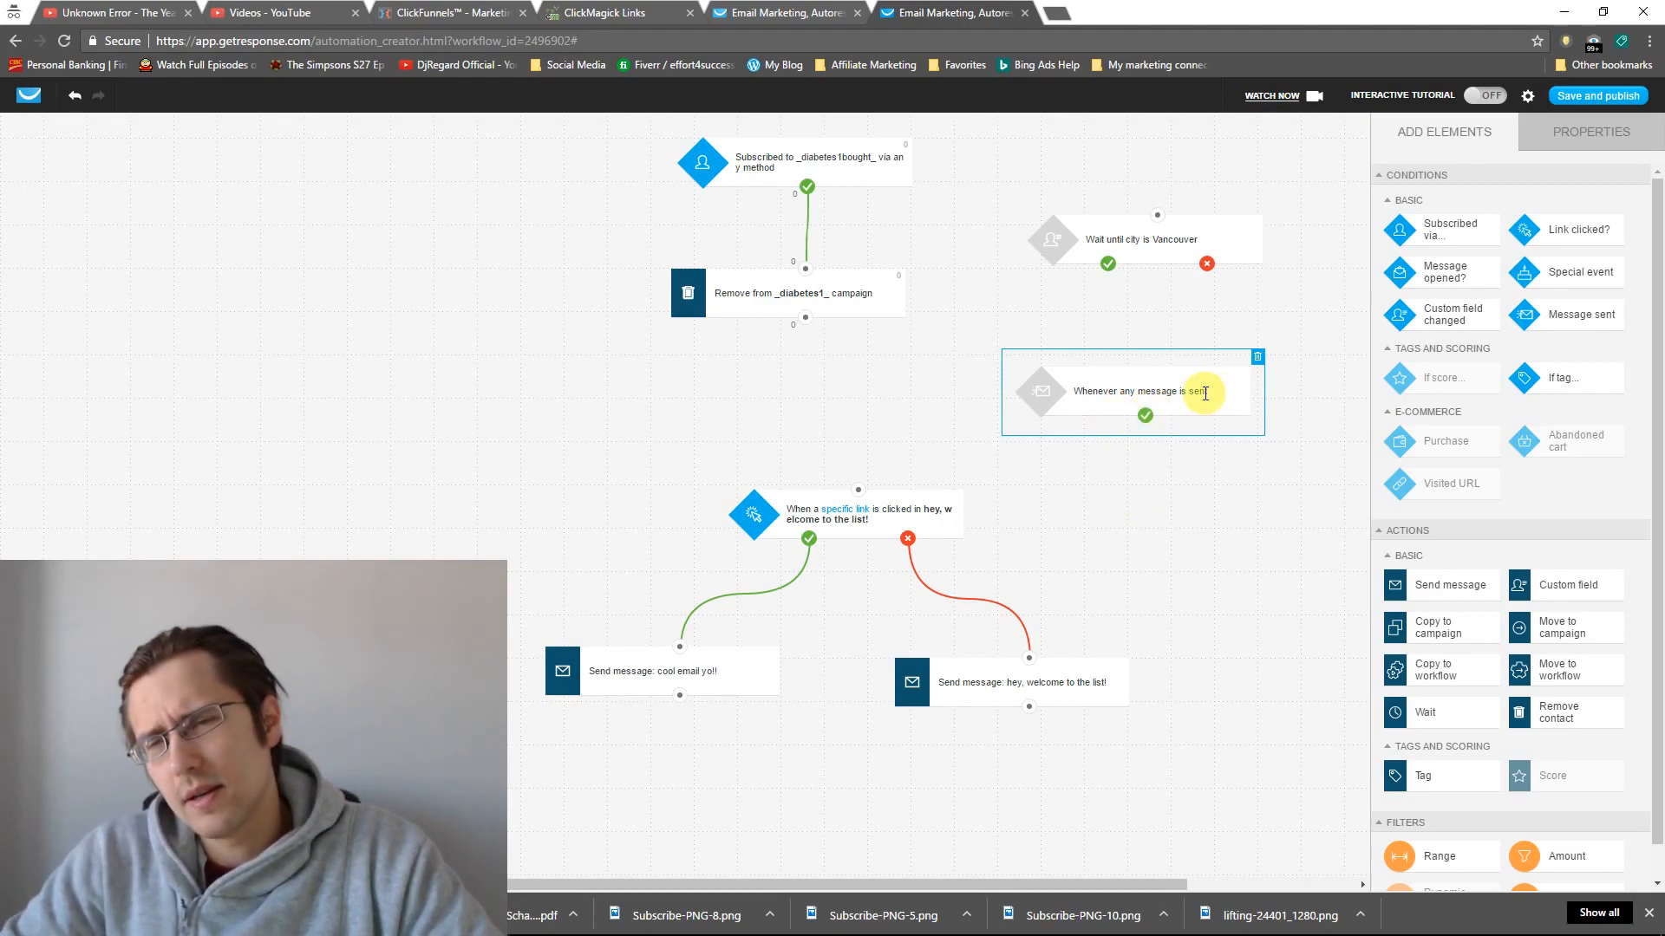
{"action": "left_click_drag", "start_coordinate": [1205, 392], "coordinate": [1163, 377]}
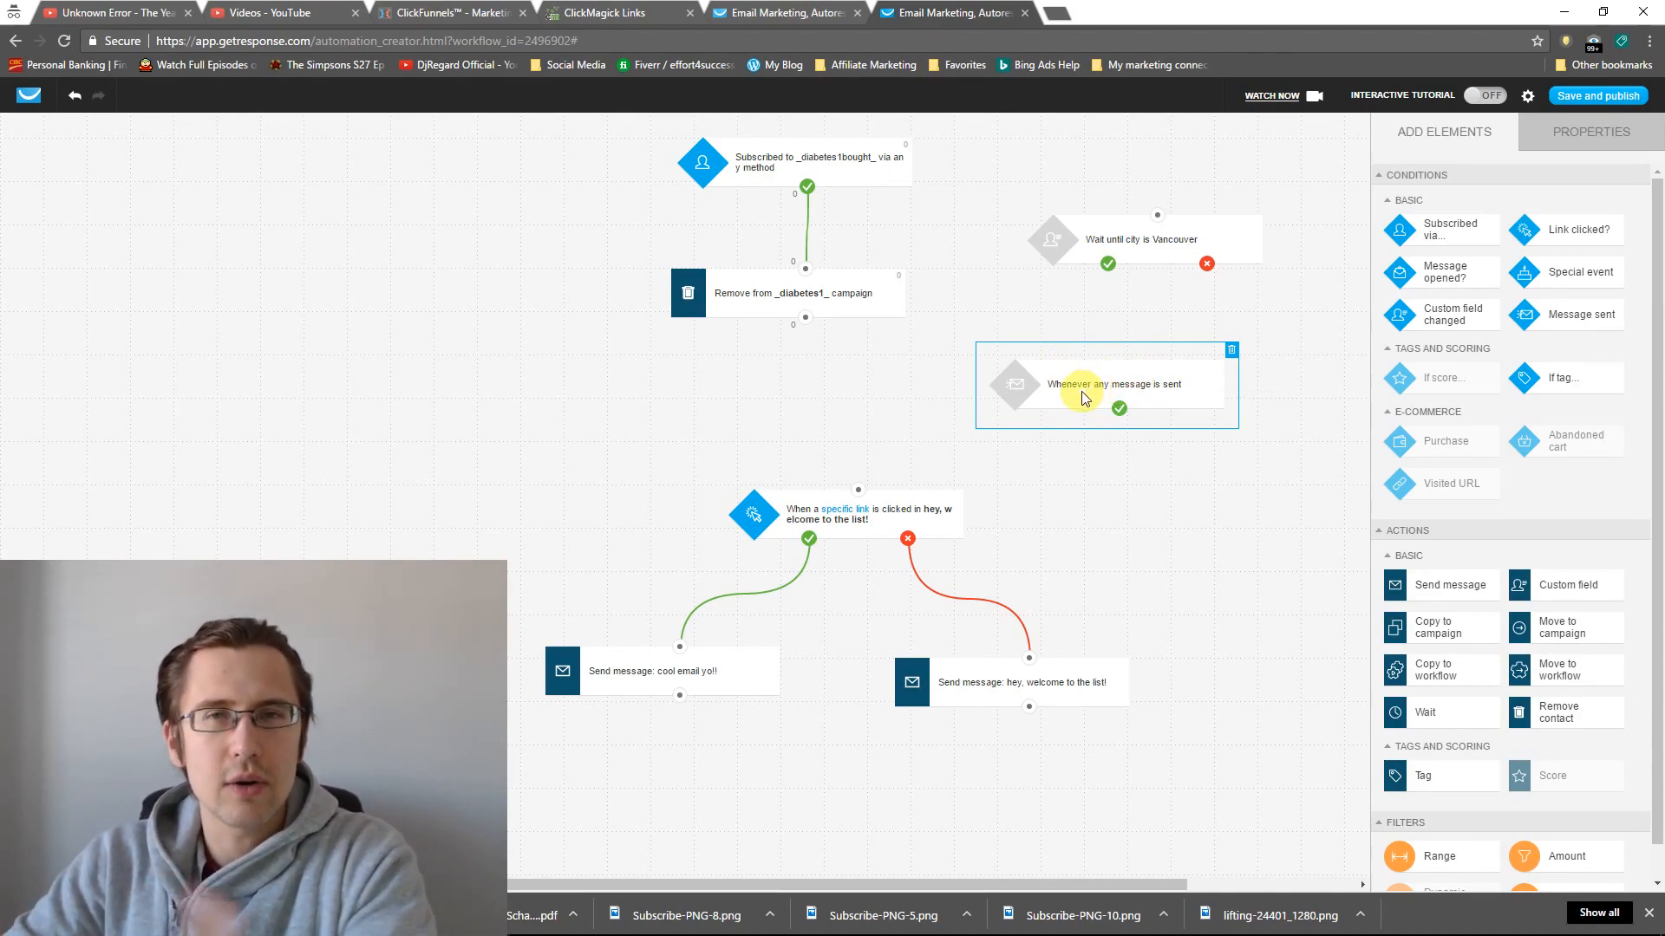
{"action": "left_click", "coordinate": [1230, 349]}
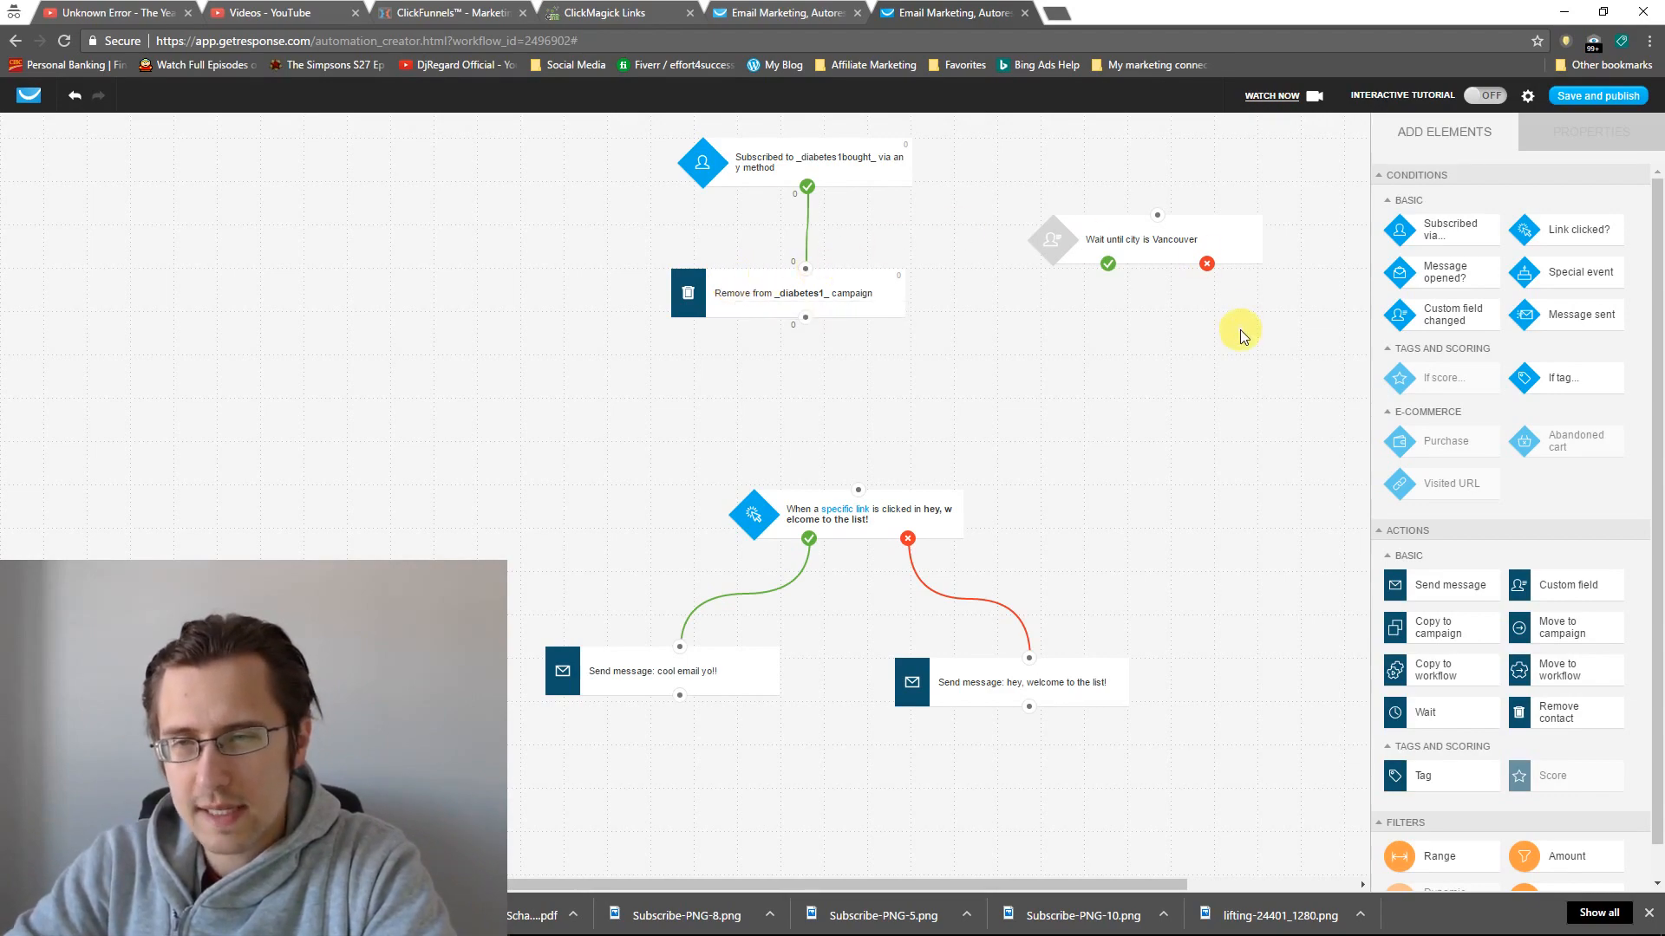
- Check the availability notes of the Purchase, Abandoned cart and If score conditions
{"action": "mouse_move", "coordinate": [1454, 448]}
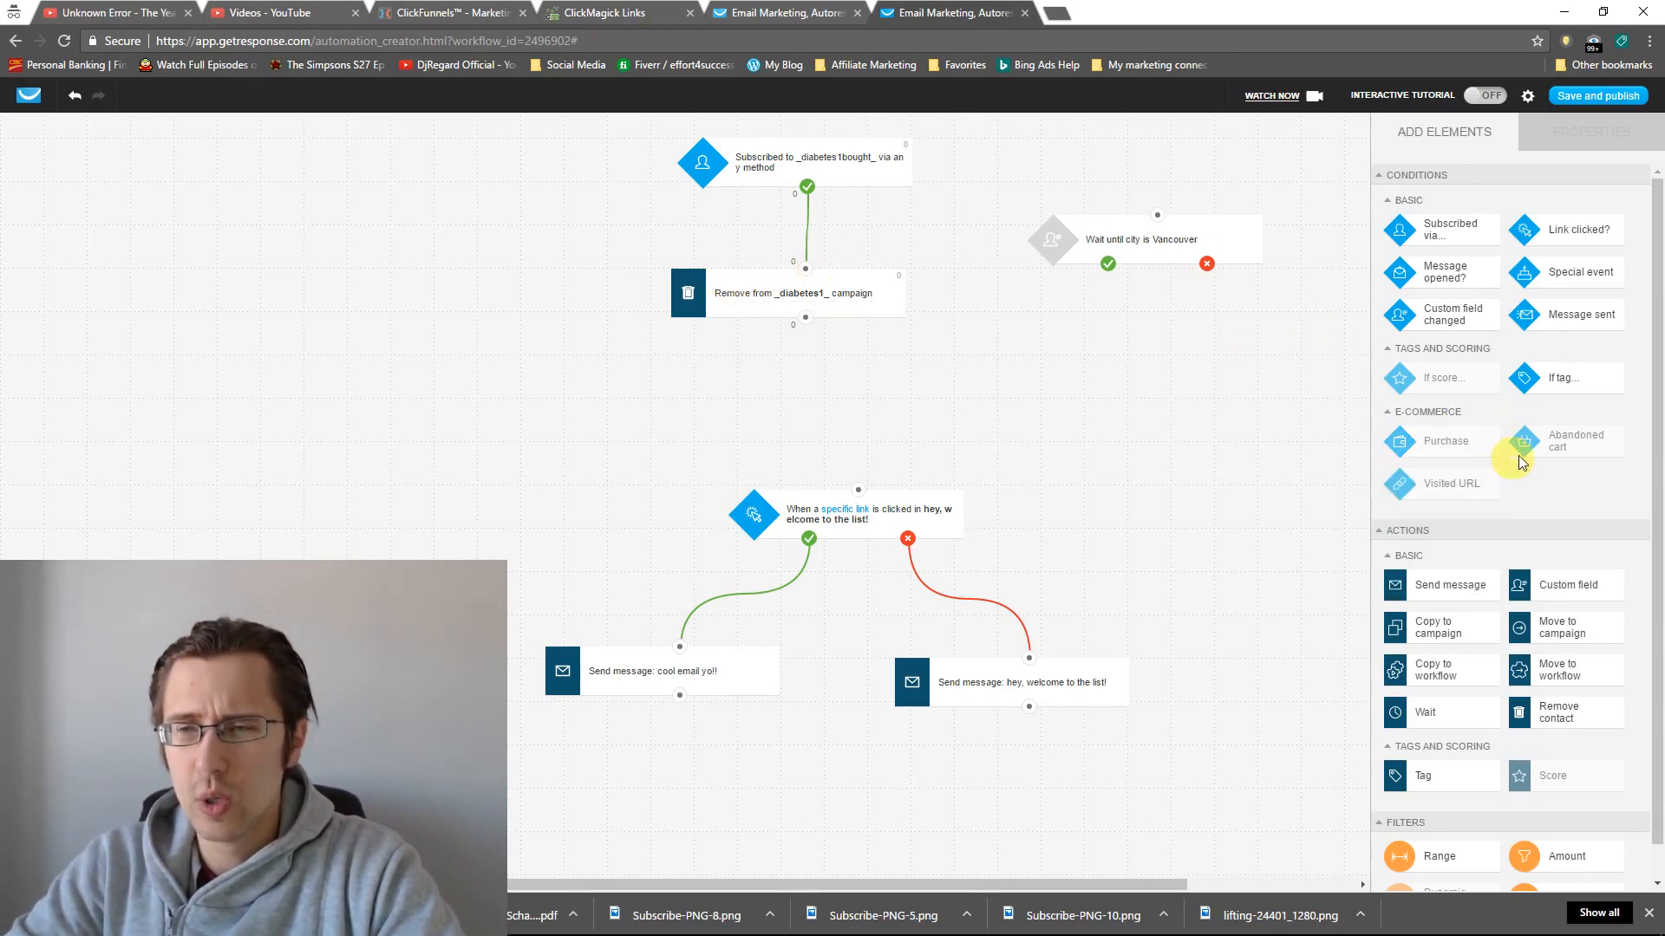
{"action": "mouse_move", "coordinate": [1568, 451]}
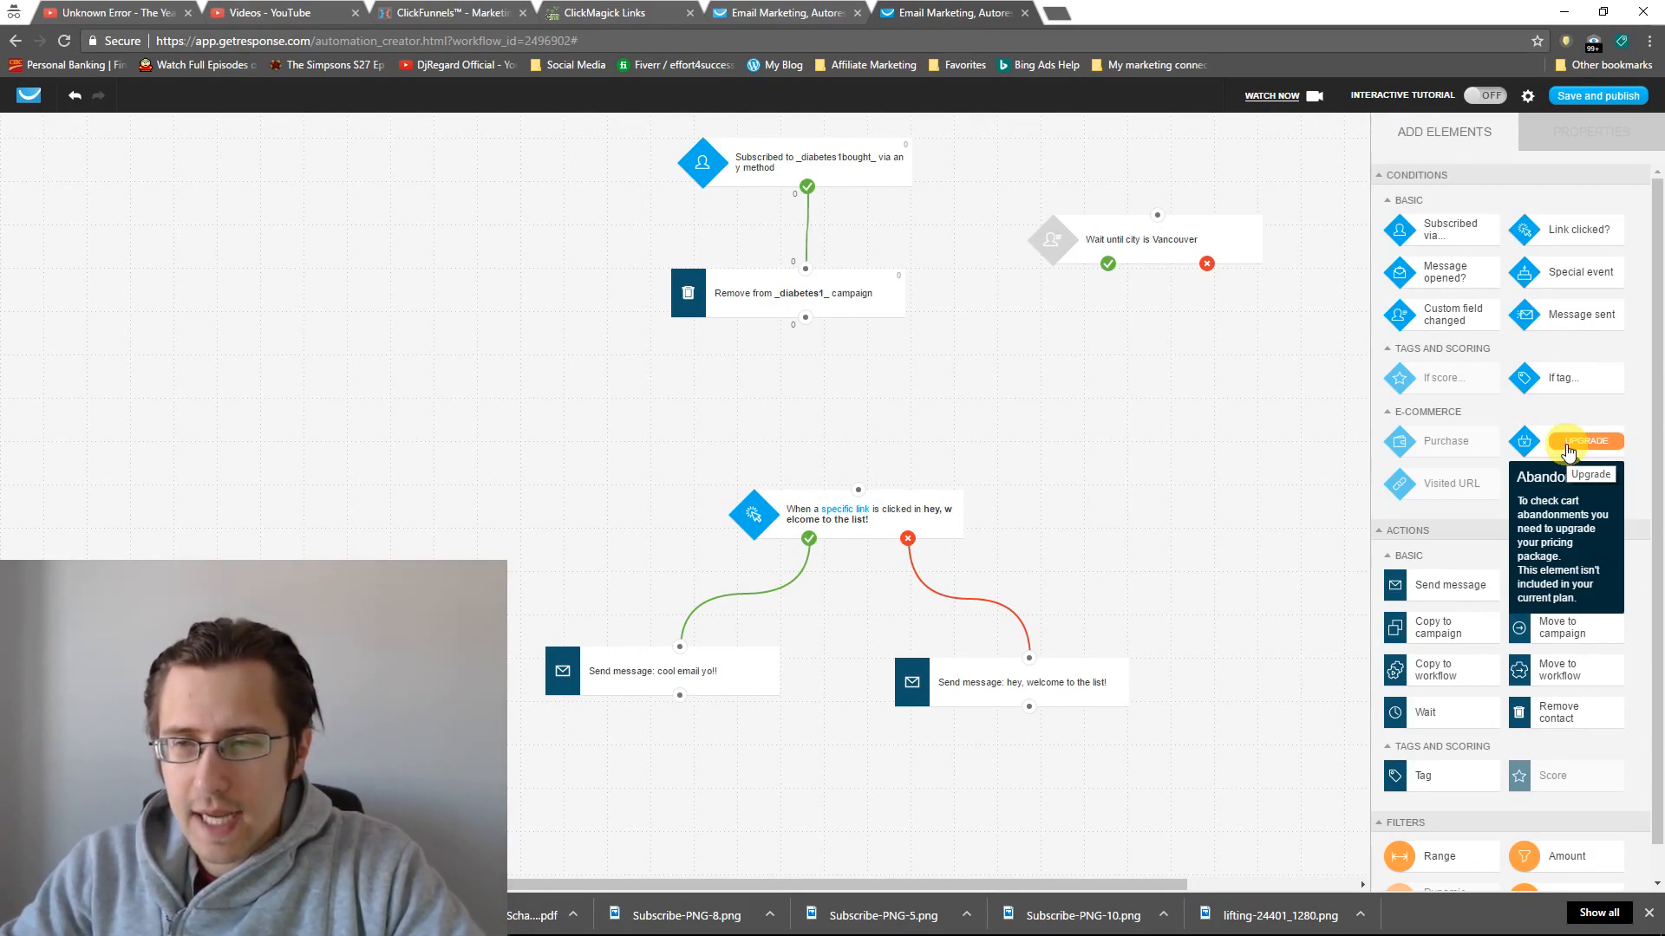
{"action": "mouse_move", "coordinate": [1409, 384]}
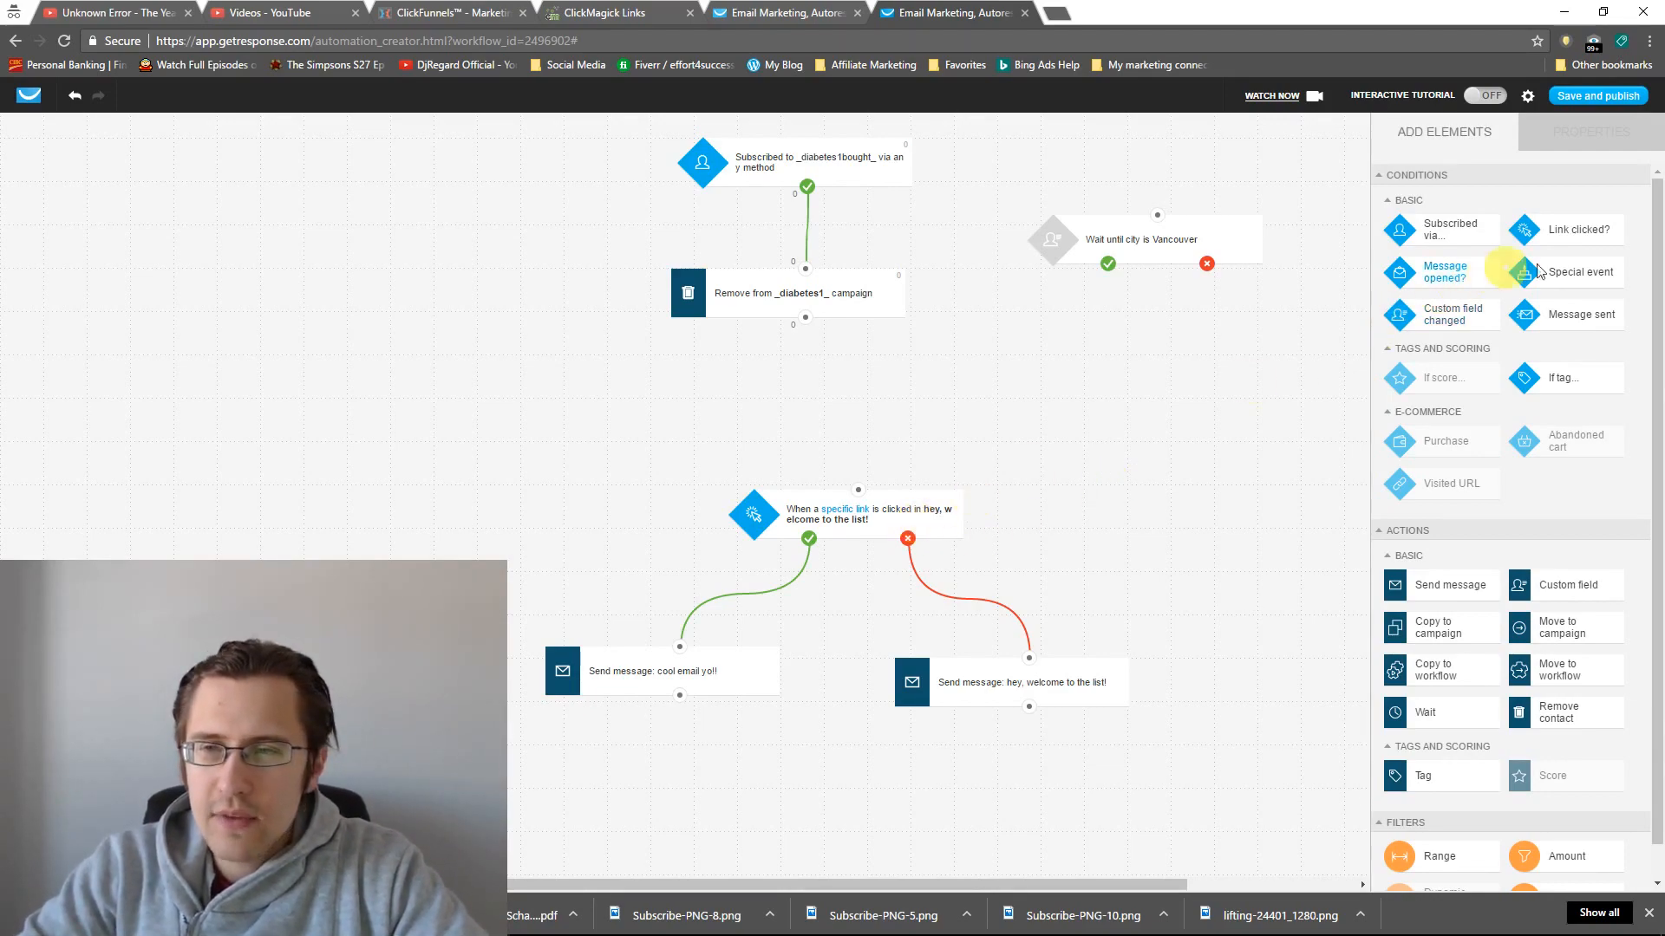
- Replace a newly added Message opened condition with a Link clicked condition beside the Subscribed condition, and view the new condition's properties
{"action": "left_click_drag", "start_coordinate": [1470, 286], "coordinate": [336, 270]}
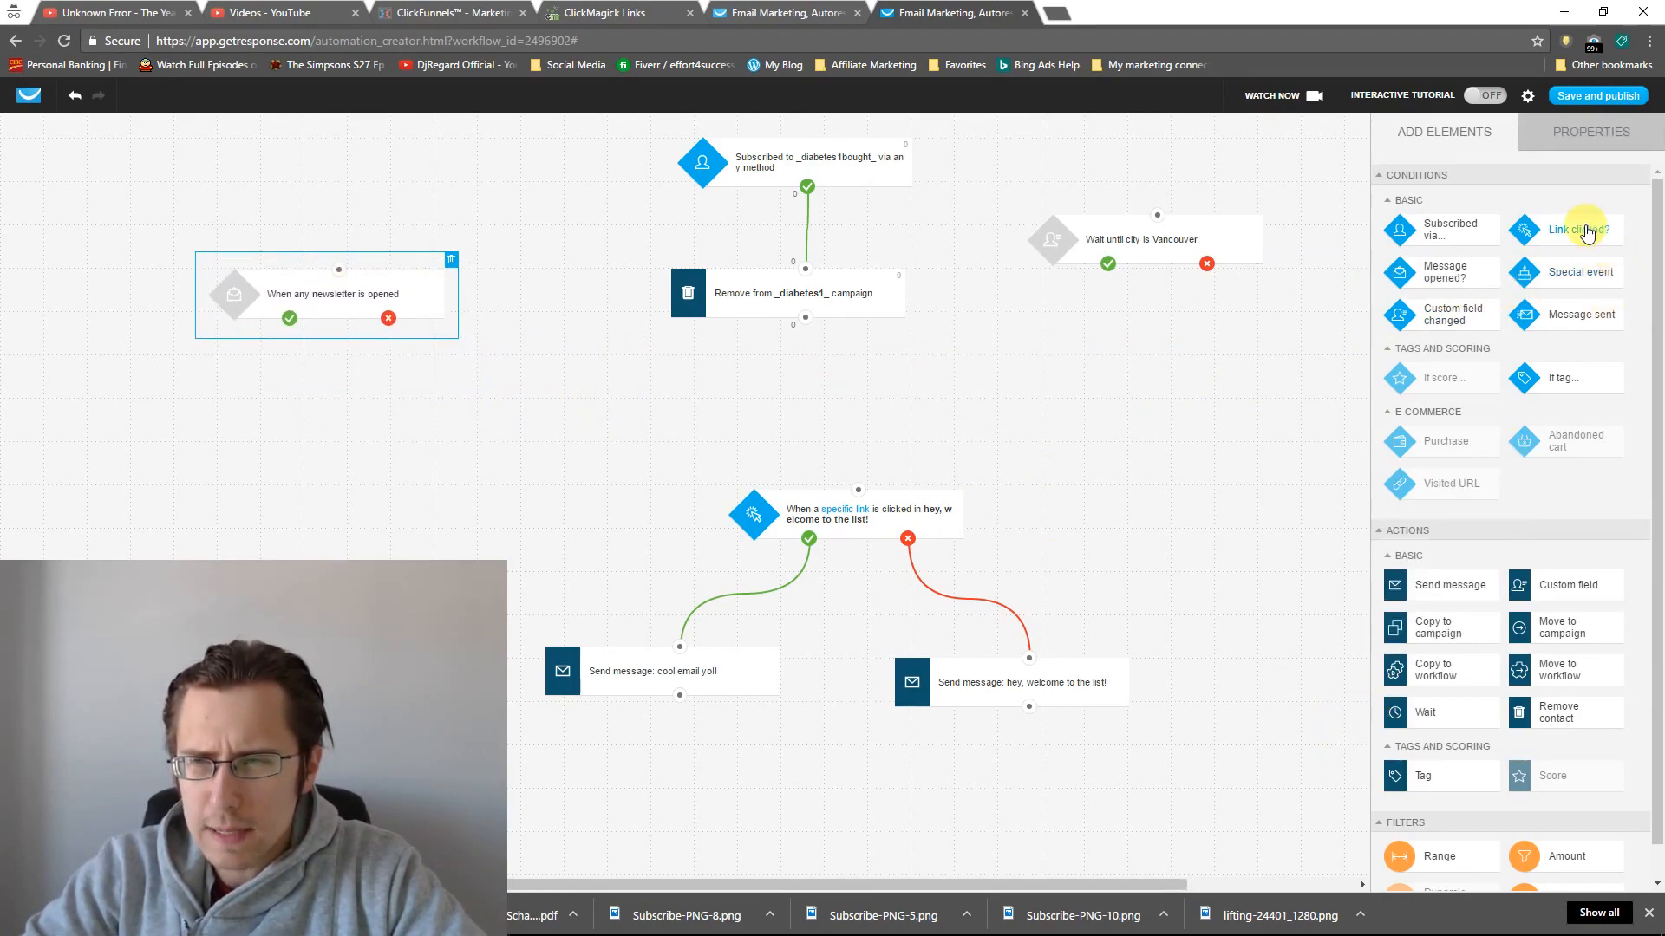
{"action": "left_click_drag", "start_coordinate": [1587, 233], "coordinate": [451, 227]}
{"action": "left_click", "coordinate": [361, 286]}
{"action": "left_click", "coordinate": [451, 261]}
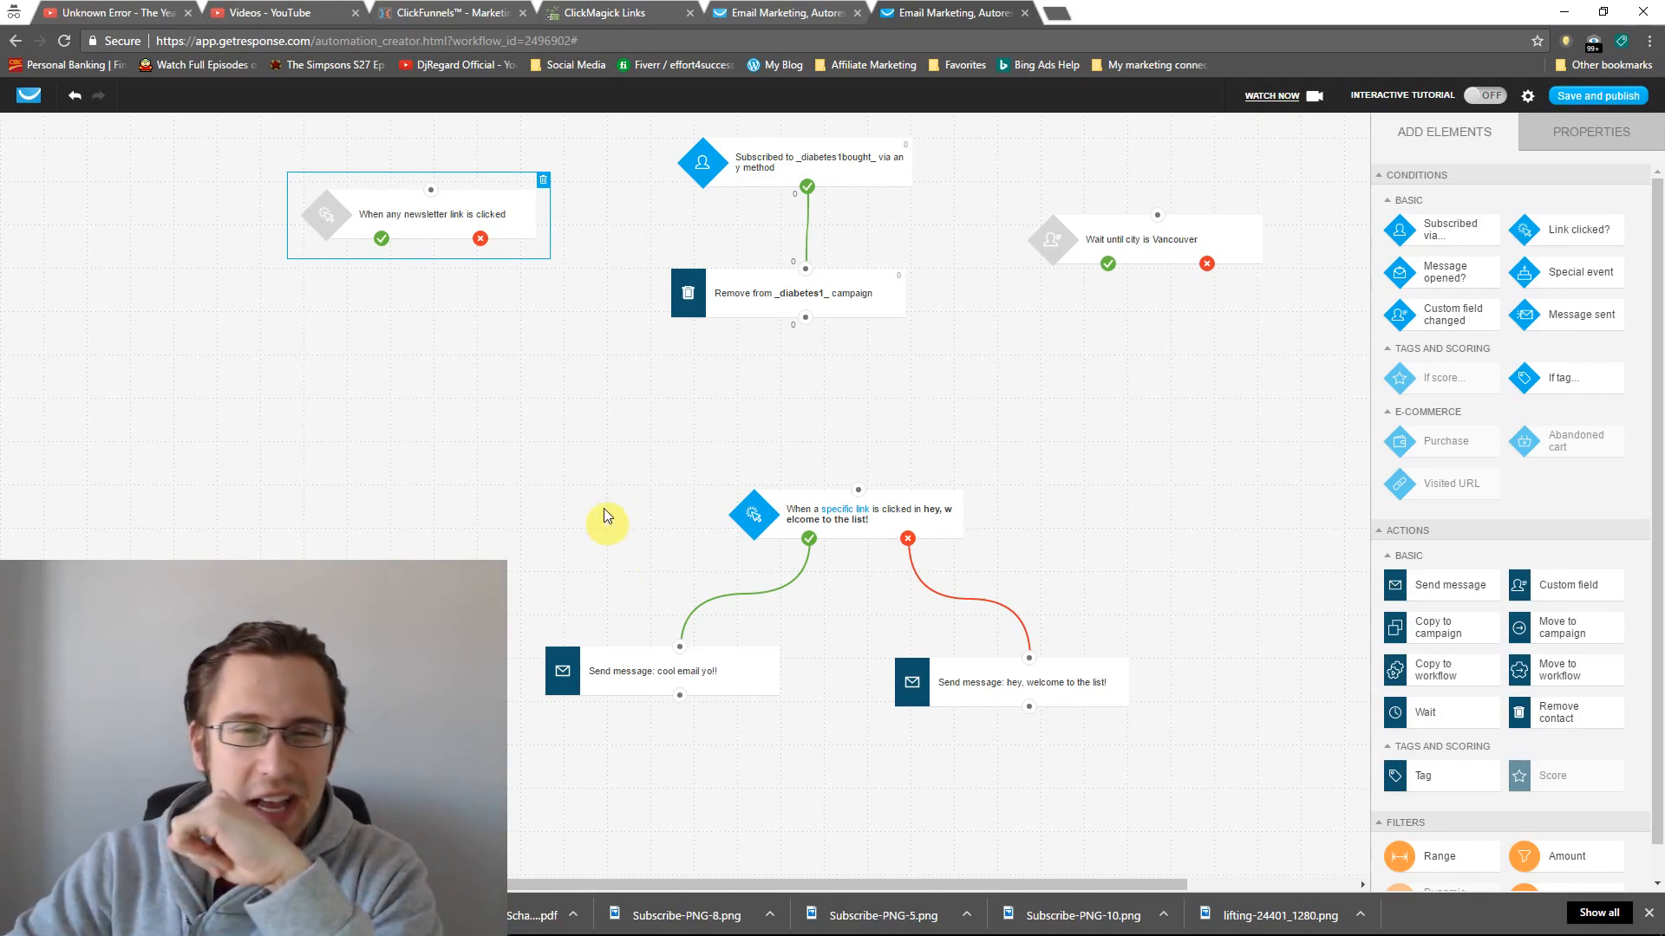
{"action": "left_click", "coordinate": [437, 217]}
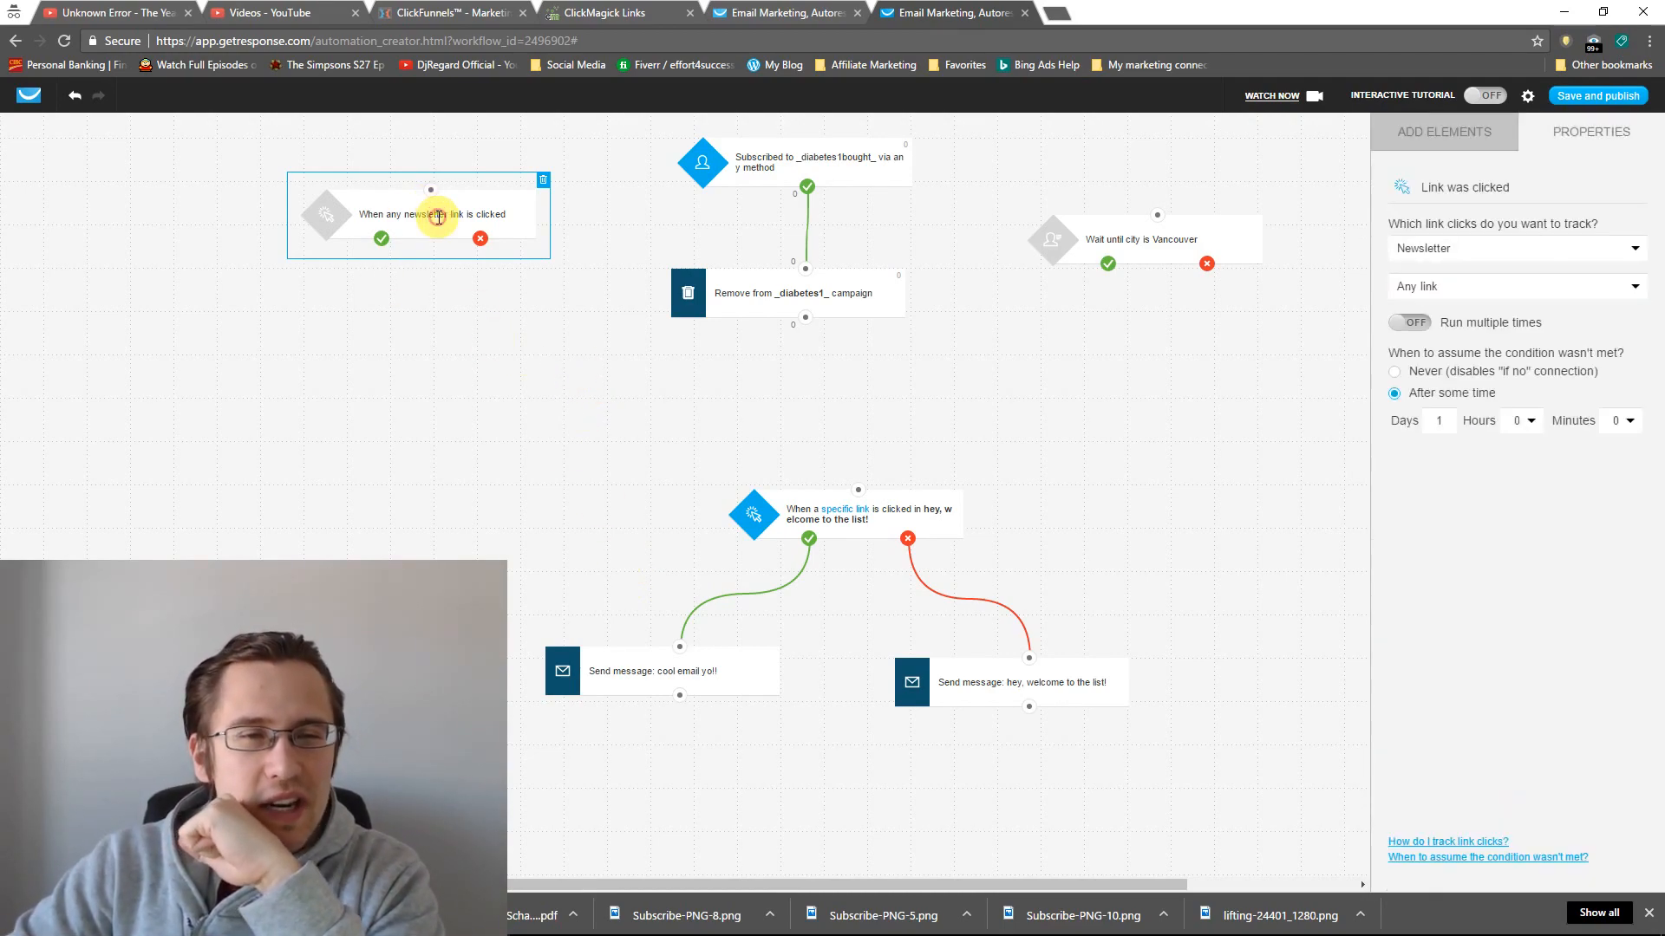
{"action": "left_click", "coordinate": [1453, 132]}
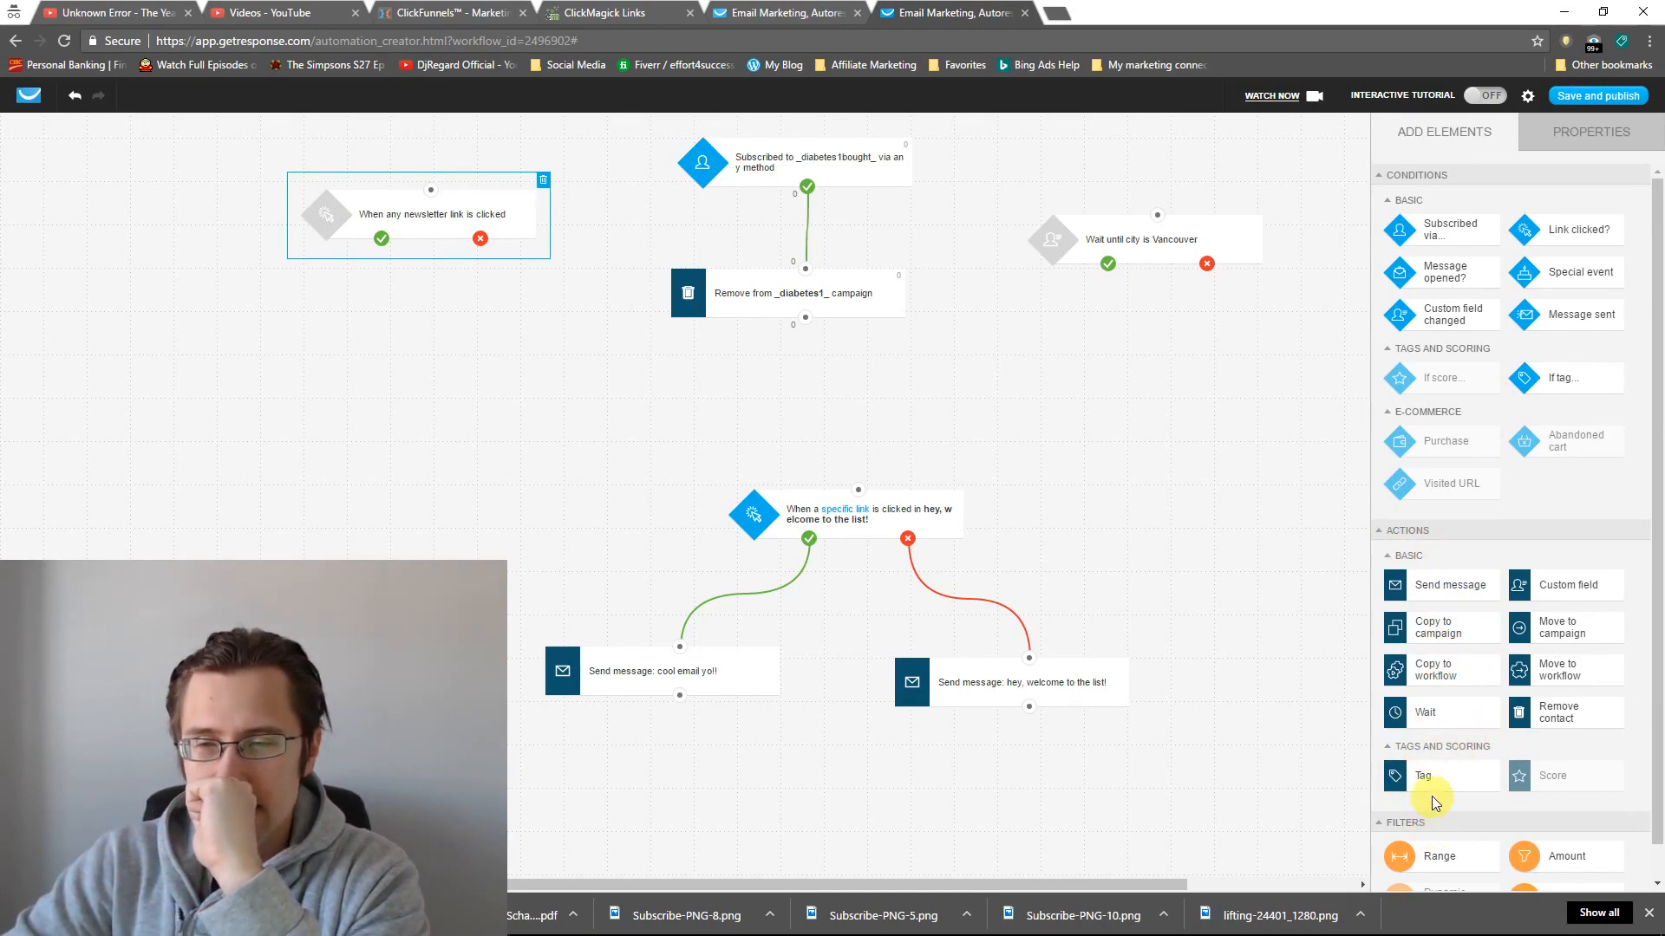
- Add a Tag action below the newsletter link condition, keep it on Assign, and list the selectable tags
{"action": "left_click_drag", "start_coordinate": [1453, 783], "coordinate": [312, 347]}
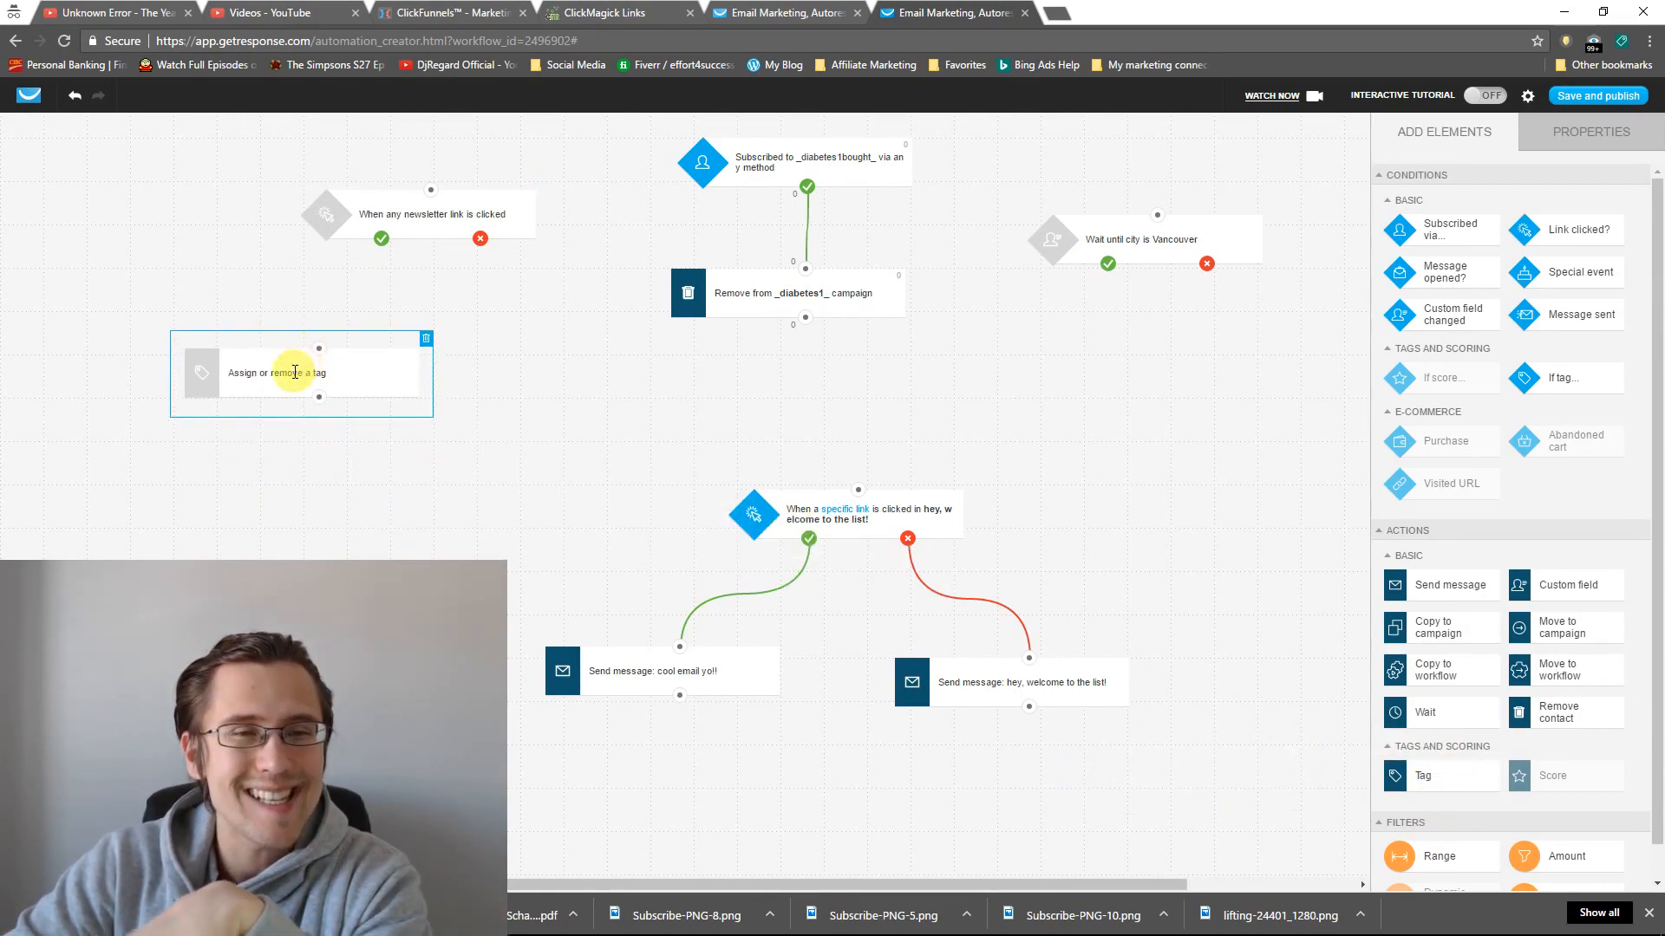
{"action": "left_click", "coordinate": [1587, 132]}
{"action": "left_click", "coordinate": [1446, 281]}
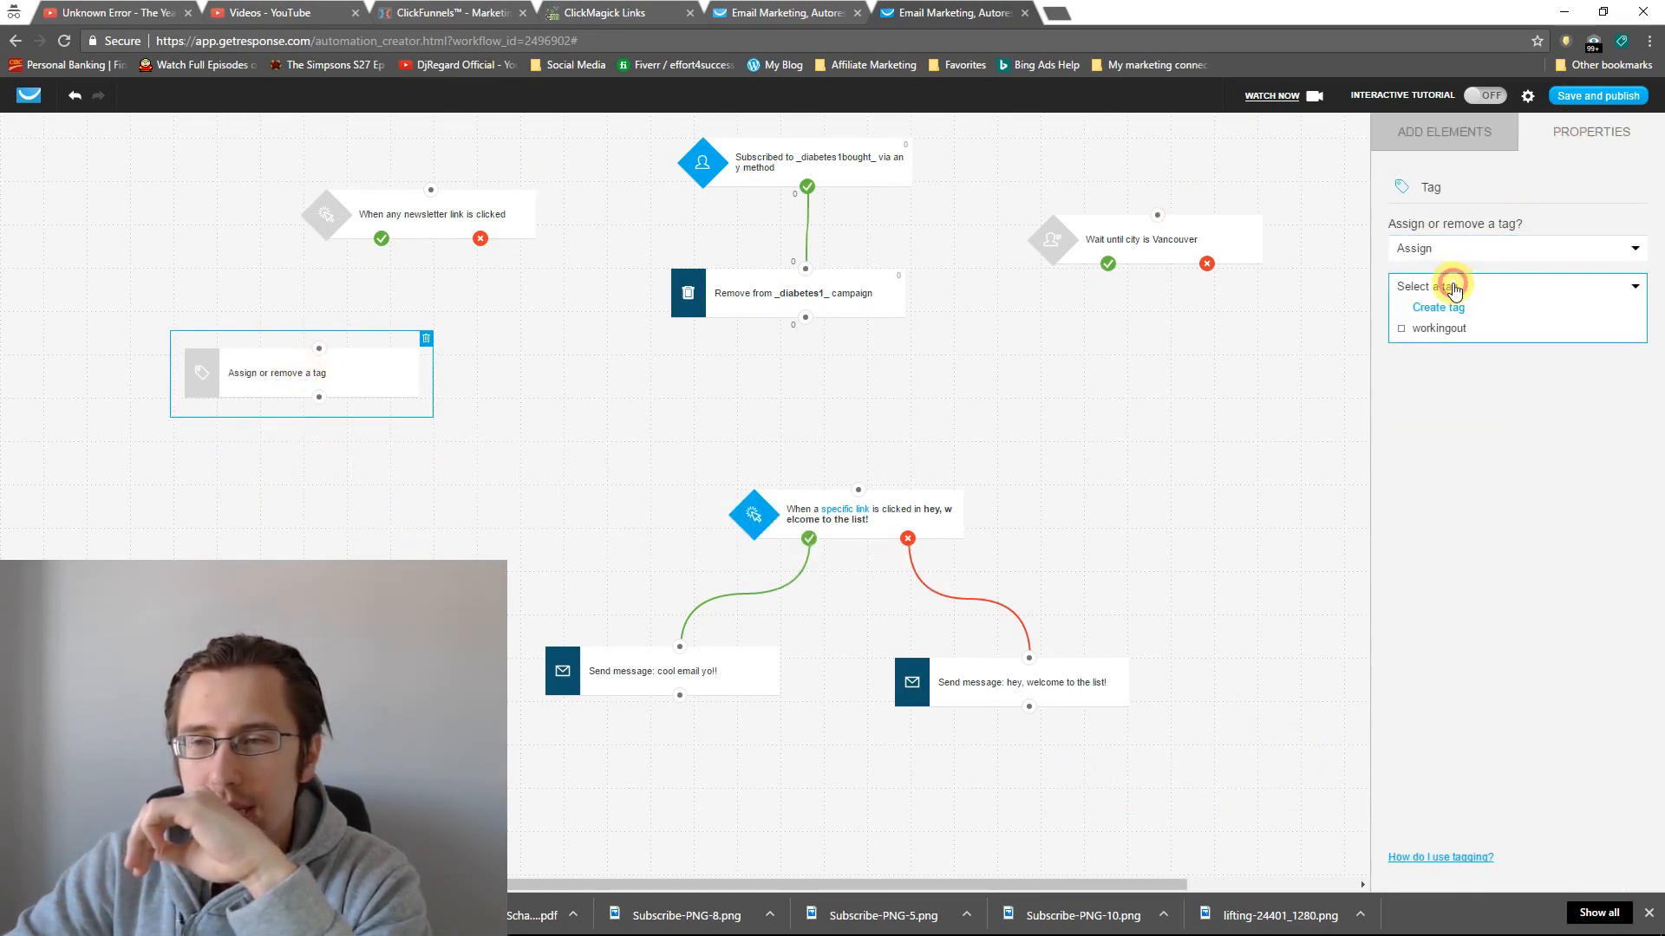
{"action": "left_click", "coordinate": [1456, 289]}
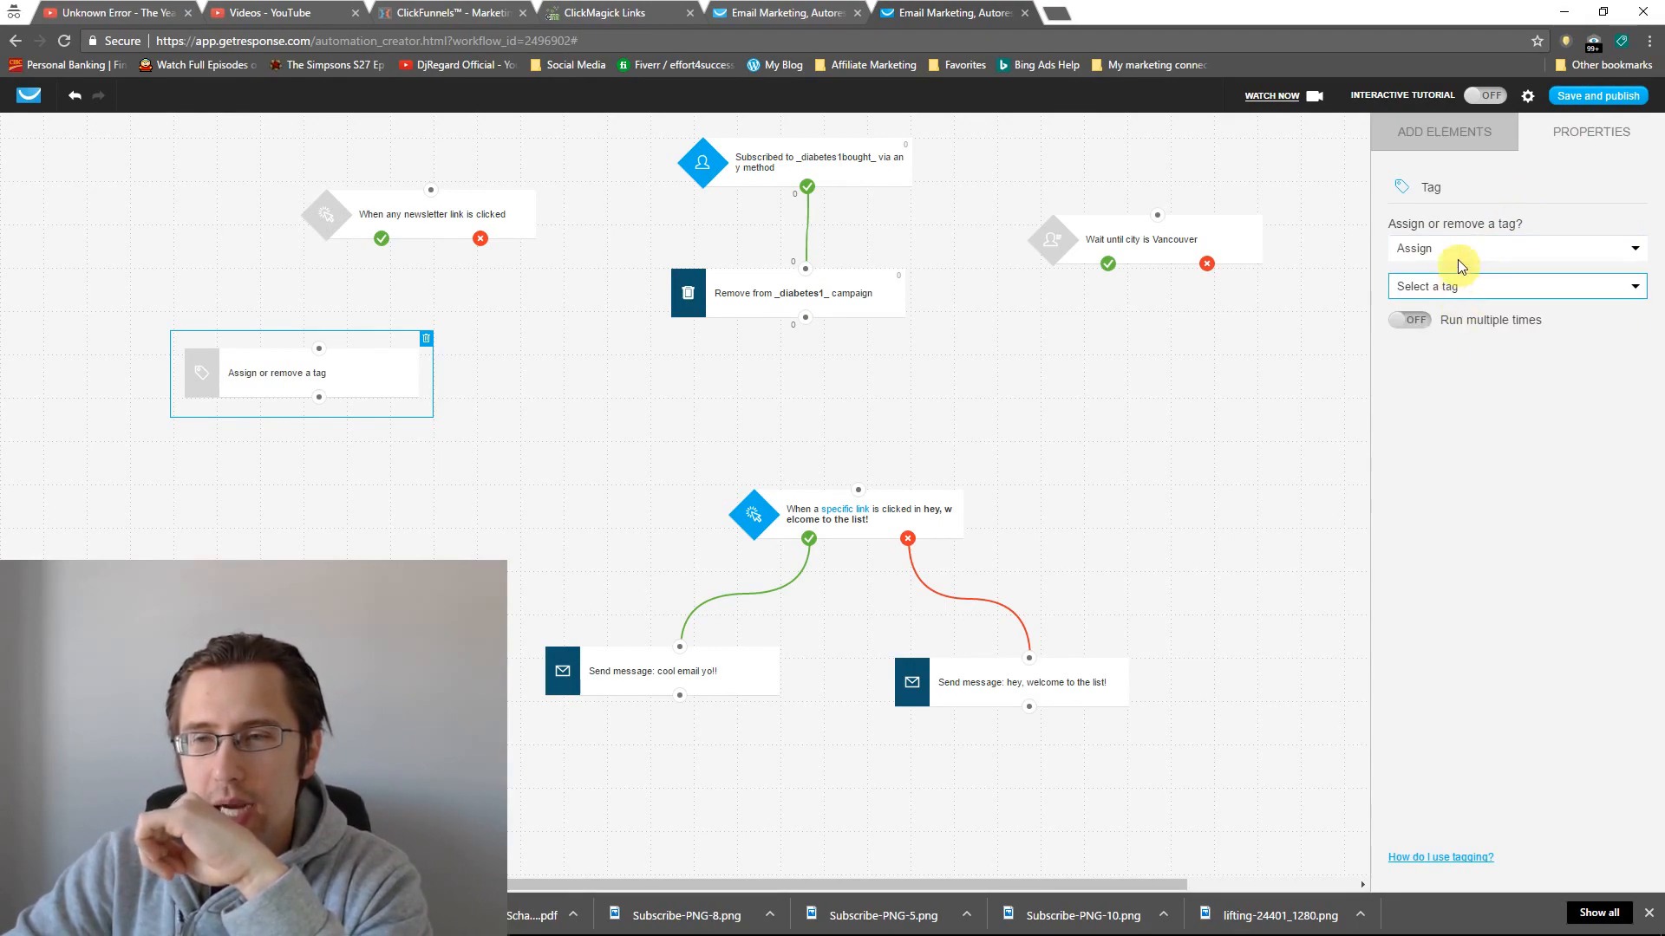
{"action": "left_click", "coordinate": [1456, 251]}
{"action": "left_click", "coordinate": [1455, 268]}
{"action": "left_click", "coordinate": [1474, 294]}
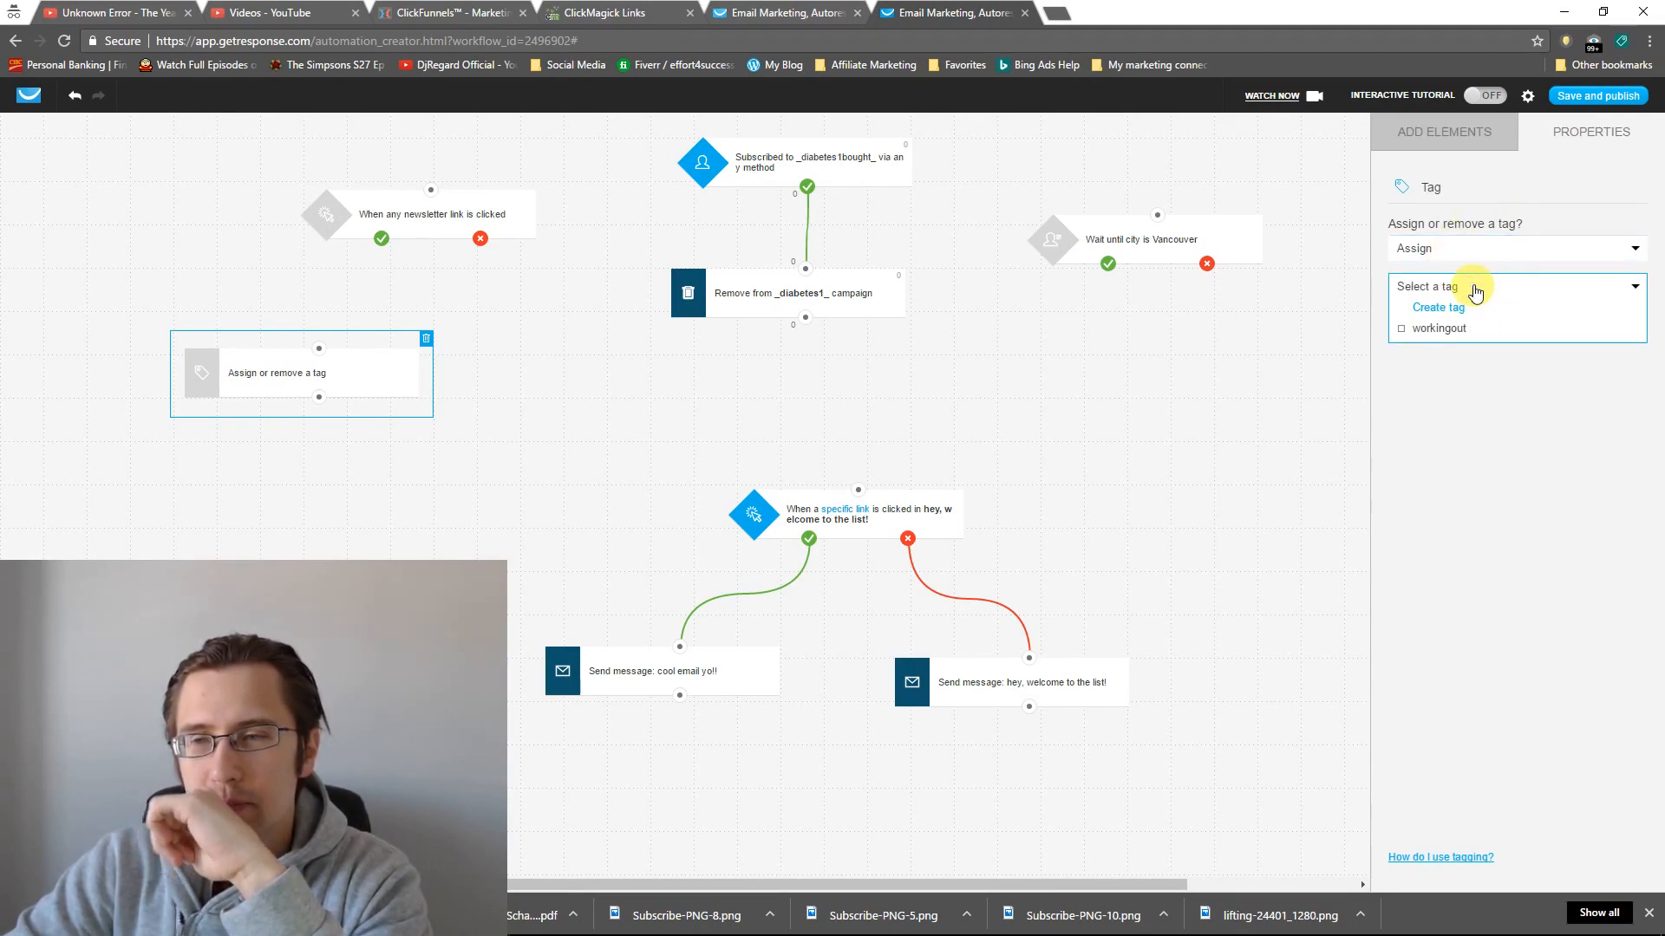
- Create the tag Beachappeal for the Tag action and connect the action to the newsletter link condition's yes branch
{"action": "left_click", "coordinate": [1440, 307]}
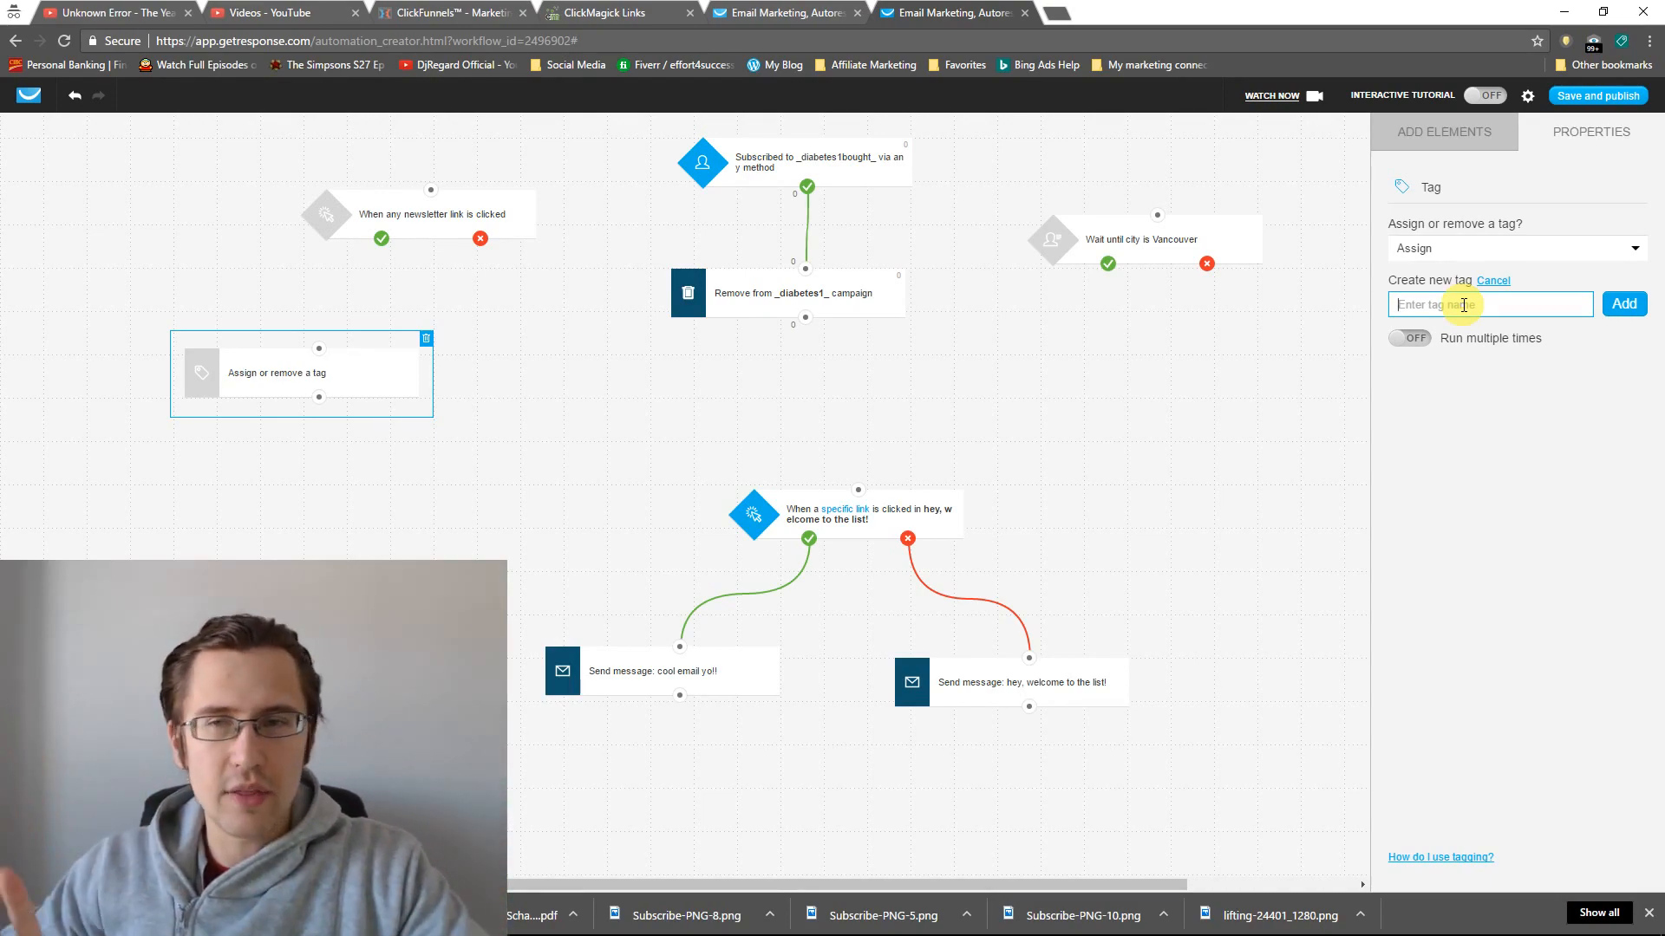
{"action": "type", "text": "Beach"}
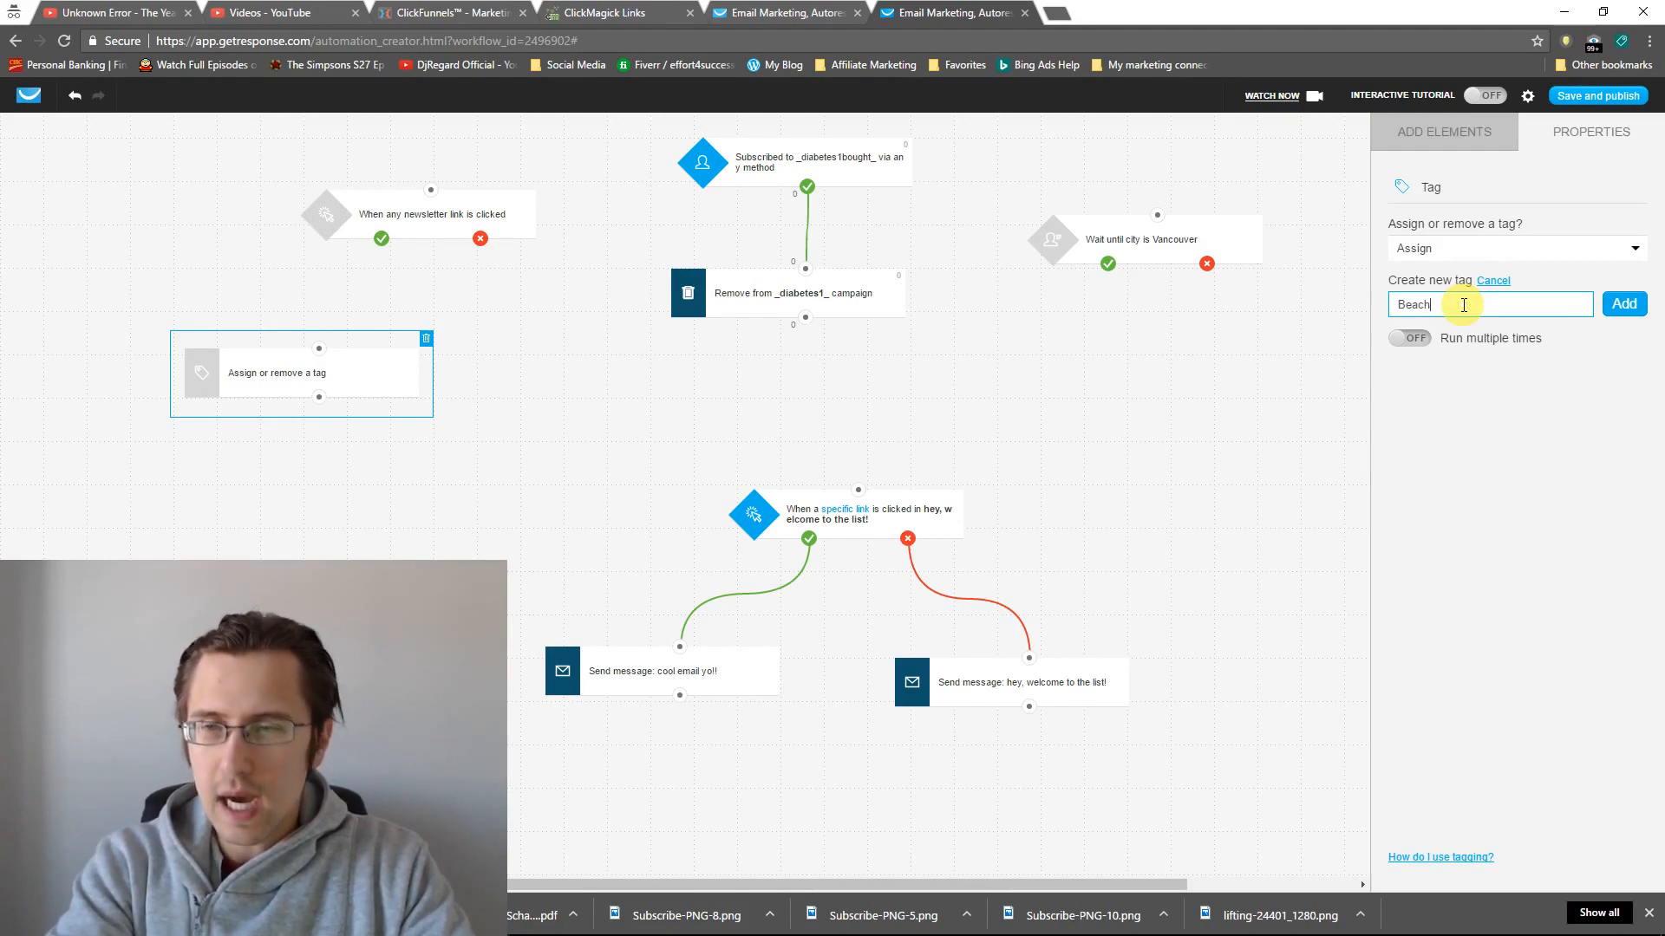
{"action": "type", "text": " appeal"}
{"action": "left_click", "coordinate": [1623, 305]}
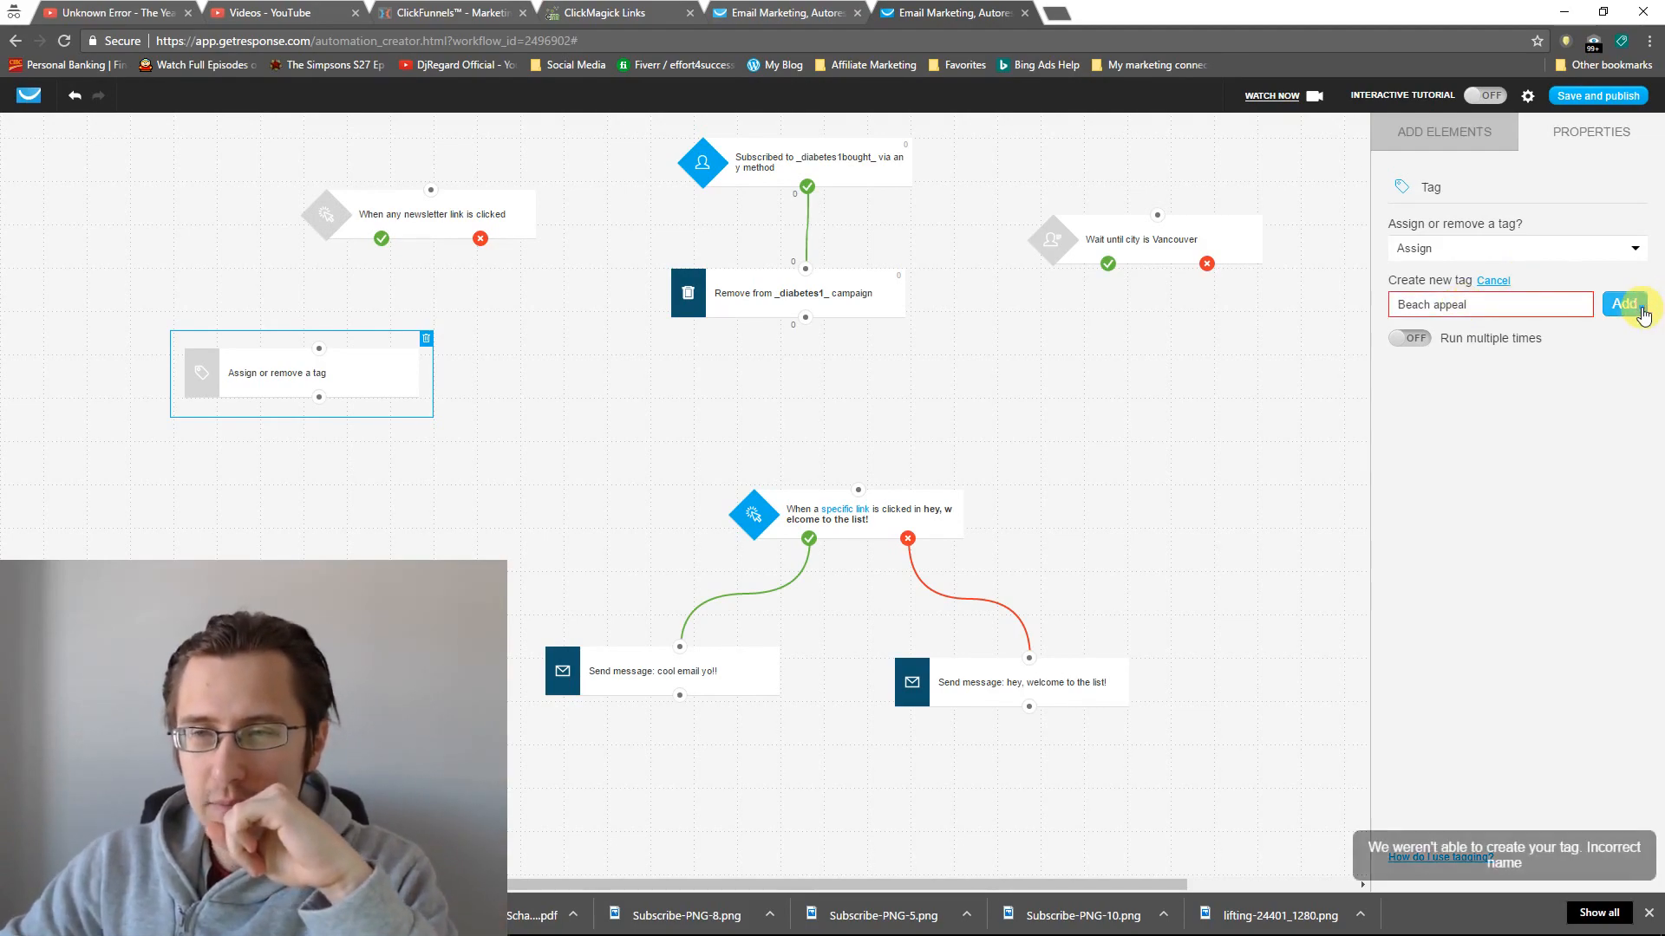
{"action": "left_click", "coordinate": [1439, 304]}
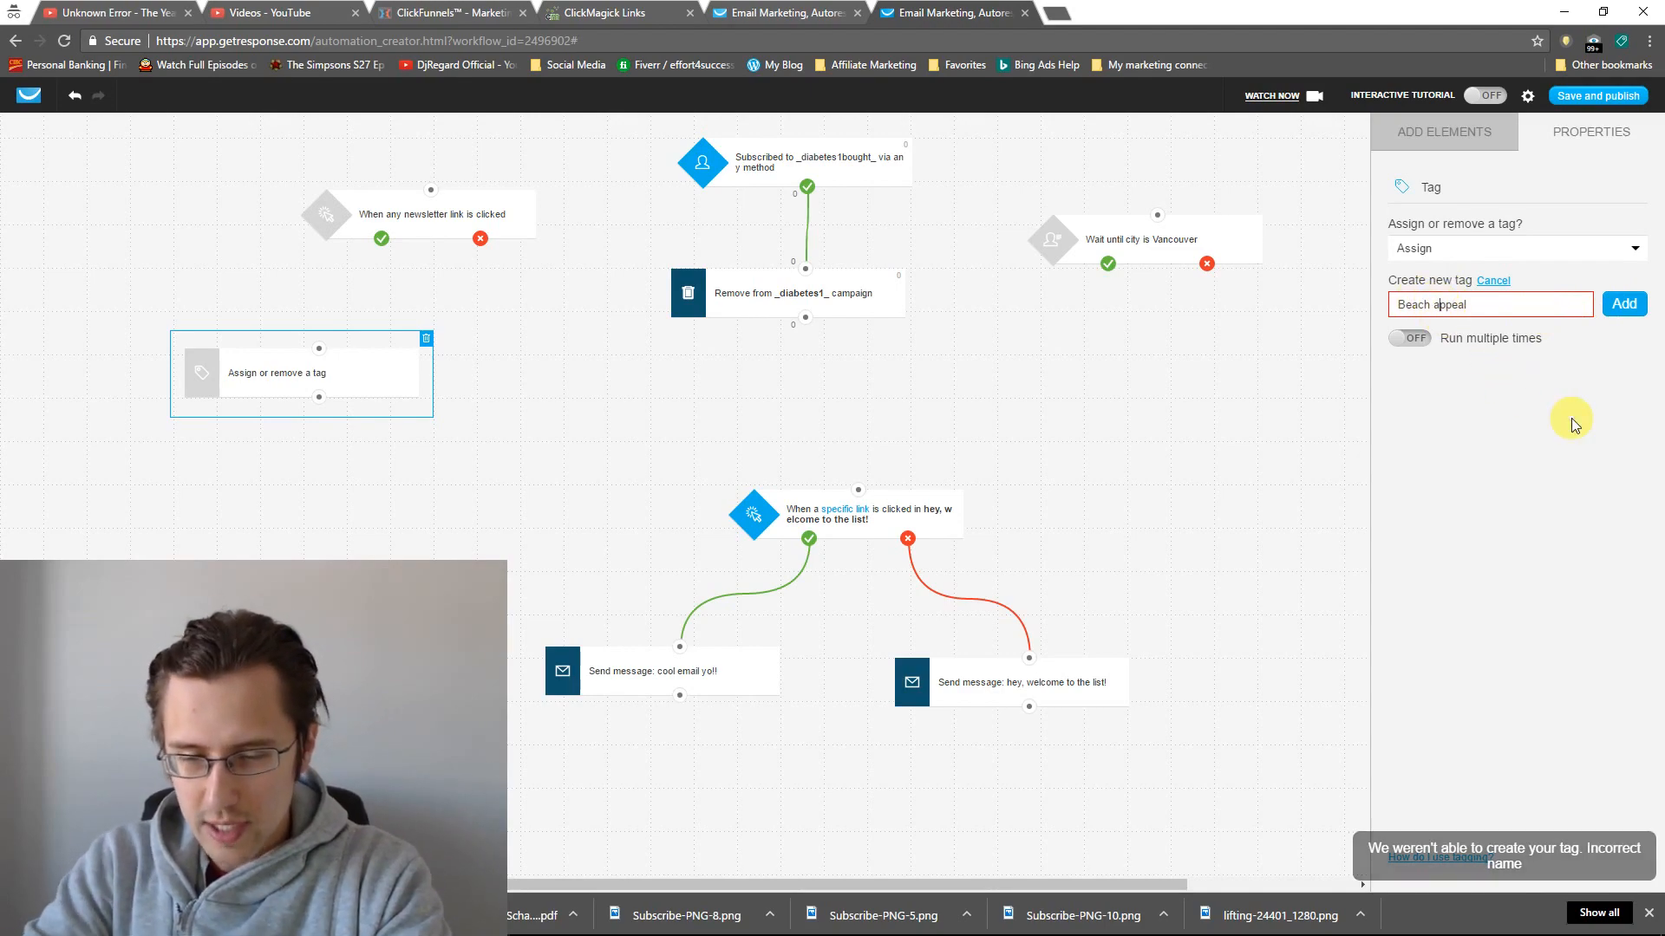
{"action": "key", "text": "BackSpace"}
{"action": "left_click", "coordinate": [1624, 303]}
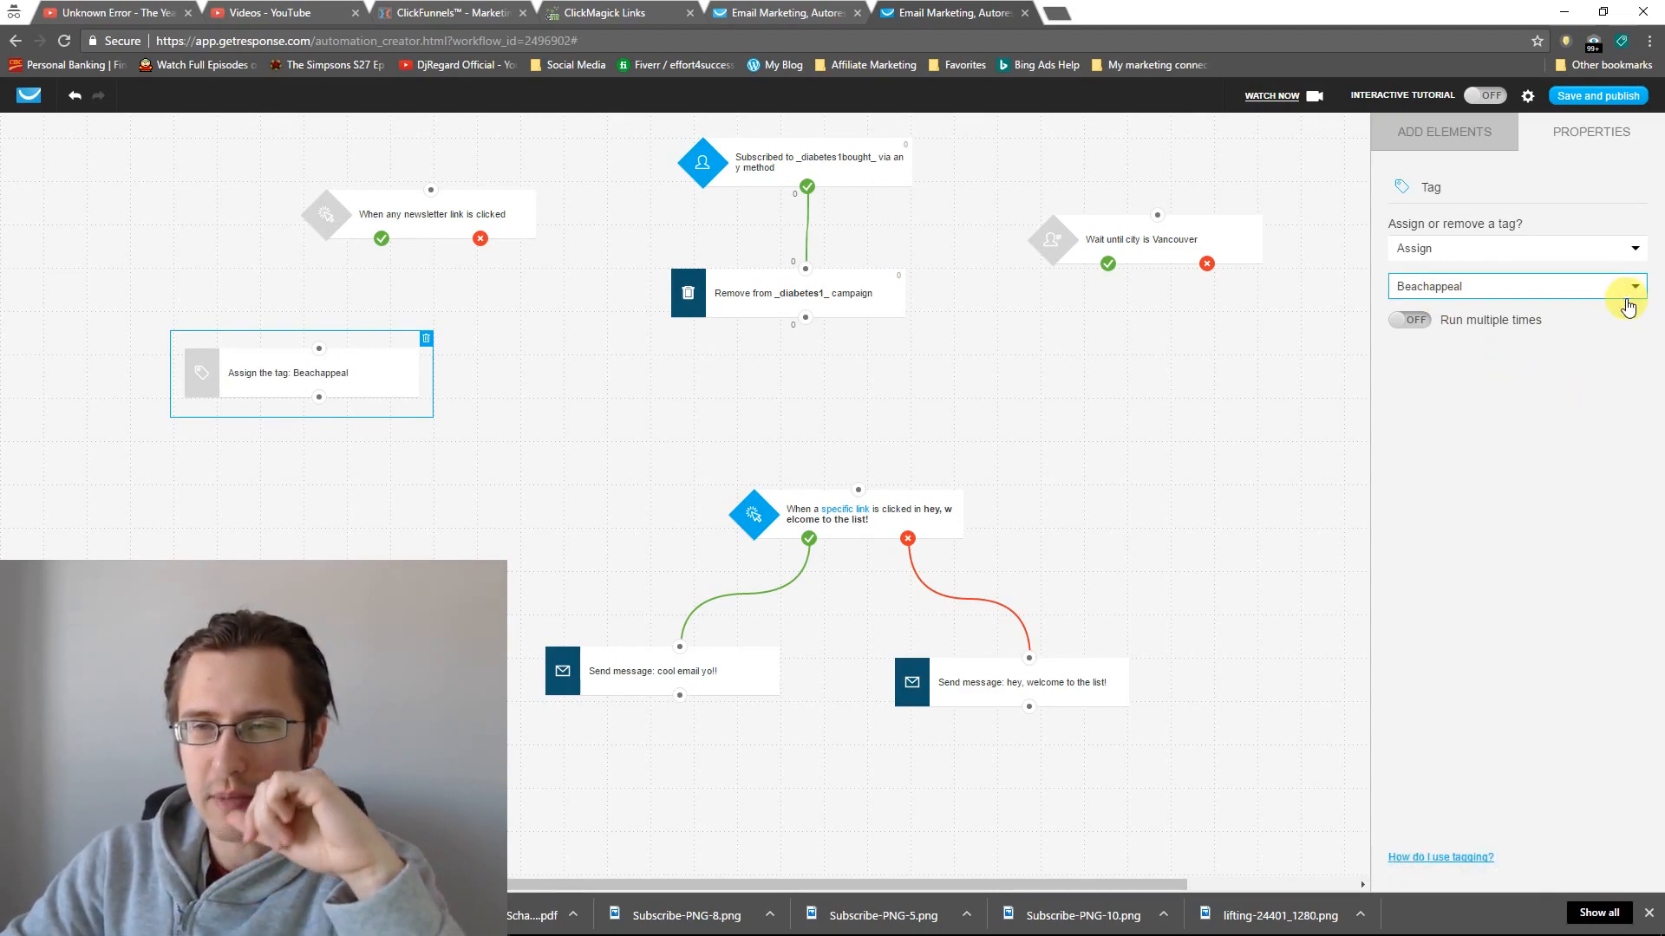
{"action": "left_click_drag", "start_coordinate": [341, 371], "coordinate": [374, 216]}
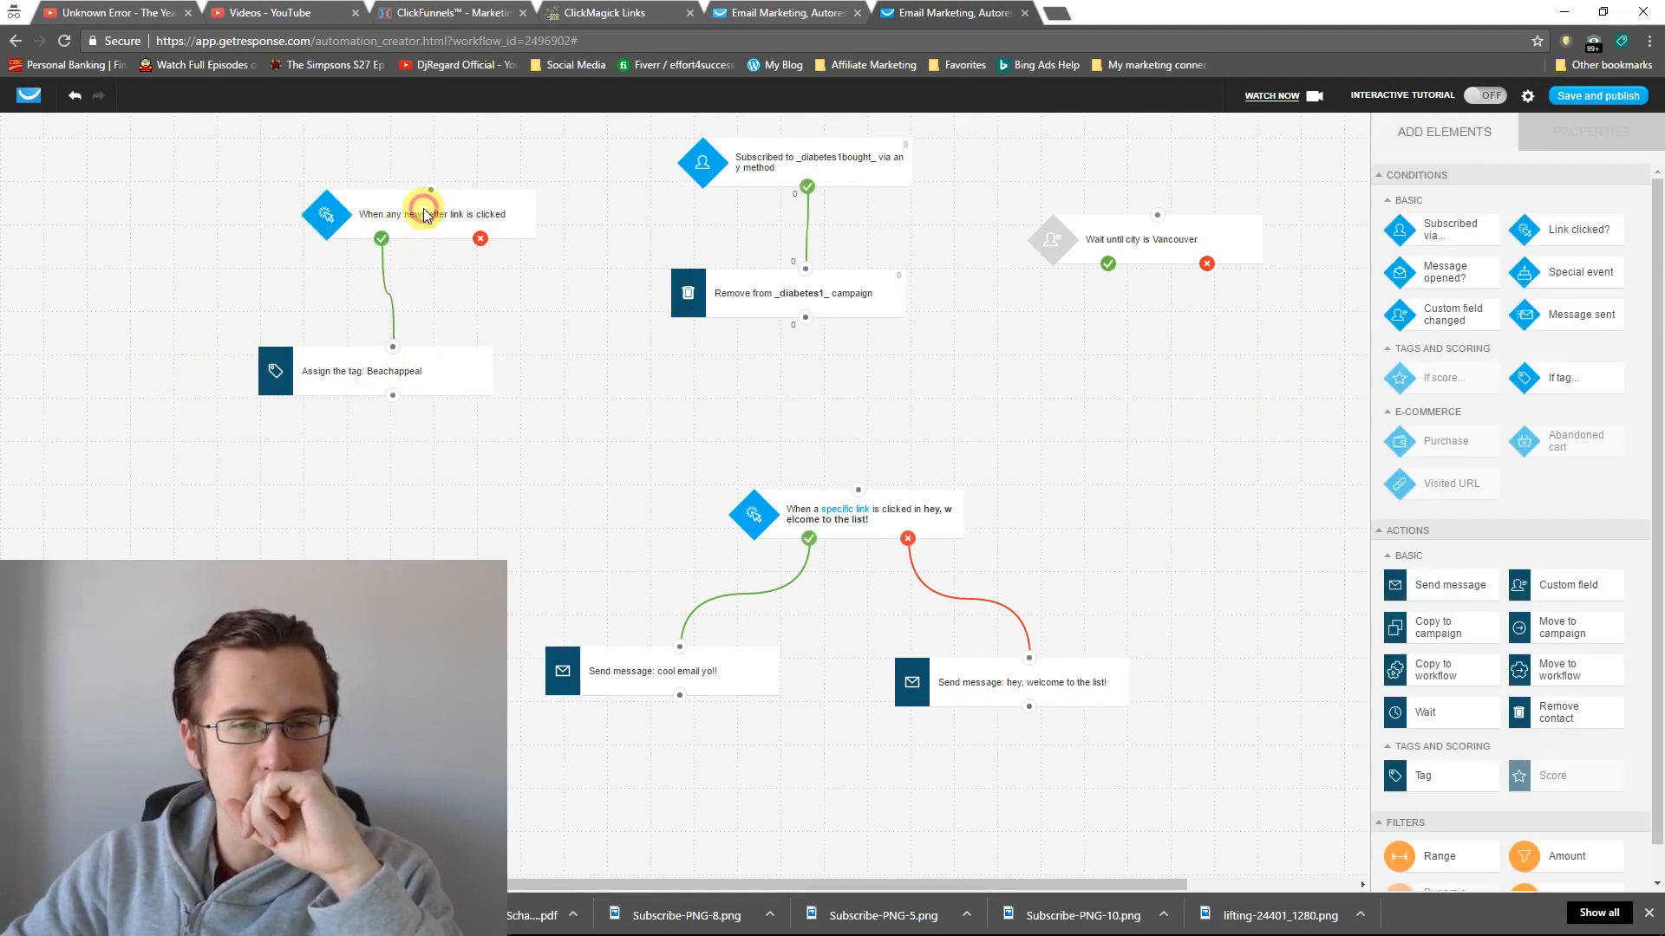
- Try to make the newsletter link condition track a specific link from the message "cool email yo!!"
{"action": "left_click", "coordinate": [1616, 140]}
{"action": "left_click", "coordinate": [1496, 286]}
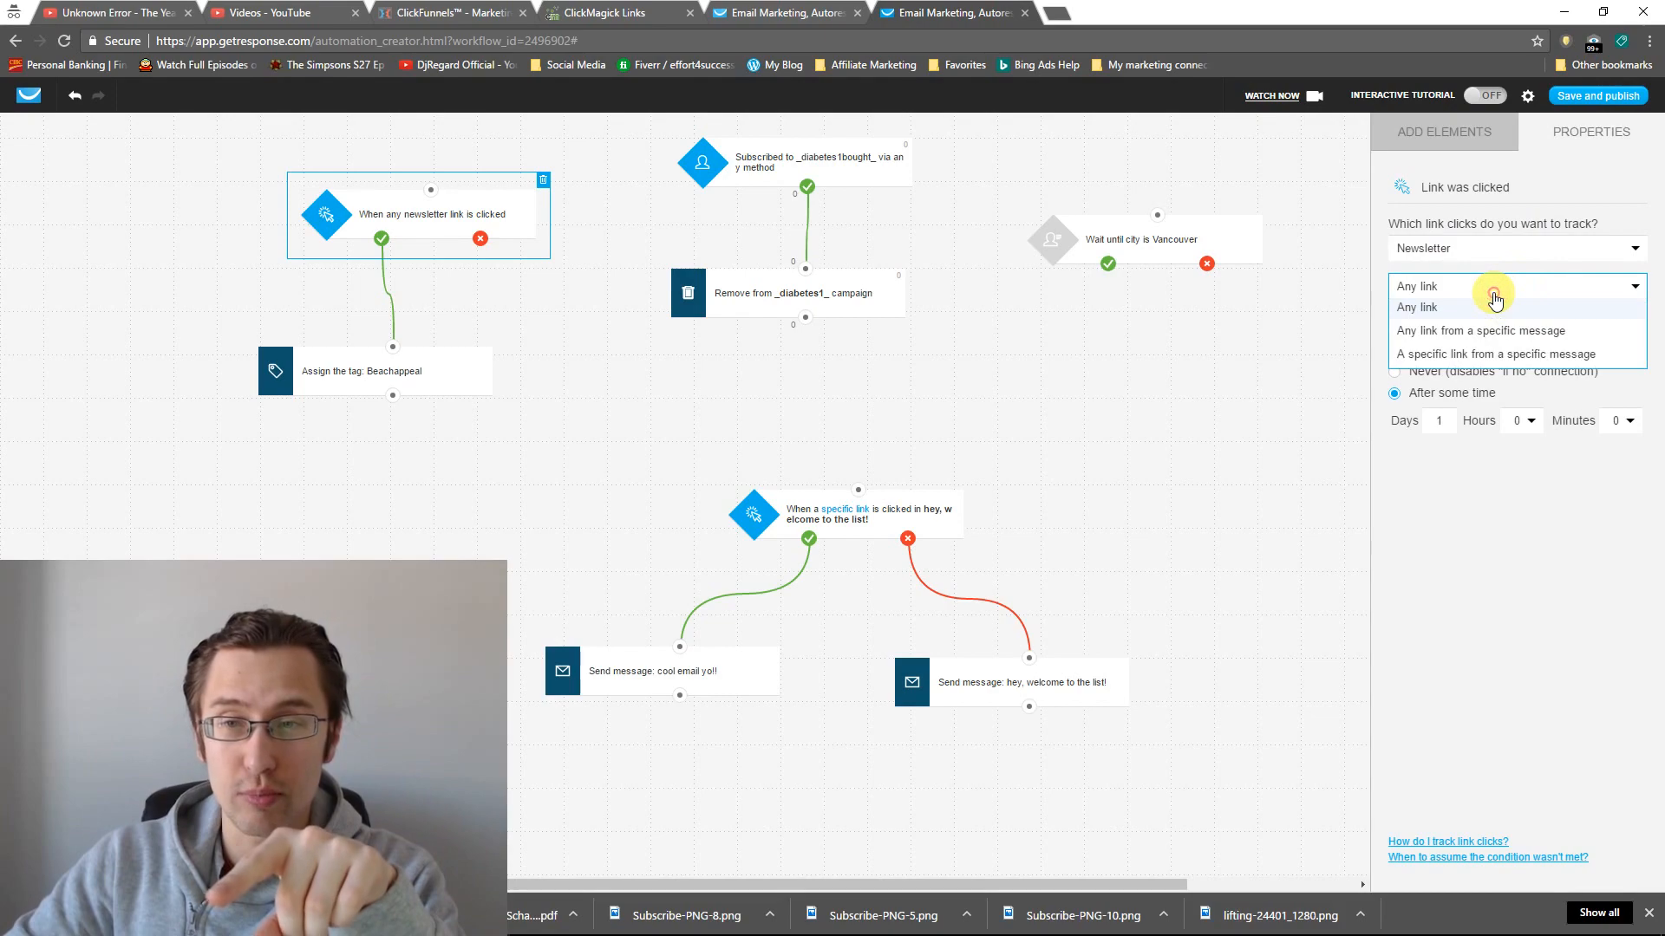
{"action": "left_click", "coordinate": [1464, 355]}
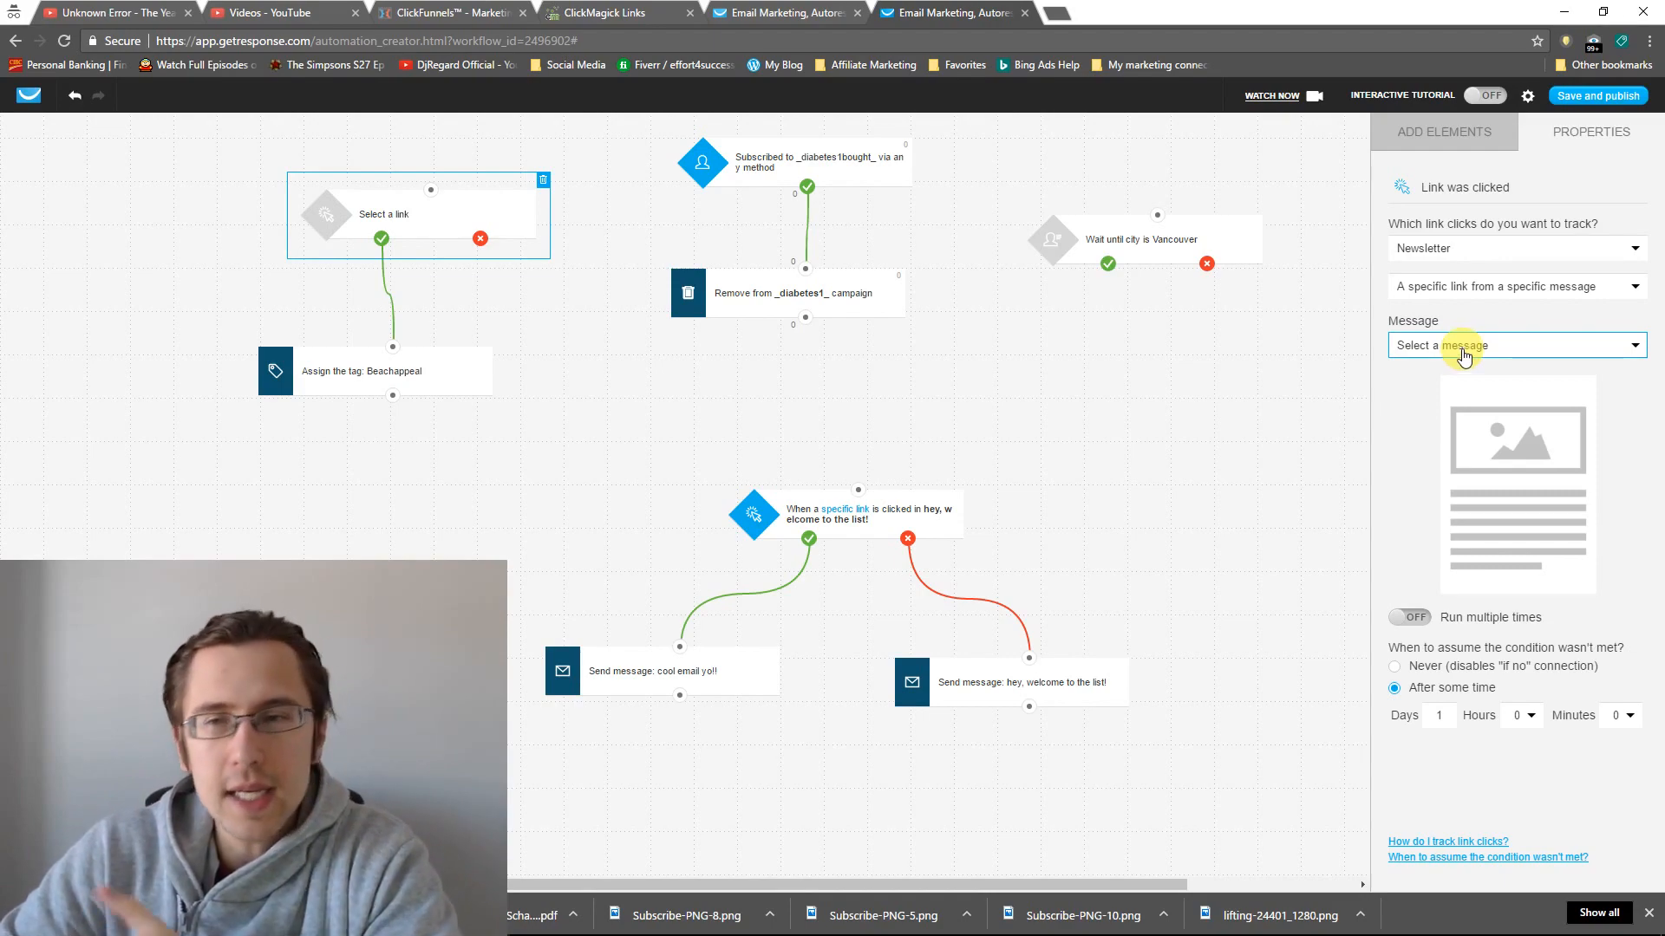
{"action": "left_click", "coordinate": [1465, 355]}
{"action": "left_click", "coordinate": [1467, 388]}
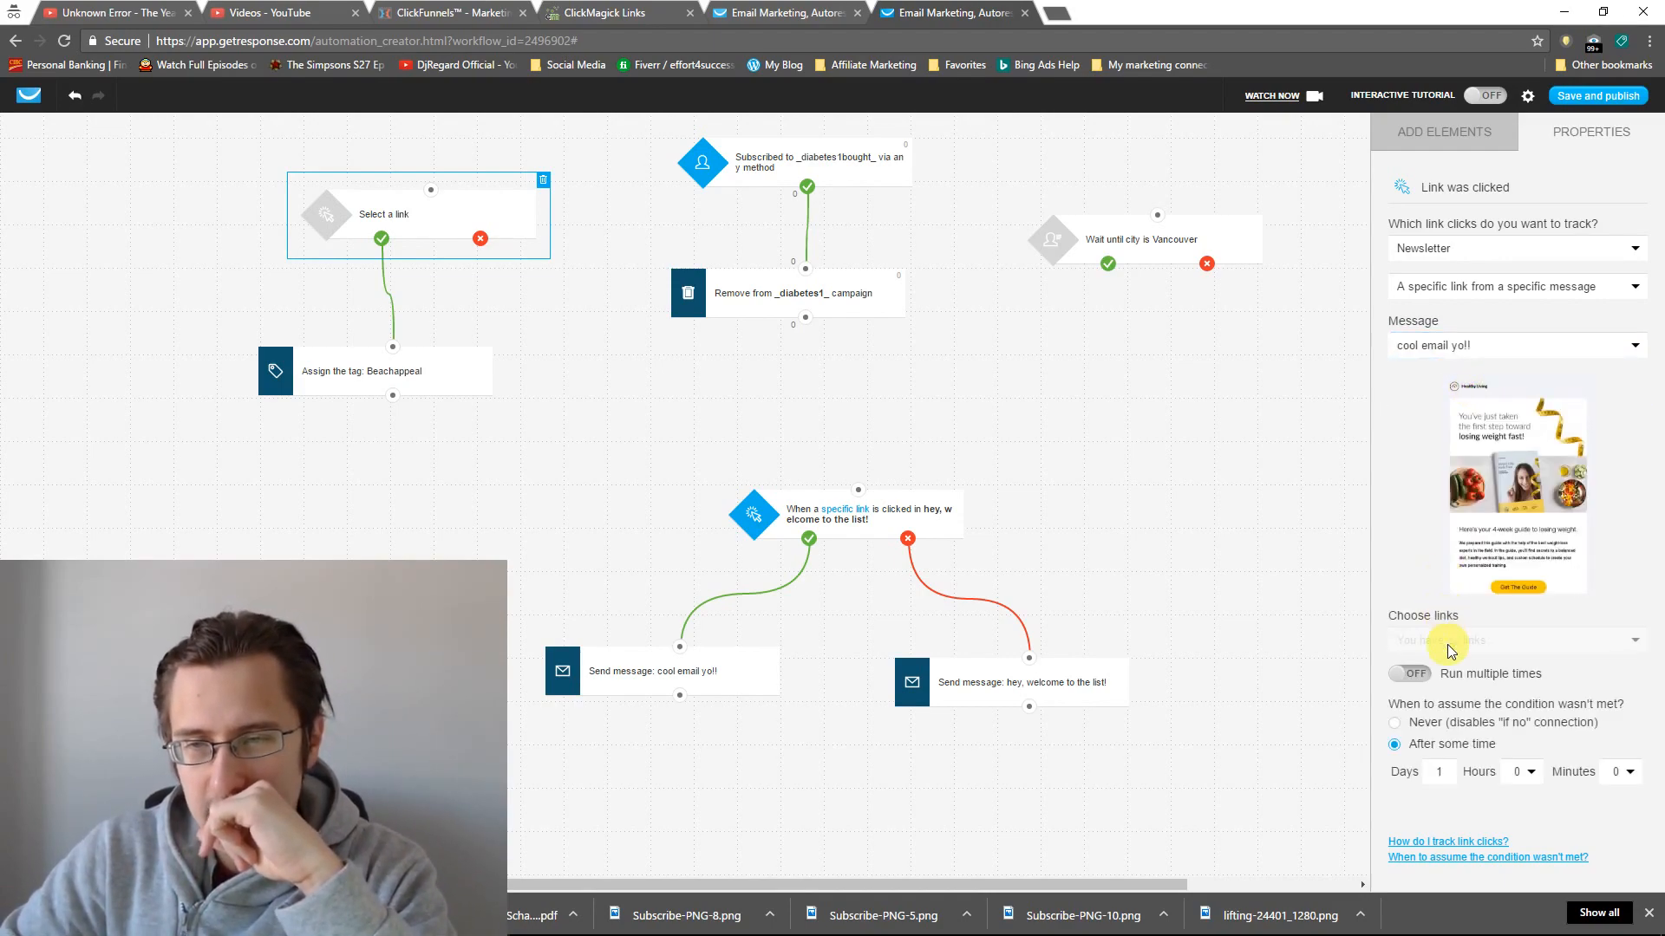
- Set the link condition to track the specific multimedia.getresponse.com link in the autoresponder message "hey, welcome to the list!"
{"action": "left_click", "coordinate": [1429, 251]}
{"action": "left_click", "coordinate": [1450, 313]}
{"action": "left_click", "coordinate": [1453, 286]}
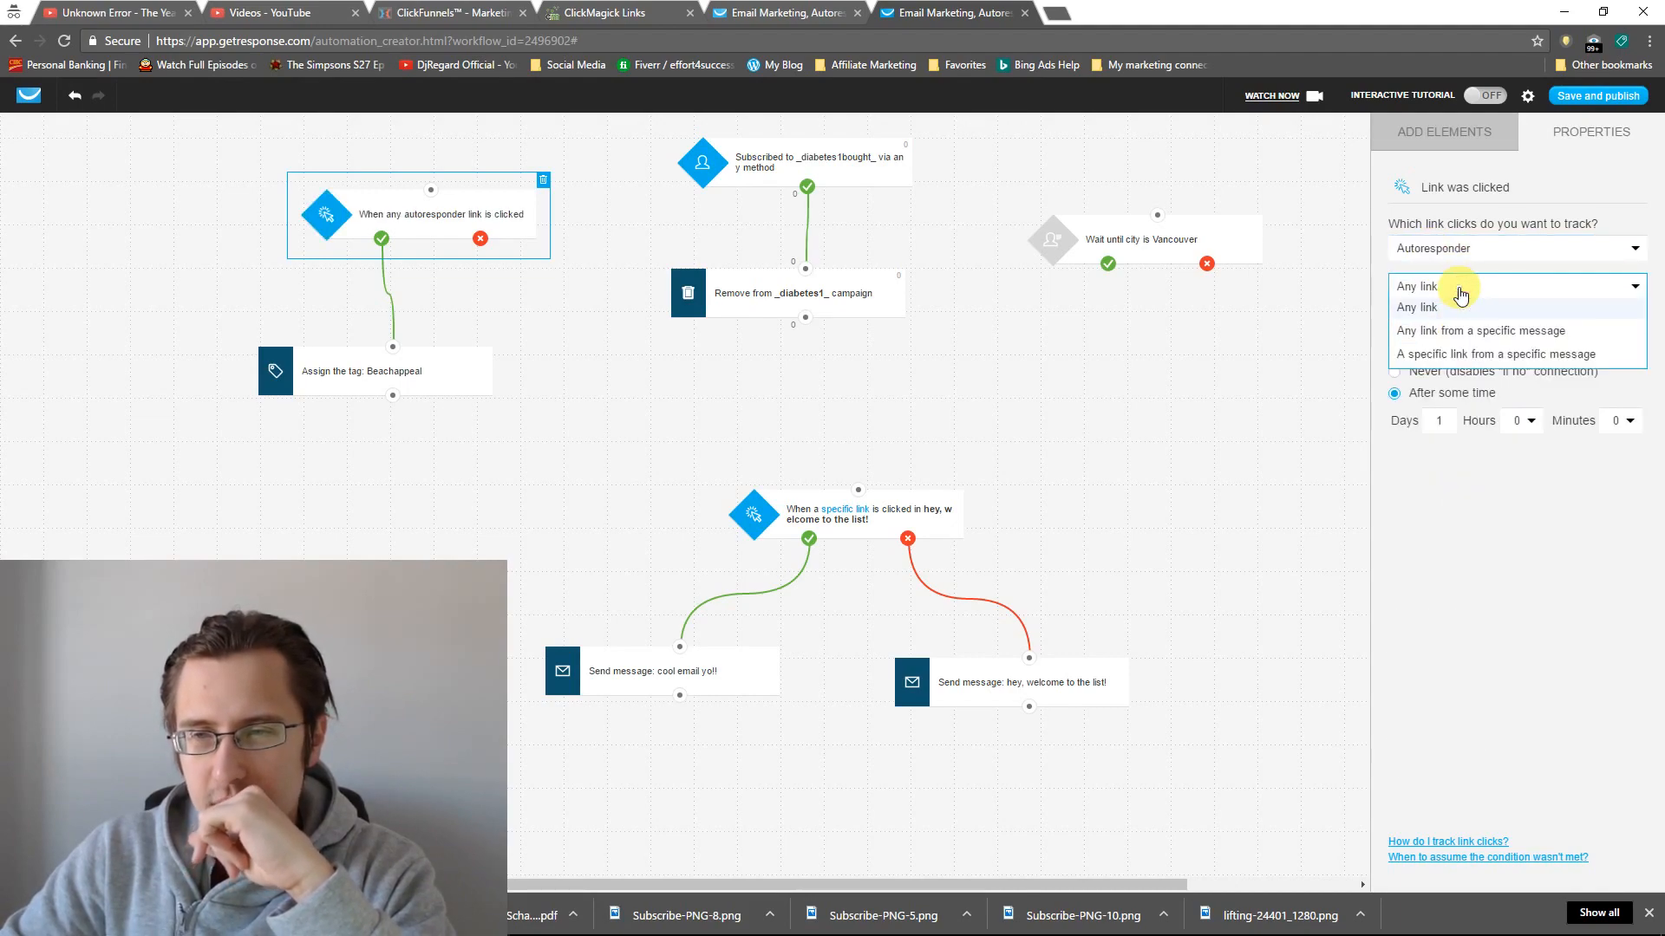
{"action": "left_click", "coordinate": [1455, 354]}
{"action": "left_click", "coordinate": [1456, 346]}
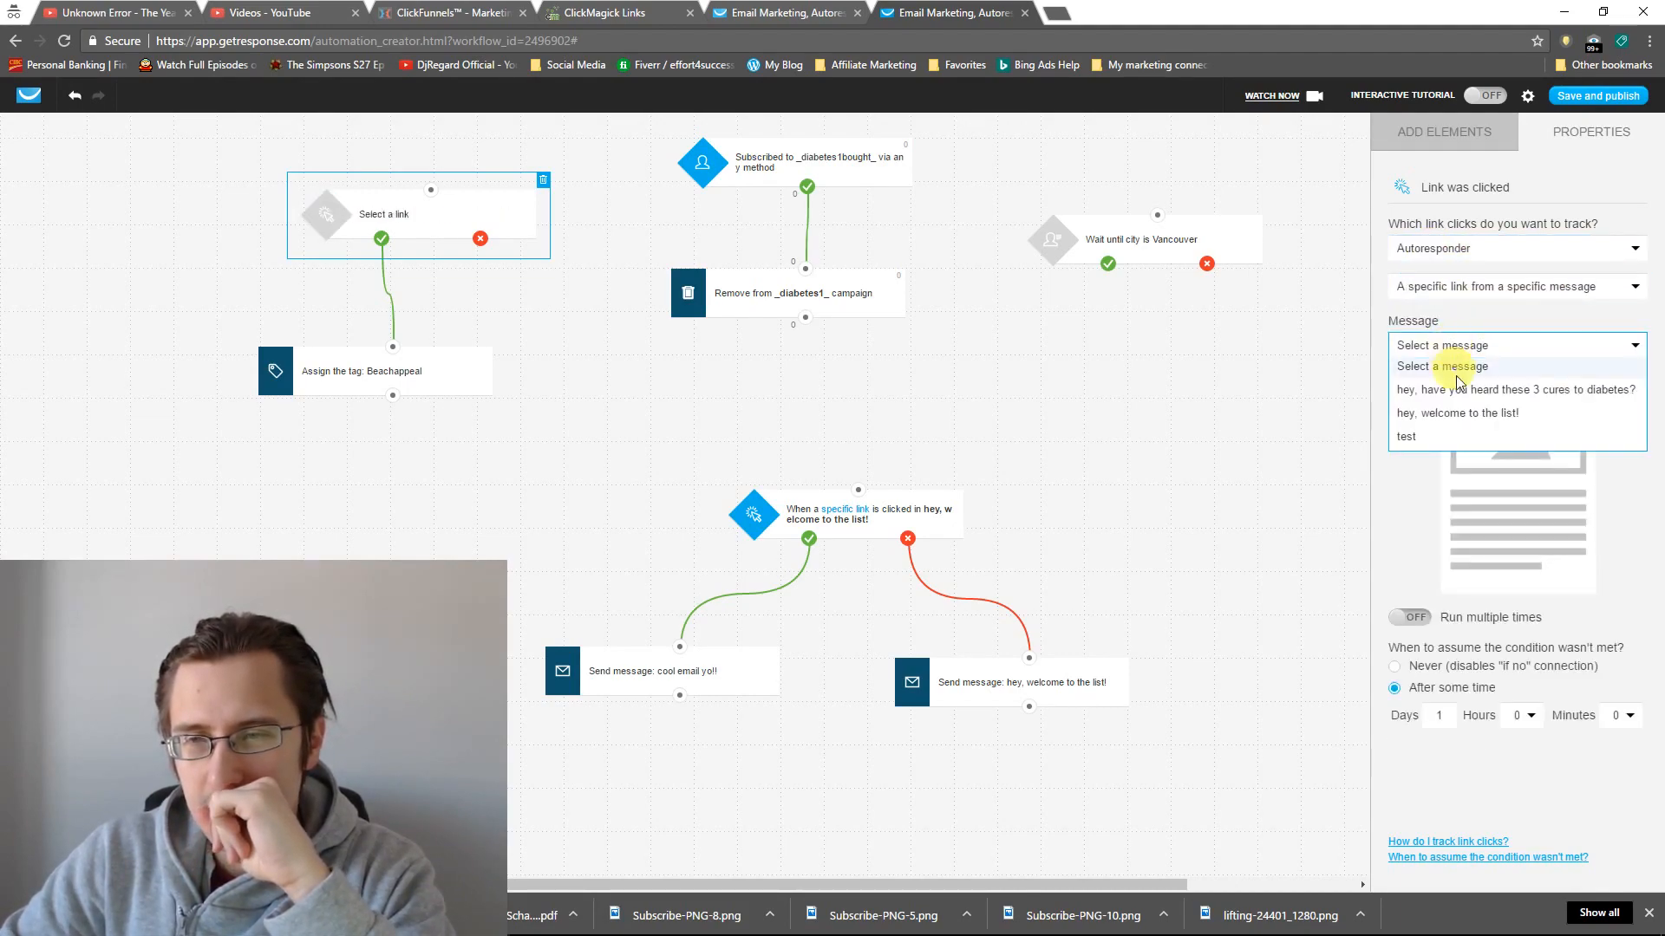
{"action": "left_click", "coordinate": [1457, 415]}
{"action": "left_click", "coordinate": [1456, 640]}
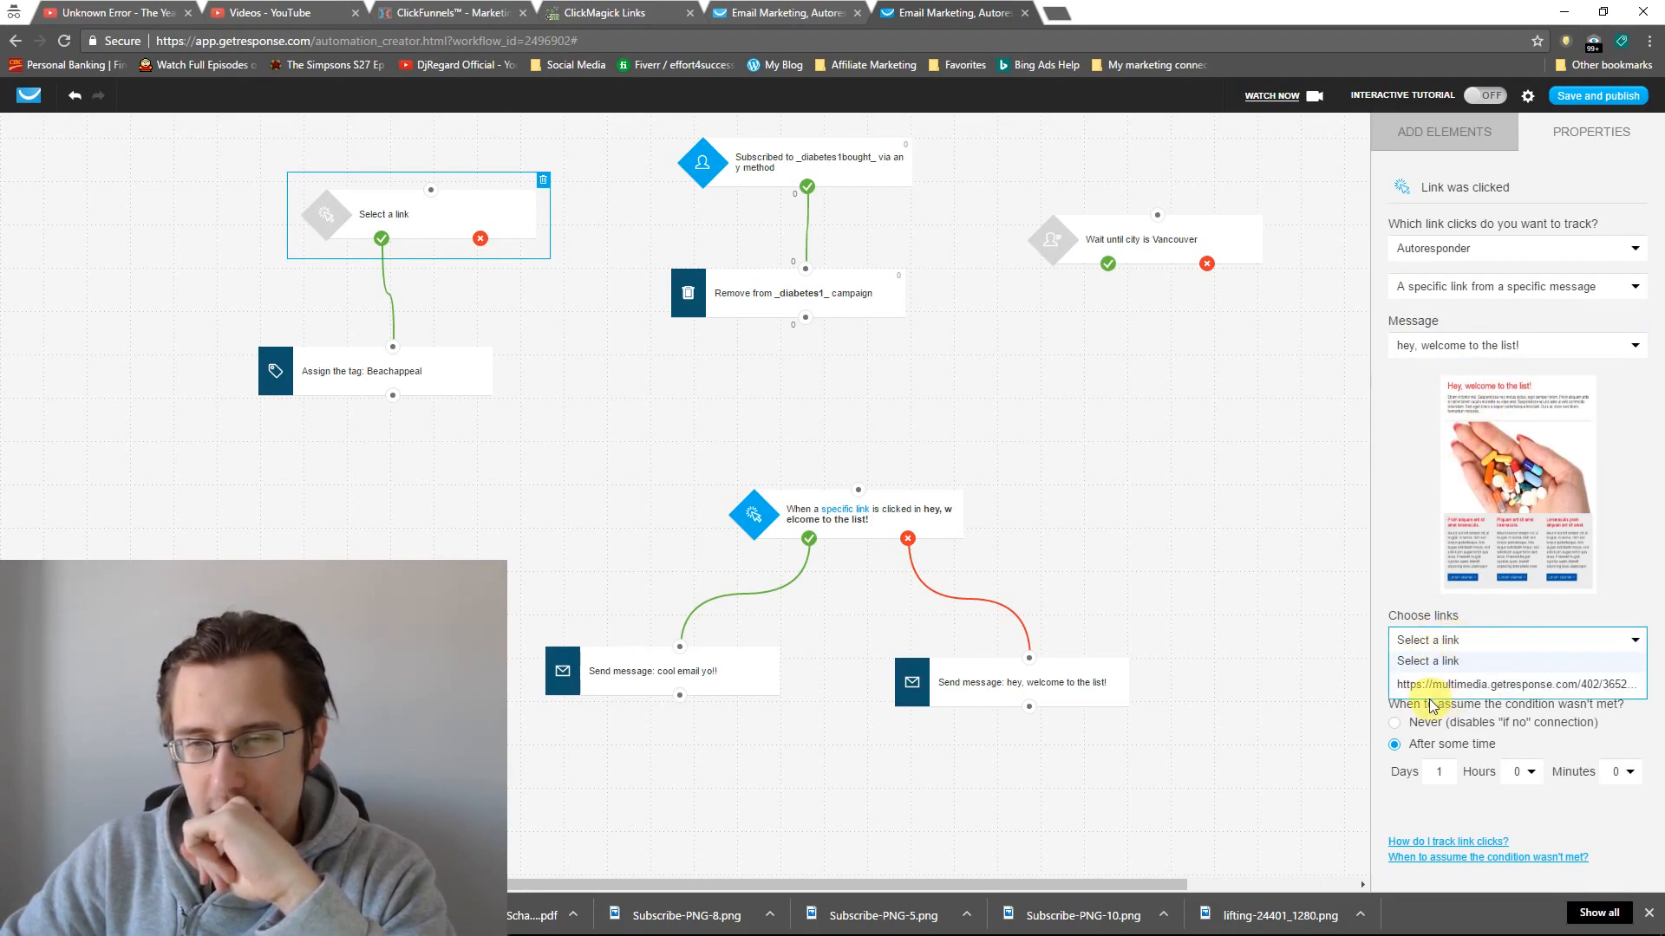
{"action": "left_click", "coordinate": [1440, 684]}
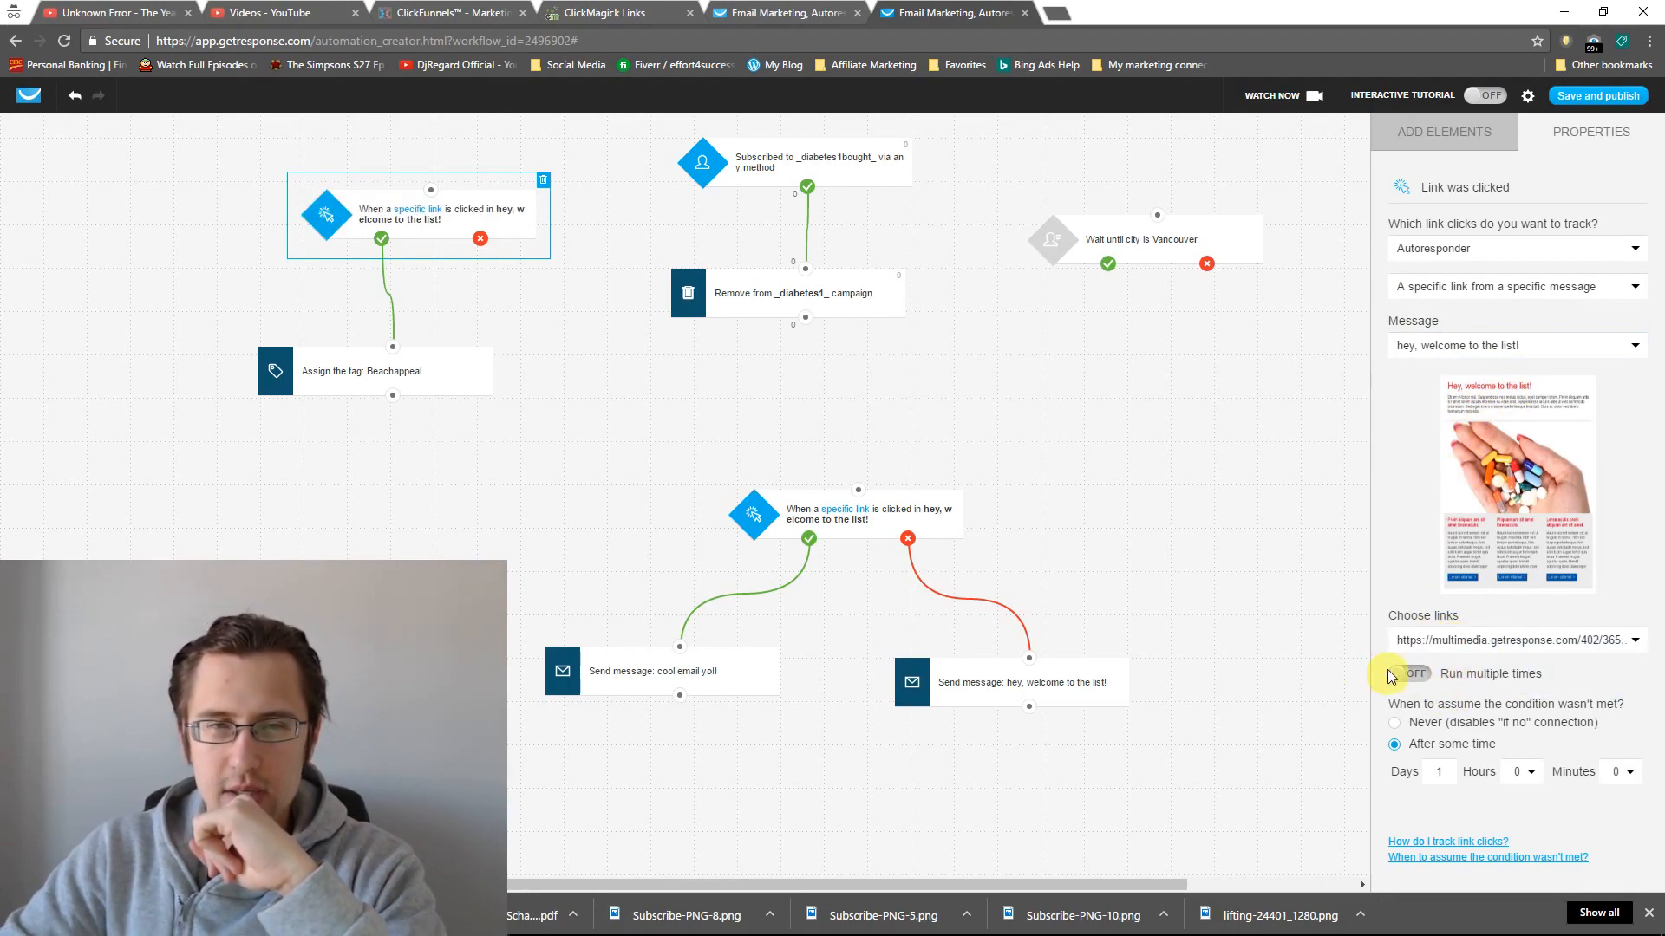
{"action": "left_click", "coordinate": [538, 362]}
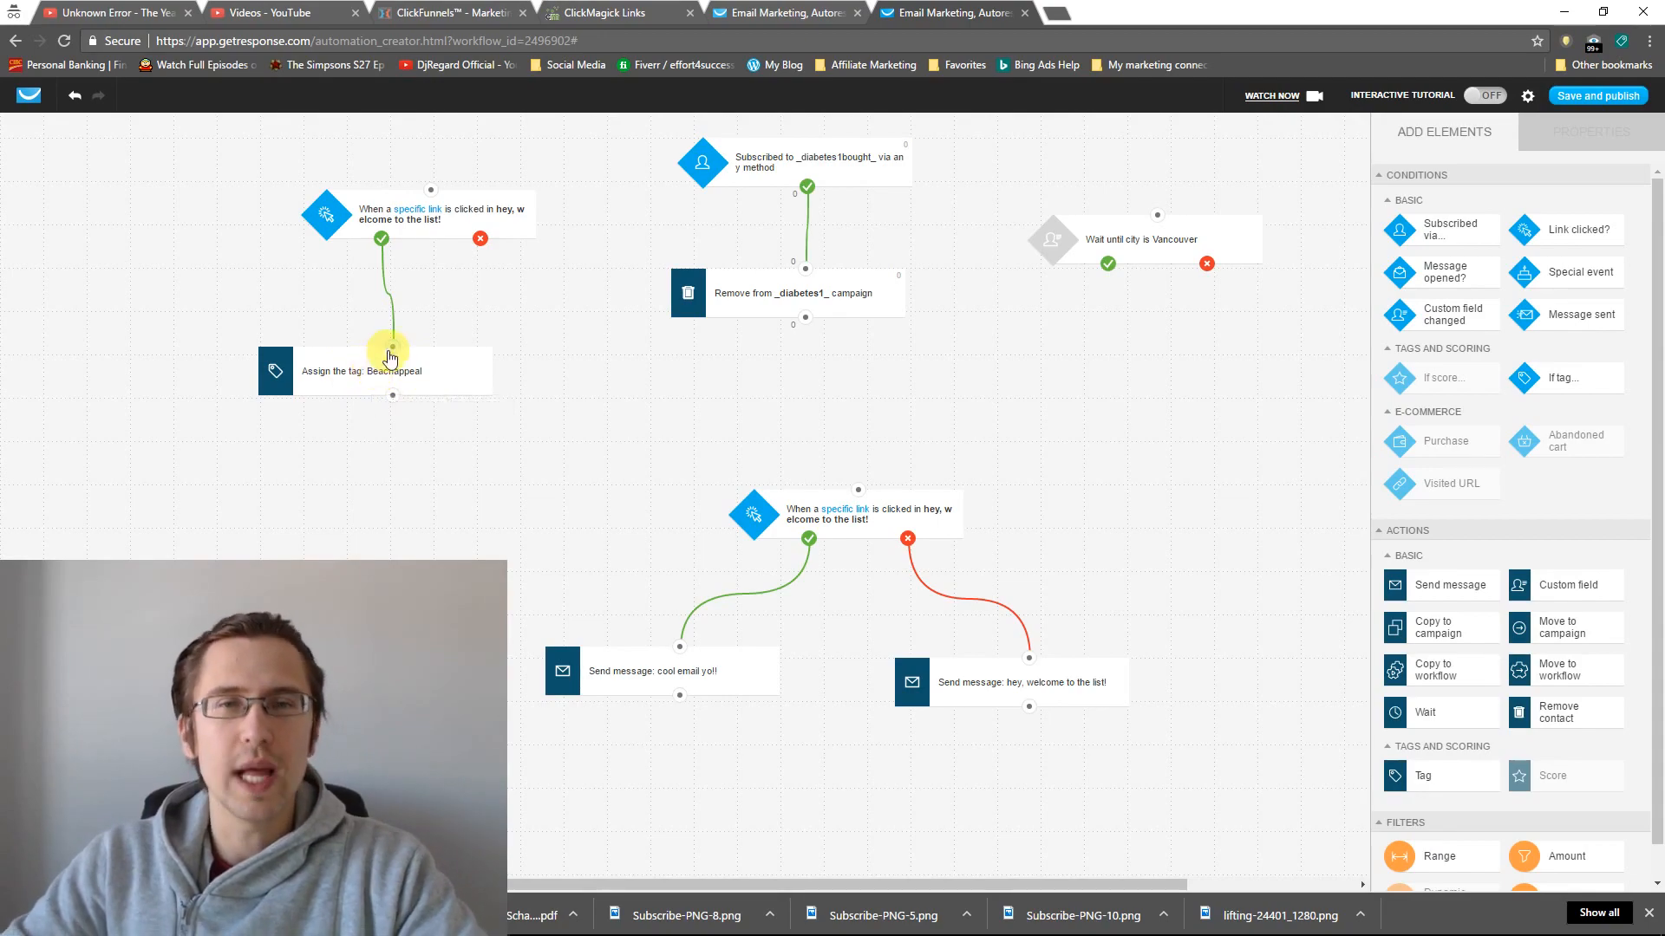
- Open the contact search in the other GetResponse tab, switch to advanced search and check the subscription date filter
{"action": "left_click", "coordinate": [785, 12]}
{"action": "mouse_move", "coordinate": [690, 99]}
{"action": "mouse_move", "coordinate": [621, 99]}
{"action": "left_click", "coordinate": [630, 139]}
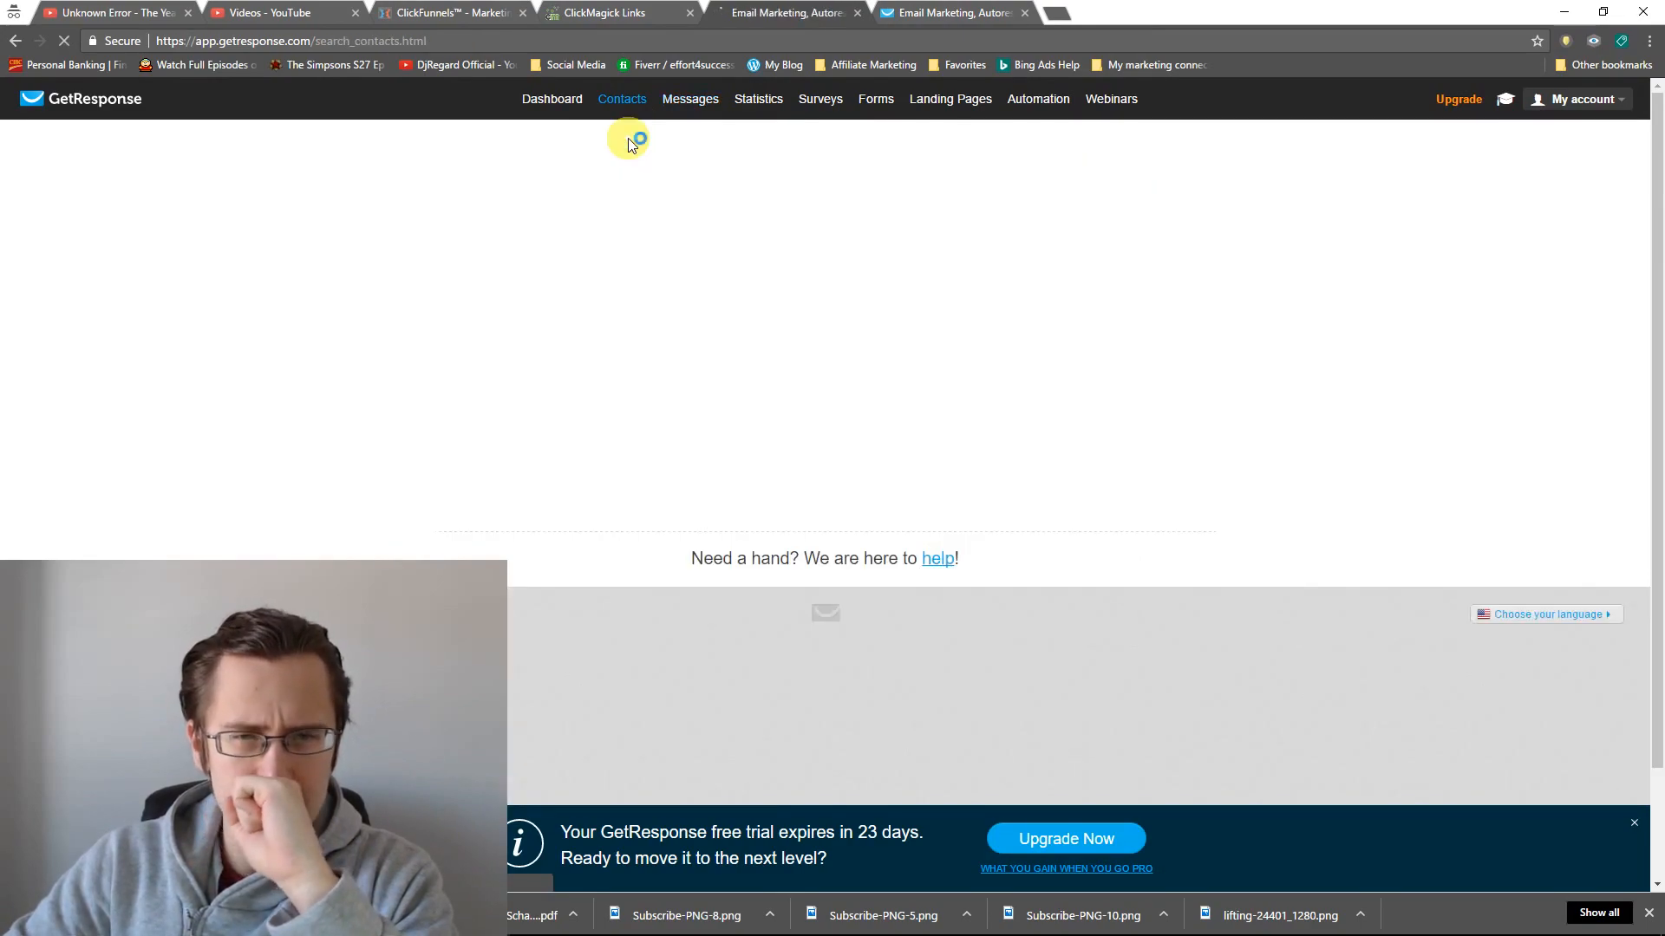
{"action": "left_click", "coordinate": [1170, 299]}
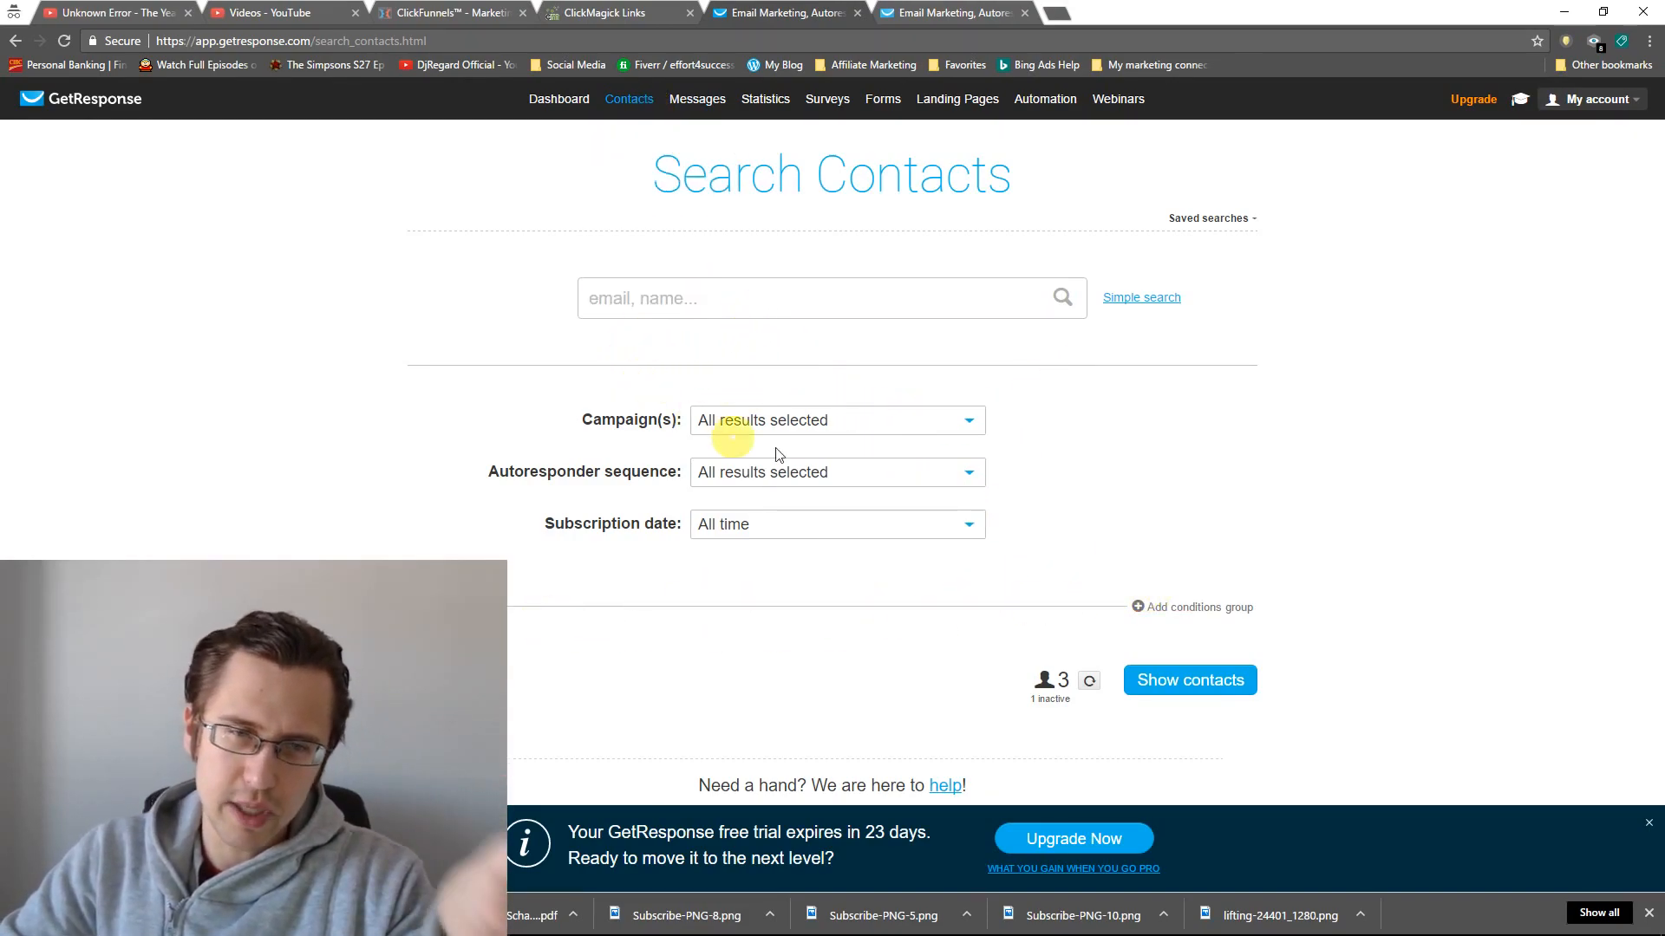
{"action": "left_click", "coordinate": [763, 525]}
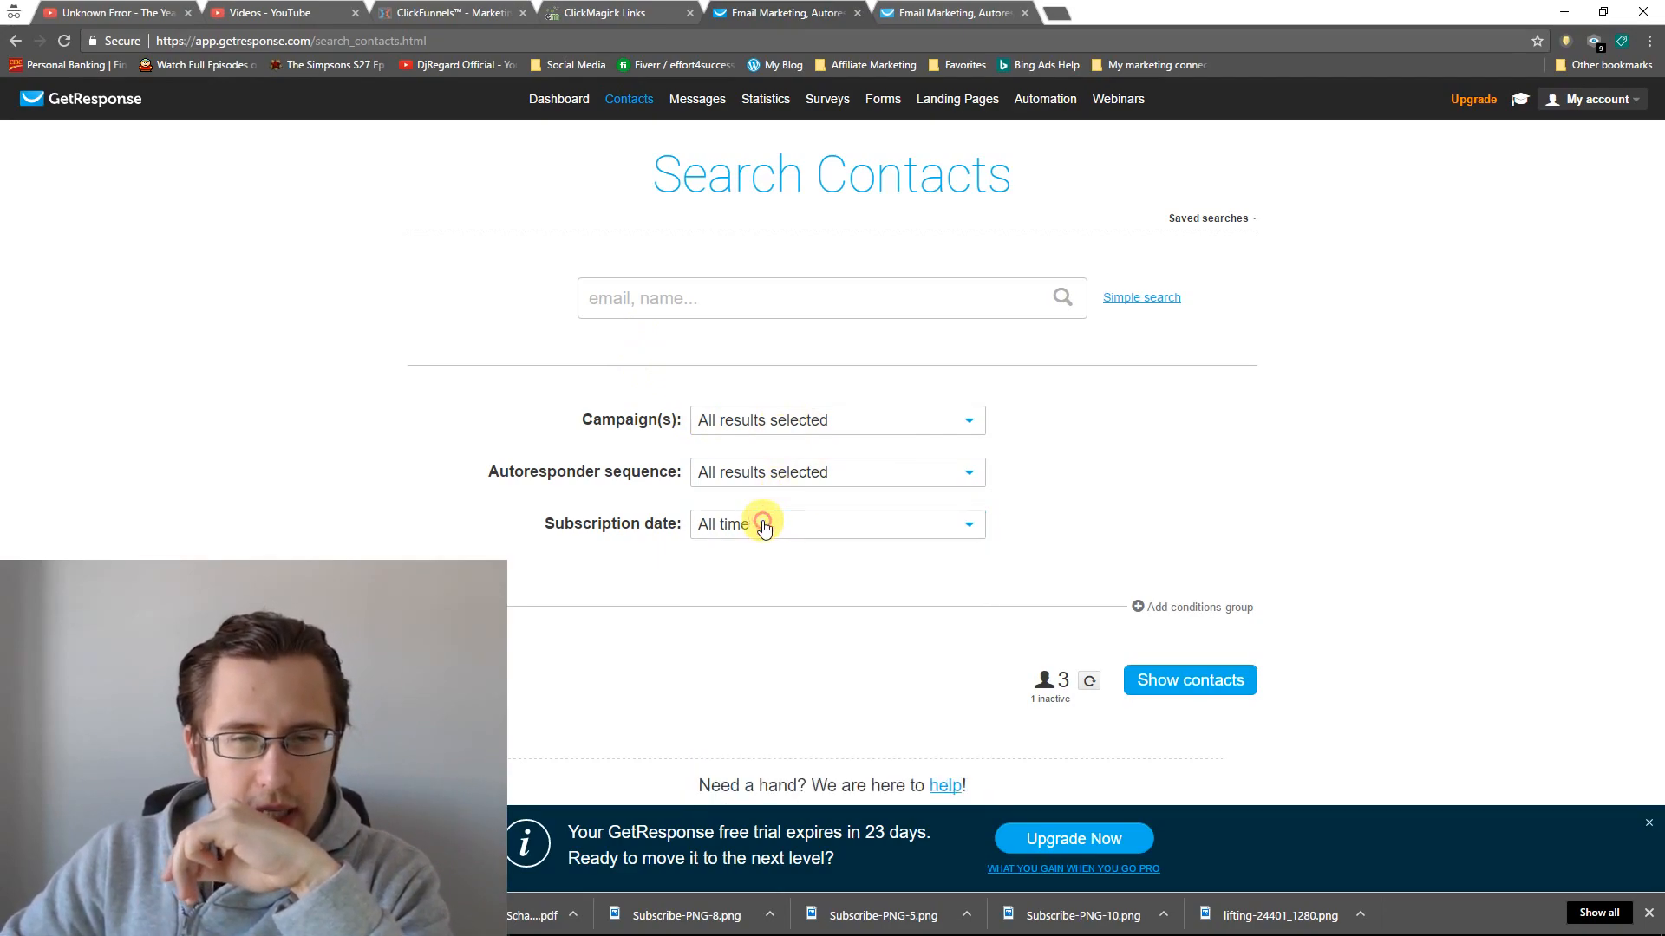
{"action": "left_click", "coordinate": [762, 523]}
- Add a search condition based on Tag to the contact search
{"action": "left_click", "coordinate": [488, 572]}
{"action": "scroll", "coordinate": [409, 499], "scroll_direction": "down", "scroll_amount": 1}
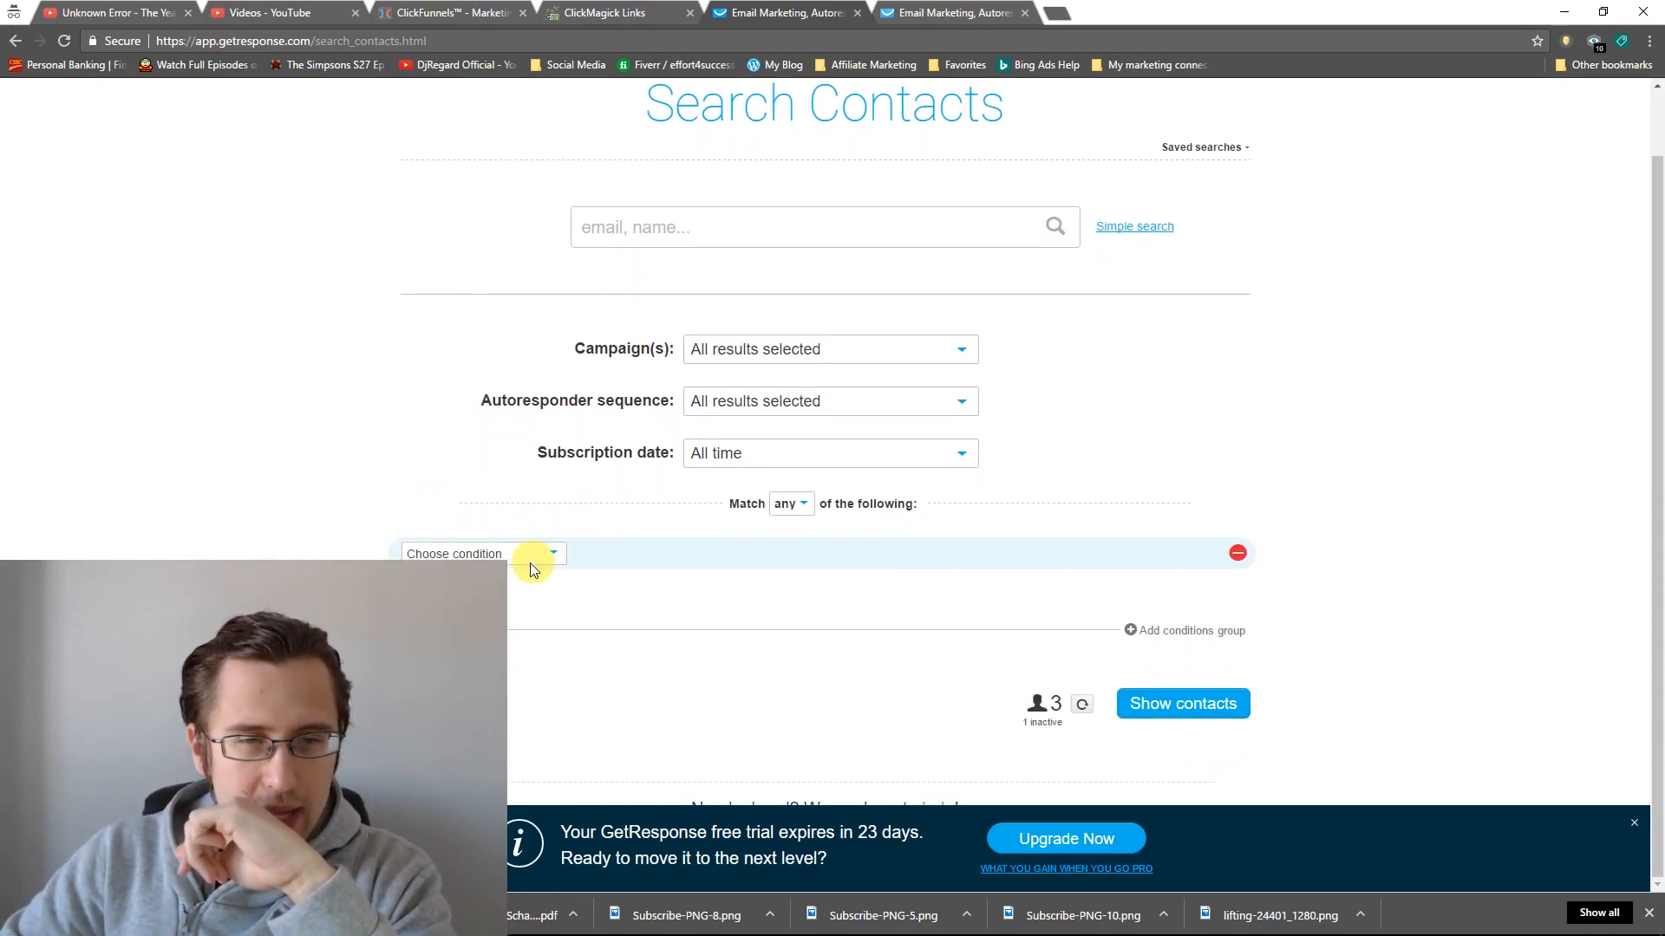
{"action": "left_click", "coordinate": [526, 559]}
{"action": "left_click_drag", "start_coordinate": [553, 635], "coordinate": [555, 735]}
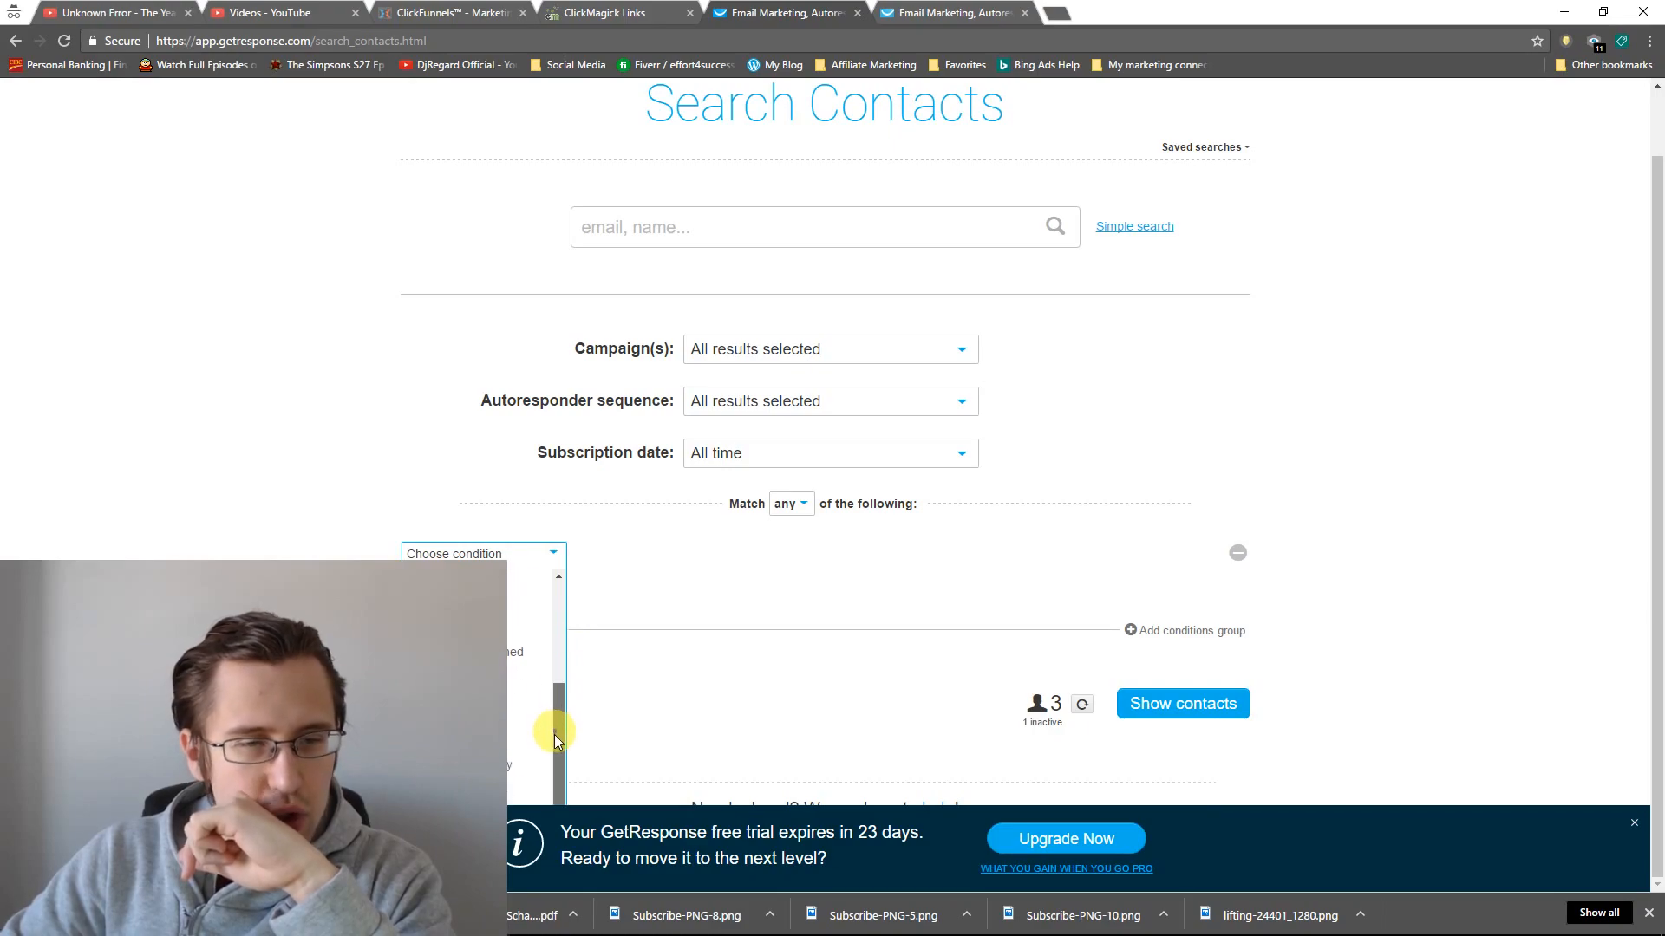
{"action": "left_click", "coordinate": [456, 752]}
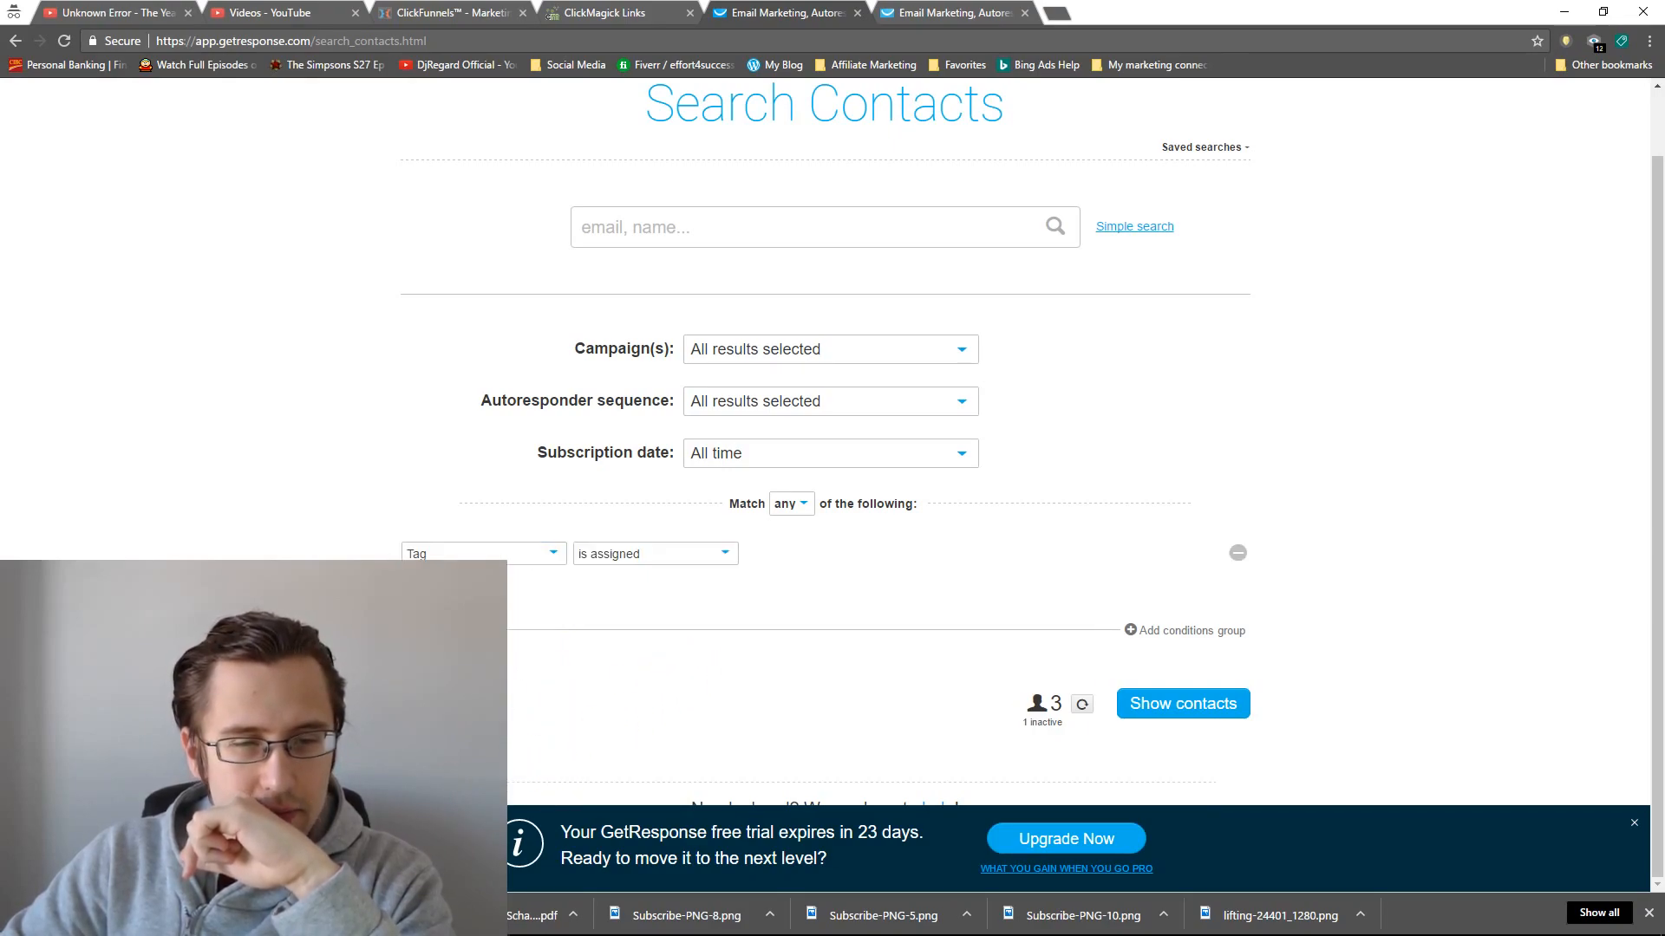
- Restrict the tag condition to "is assigned" with beachappeal and show the matching contacts
{"action": "left_click", "coordinate": [684, 563]}
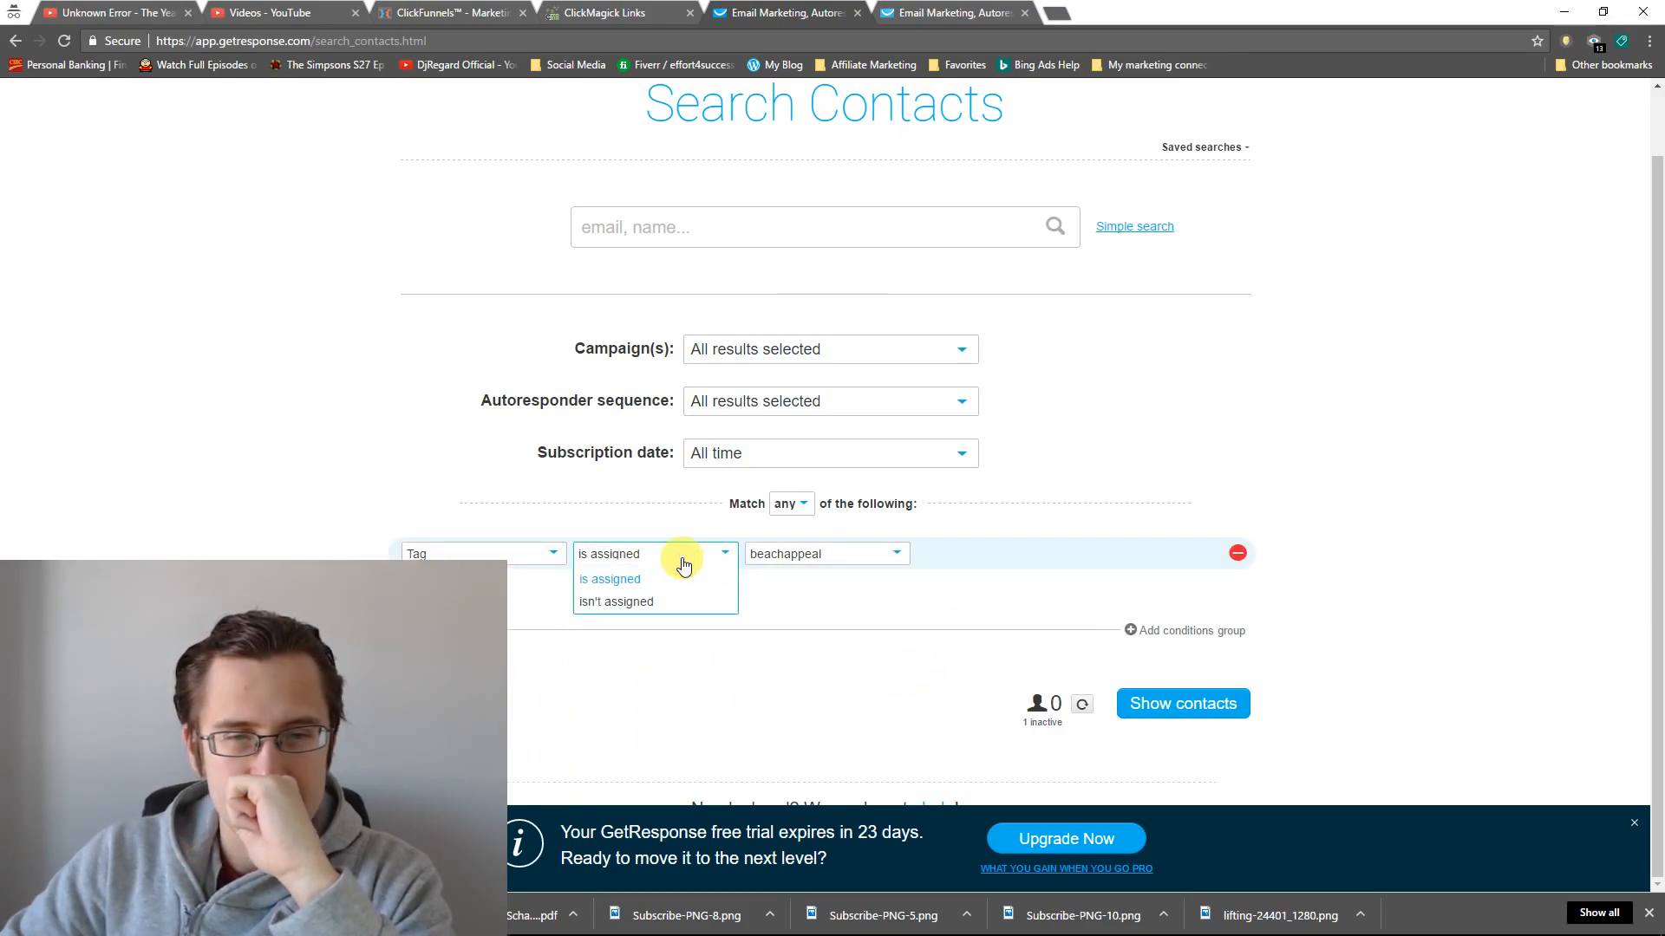
{"action": "left_click", "coordinate": [620, 579]}
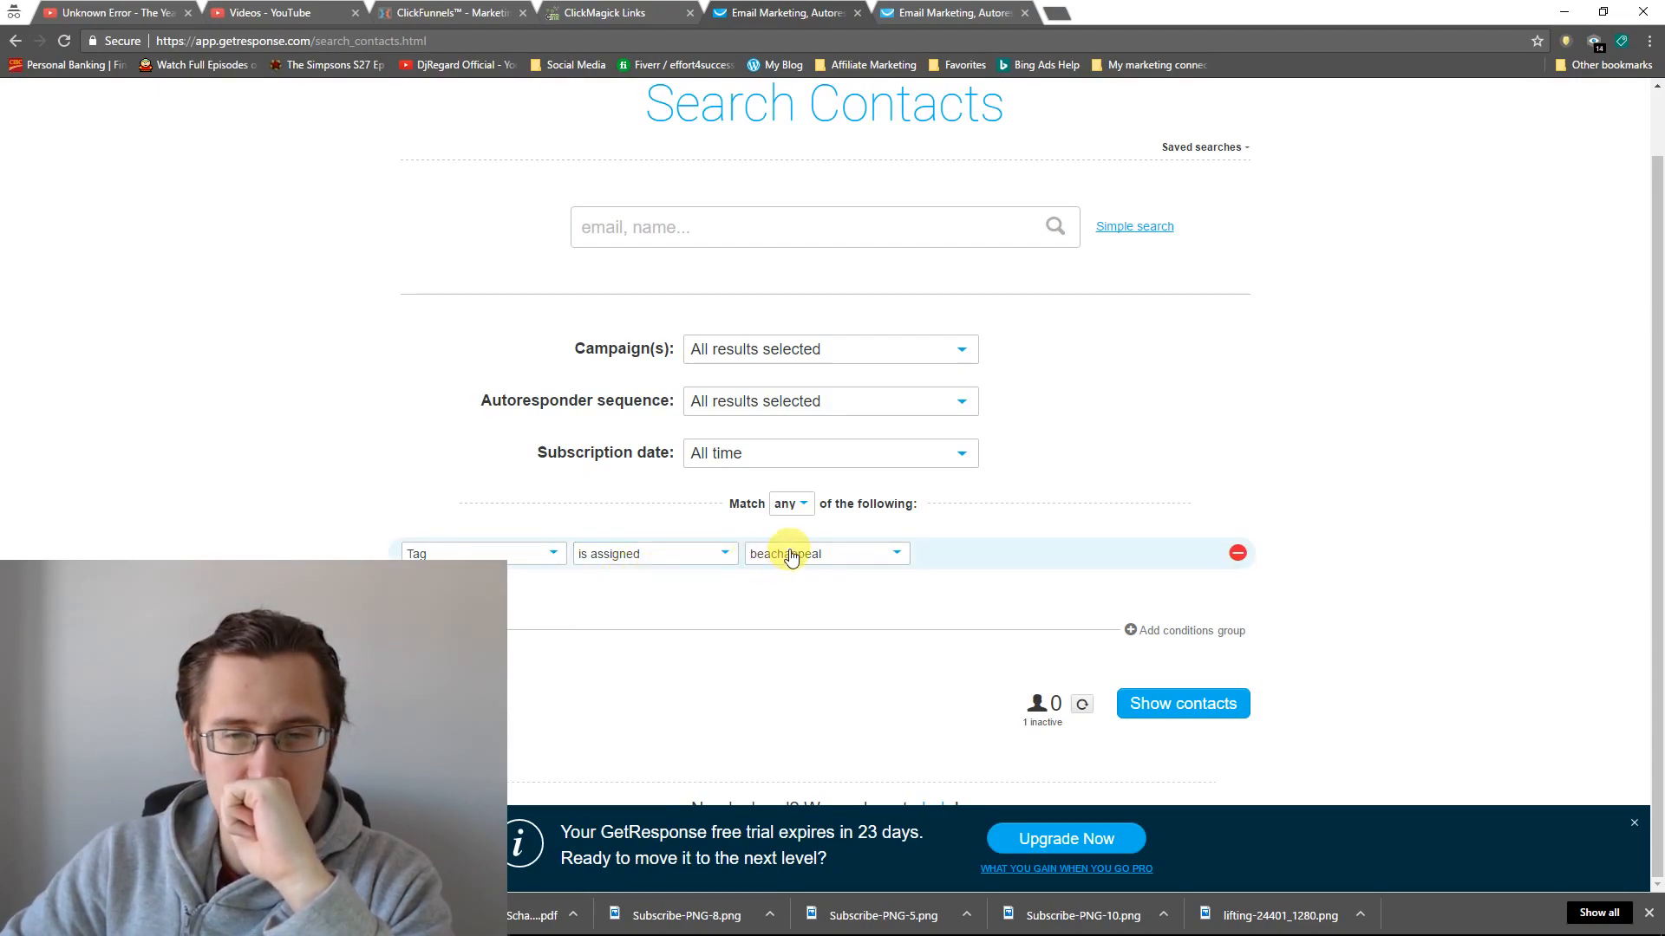
{"action": "left_click", "coordinate": [790, 553]}
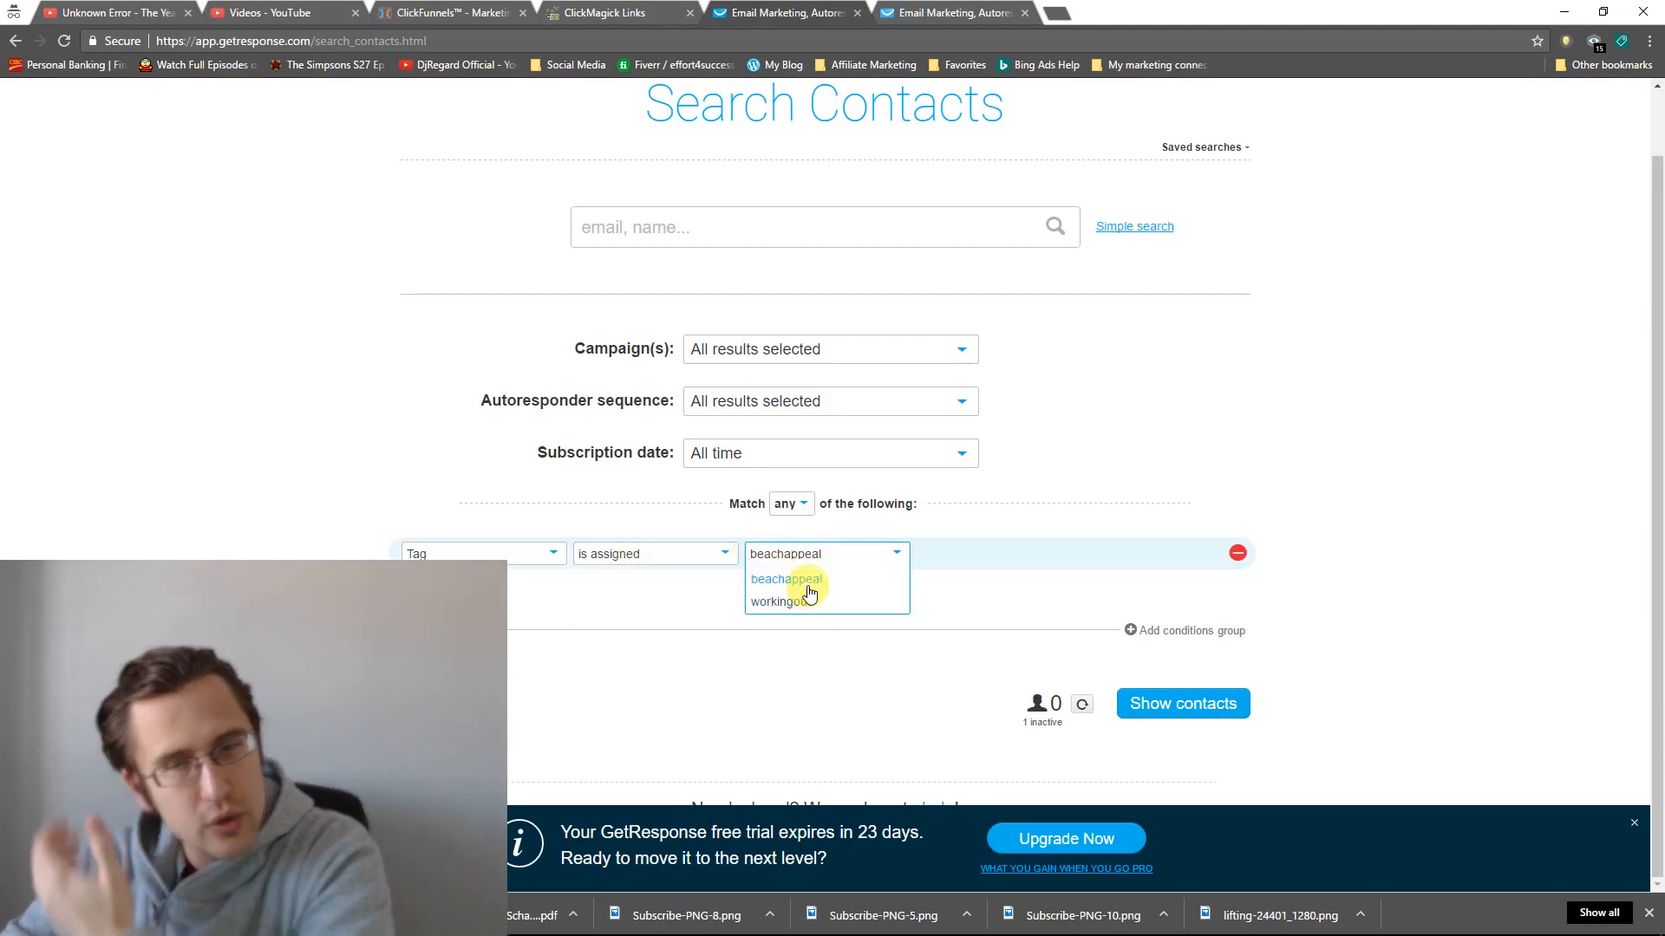
{"action": "left_click", "coordinate": [808, 586]}
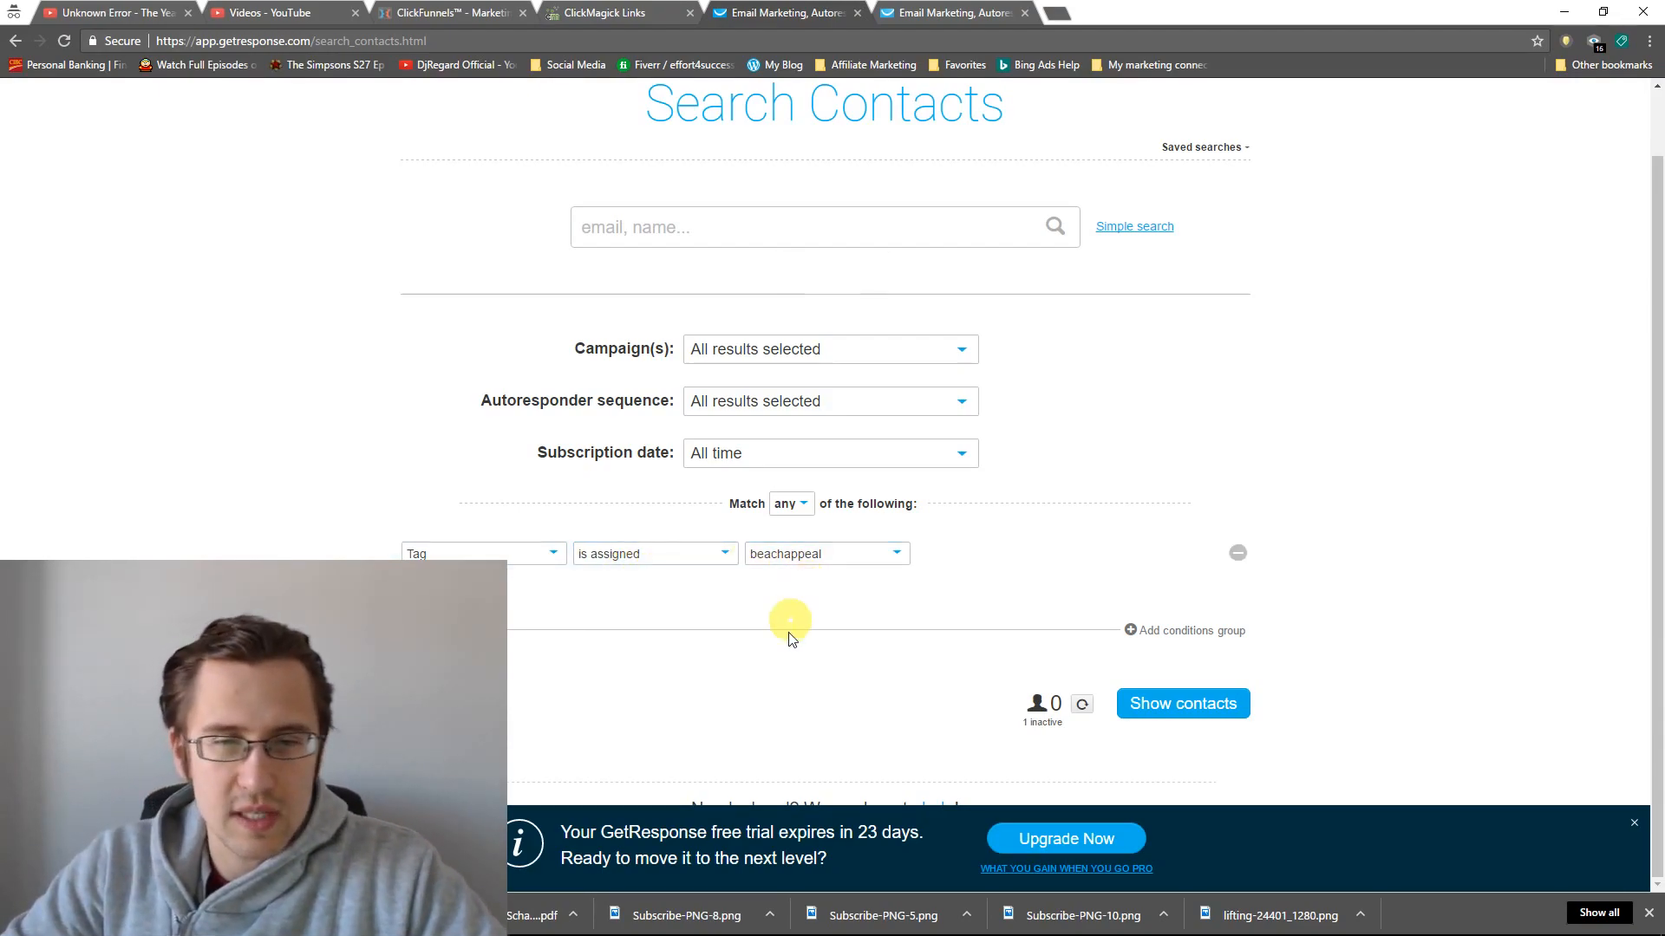
{"action": "left_click", "coordinate": [1182, 702]}
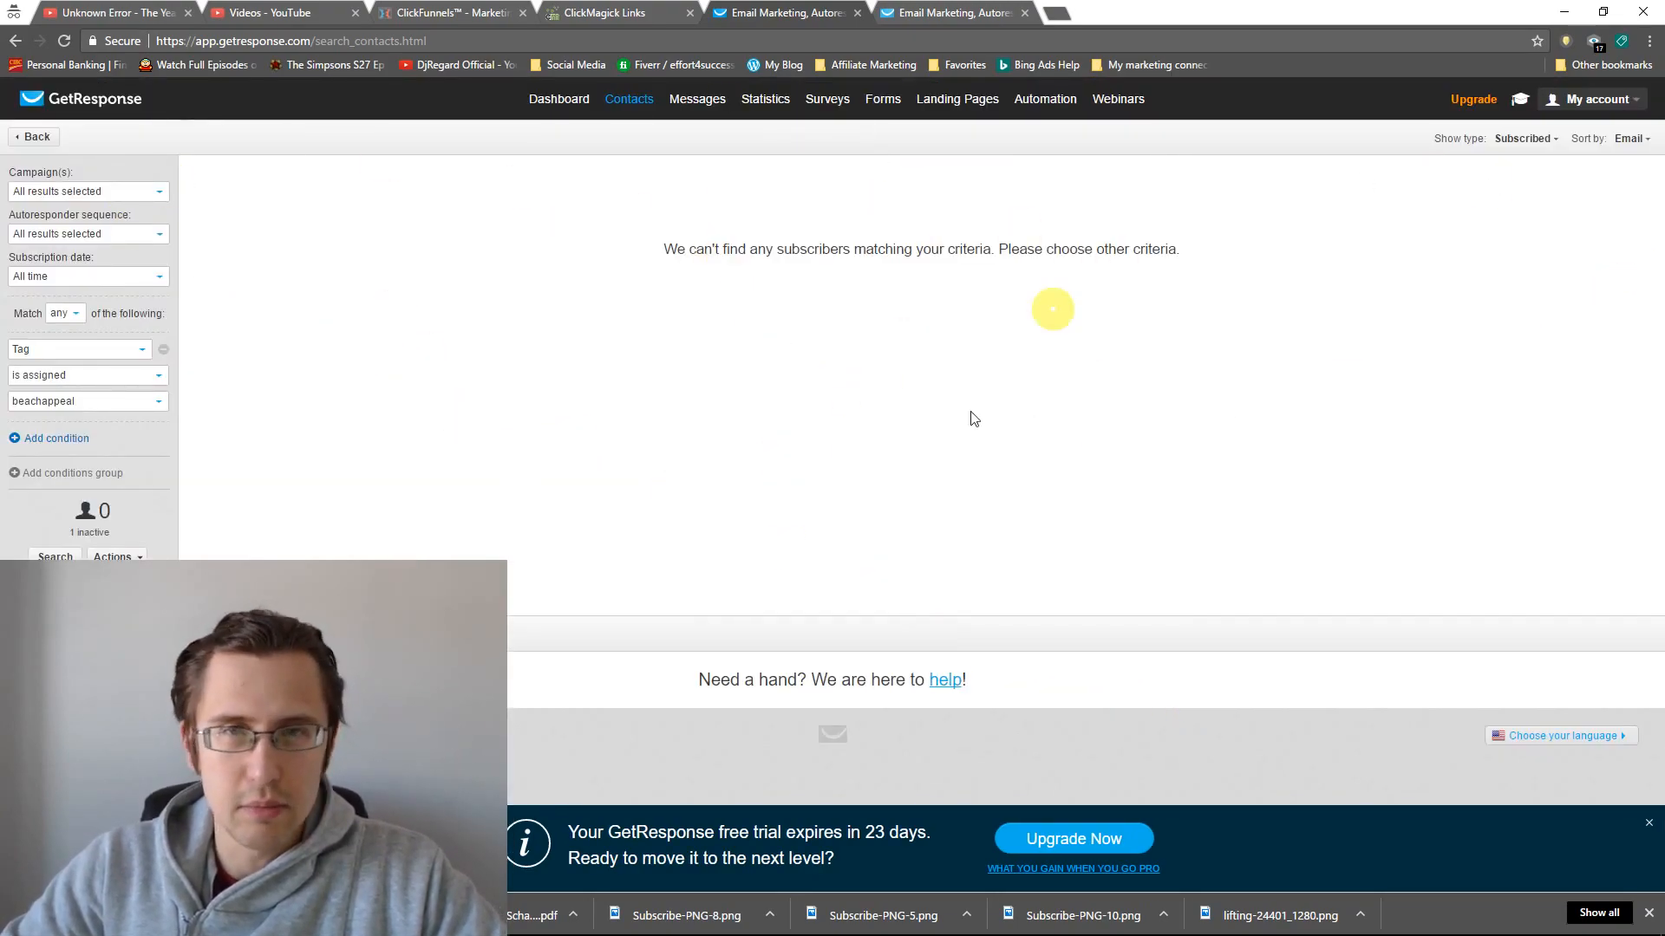
- Return to the workflow tab and add an If tag condition below the Tag action, with the tag Beachappeal
{"action": "left_click", "coordinate": [926, 8]}
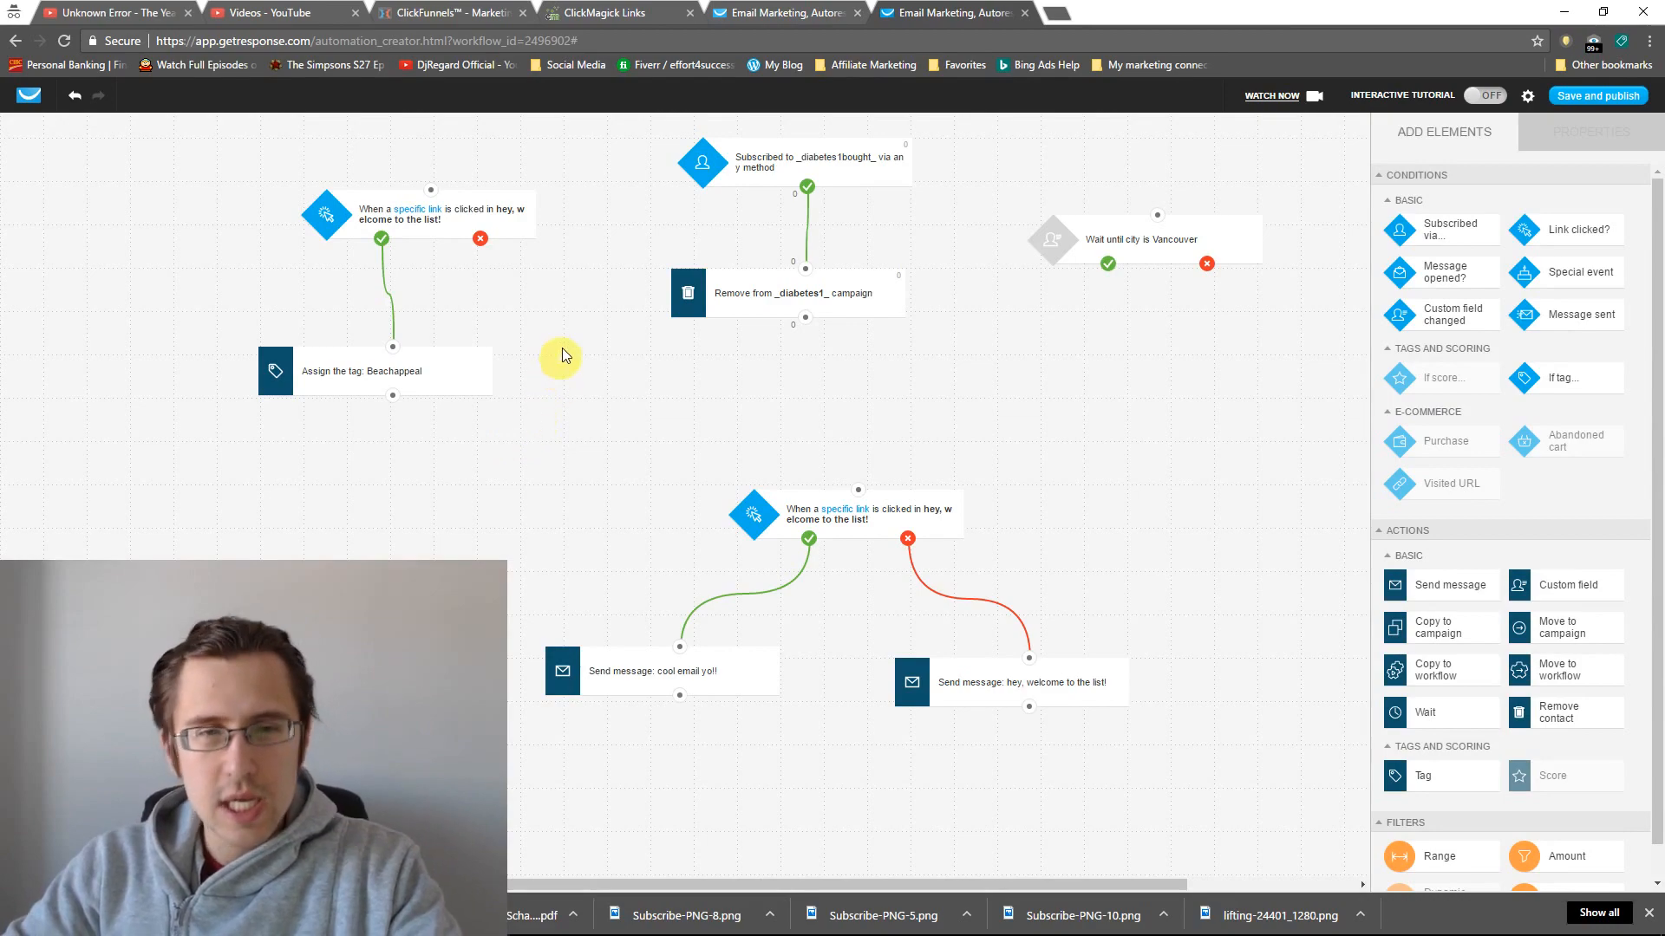
{"action": "left_click_drag", "start_coordinate": [1565, 377], "coordinate": [260, 494]}
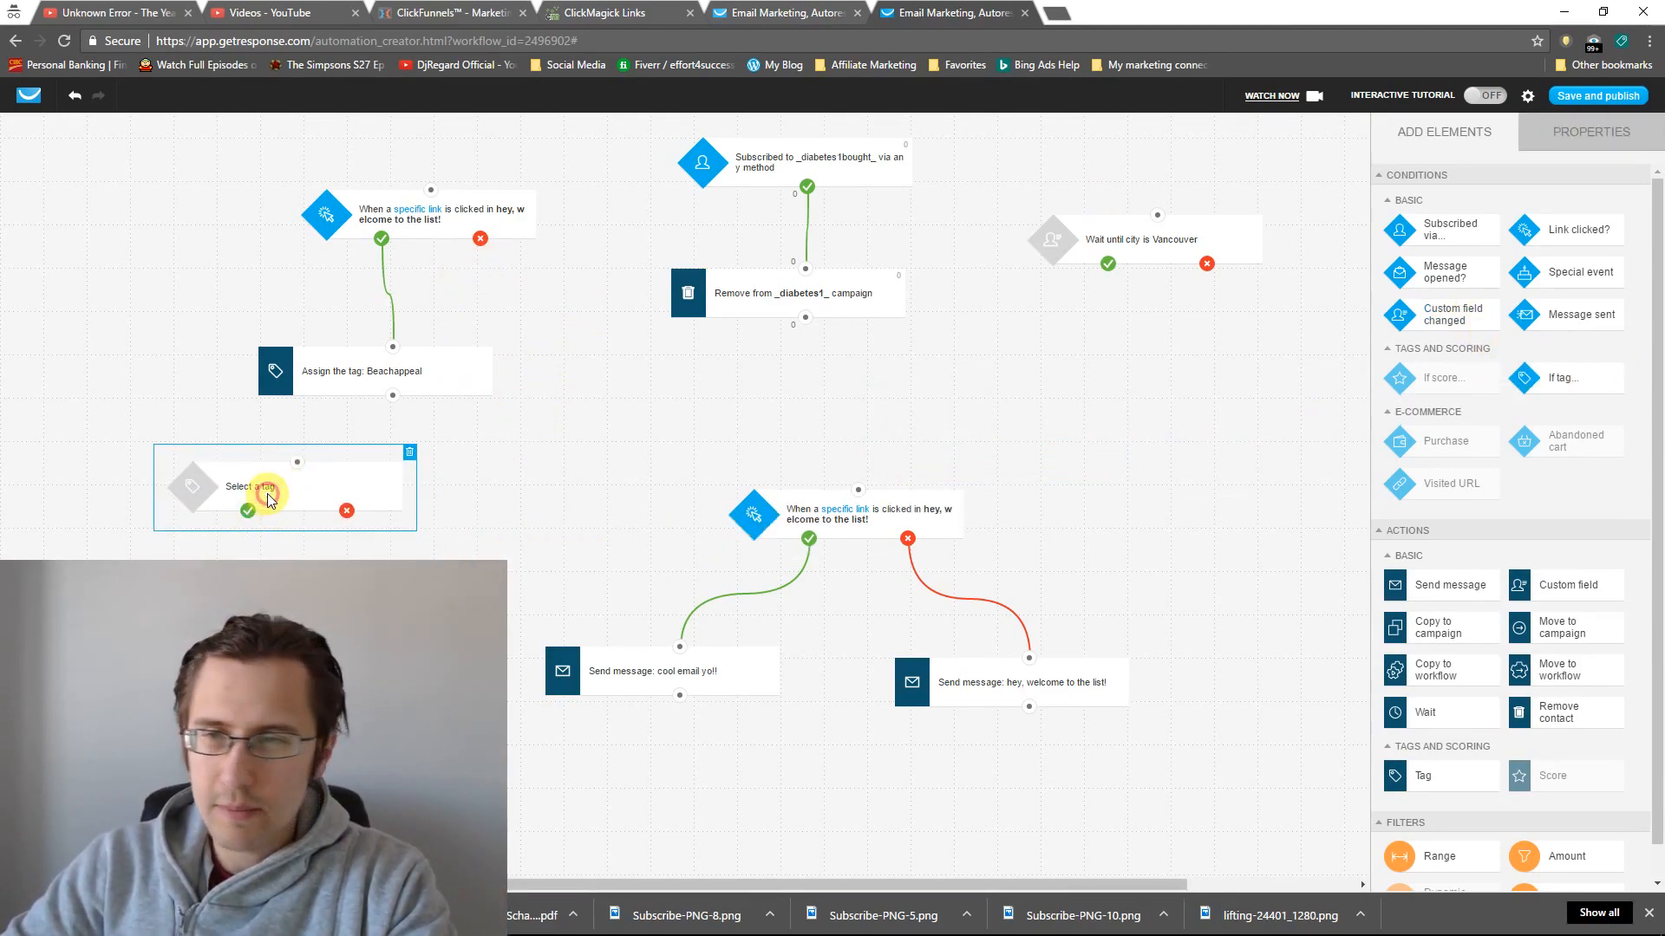
{"action": "left_click", "coordinate": [1591, 132]}
{"action": "left_click", "coordinate": [1456, 248]}
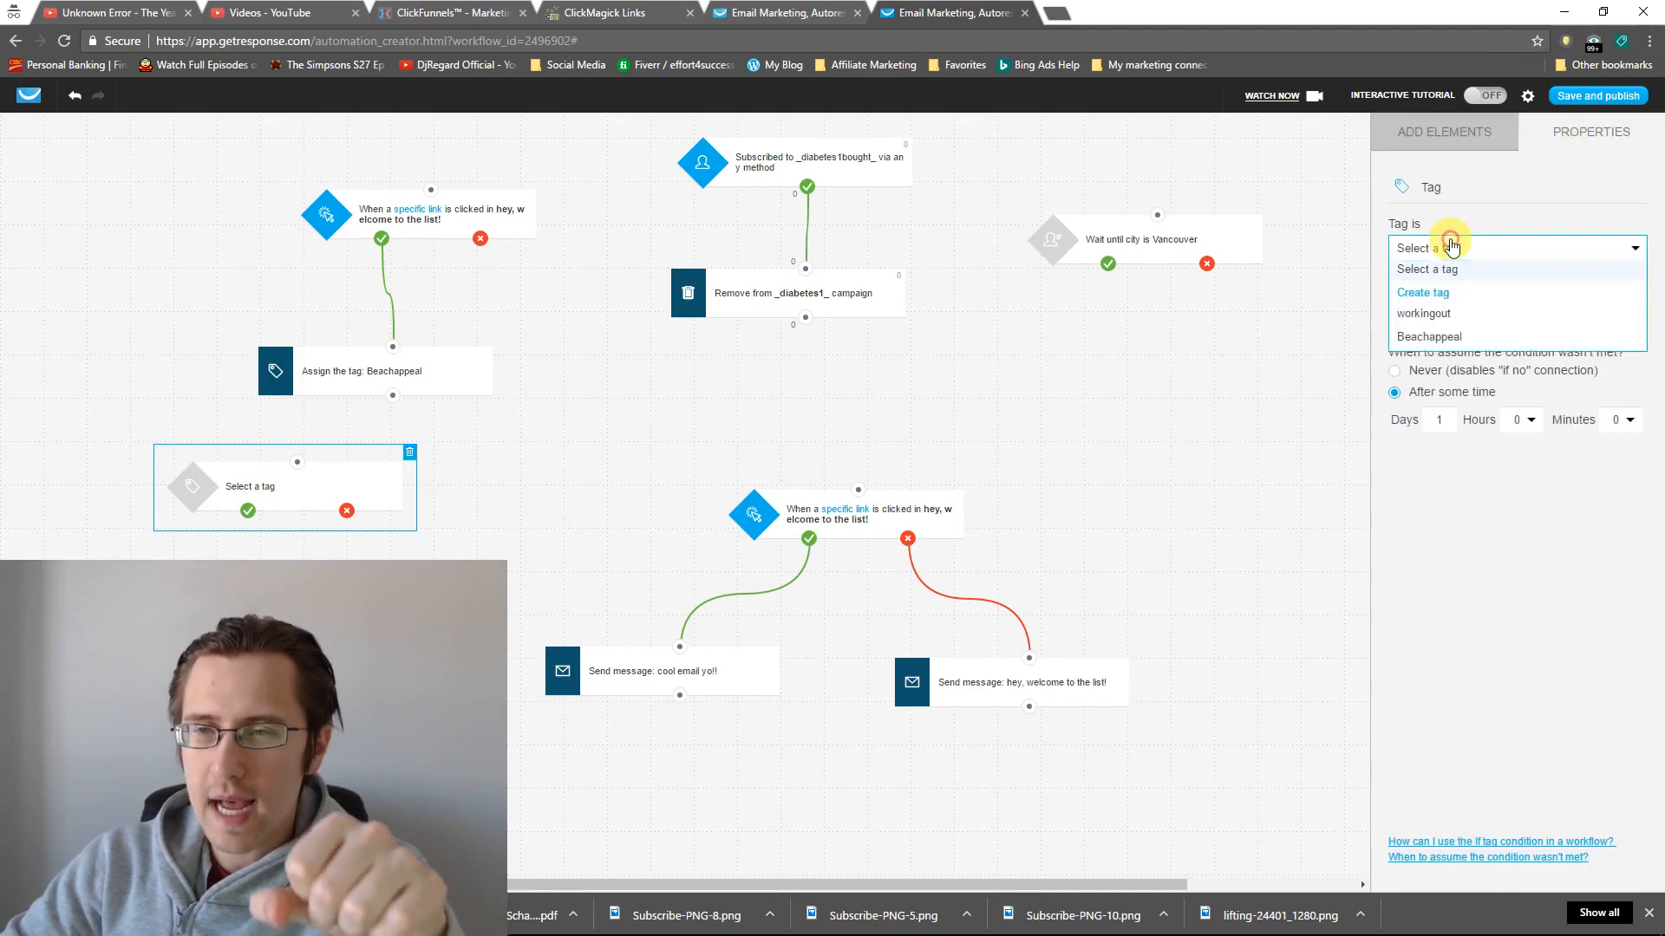
{"action": "left_click", "coordinate": [1446, 338]}
{"action": "left_click", "coordinate": [351, 553]}
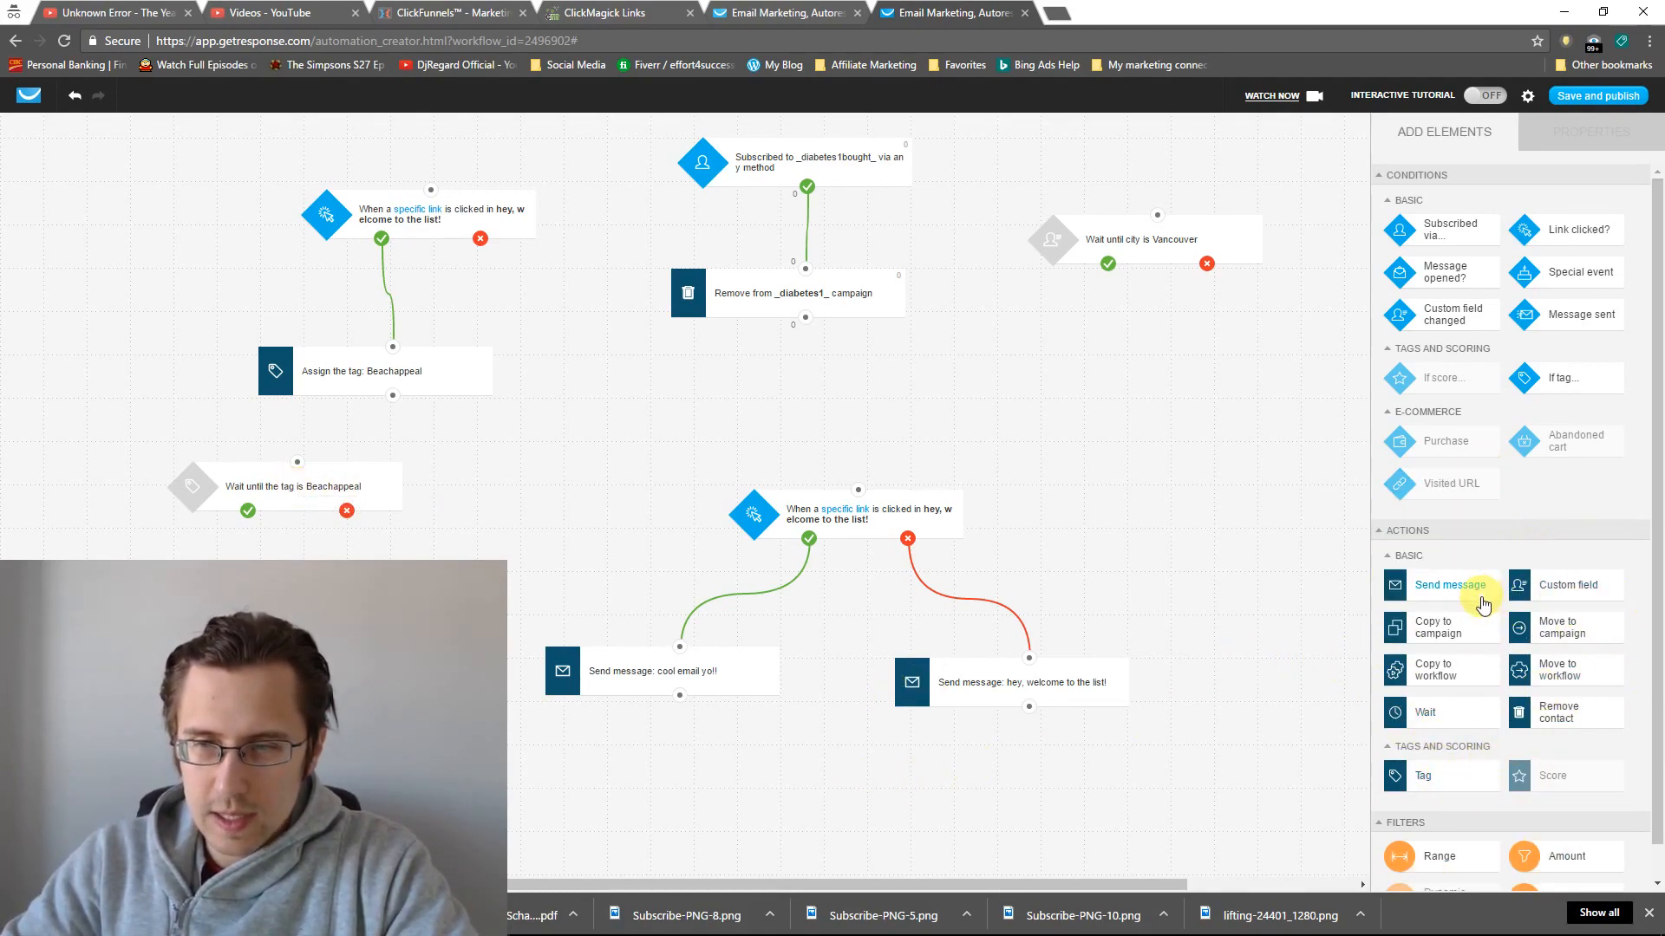
- Add a Custom field action below the If tag condition and browse the custom fields it can assign
{"action": "scroll", "coordinate": [1480, 598], "scroll_direction": "down", "scroll_amount": 1}
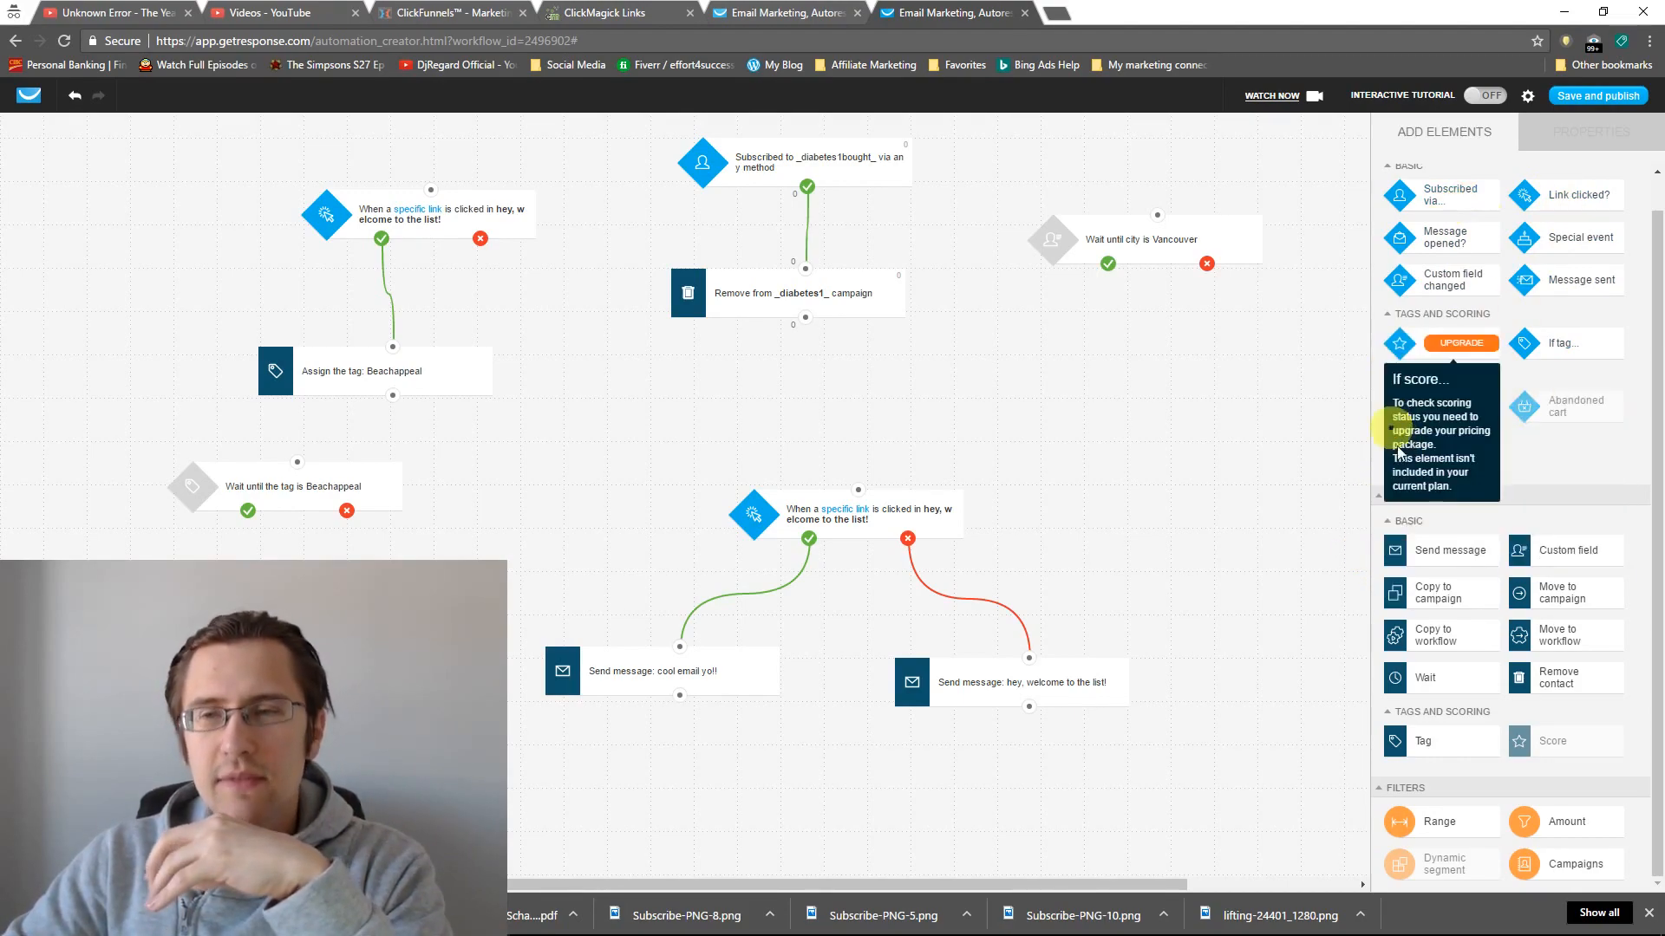
{"action": "left_click_drag", "start_coordinate": [1565, 550], "coordinate": [849, 496]}
{"action": "left_click_drag", "start_coordinate": [712, 512], "coordinate": [390, 607]}
{"action": "left_click", "coordinate": [1599, 120]}
{"action": "left_click", "coordinate": [1442, 286]}
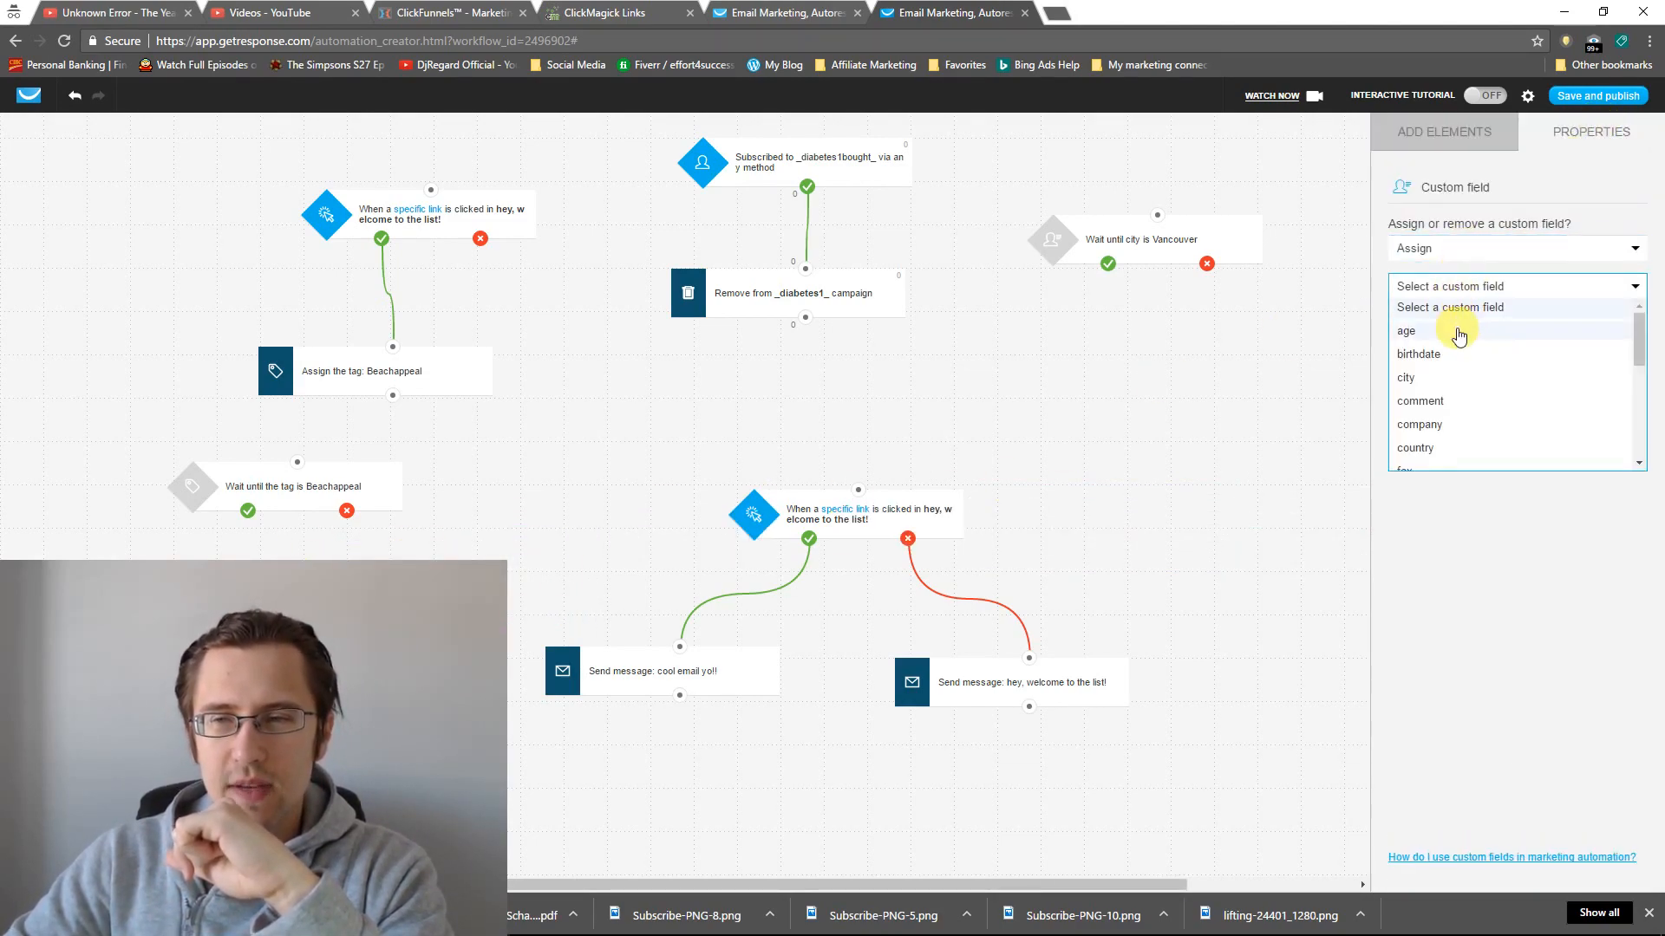
{"action": "left_click_drag", "start_coordinate": [1635, 342], "coordinate": [1624, 434]}
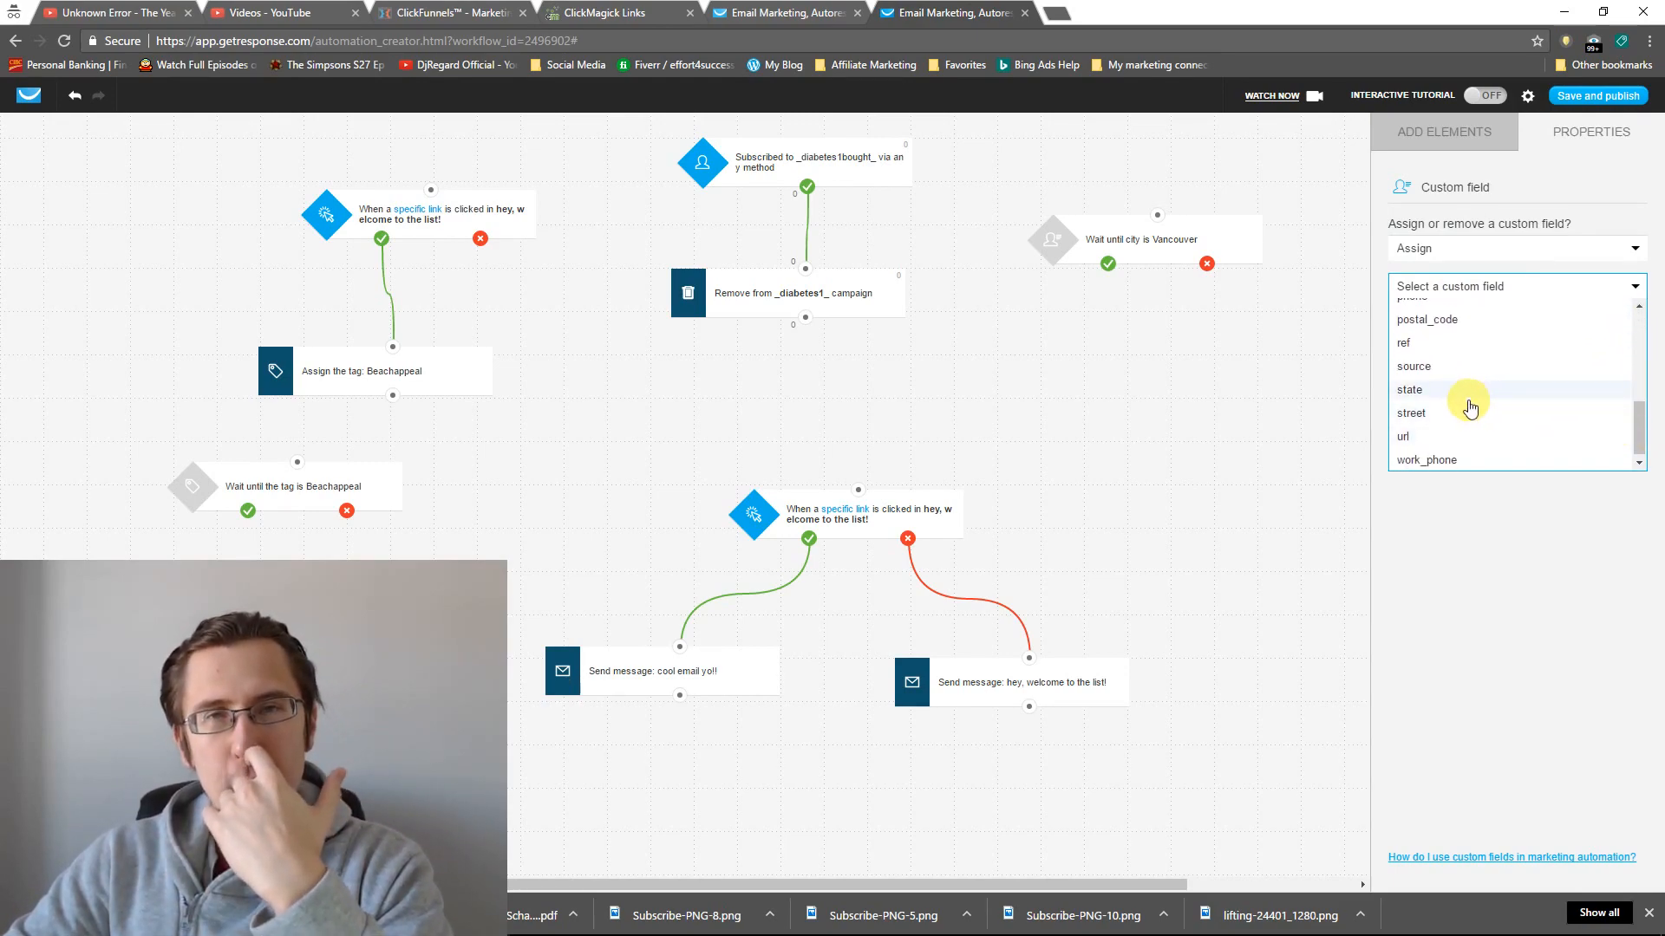
{"action": "left_click_drag", "start_coordinate": [1639, 420], "coordinate": [1639, 317]}
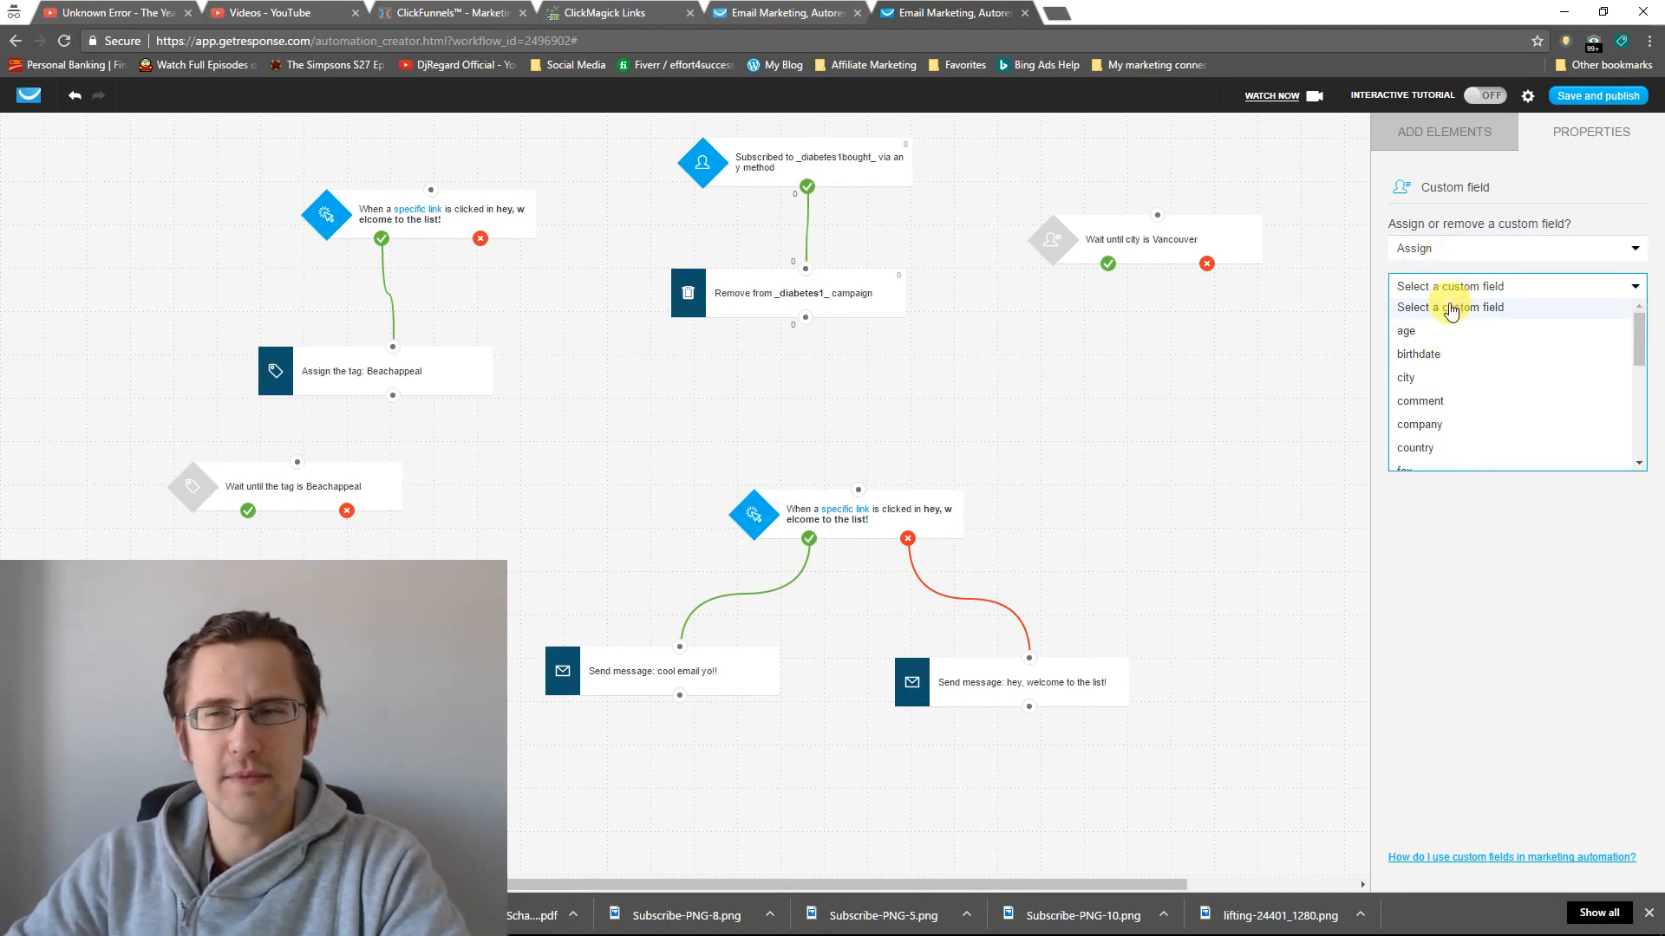
- Make the Custom field action assign the age field with the value 18-29
{"action": "left_click", "coordinate": [1447, 334]}
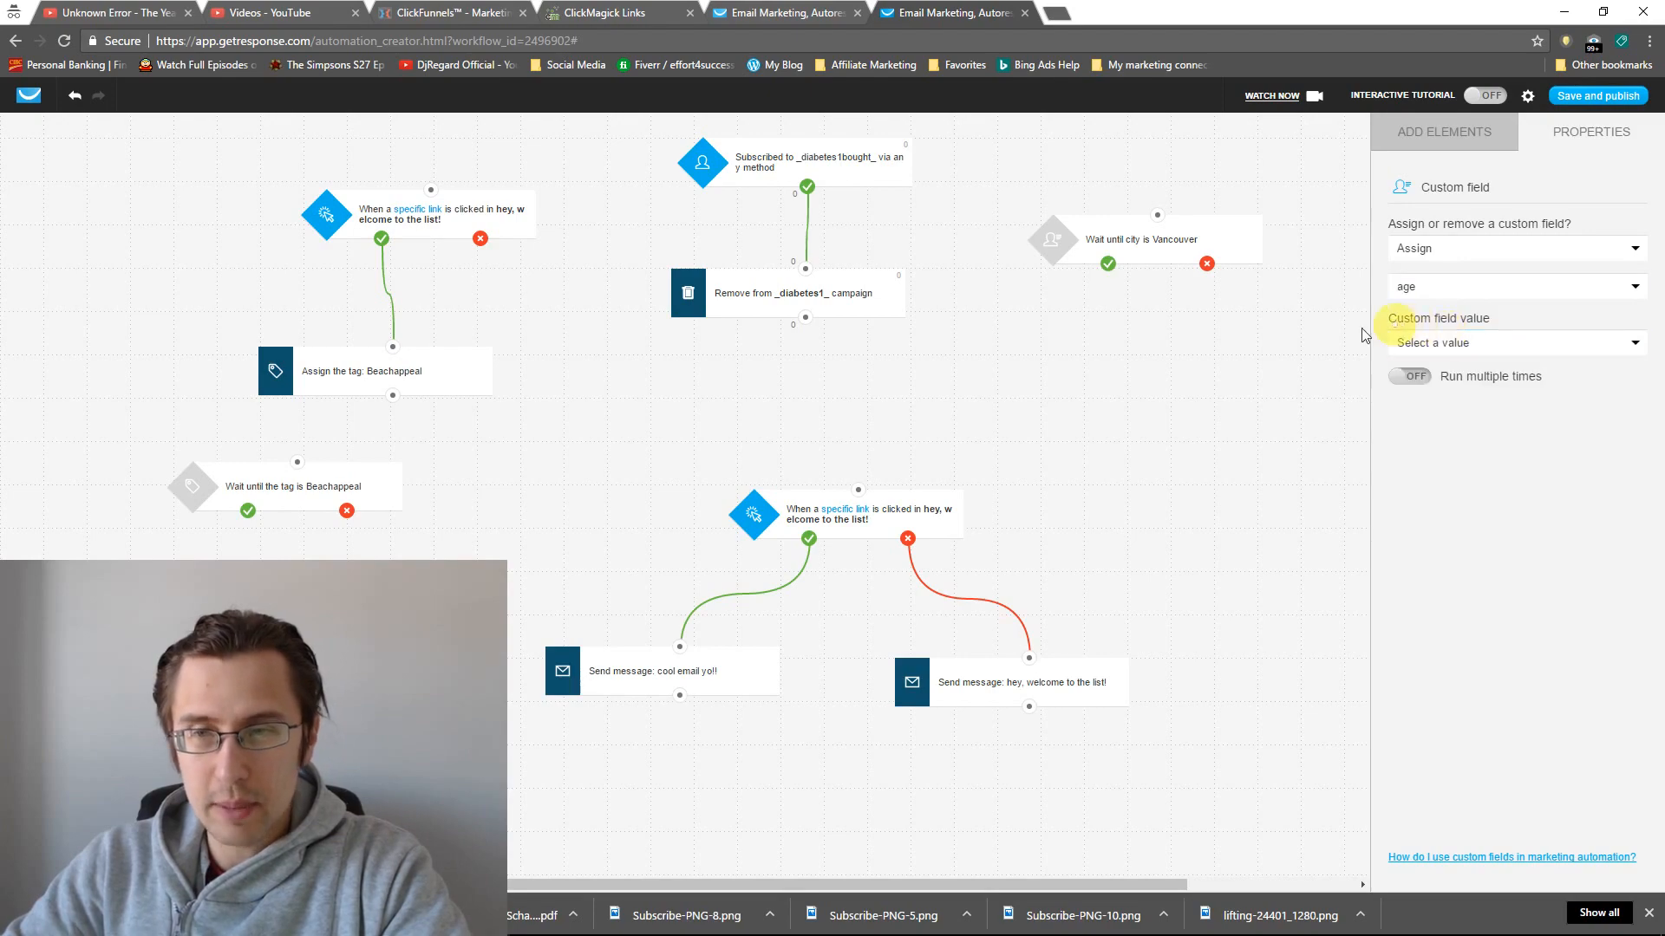
{"action": "left_click", "coordinate": [1489, 343]}
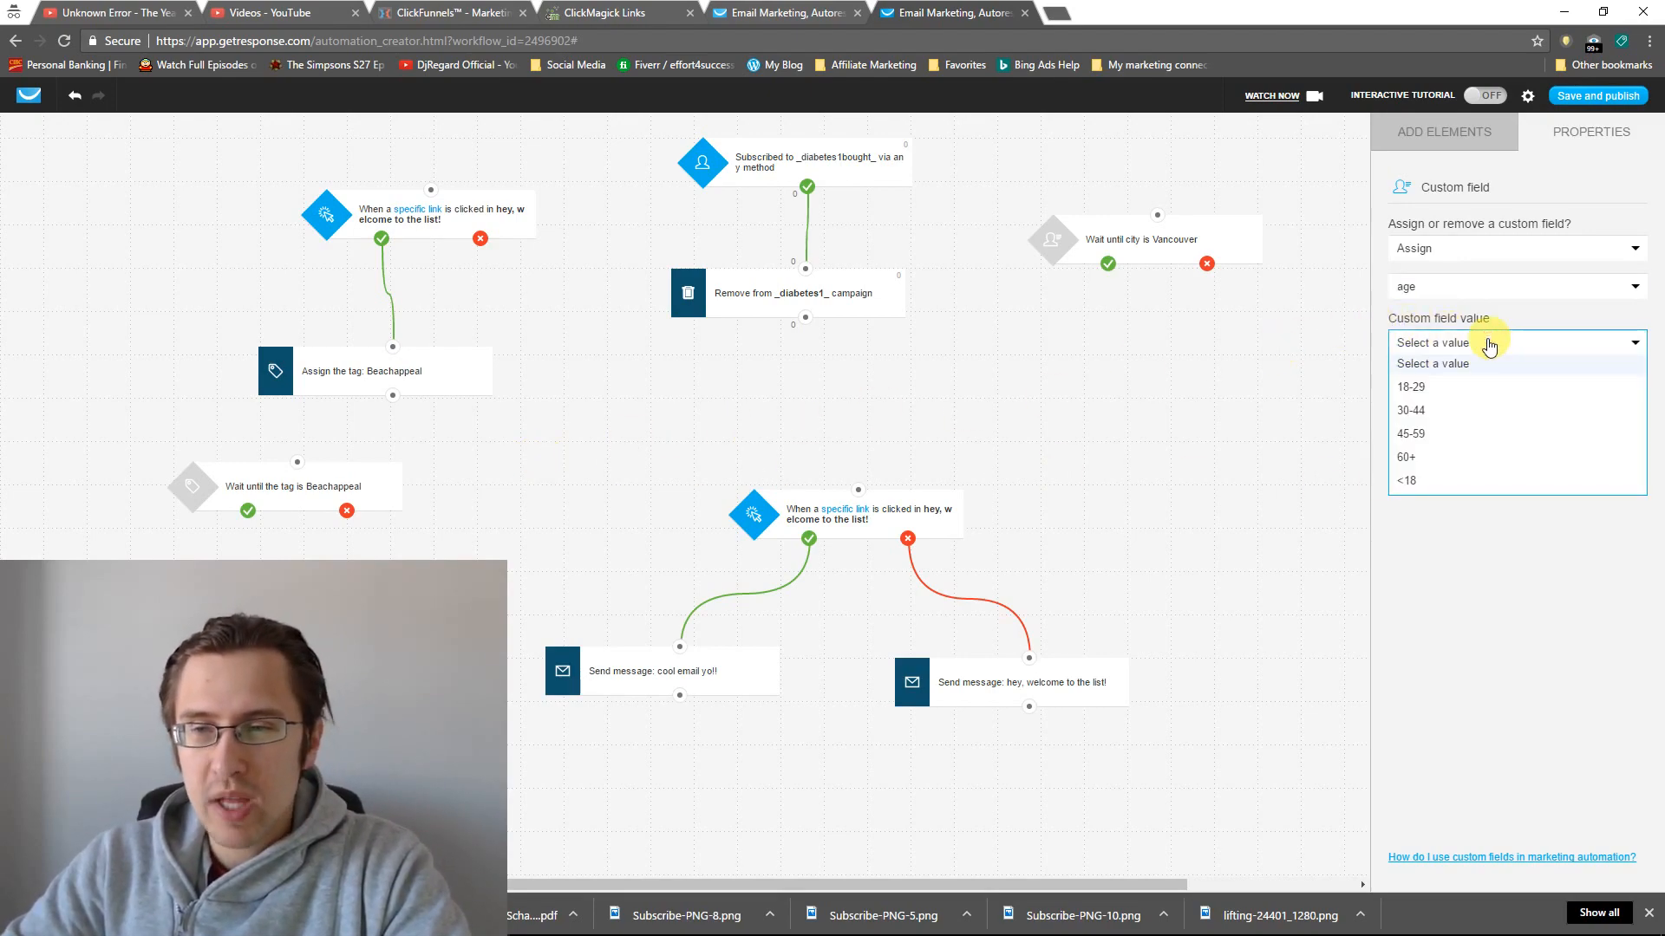
{"action": "left_click", "coordinate": [1441, 388]}
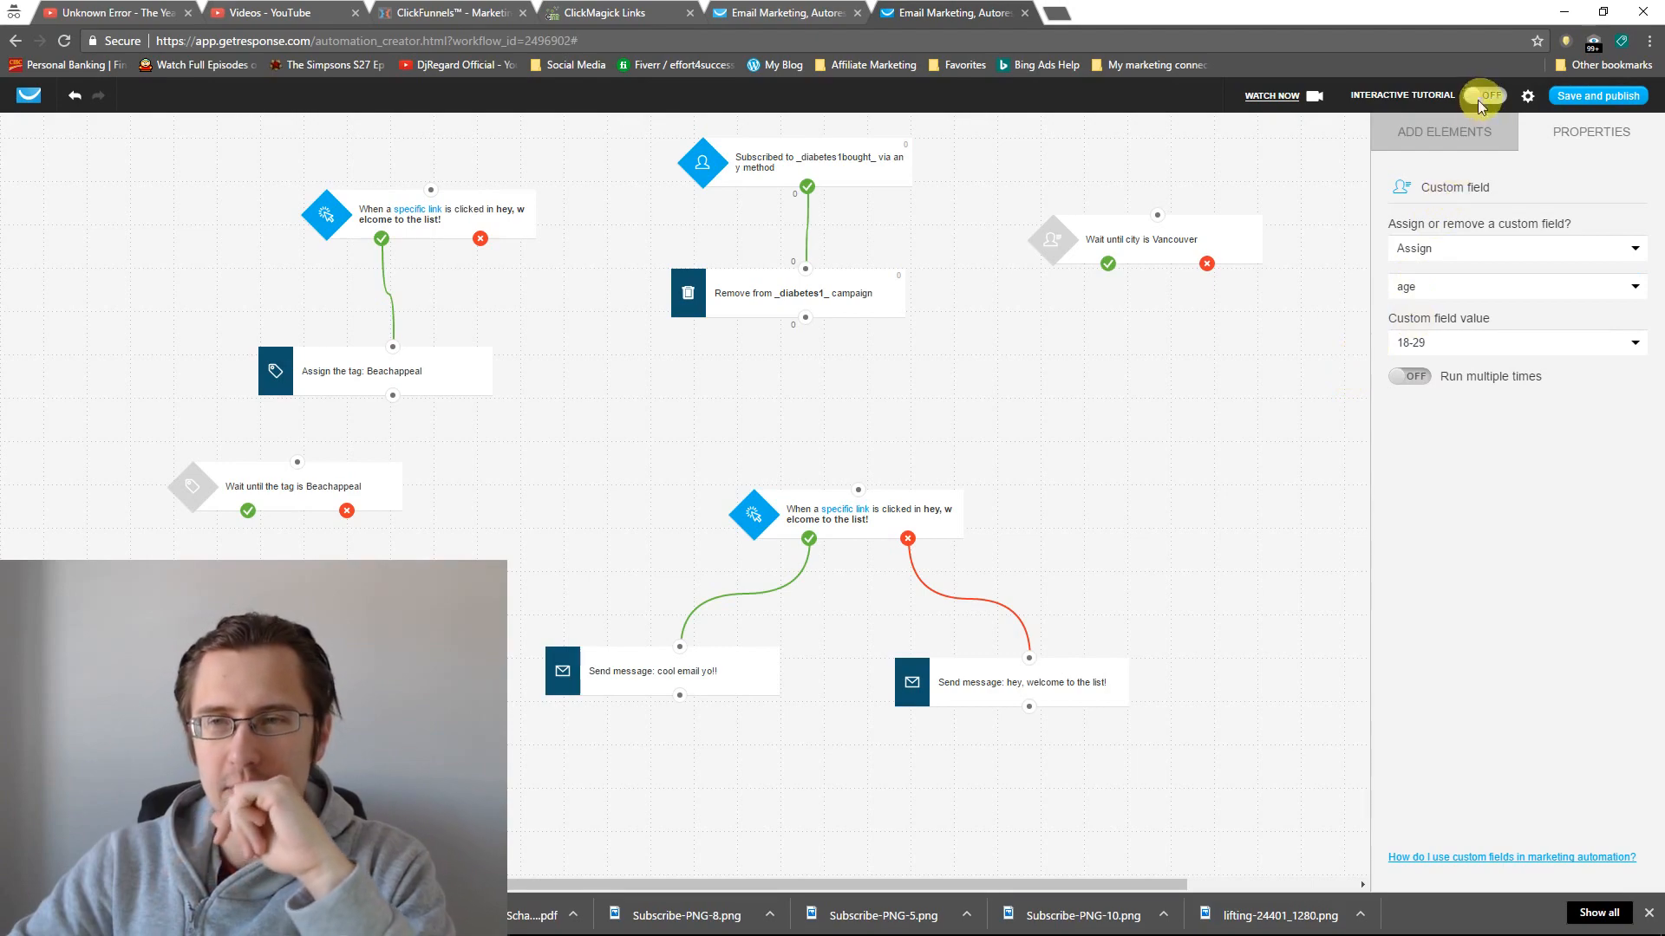
- Switch the Custom field action to assign the ref field, leave its value empty and return to the element list
{"action": "left_click", "coordinate": [1457, 284]}
{"action": "left_click_drag", "start_coordinate": [1639, 343], "coordinate": [1613, 437]}
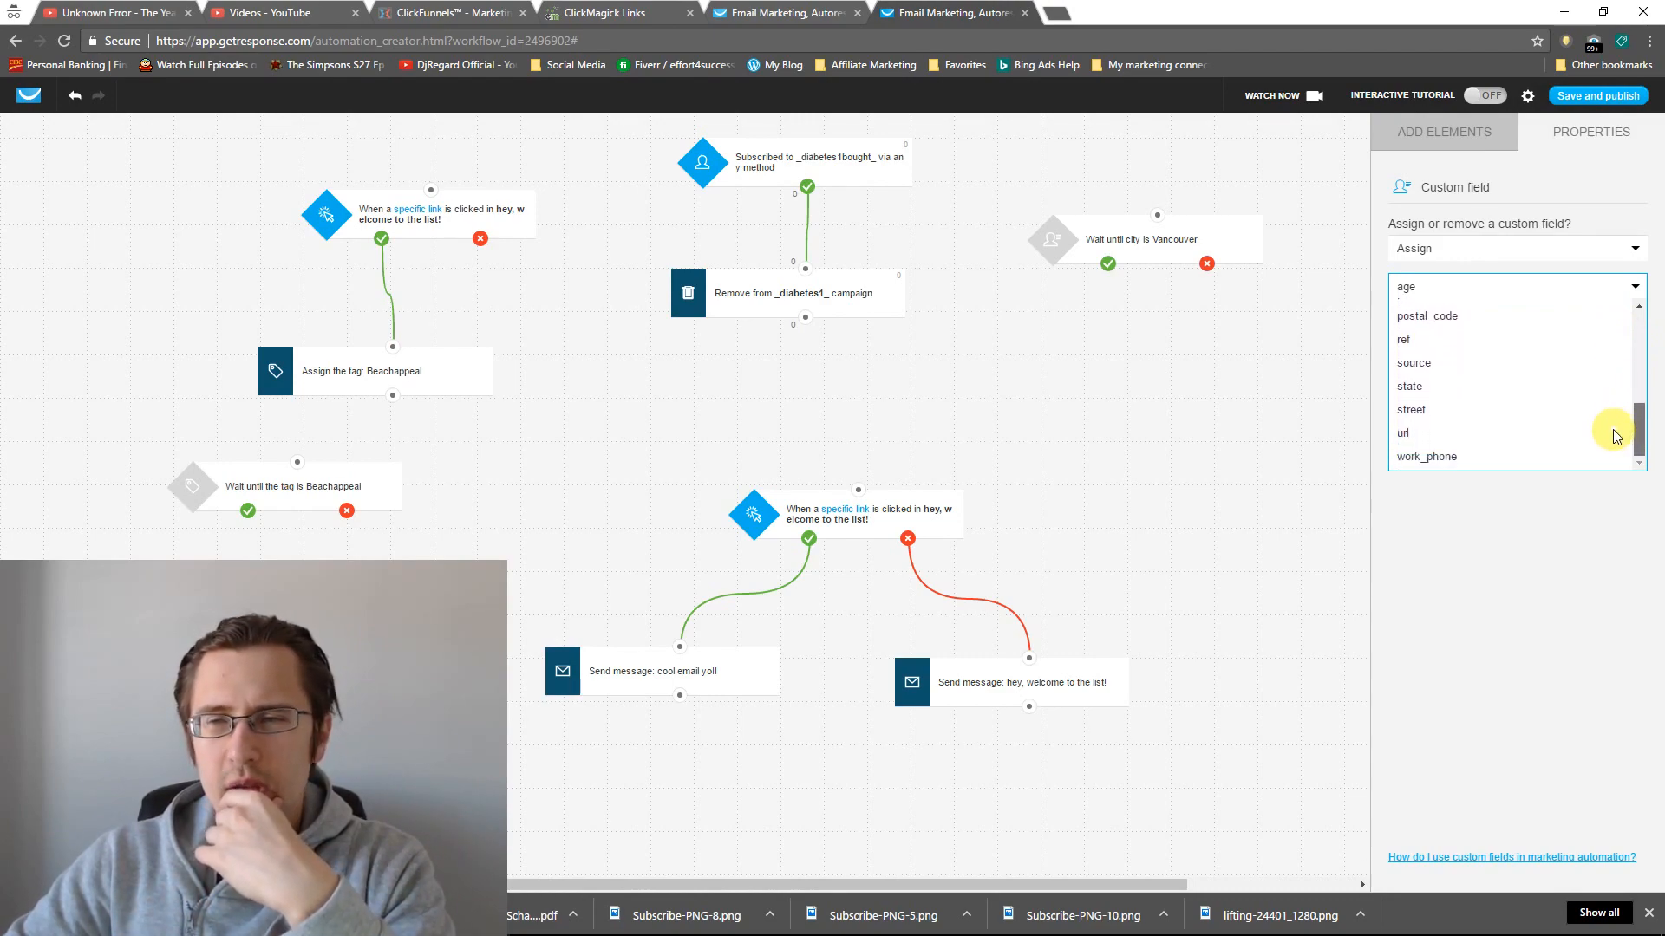
{"action": "left_click", "coordinate": [1412, 340]}
{"action": "left_click", "coordinate": [1422, 351]}
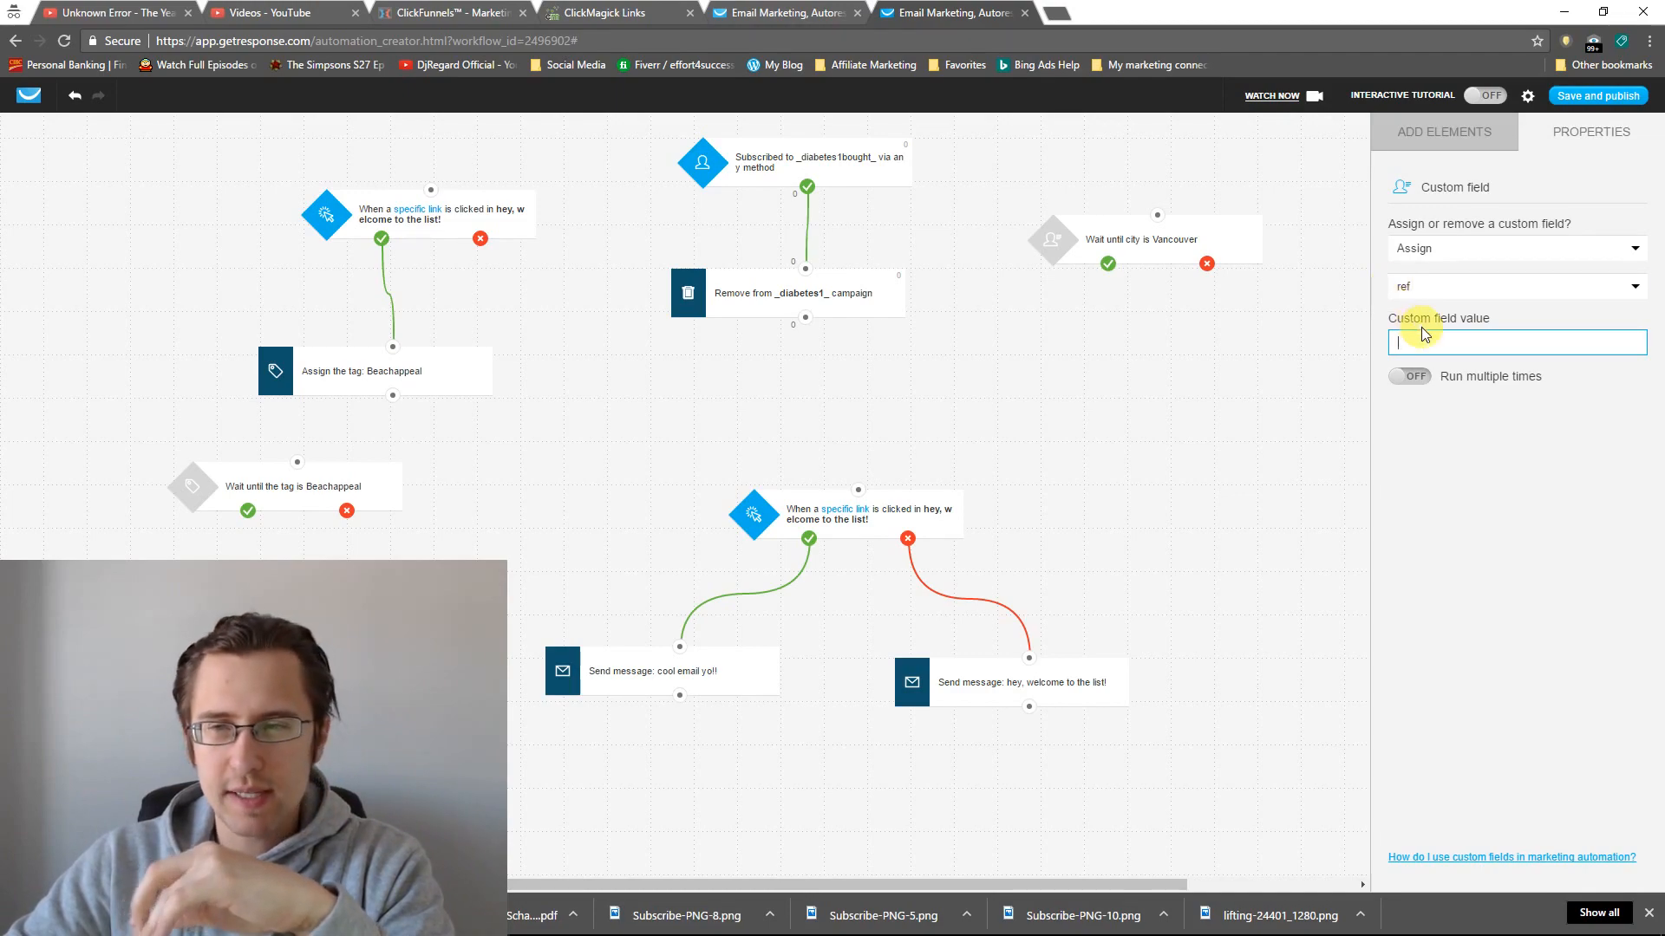
{"action": "left_click", "coordinate": [1446, 132]}
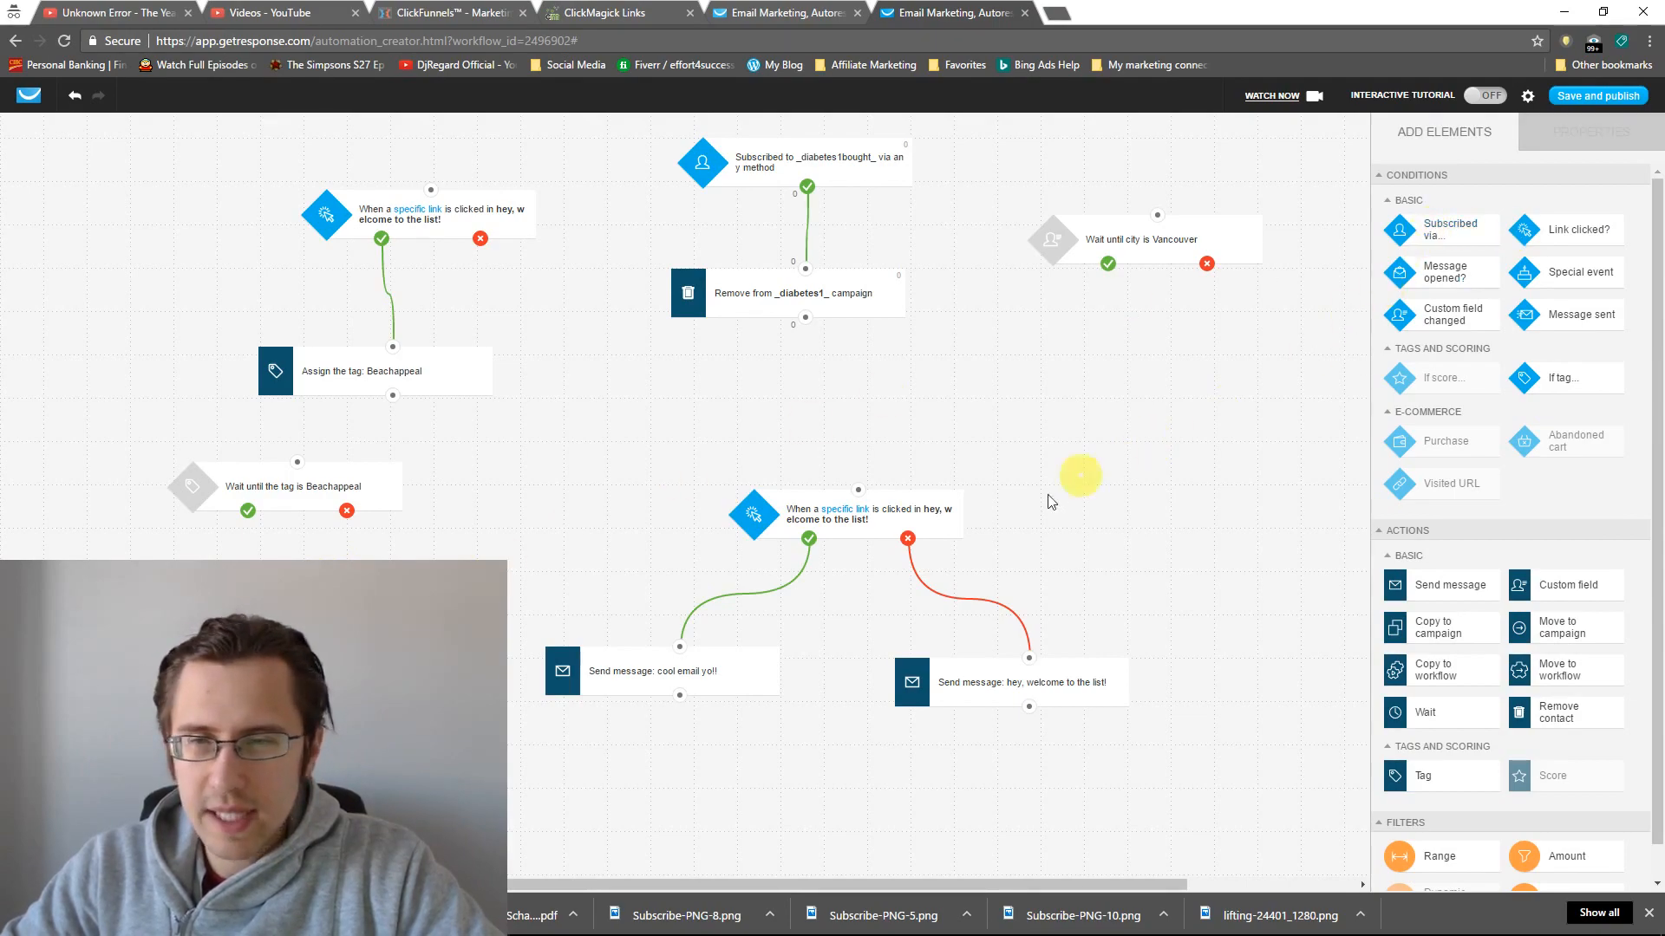
- Delete the link condition above the Beachappeal Tag action, the Tag action itself, the If tag condition and the Vancouver city condition
{"action": "left_click", "coordinate": [481, 196]}
{"action": "left_click", "coordinate": [544, 181]}
{"action": "left_click", "coordinate": [412, 370]}
{"action": "left_click", "coordinate": [491, 338]}
{"action": "left_click", "coordinate": [365, 479]}
{"action": "left_click", "coordinate": [409, 454]}
{"action": "left_click", "coordinate": [1144, 239]}
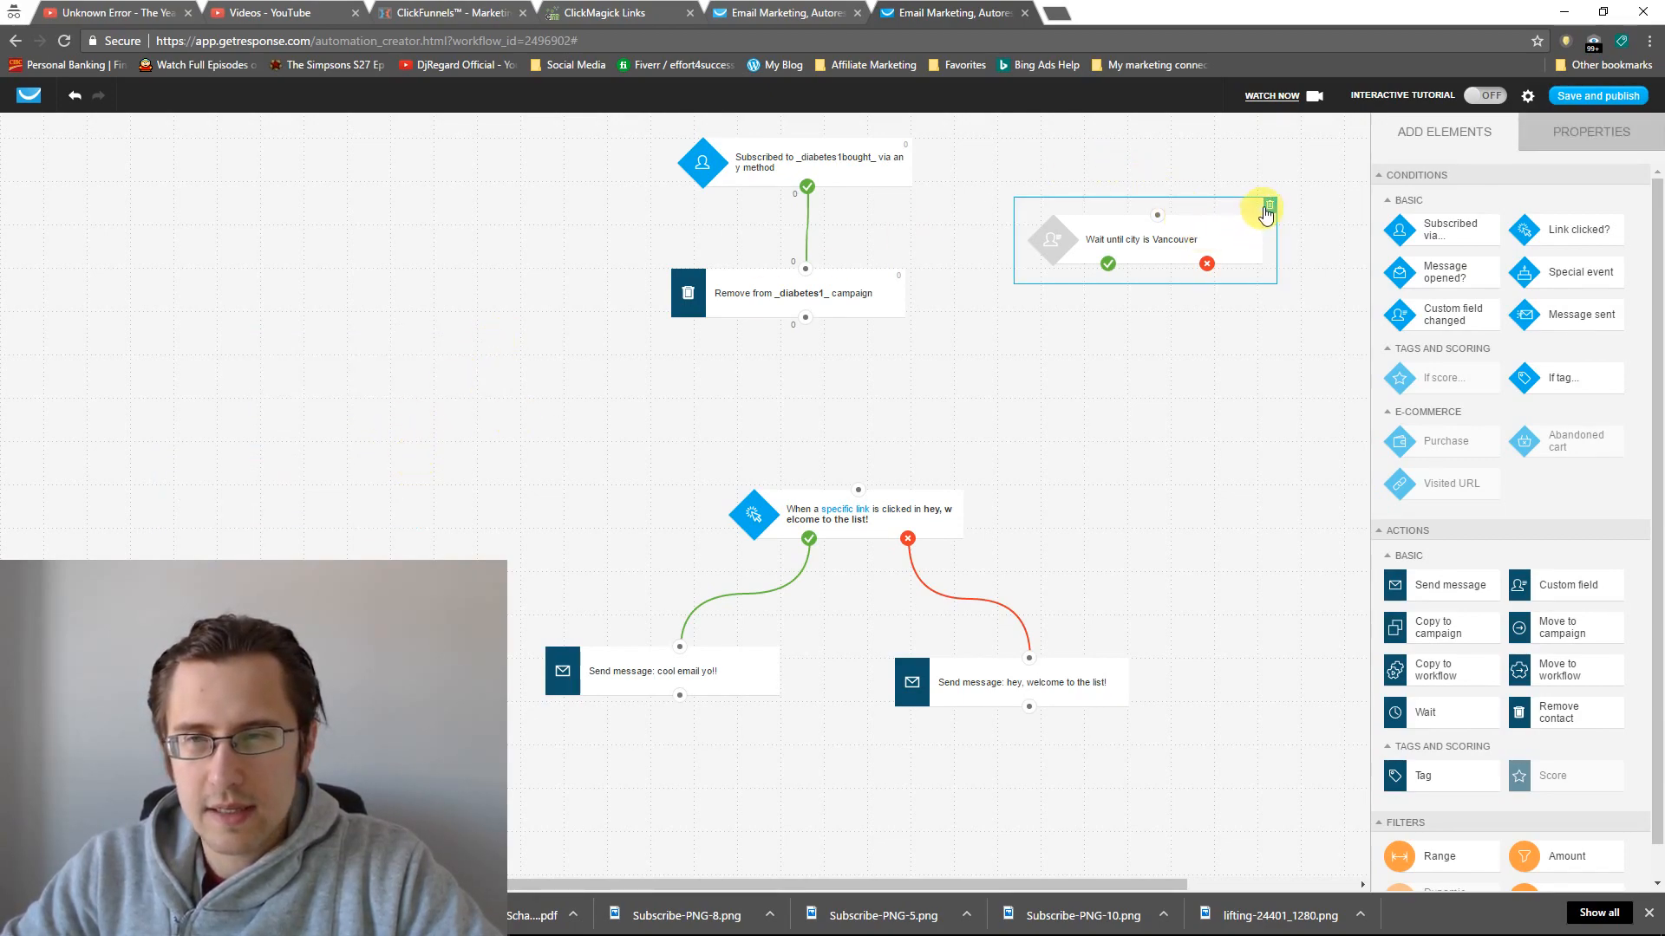
{"action": "left_click", "coordinate": [1269, 204]}
- Add a Link clicked condition and a Move to campaign action below it, targeting _diabetes1_ at autoresponder cycle Day 0
{"action": "left_click_drag", "start_coordinate": [1590, 230], "coordinate": [401, 204]}
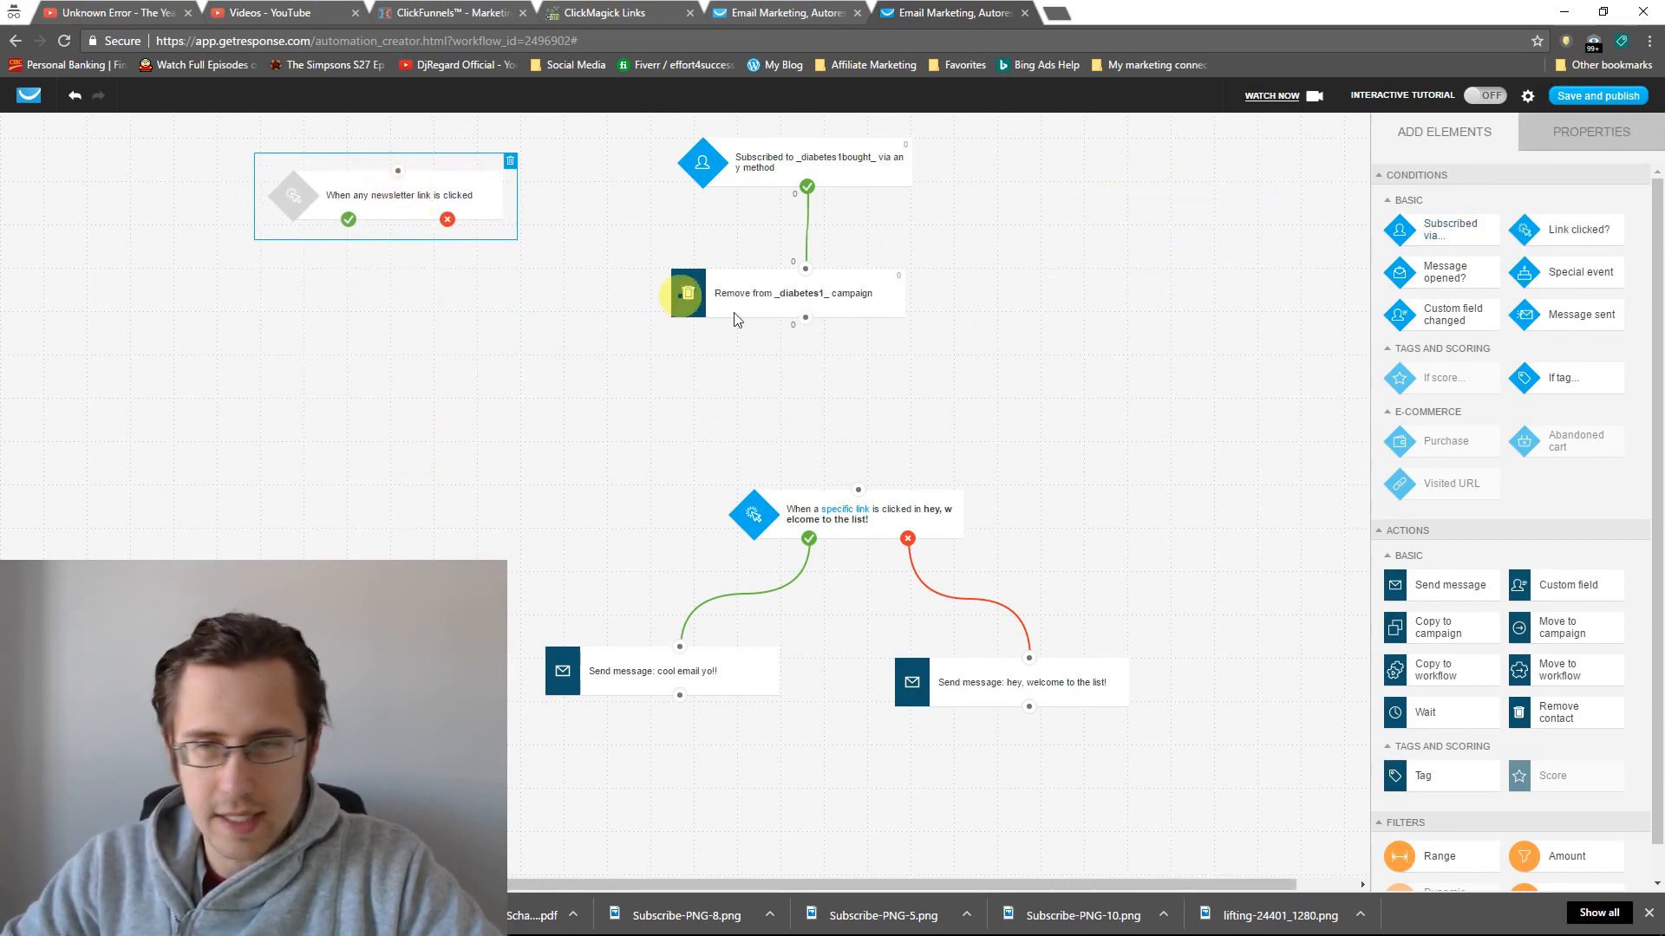
{"action": "left_click_drag", "start_coordinate": [1576, 639], "coordinate": [333, 309]}
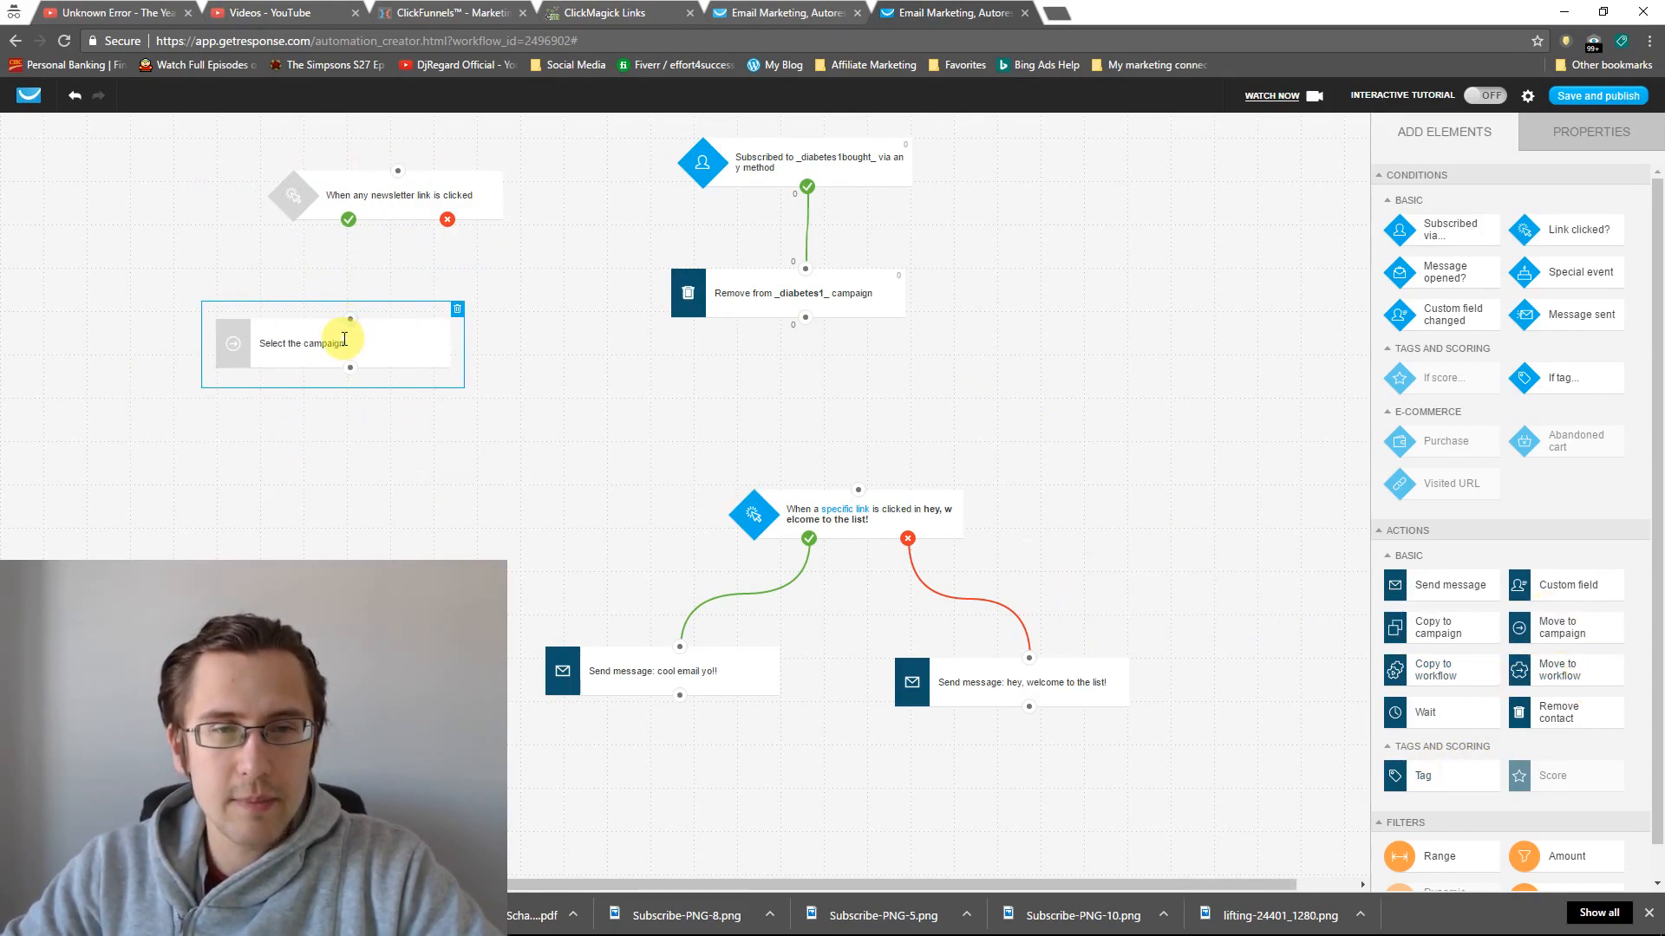
{"action": "left_click", "coordinate": [1583, 137]}
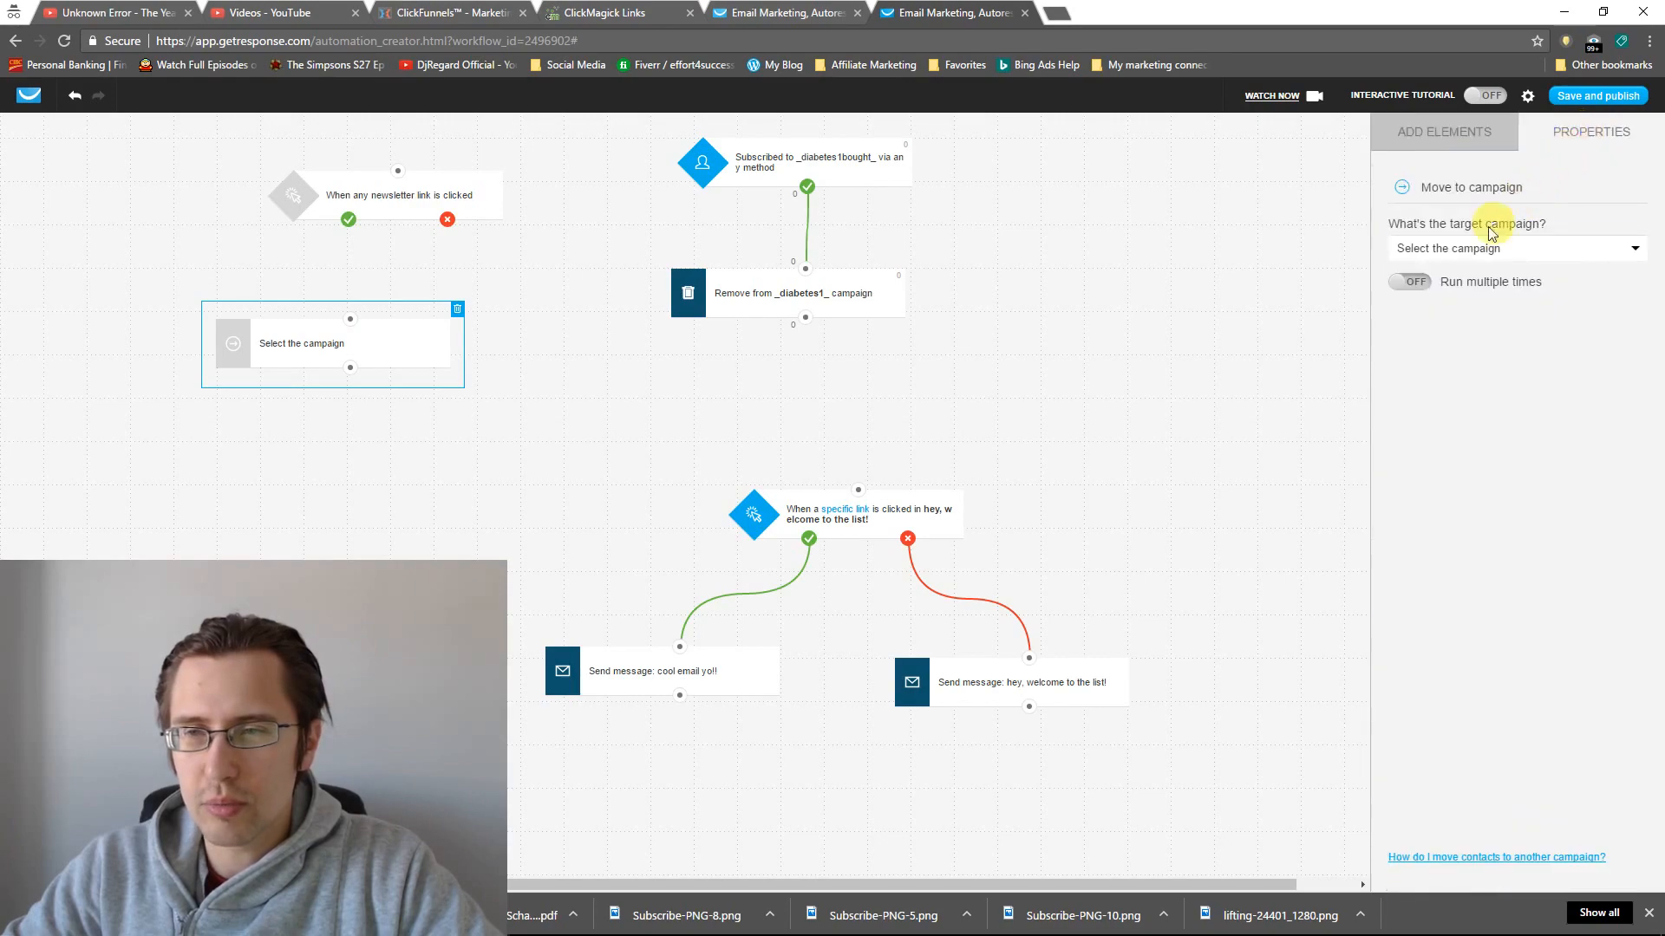
{"action": "left_click", "coordinate": [1439, 249]}
{"action": "left_click", "coordinate": [1446, 317]}
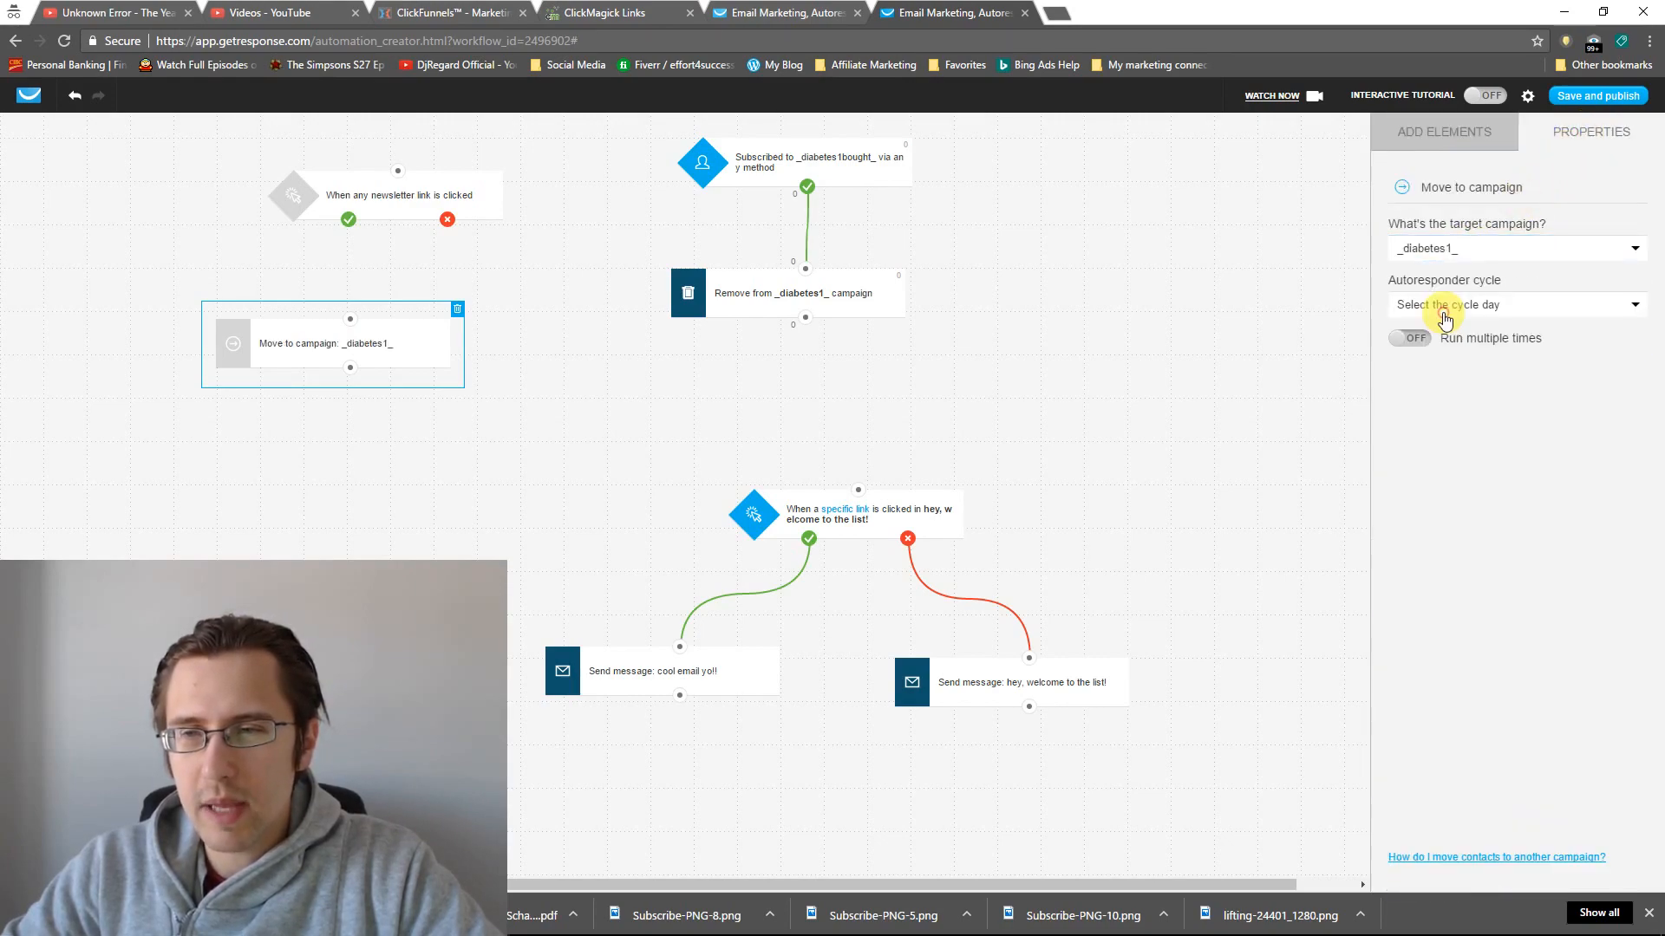
{"action": "left_click", "coordinate": [1475, 303]}
{"action": "left_click", "coordinate": [1413, 420]}
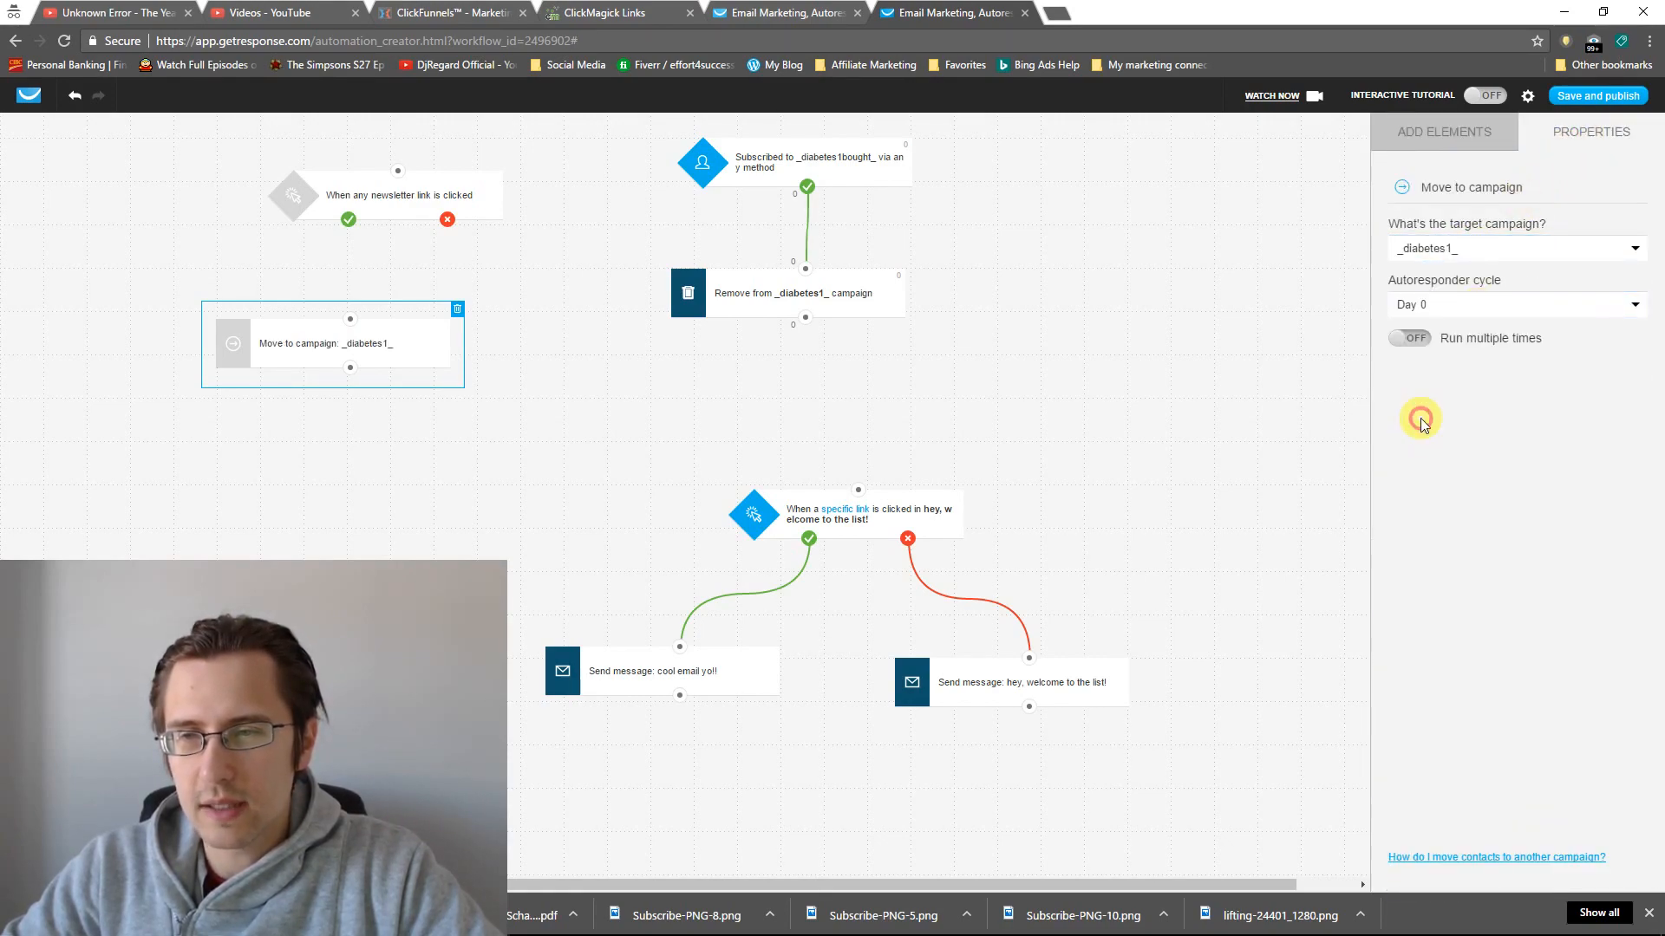
- Connect the Move to campaign action to the newsletter link condition's yes branch and review the condition's properties
{"action": "left_click", "coordinate": [350, 319]}
{"action": "left_click_drag", "start_coordinate": [350, 321], "coordinate": [348, 219]}
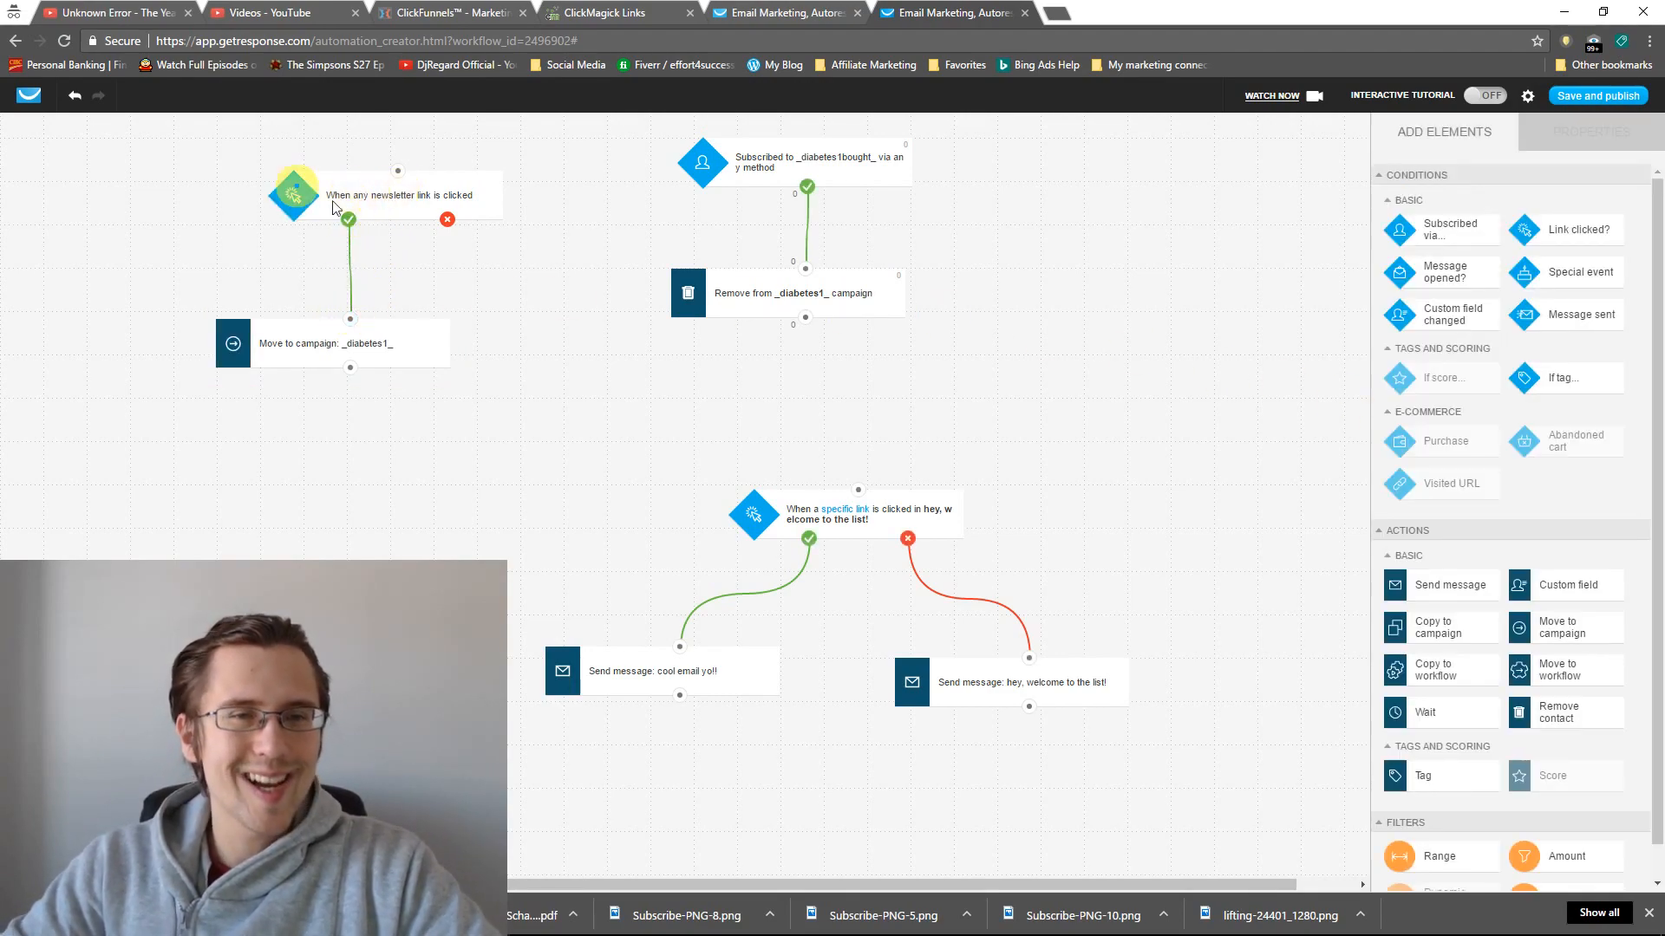
{"action": "left_click", "coordinate": [399, 196]}
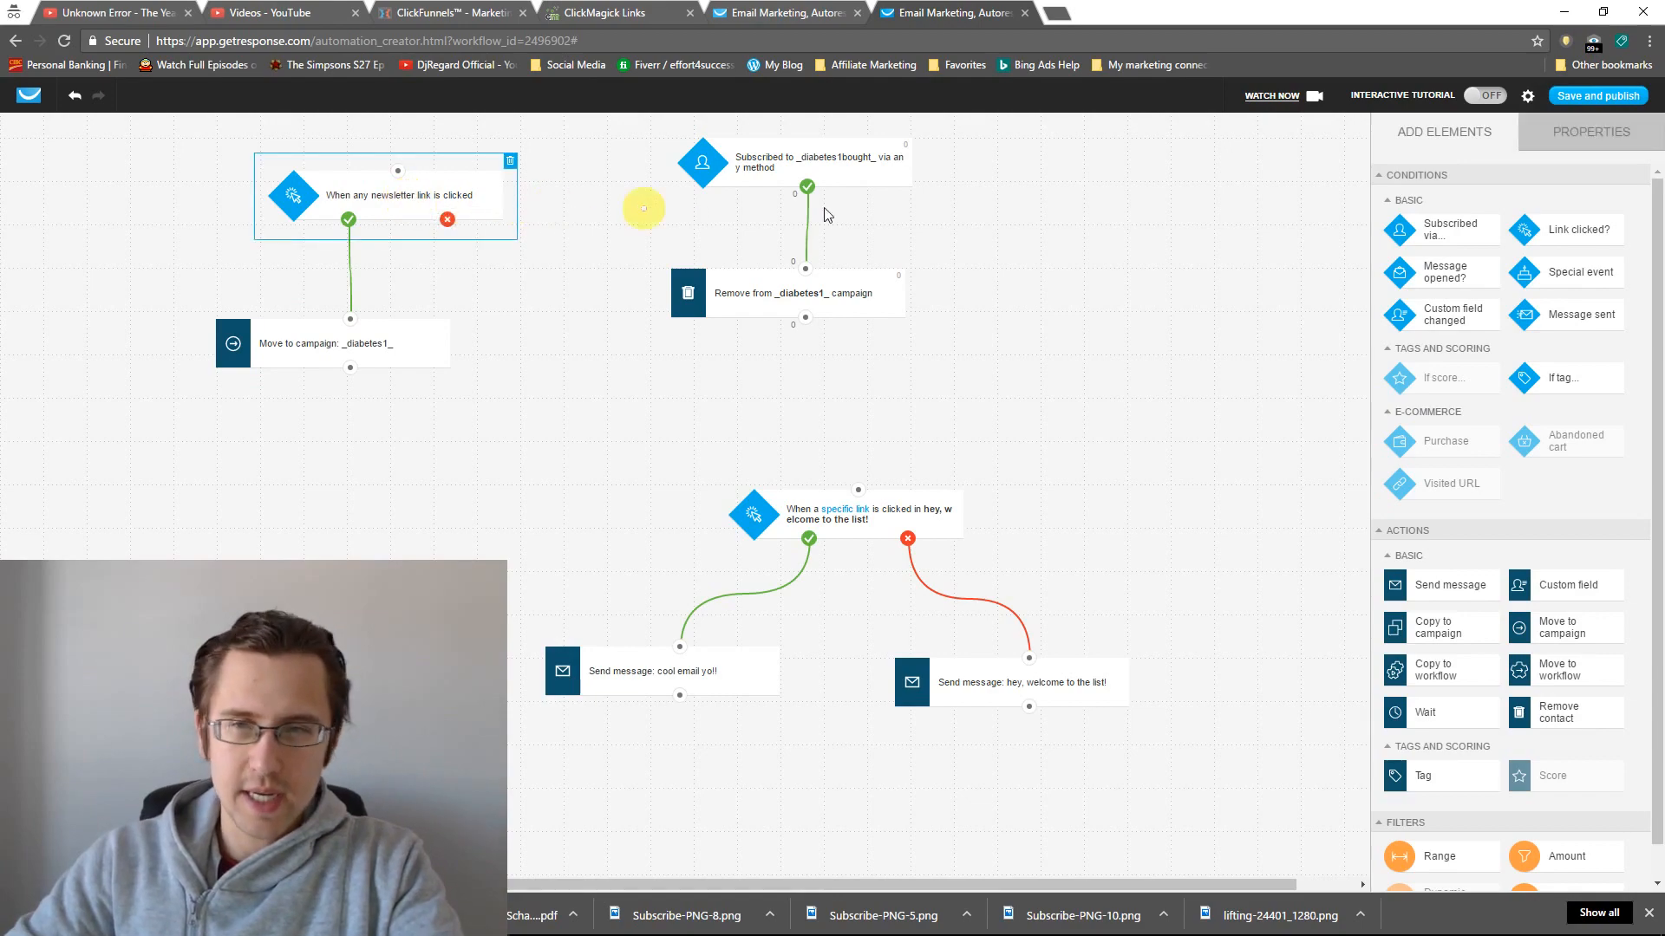
{"action": "left_click", "coordinate": [1579, 131]}
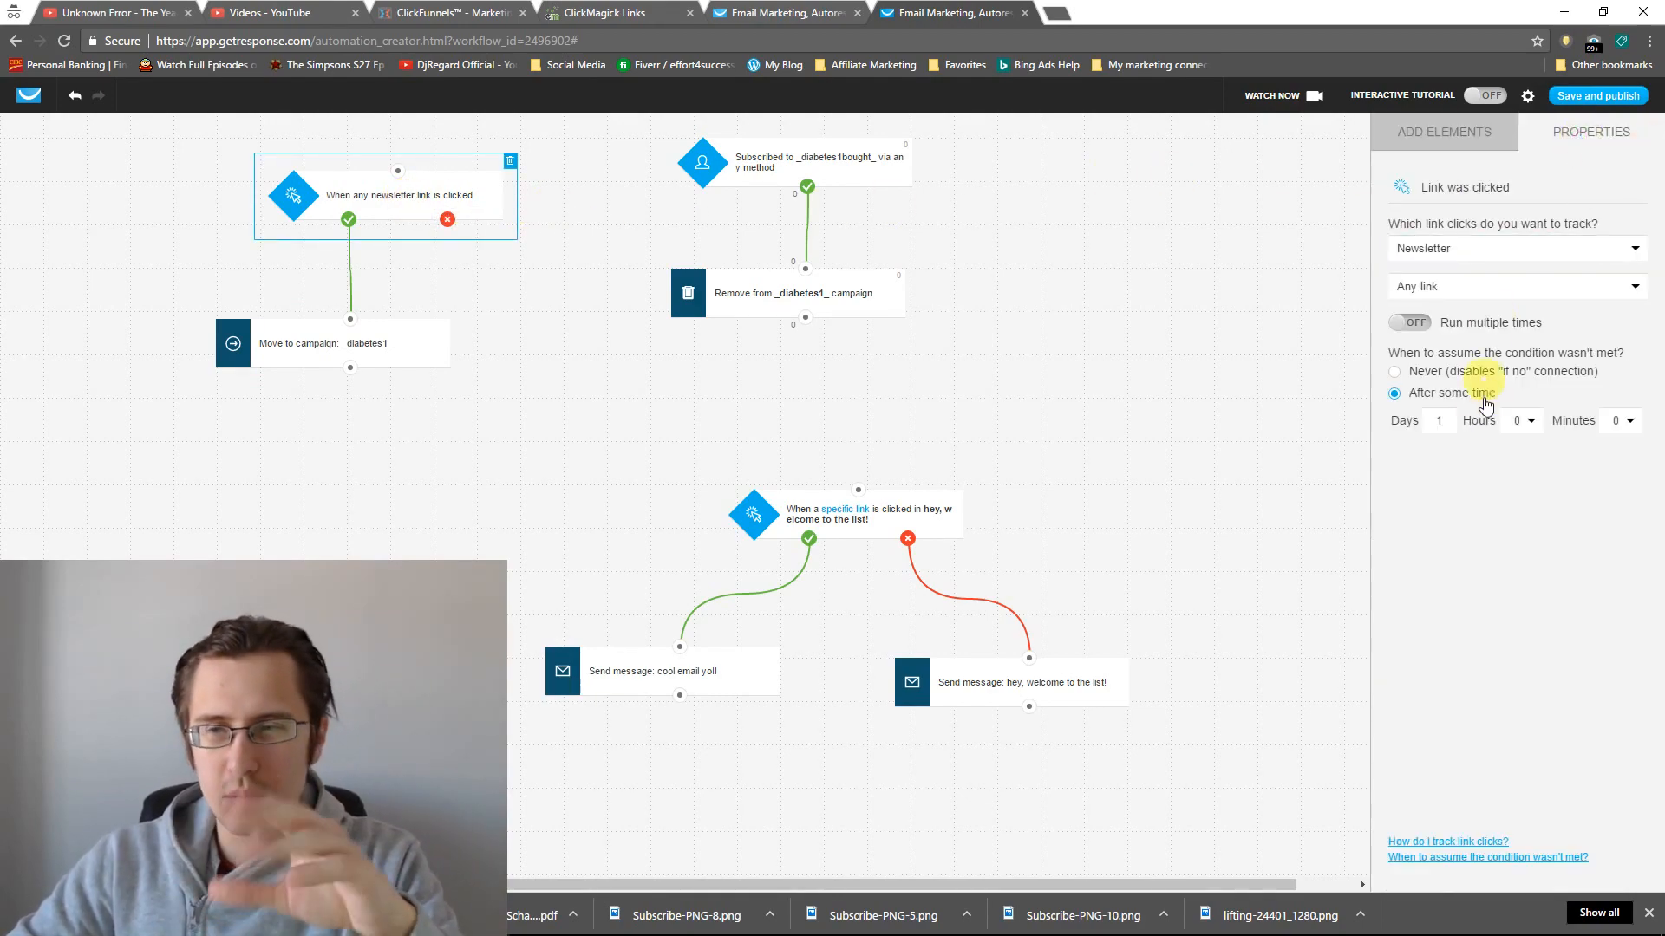
{"action": "left_click", "coordinate": [1424, 146]}
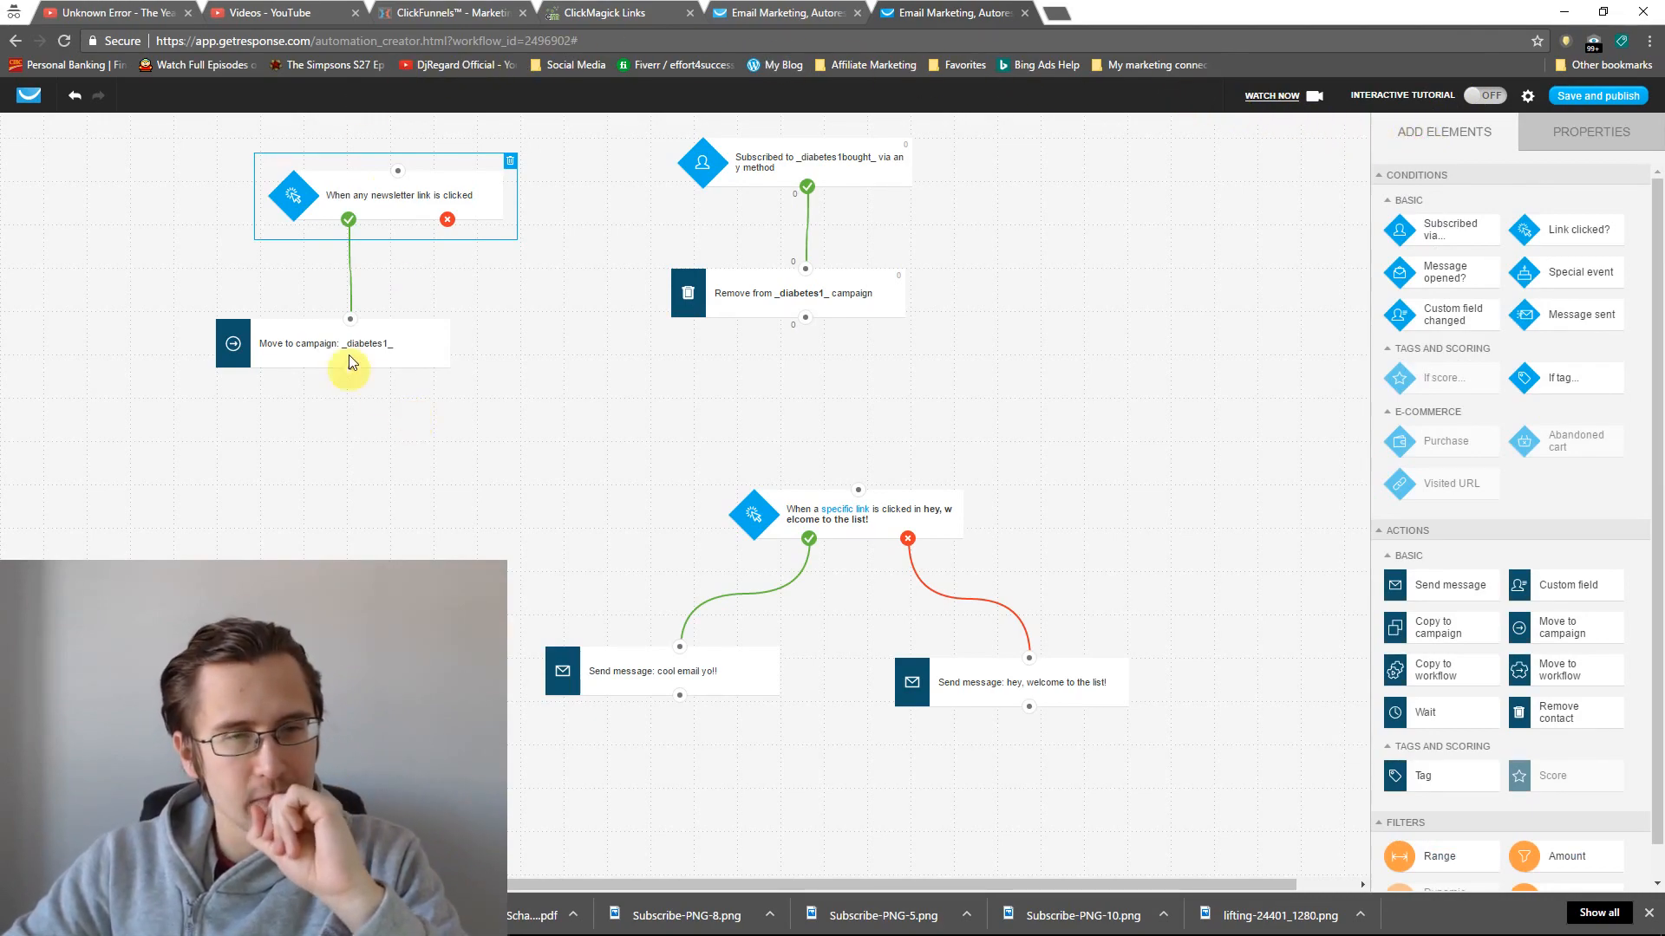
{"action": "left_click", "coordinate": [324, 347]}
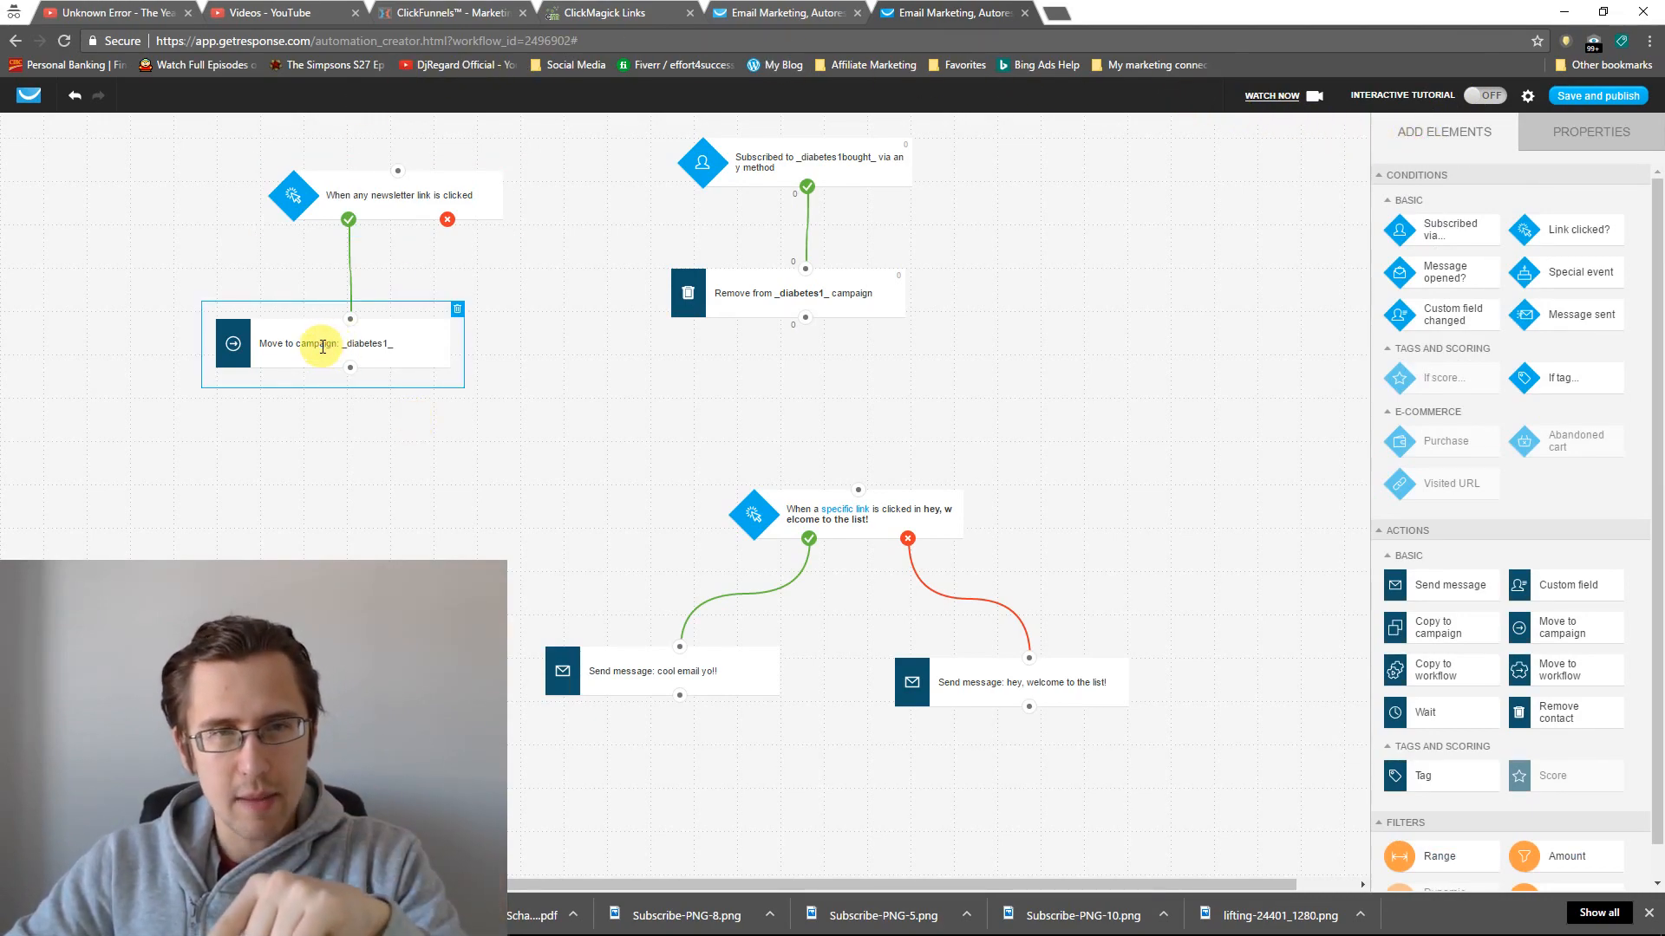
{"action": "left_click", "coordinate": [397, 202]}
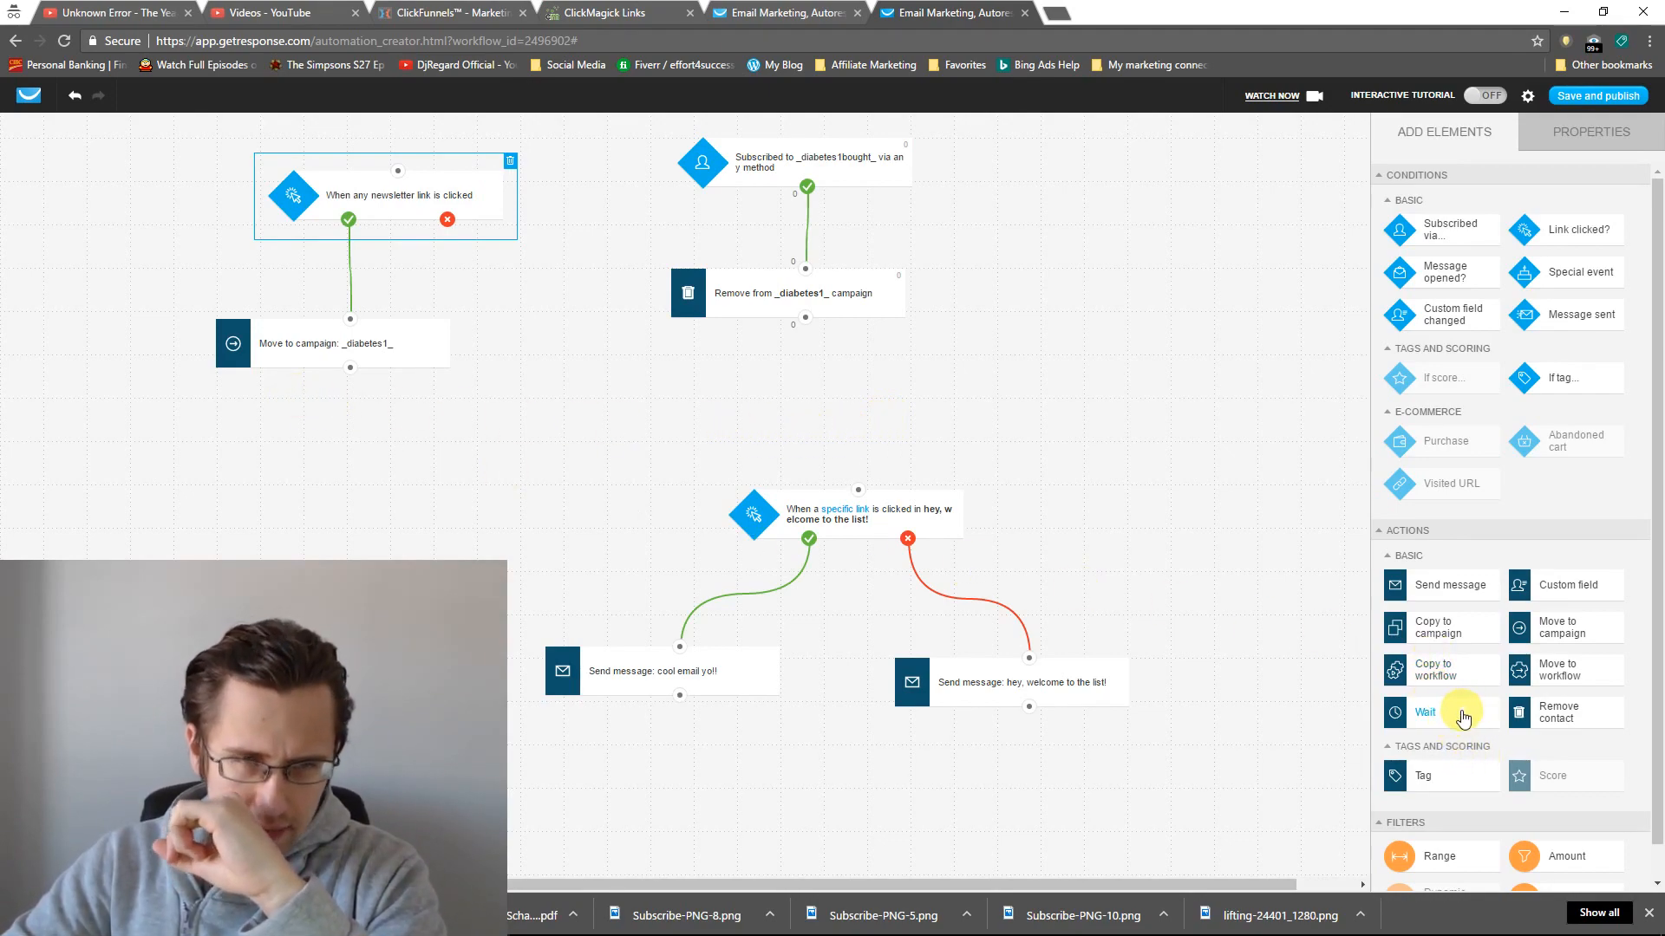
- Add a Wait action below the Move to campaign action and delete the Move to campaign action
{"action": "left_click_drag", "start_coordinate": [1464, 719], "coordinate": [306, 422]}
{"action": "left_click", "coordinate": [391, 336]}
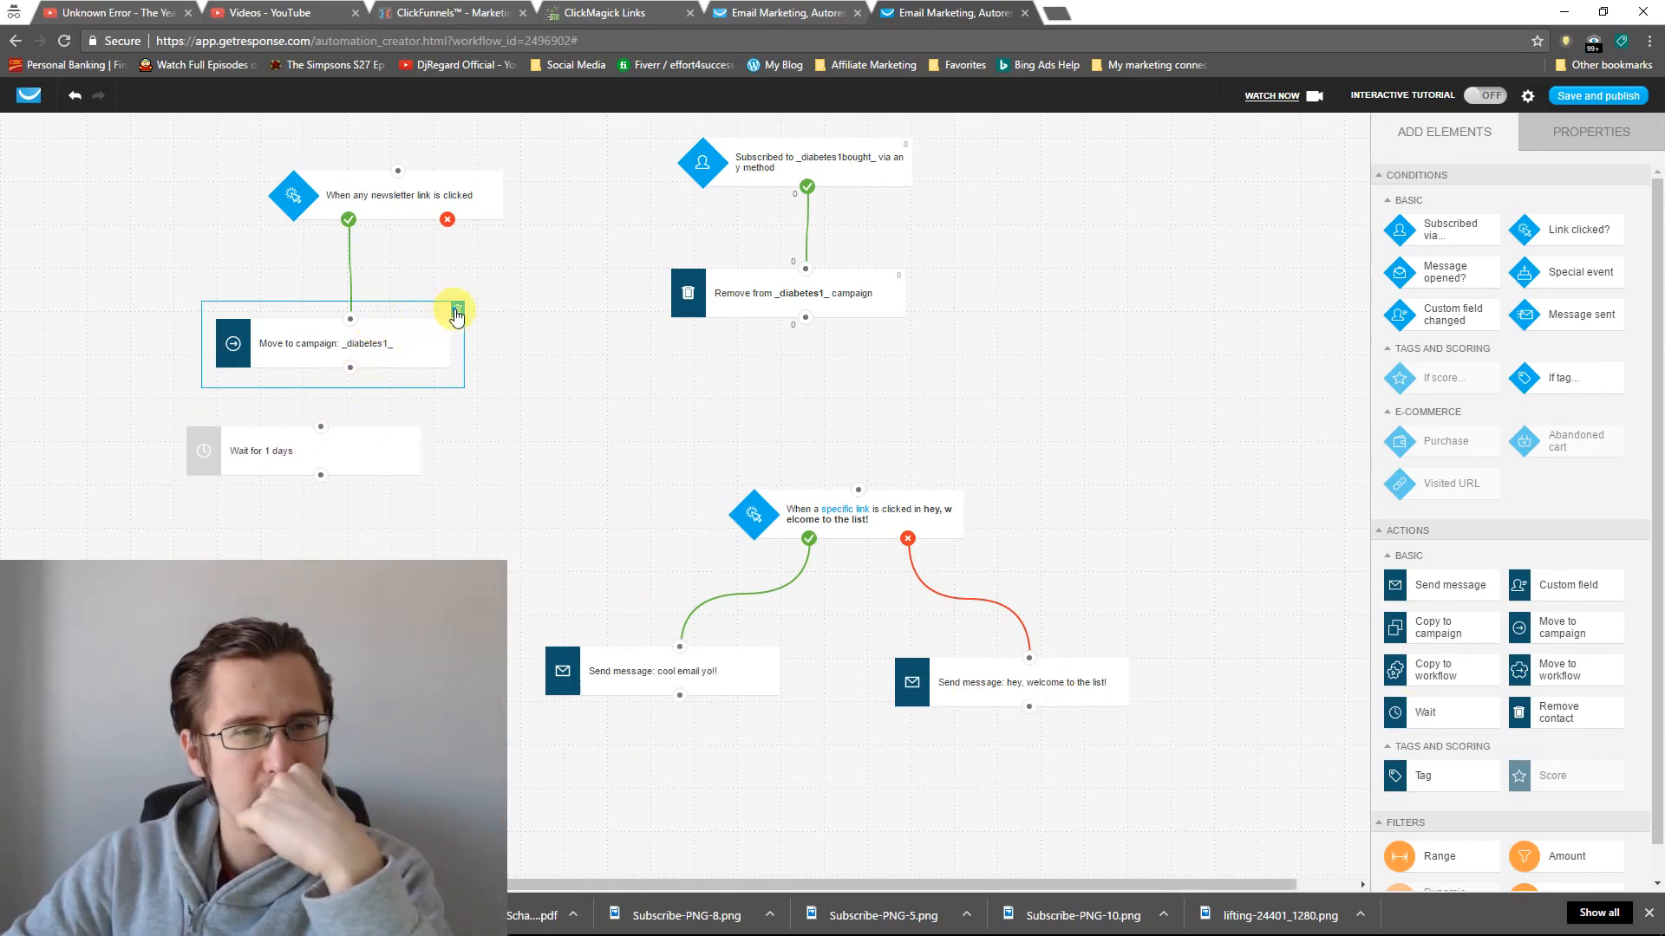
{"action": "left_click", "coordinate": [456, 309]}
- Try the Wait until mode on the Wait action, then switch back to Wait for and set it to 3 days
{"action": "left_click", "coordinate": [335, 447]}
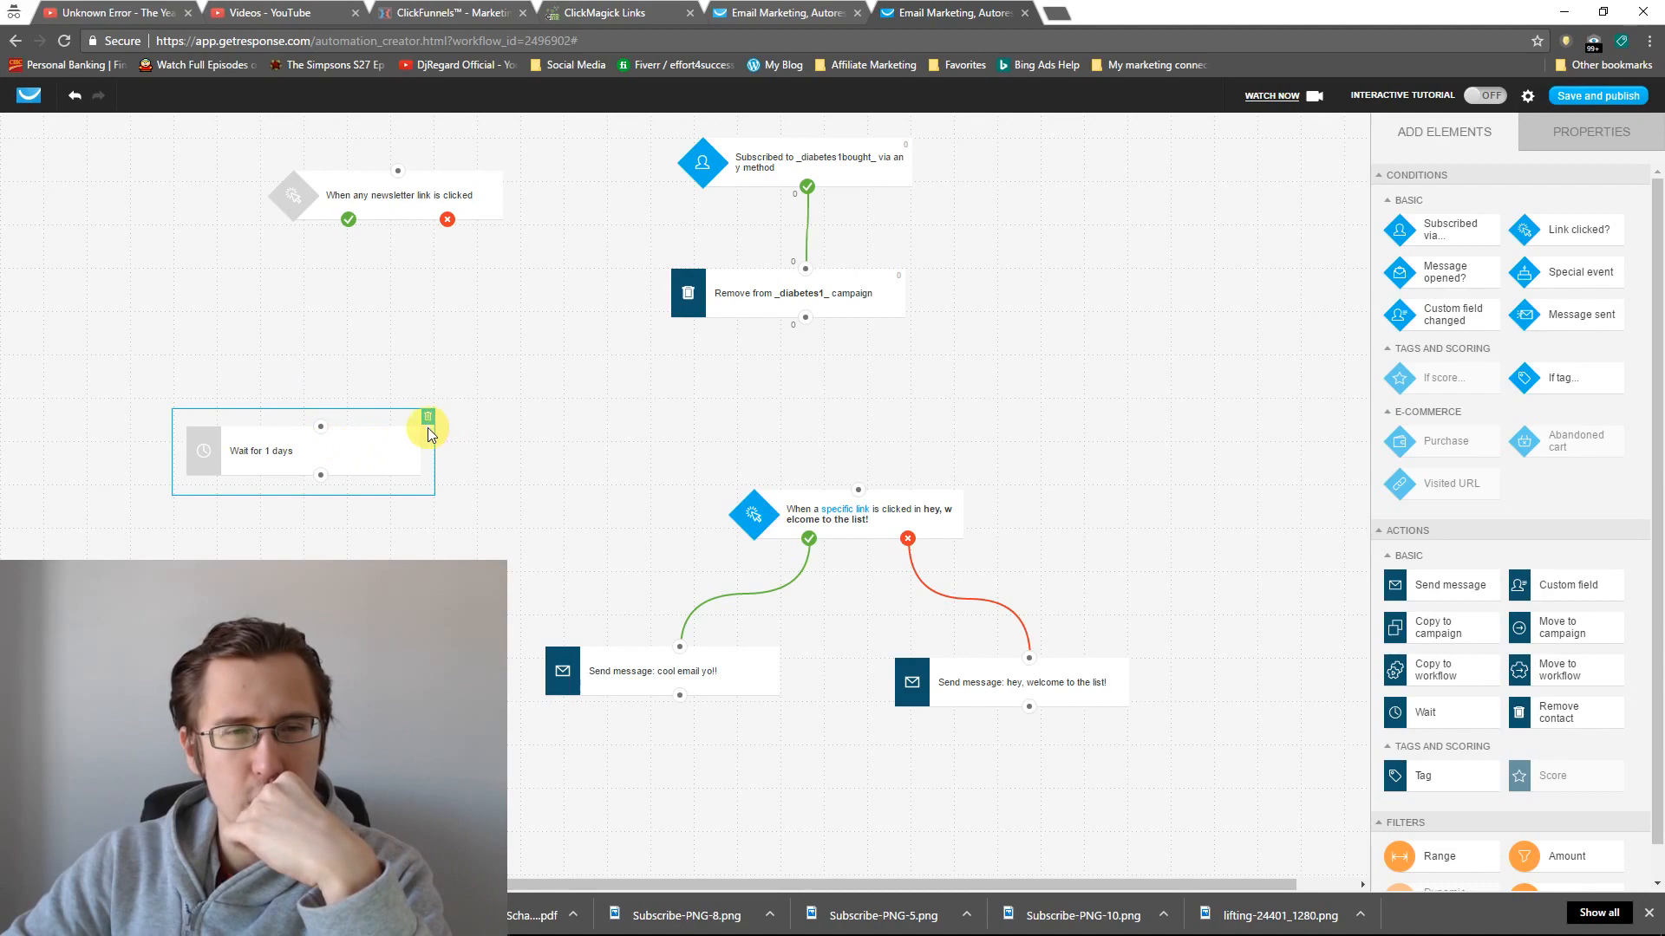
{"action": "left_click", "coordinate": [1564, 132]}
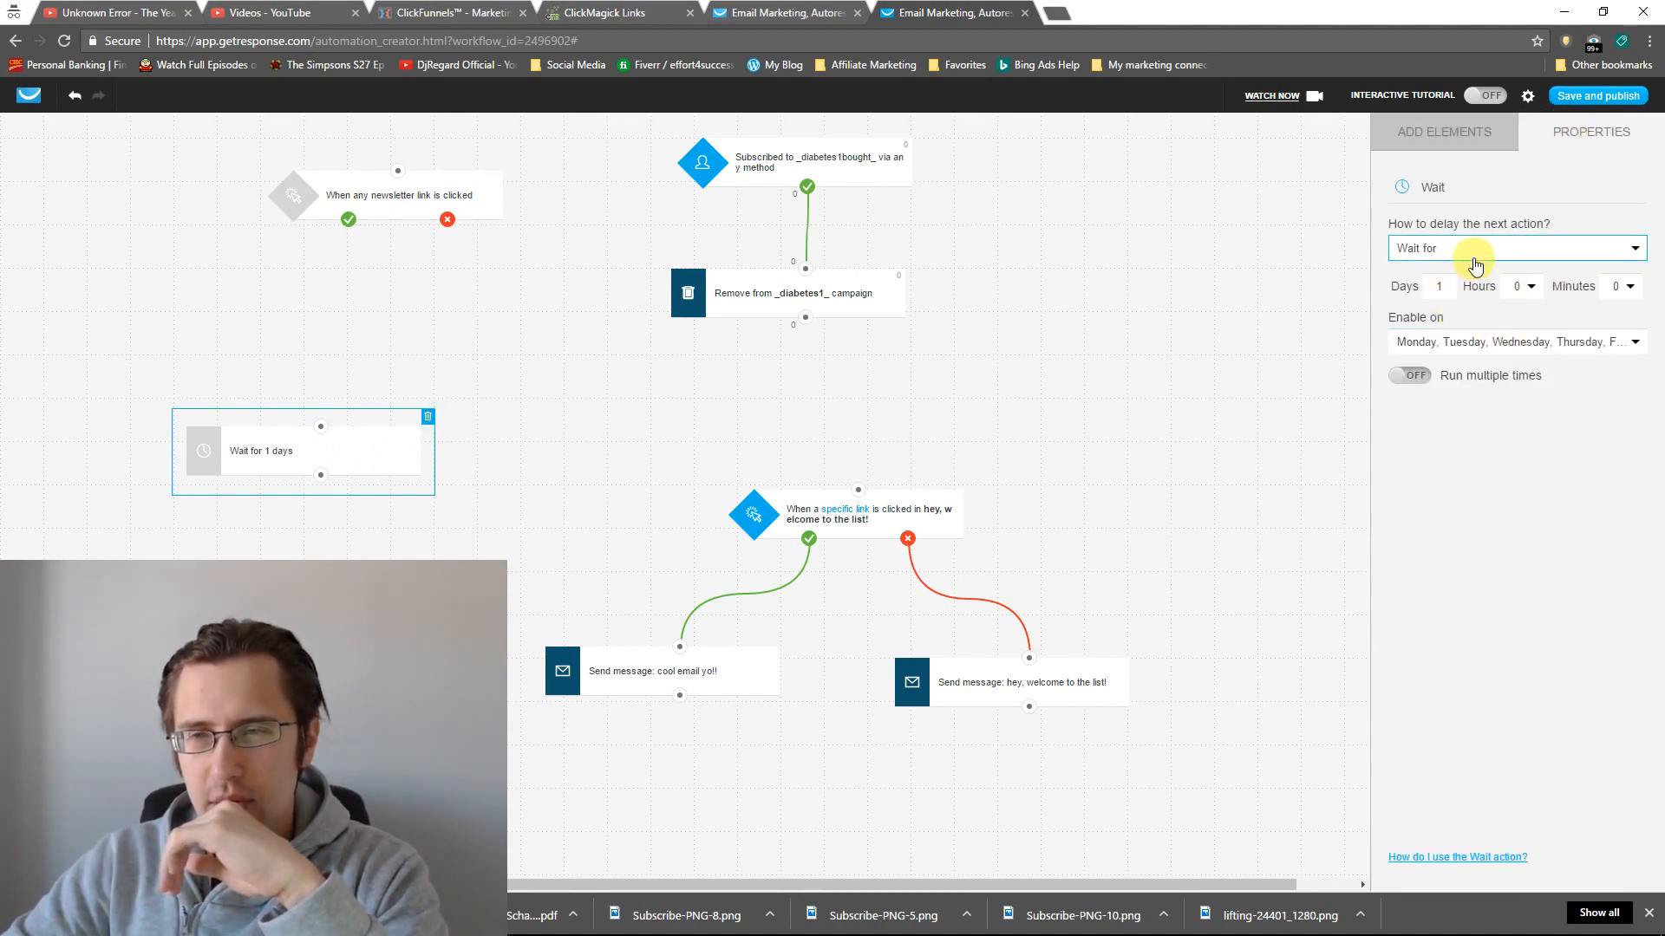
{"action": "left_click", "coordinate": [1471, 249]}
{"action": "left_click", "coordinate": [1450, 279]}
{"action": "left_click", "coordinate": [1439, 249]}
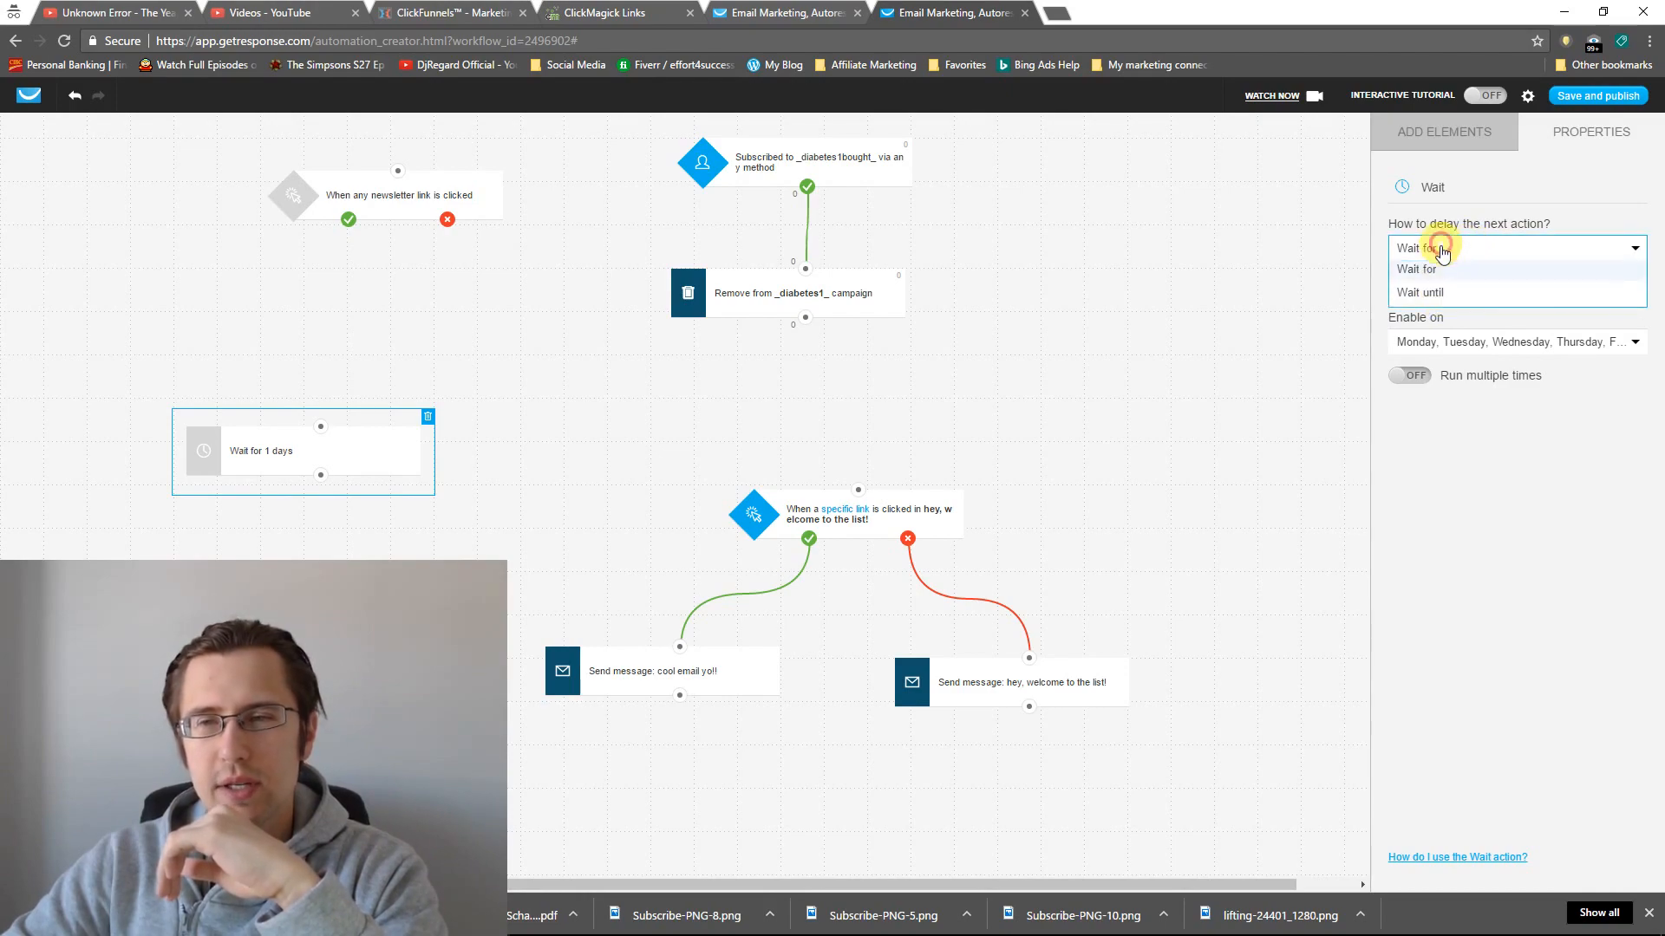
{"action": "left_click", "coordinate": [1442, 293]}
{"action": "right_click", "coordinate": [1439, 250]}
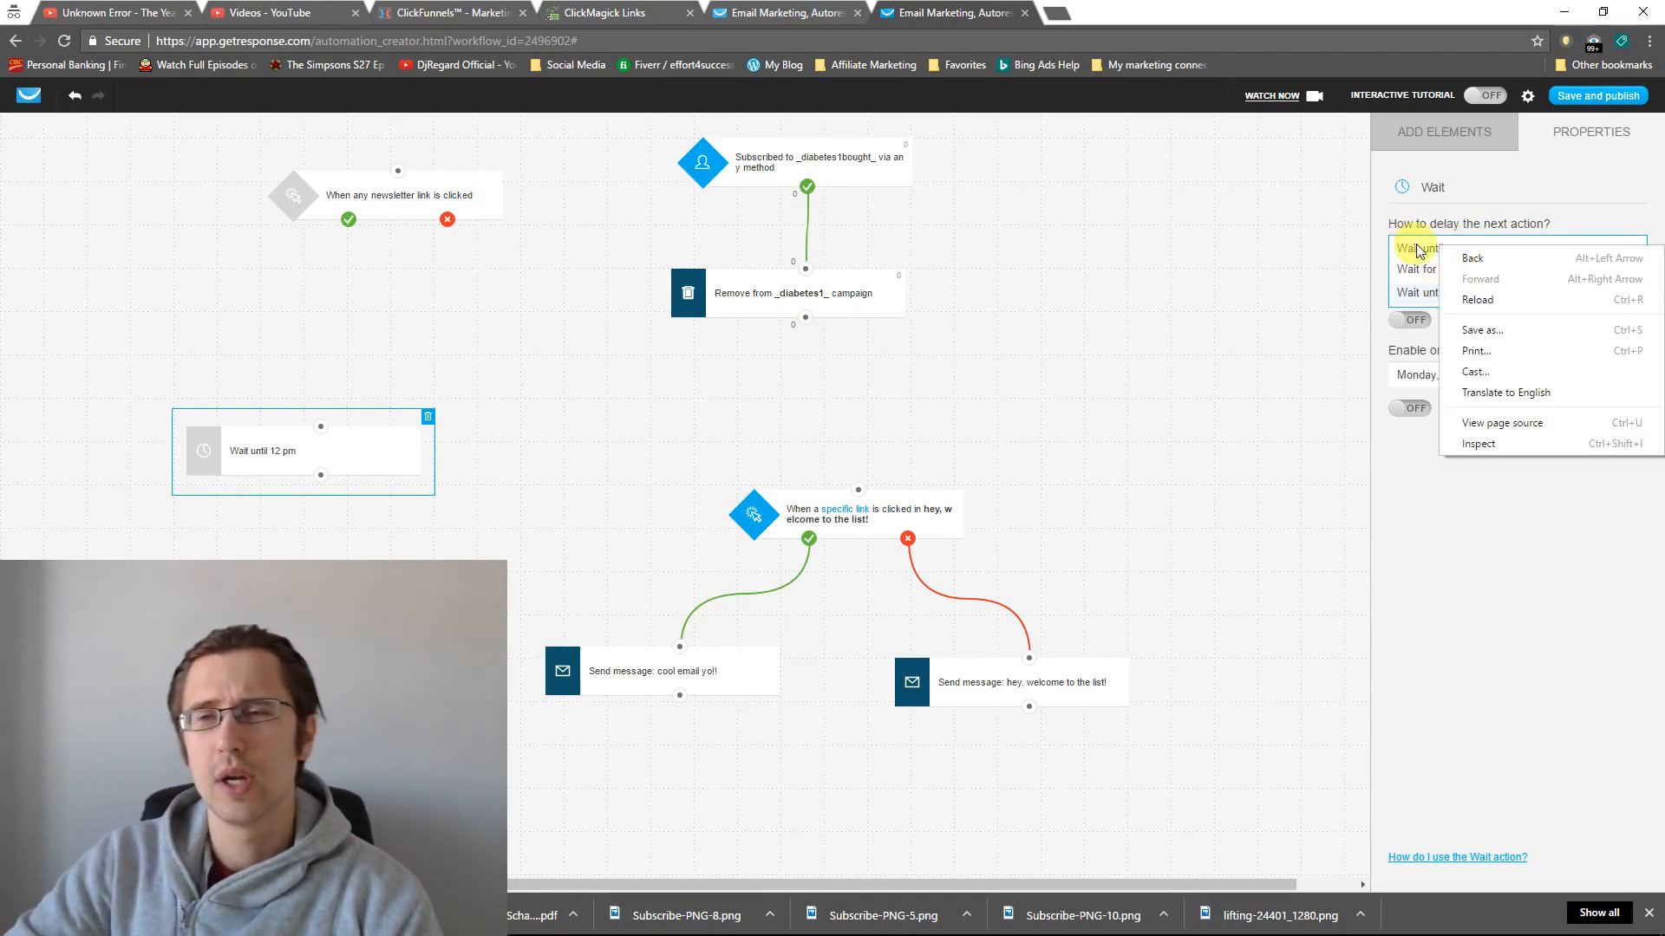
{"action": "left_click", "coordinate": [1427, 253]}
{"action": "left_click", "coordinate": [1427, 252]}
{"action": "left_click", "coordinate": [1427, 271]}
{"action": "left_click", "coordinate": [1432, 287]}
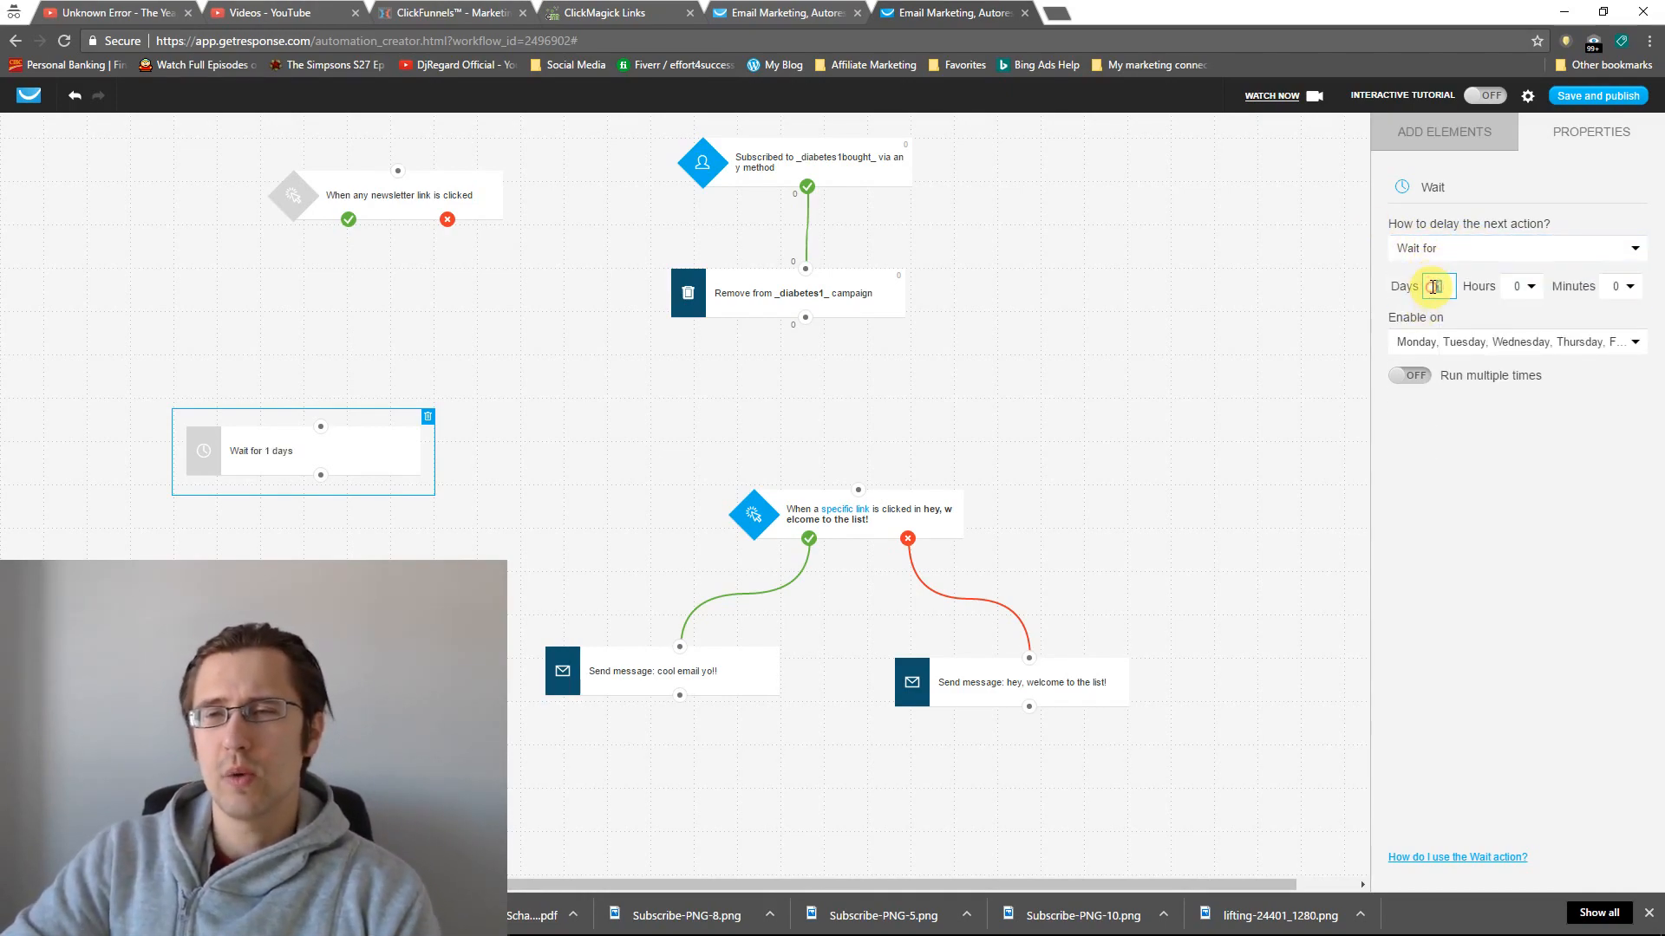
{"action": "left_click", "coordinate": [370, 359]}
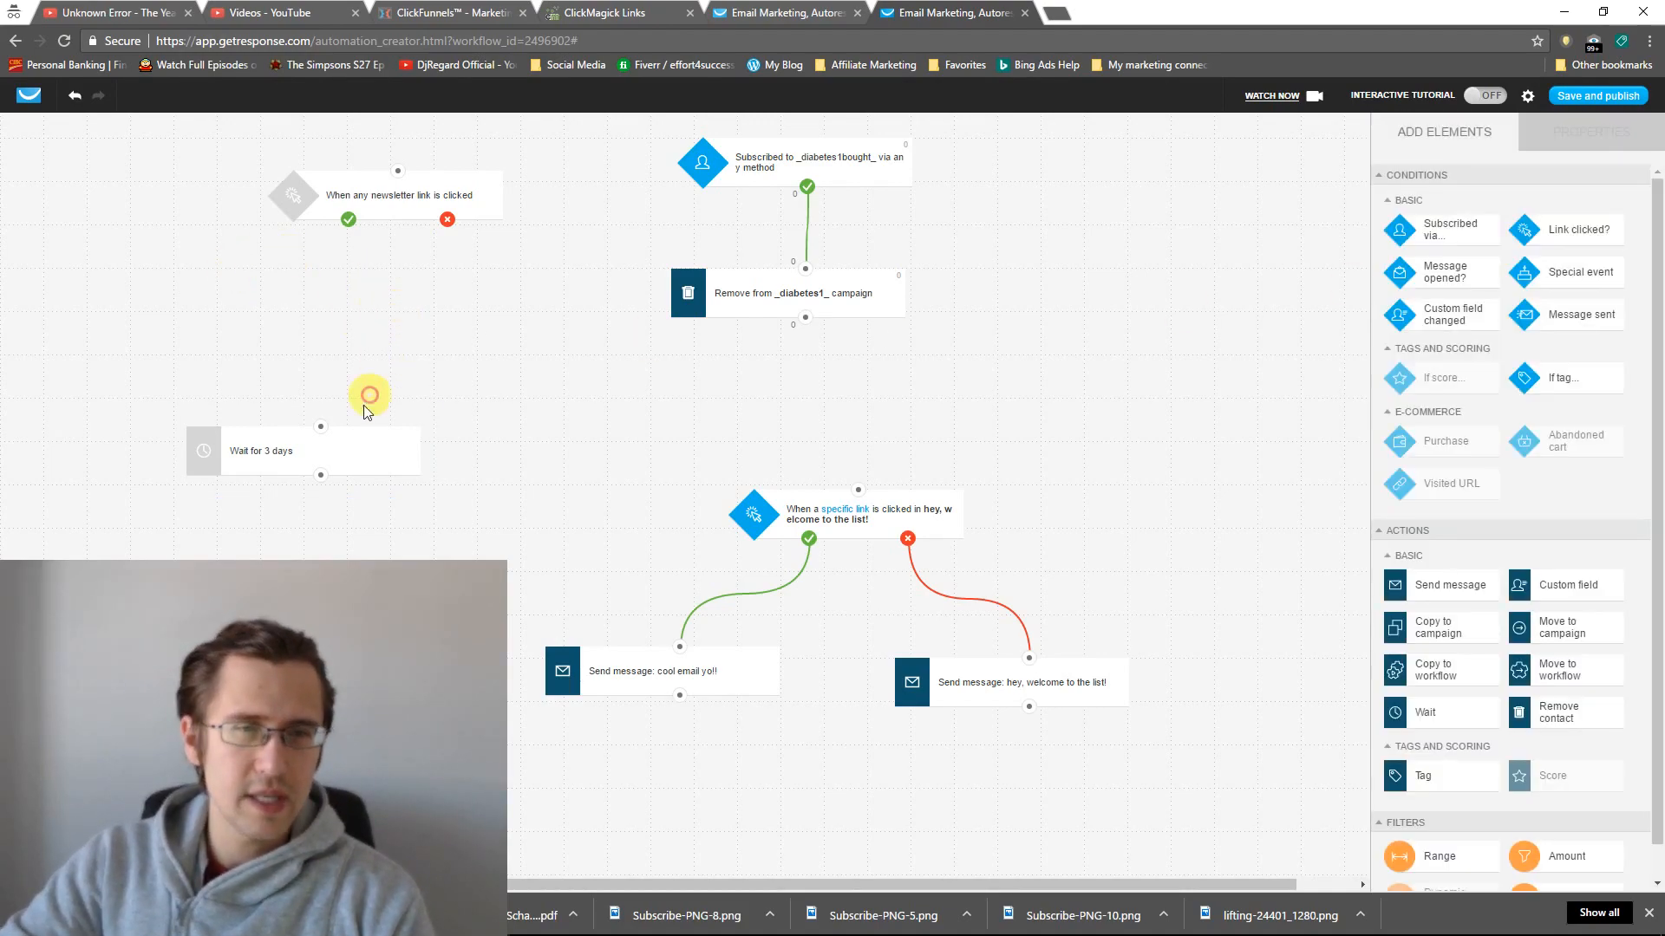
- Connect the Wait action to the yes branch of the newsletter link condition and move it farther down
{"action": "left_click_drag", "start_coordinate": [321, 426], "coordinate": [351, 218]}
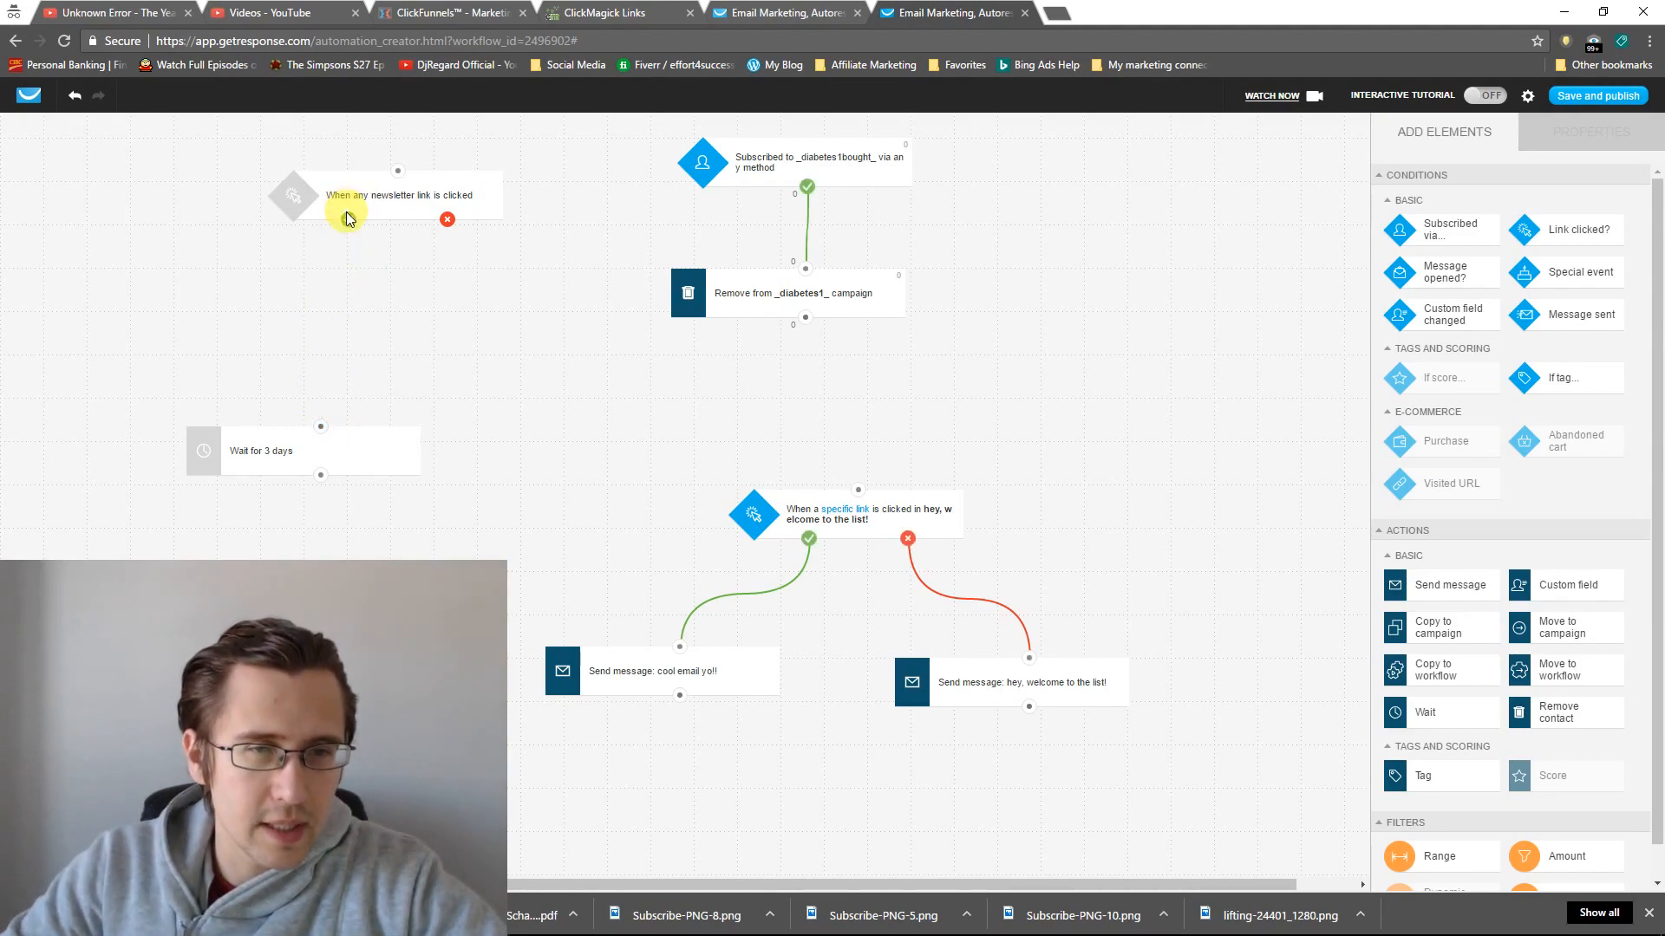
{"action": "left_click", "coordinate": [327, 449]}
{"action": "mouse_move", "coordinate": [269, 453]}
{"action": "left_mouse_down"}
{"action": "mouse_move", "coordinate": [342, 331]}
{"action": "mouse_move", "coordinate": [351, 217]}
{"action": "left_mouse_up"}
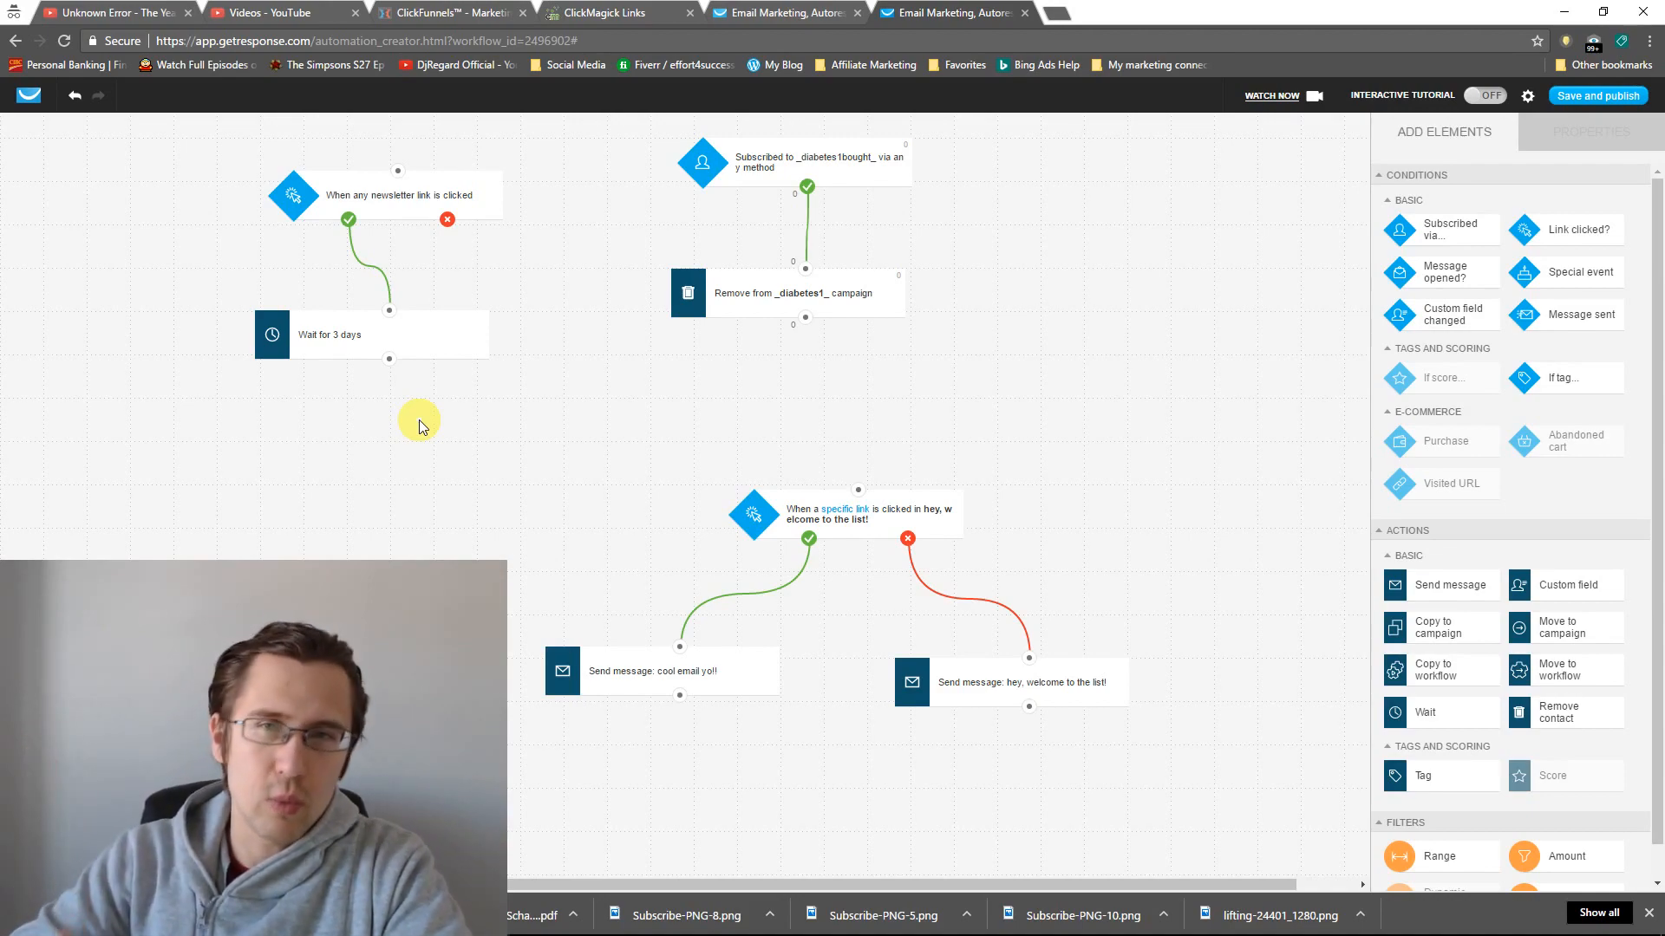
{"action": "left_click", "coordinate": [329, 336]}
{"action": "scroll", "coordinate": [1523, 638], "scroll_direction": "down", "scroll_amount": 1}
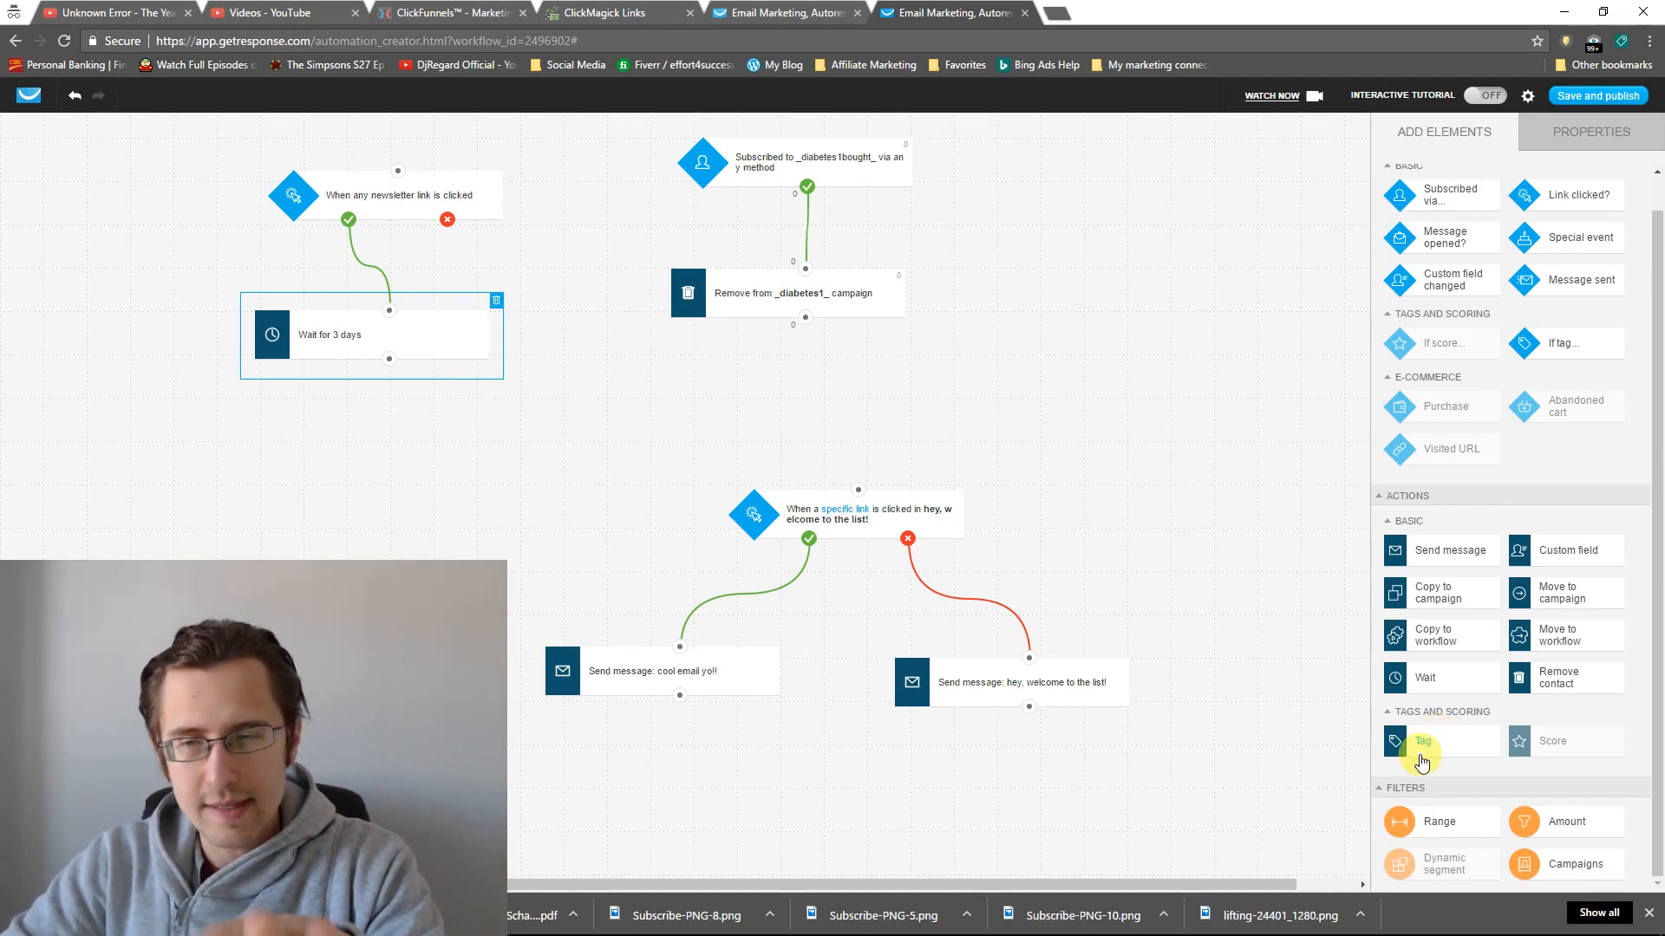
{"action": "left_click_drag", "start_coordinate": [446, 325], "coordinate": [395, 514]}
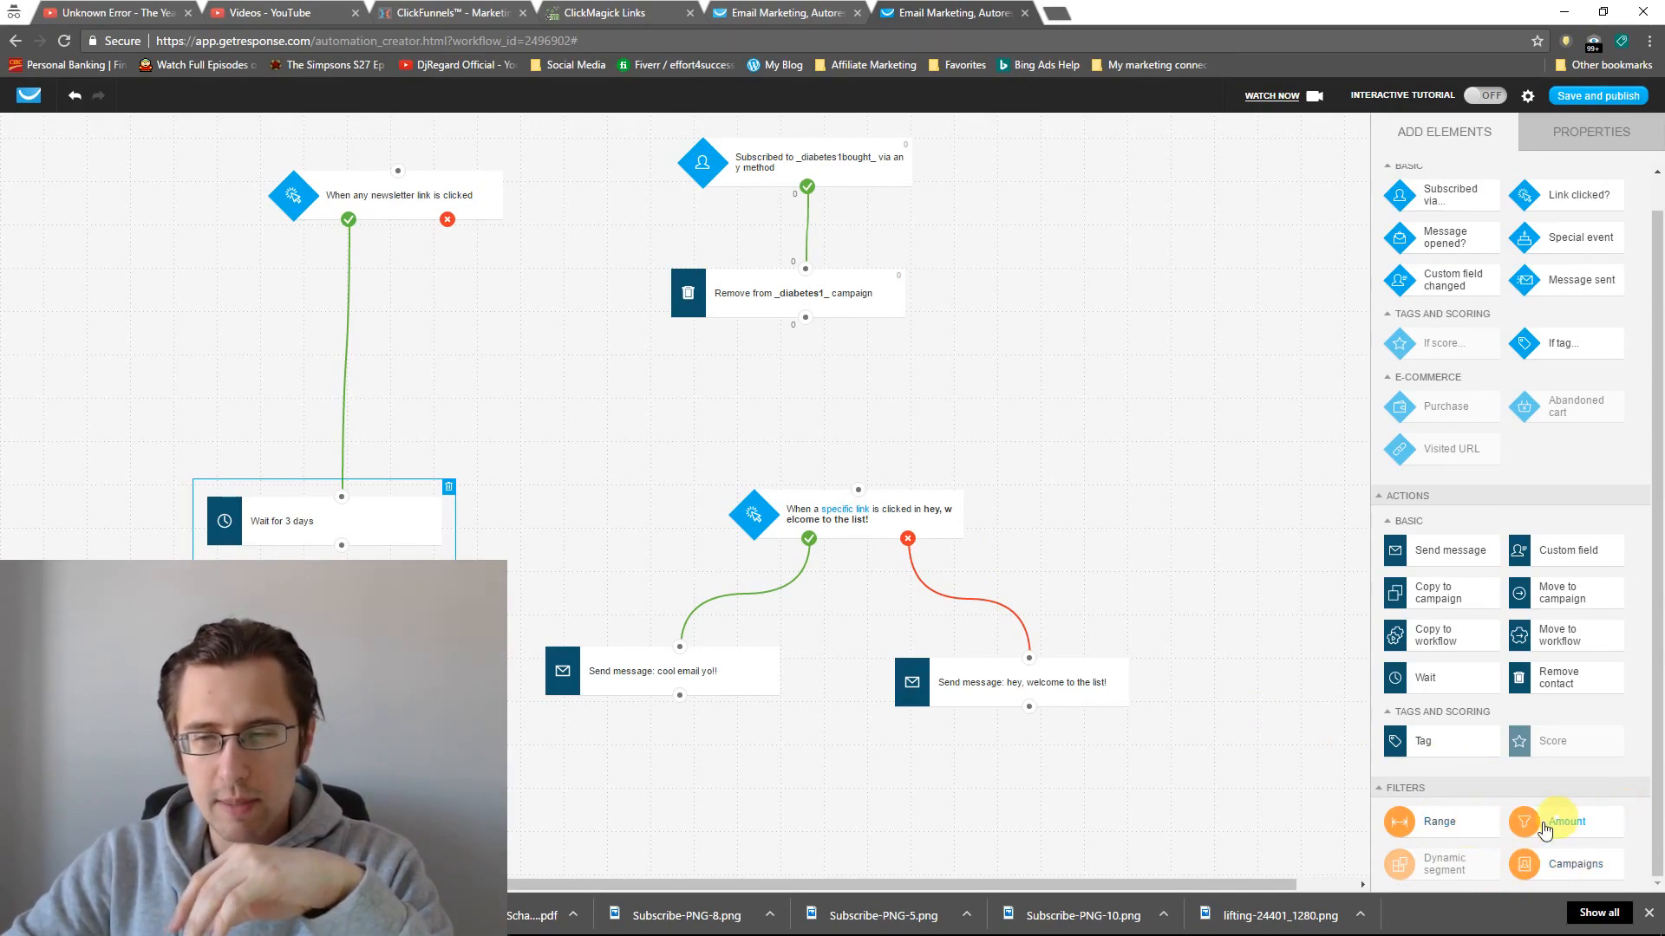
- Add an Amount filter in a free area of the canvas and connect it below a new Subscribed via condition
{"action": "left_click_drag", "start_coordinate": [1567, 822], "coordinate": [361, 299]}
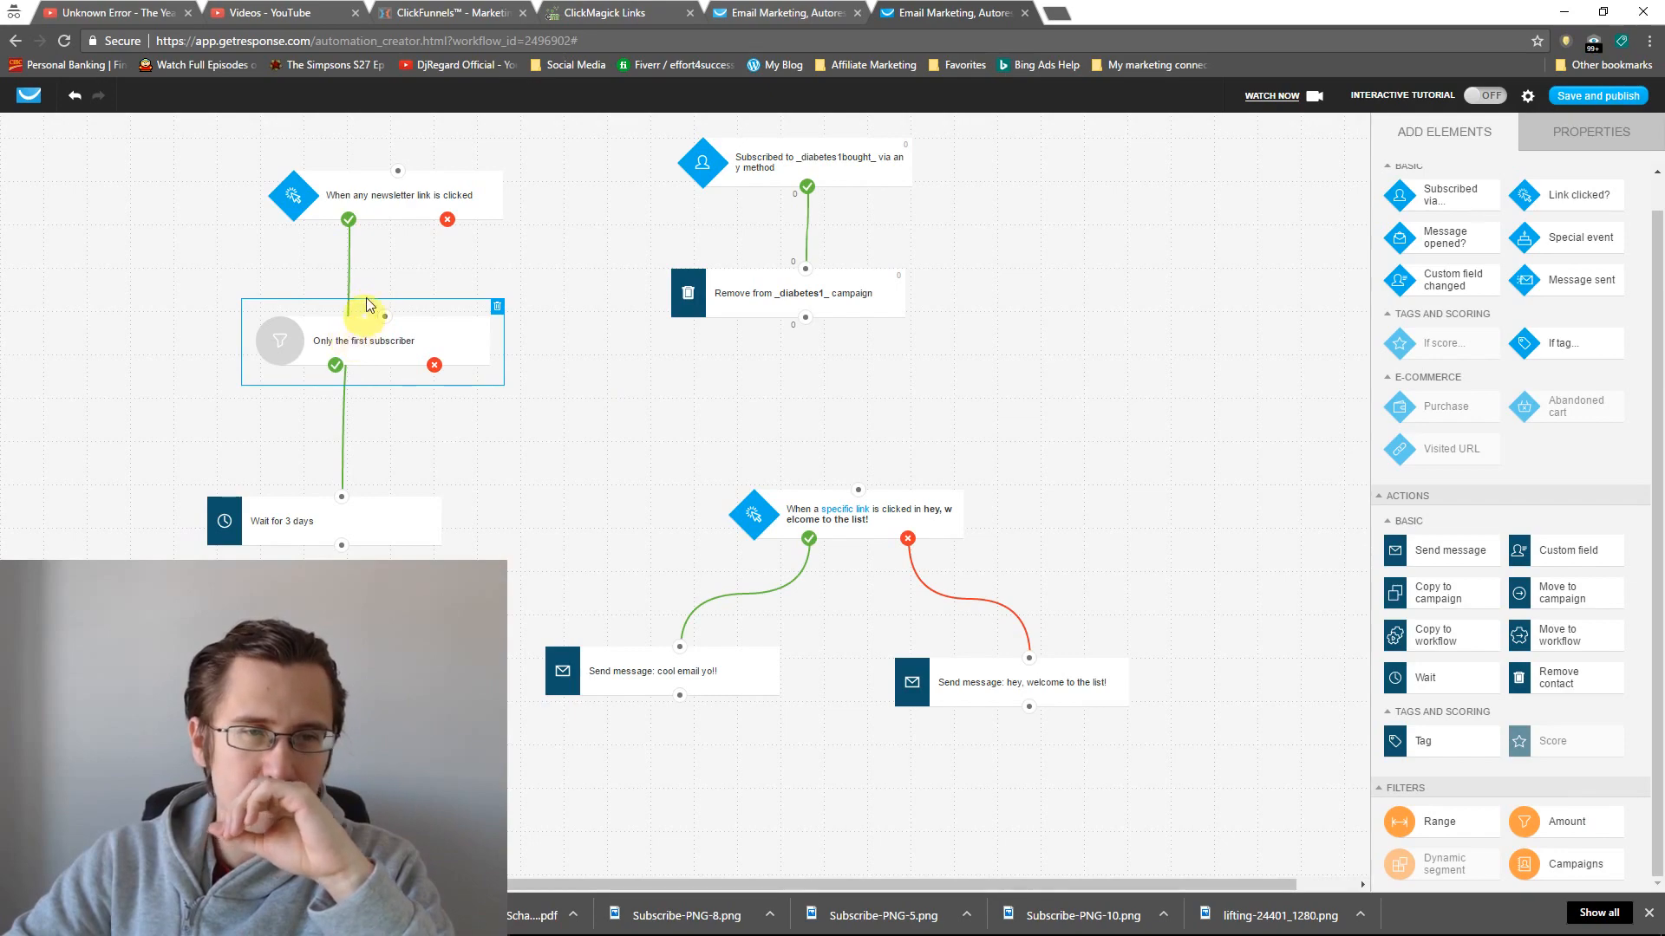
{"action": "left_click_drag", "start_coordinate": [378, 346], "coordinate": [1156, 367]}
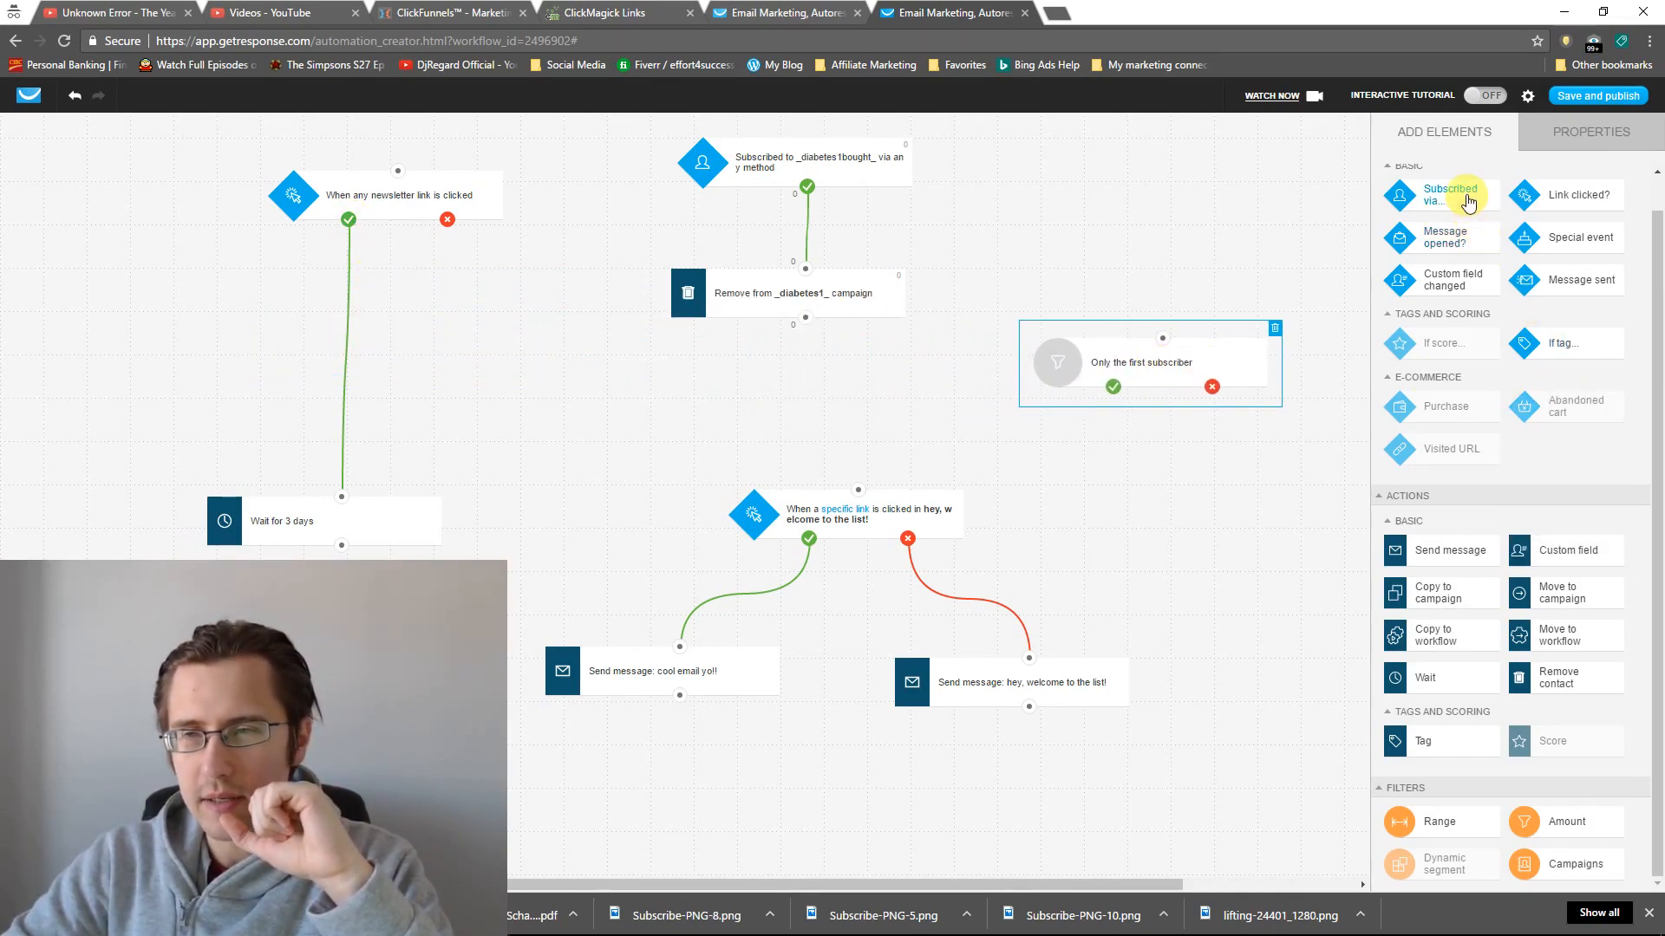
{"action": "left_click_drag", "start_coordinate": [1468, 202], "coordinate": [1138, 206]}
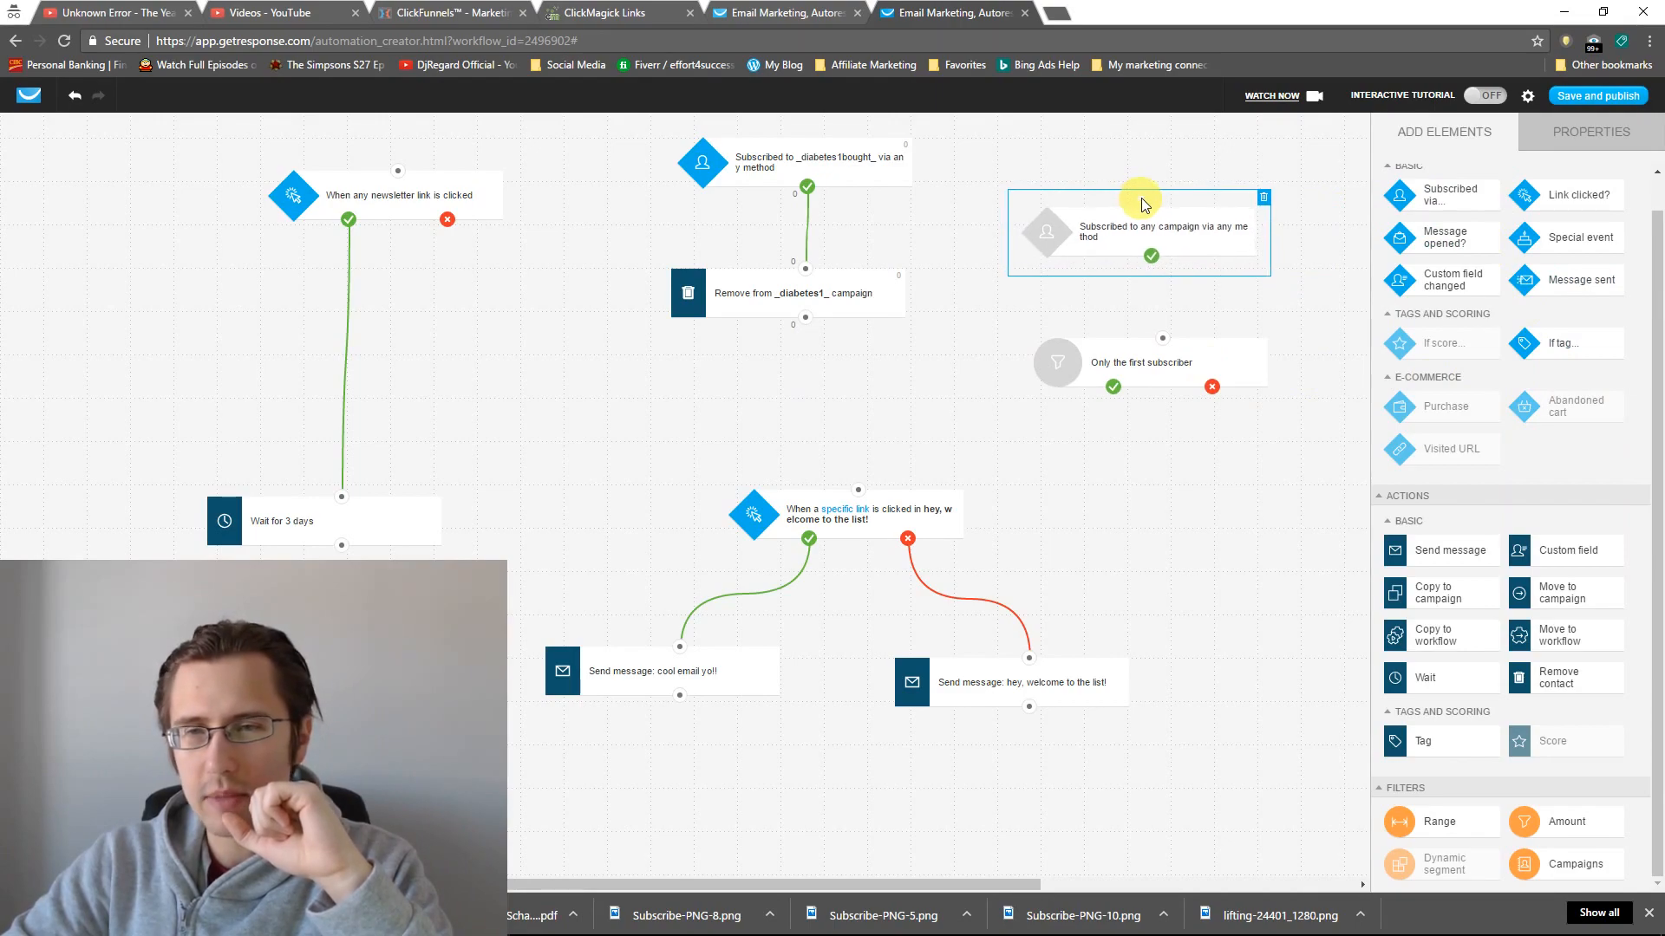
{"action": "left_click_drag", "start_coordinate": [1157, 254], "coordinate": [1135, 365]}
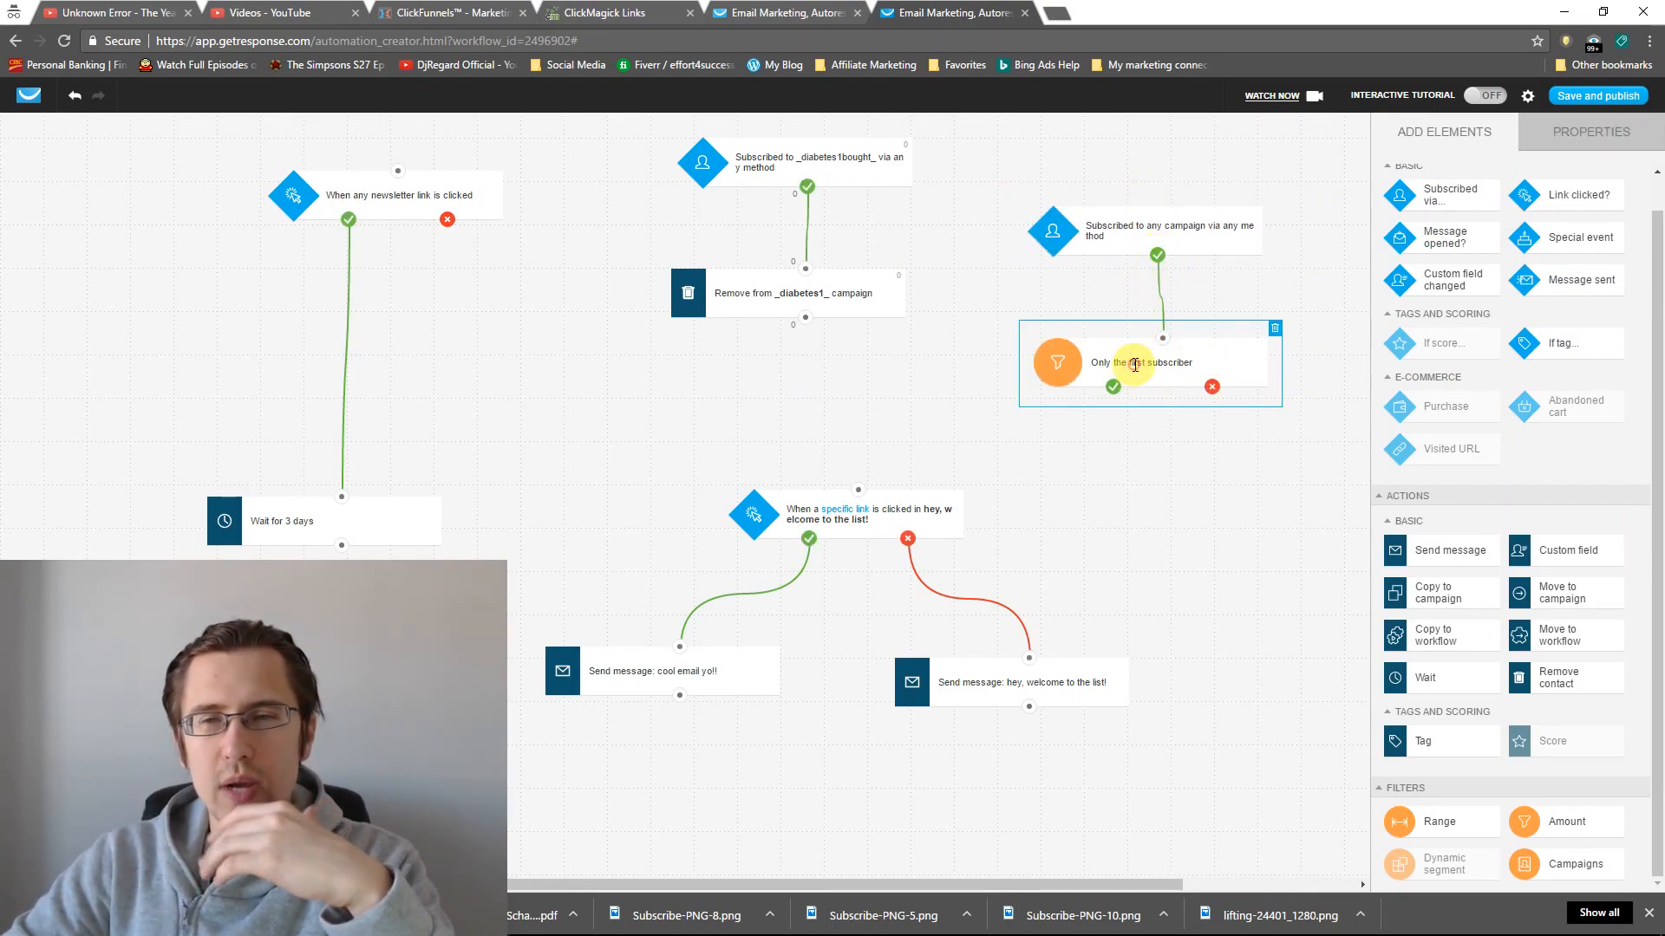
- Set the Amount filter to reach 100 subscribers
{"action": "left_click", "coordinate": [1595, 140]}
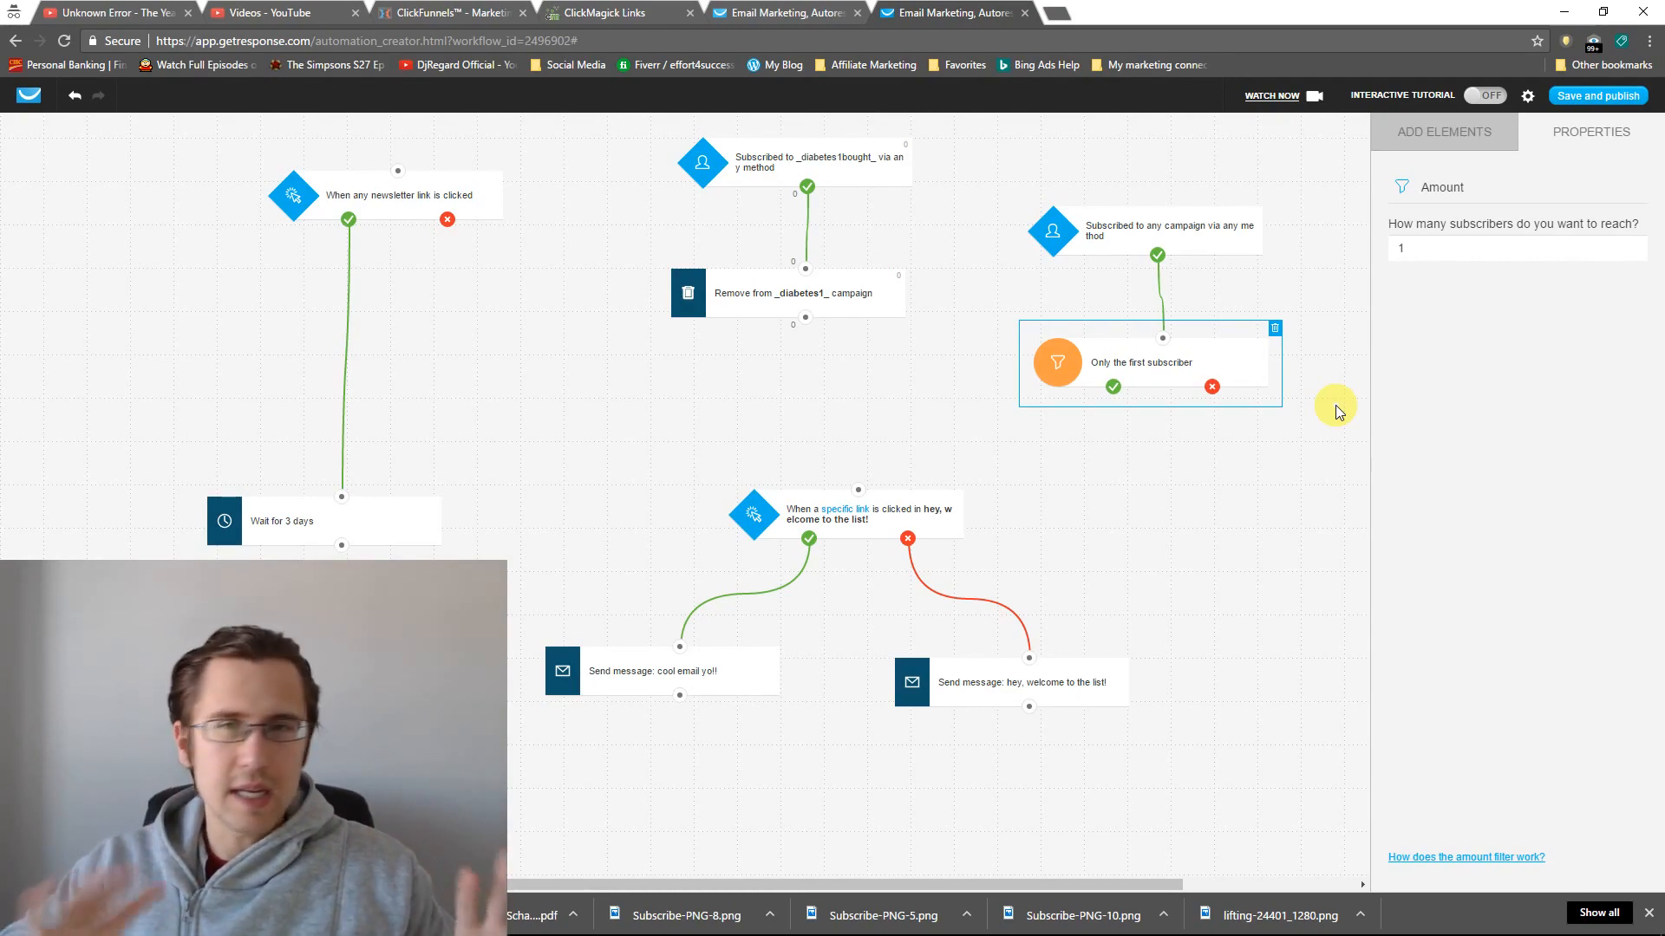
{"action": "double_click", "coordinate": [1407, 248]}
{"action": "left_click", "coordinate": [1456, 143]}
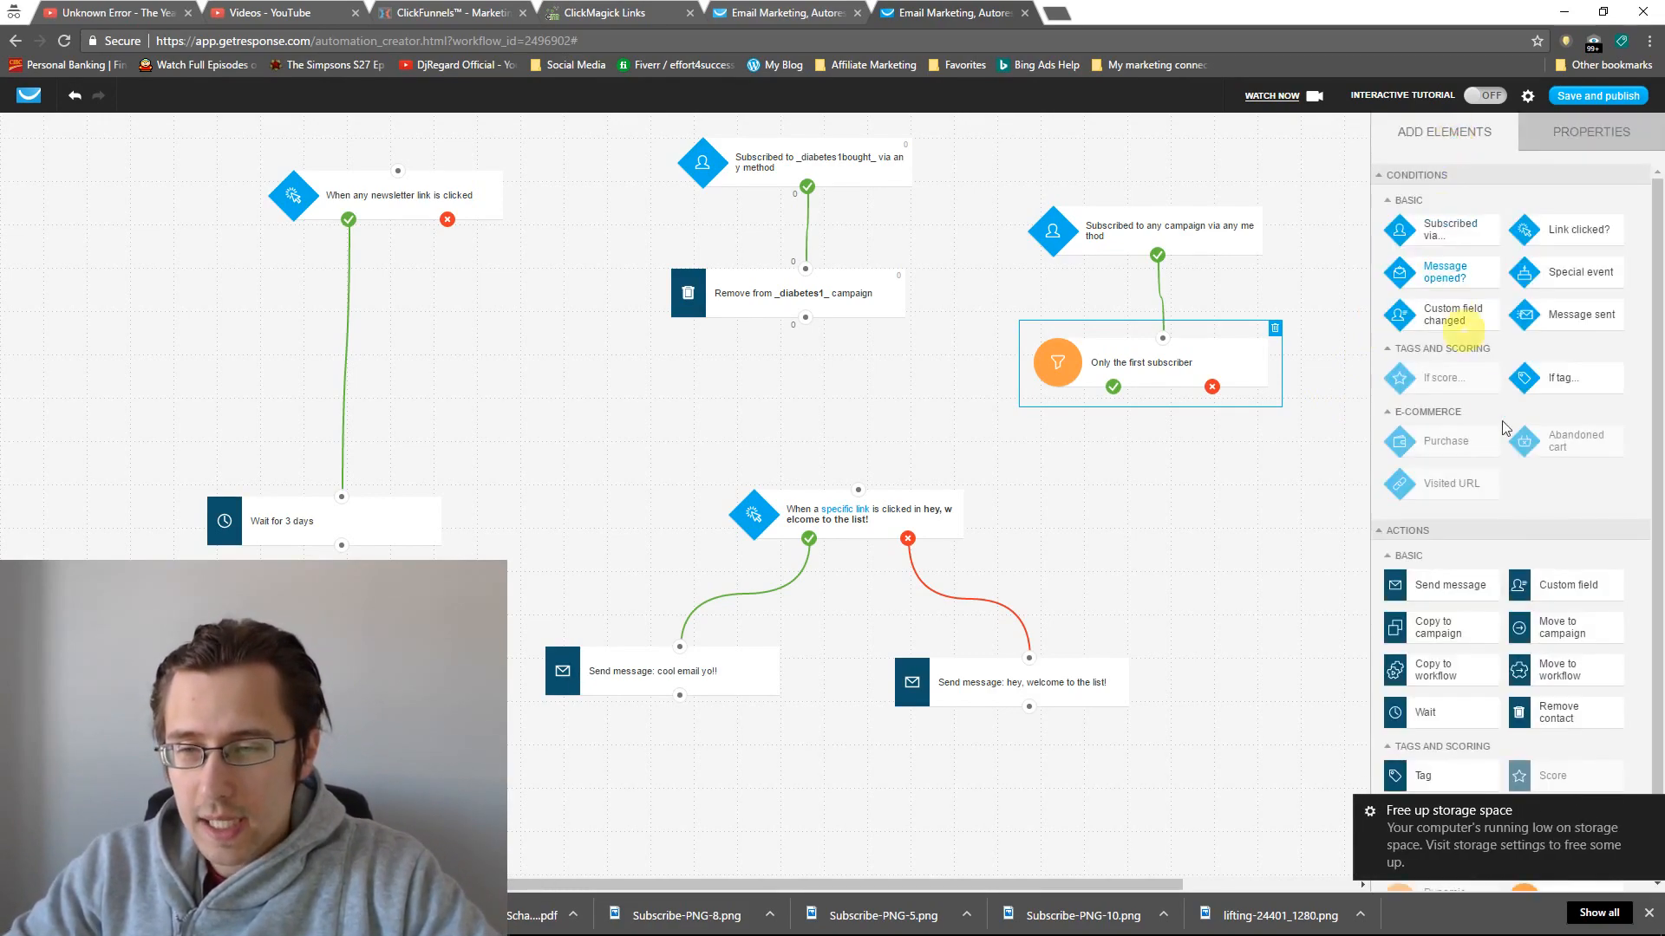
{"action": "left_click", "coordinate": [1651, 815]}
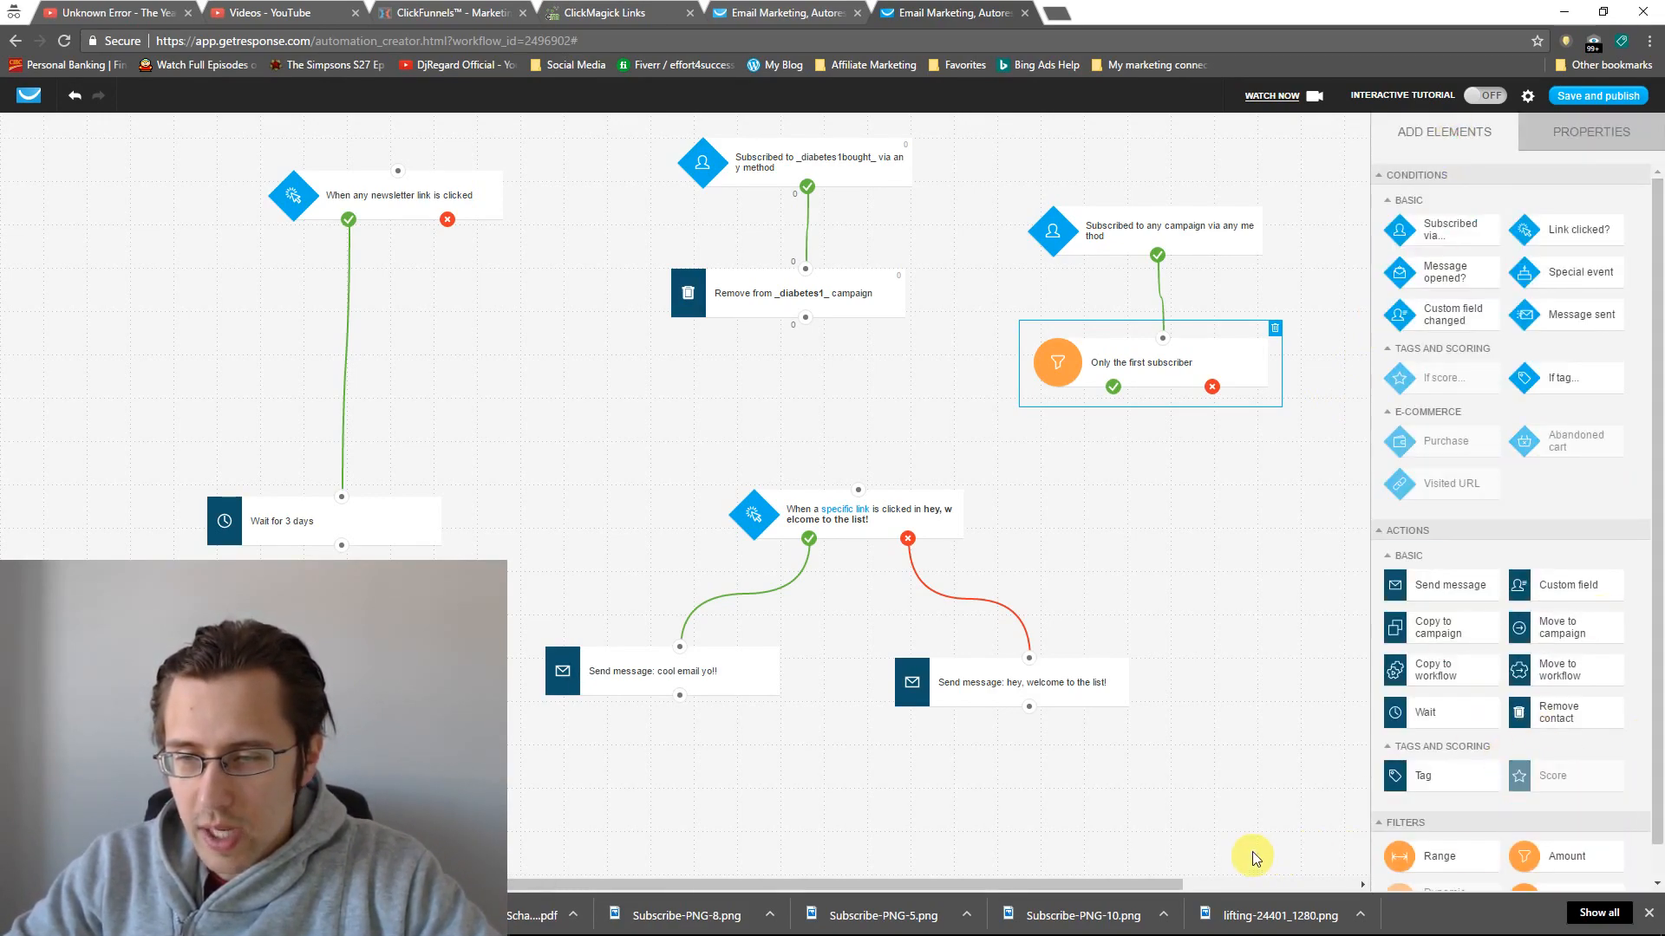
{"action": "left_click", "coordinate": [1581, 134]}
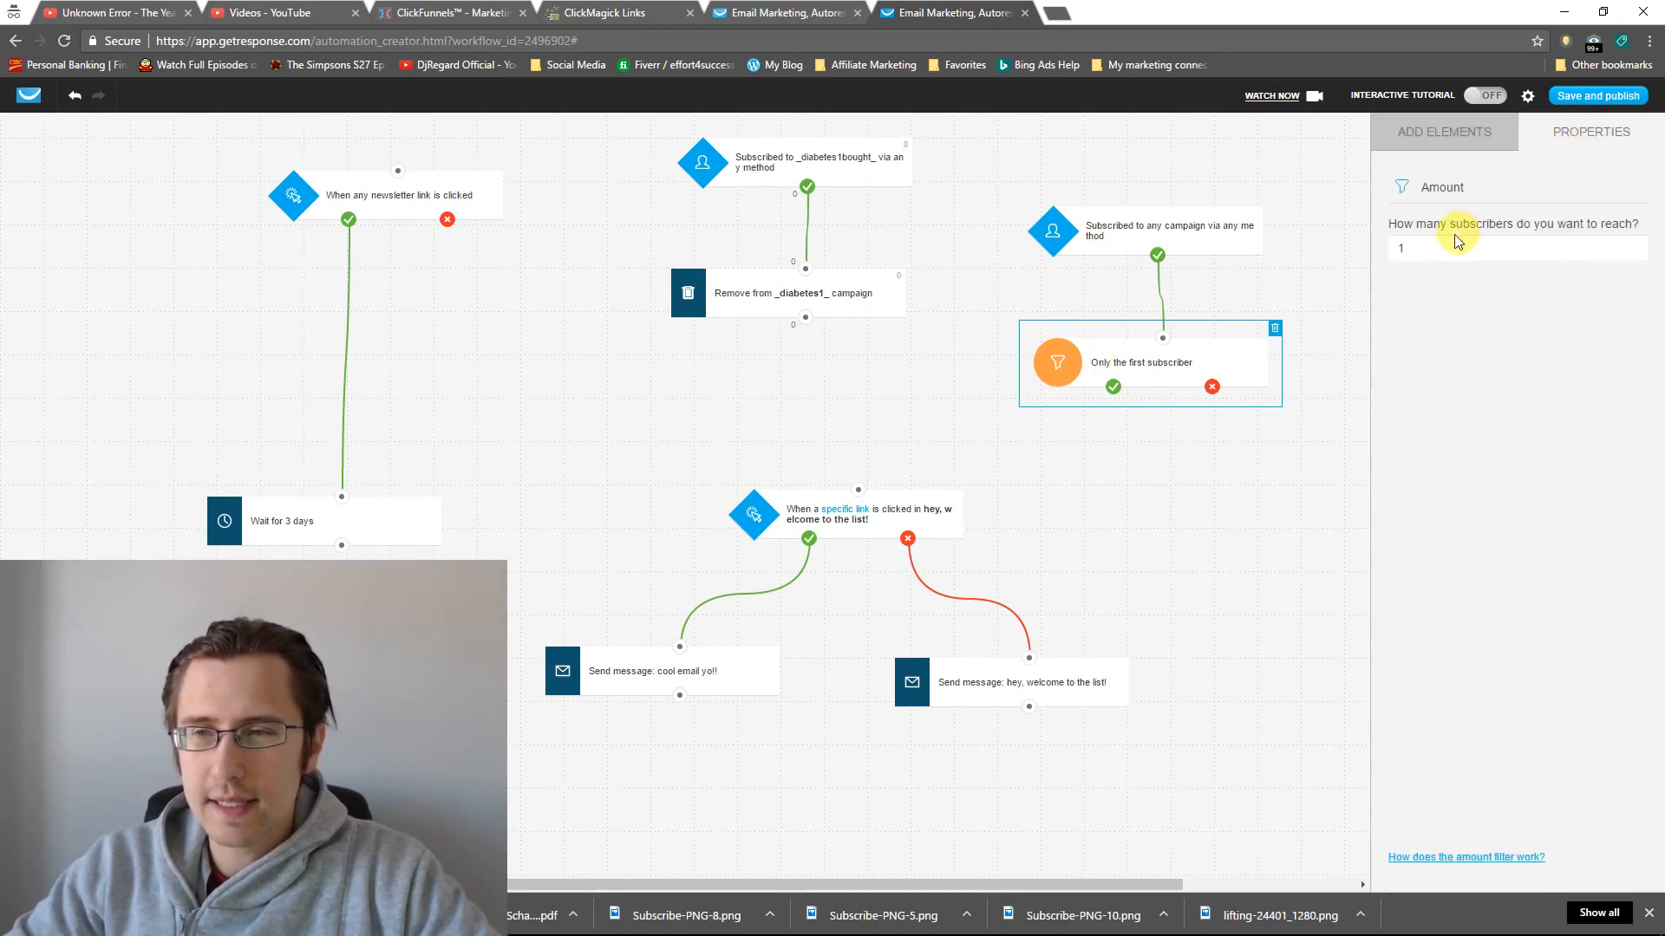
{"action": "type", "text": "100"}
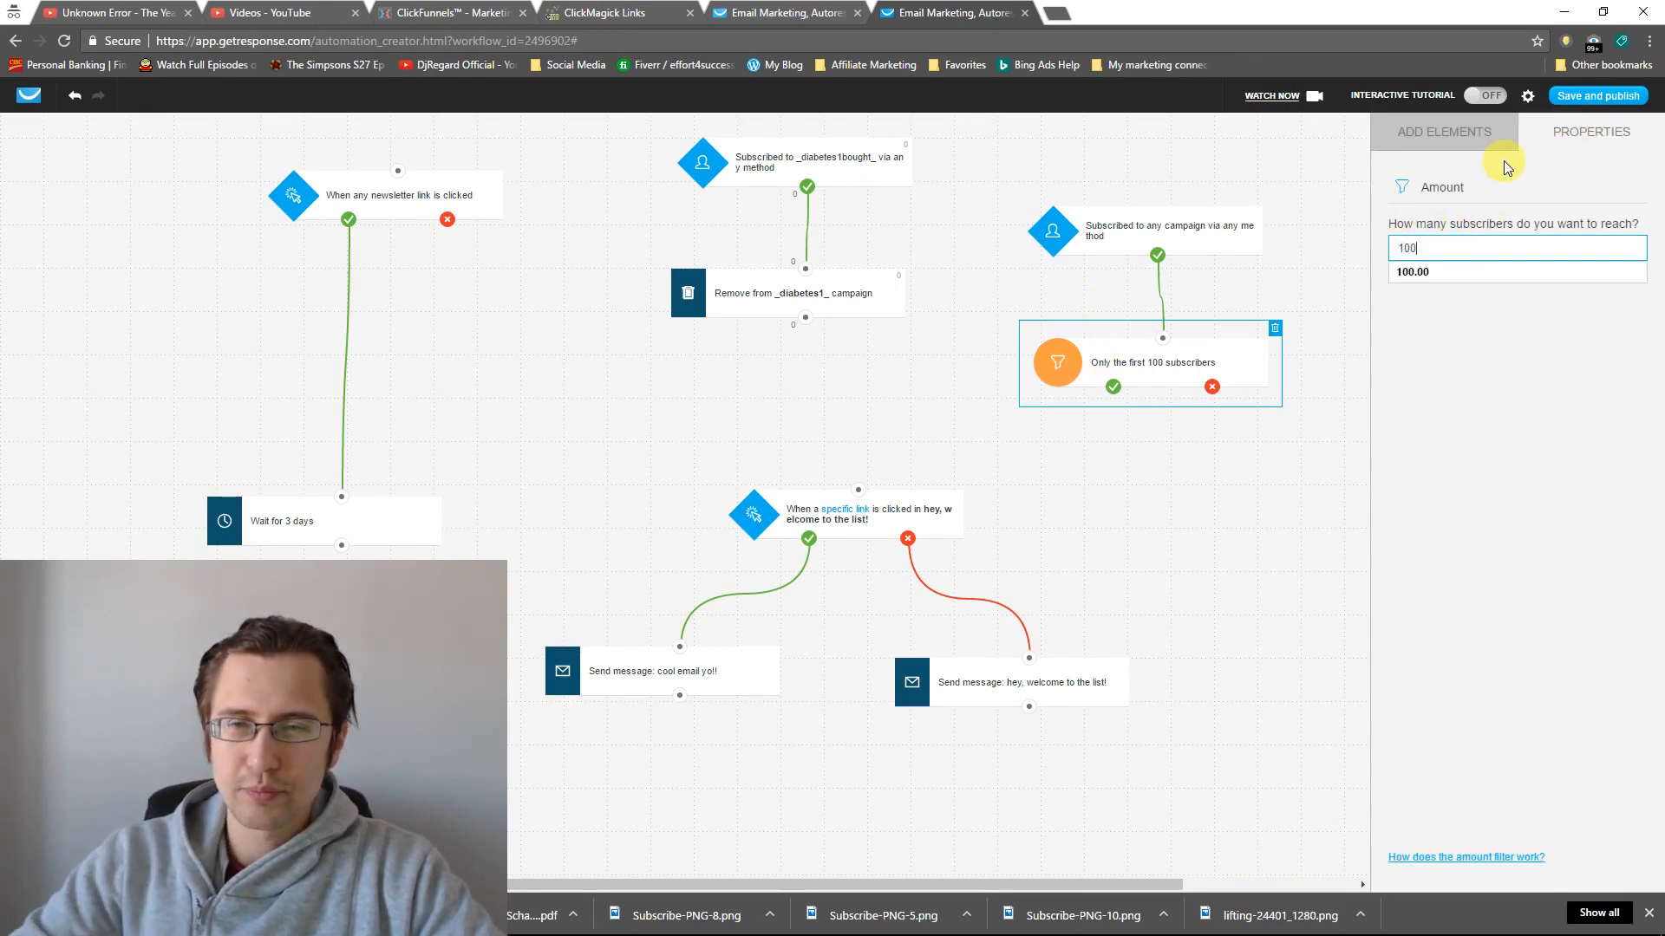
{"action": "left_click", "coordinate": [1142, 512]}
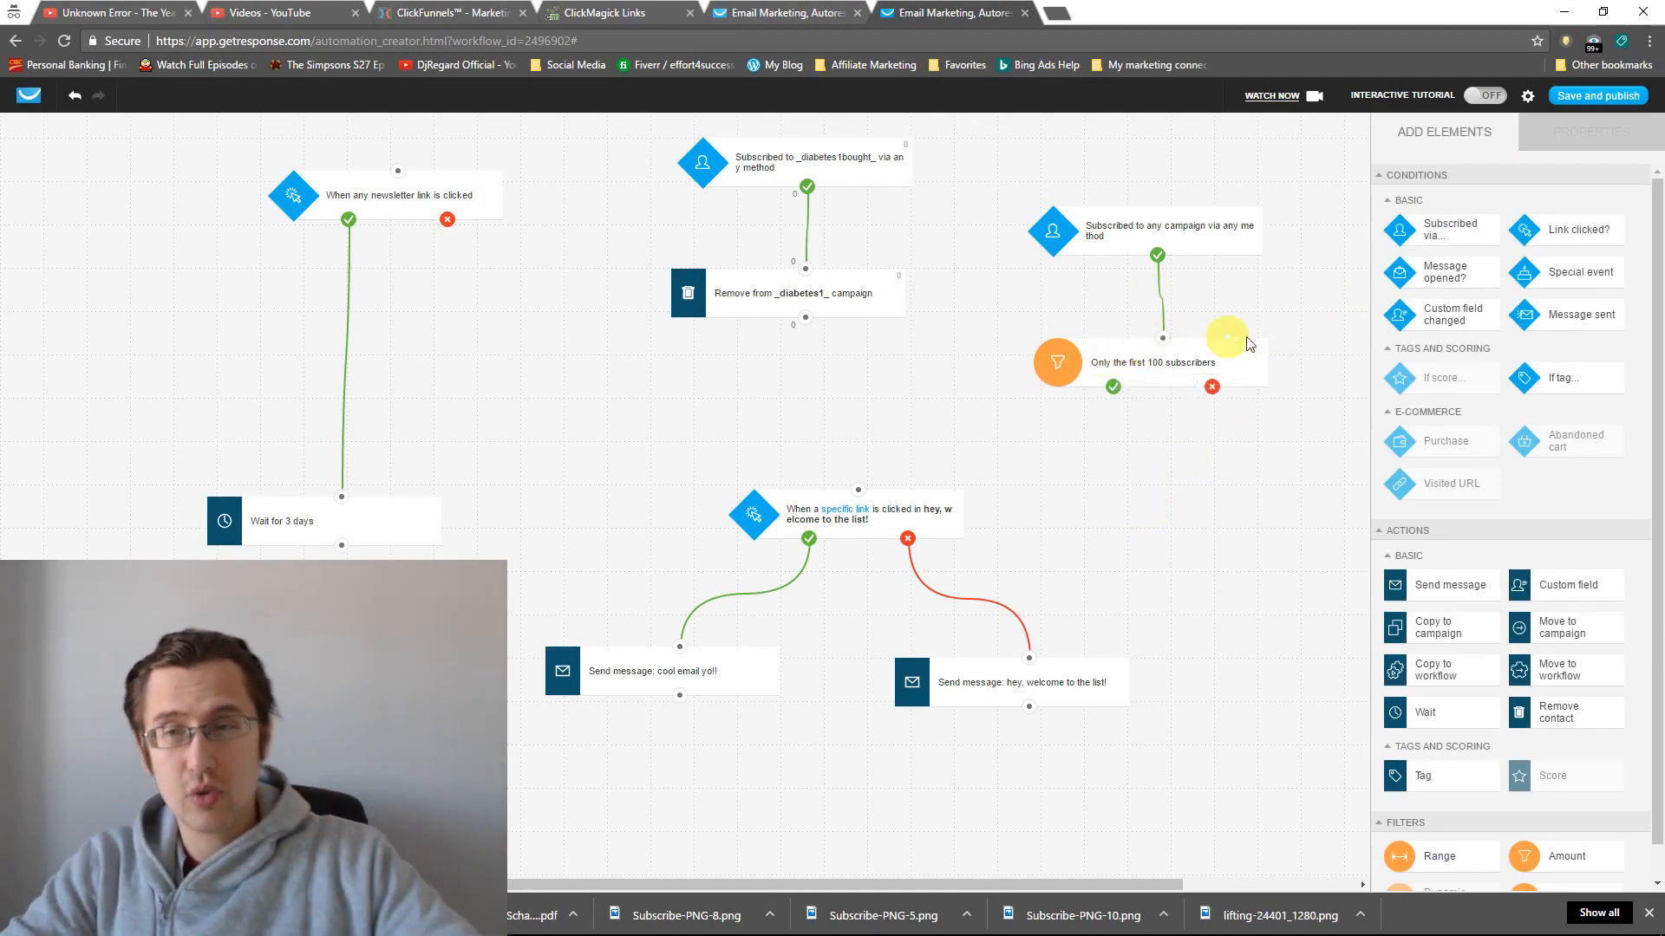
- Add two Send message actions and connect them to the Amount filter's yes and no branches
{"action": "left_click_drag", "start_coordinate": [1422, 581], "coordinate": [1078, 473]}
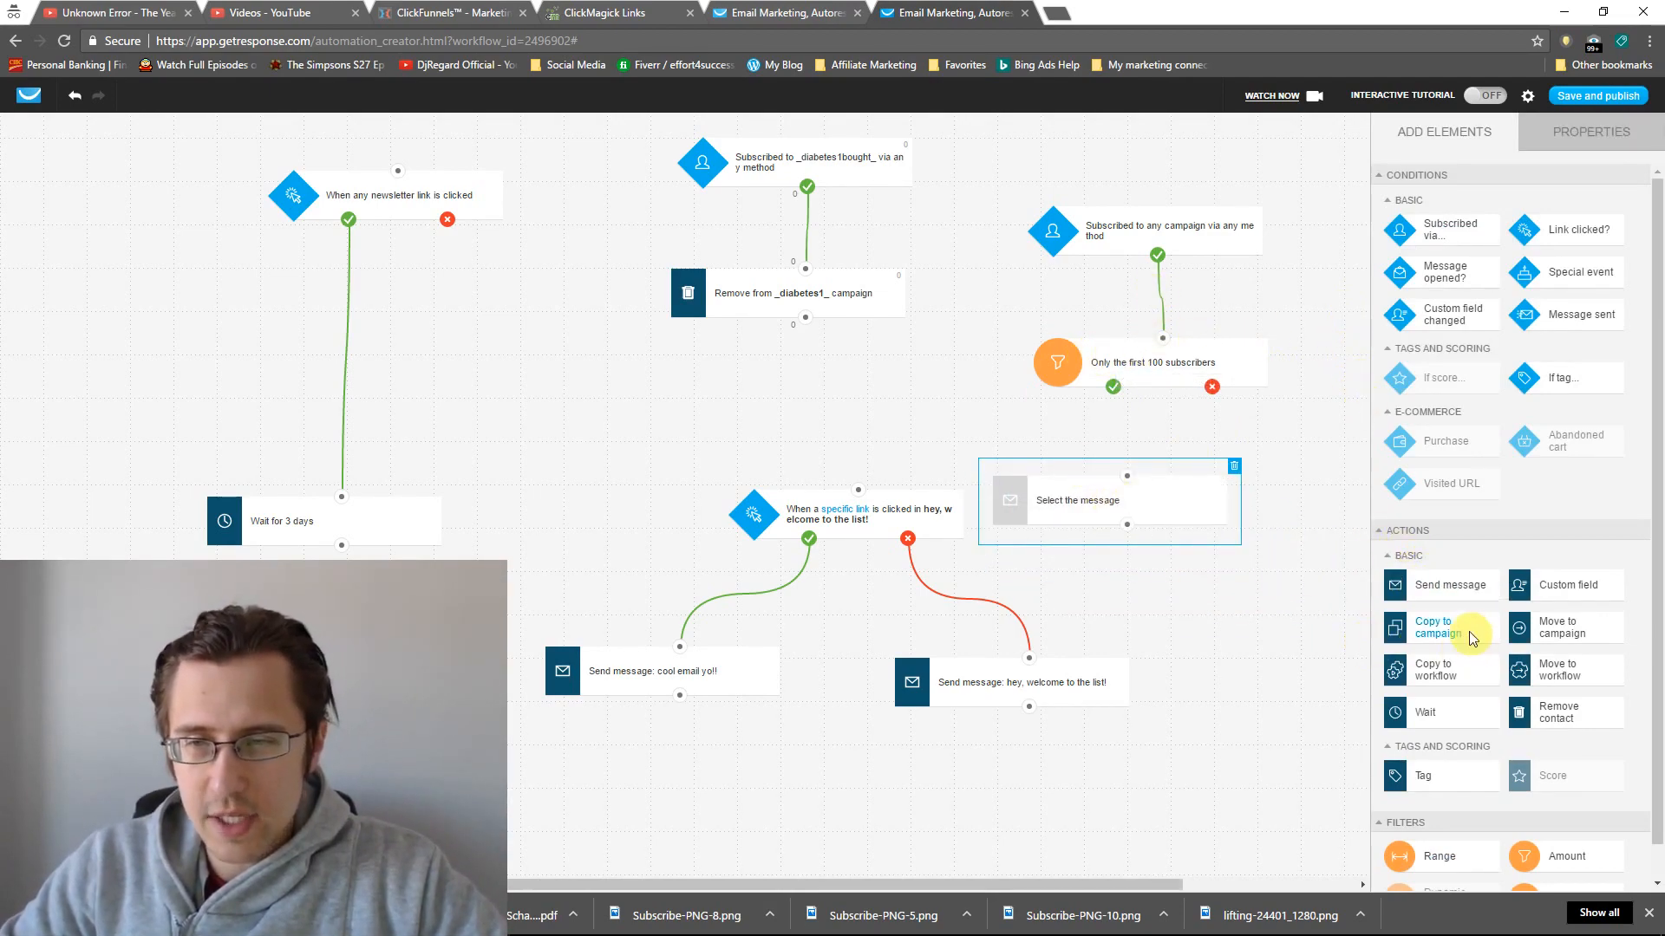
{"action": "left_click_drag", "start_coordinate": [1415, 562], "coordinate": [1211, 387]}
{"action": "left_click_drag", "start_coordinate": [1128, 476], "coordinate": [1115, 383]}
- Choose Draft as the layout source for the Send message action on the Amount filter's yes branch and look through its available messages
{"action": "left_click", "coordinate": [1096, 494]}
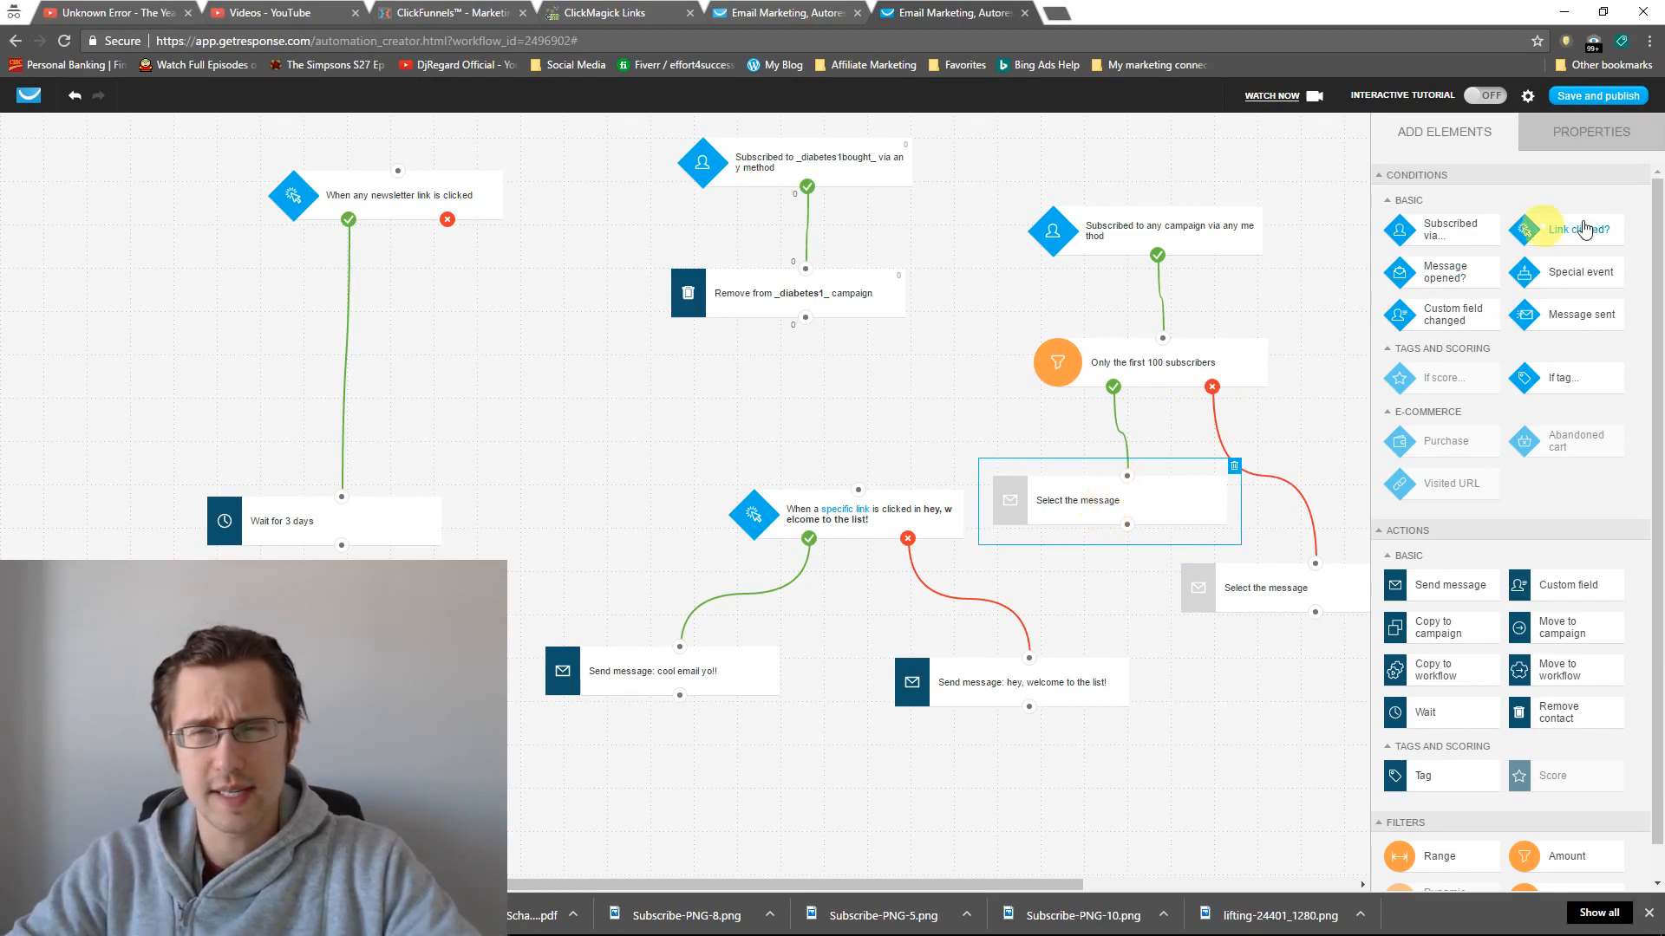
{"action": "left_click", "coordinate": [1598, 139]}
{"action": "left_click", "coordinate": [1431, 249]}
{"action": "left_click", "coordinate": [1432, 295]}
{"action": "left_click", "coordinate": [1435, 288]}
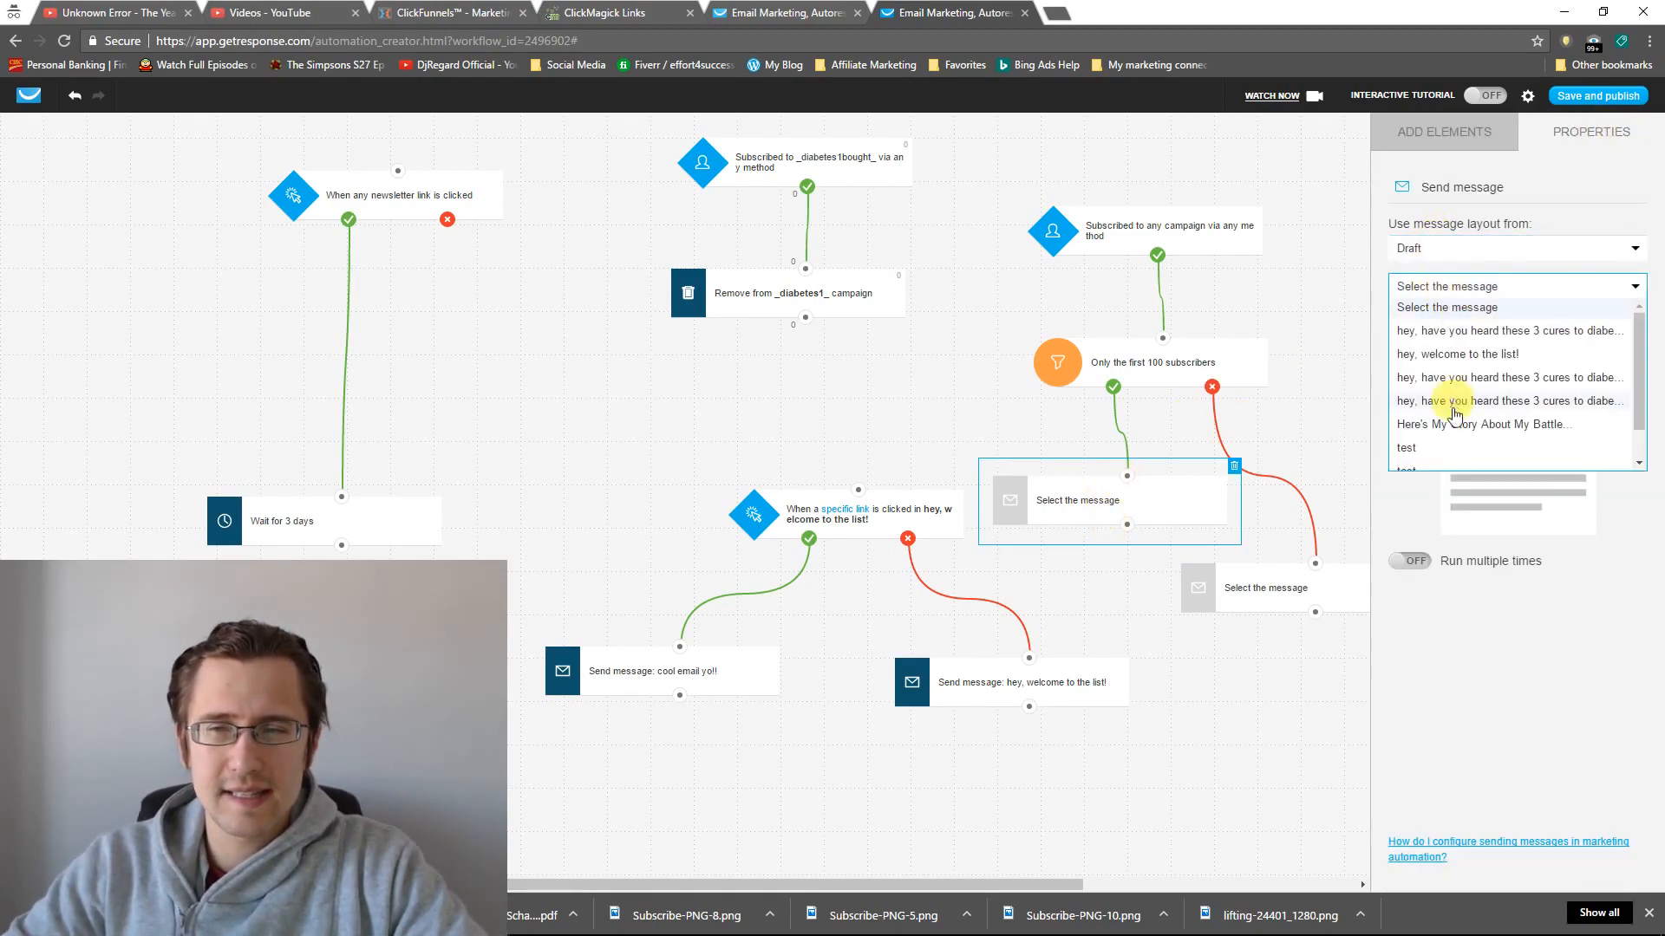
{"action": "left_click", "coordinate": [1412, 250]}
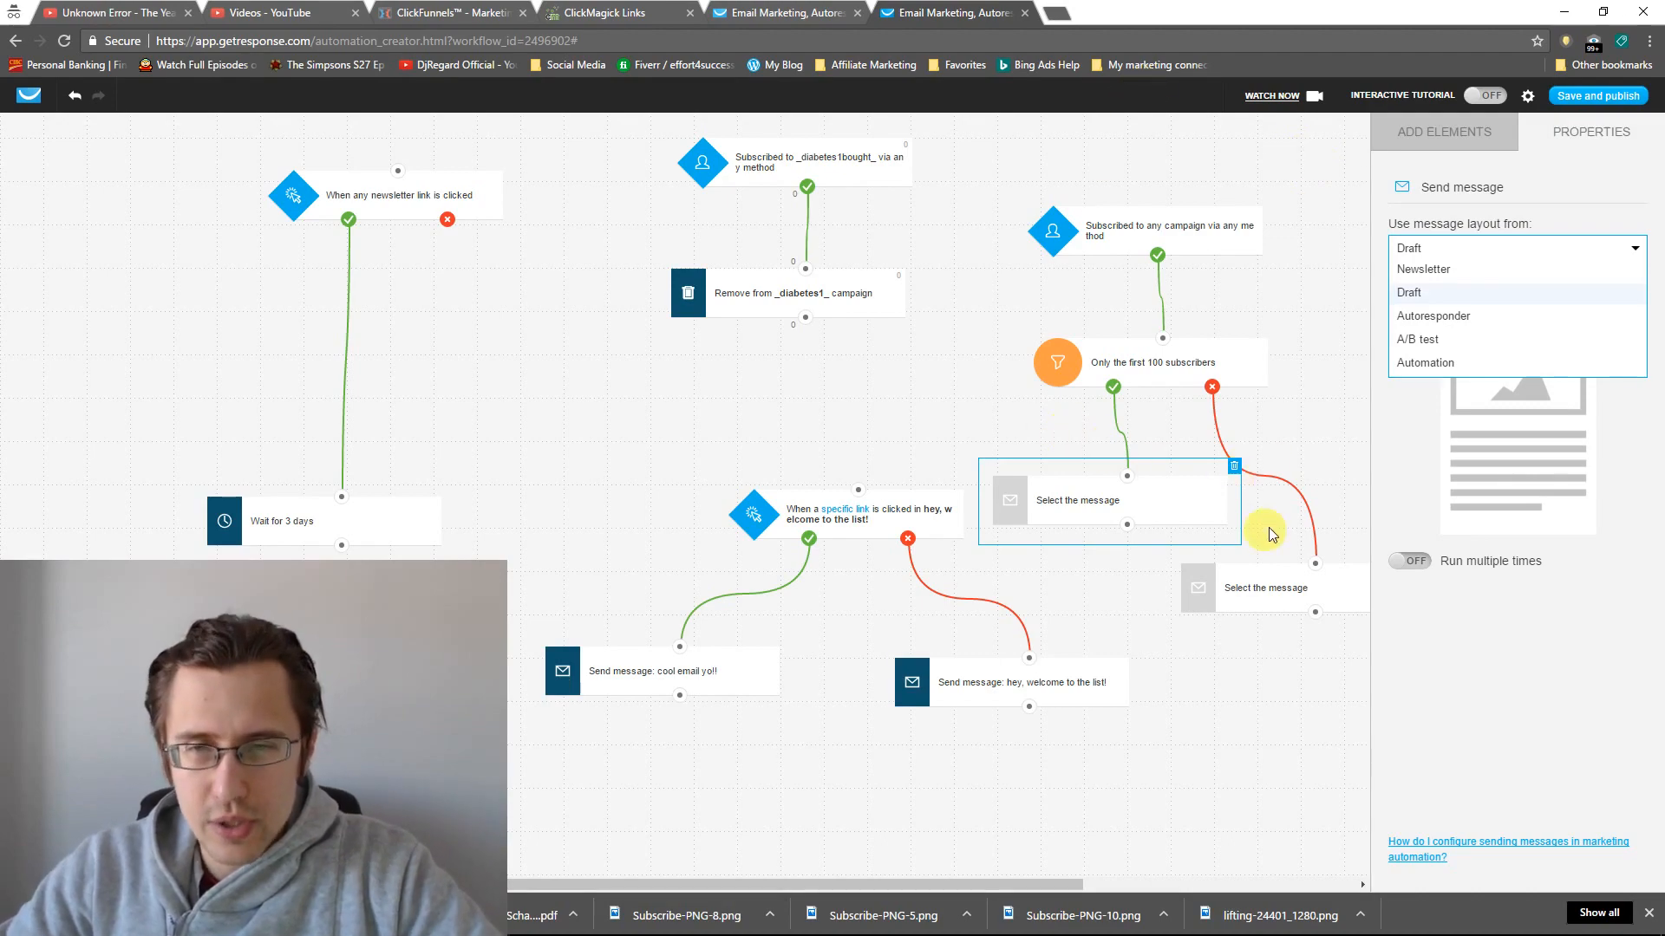
- Replace the Amount filter below the Subscribed via condition with a Range filter
{"action": "left_click", "coordinate": [1166, 363]}
{"action": "left_click", "coordinate": [1434, 132]}
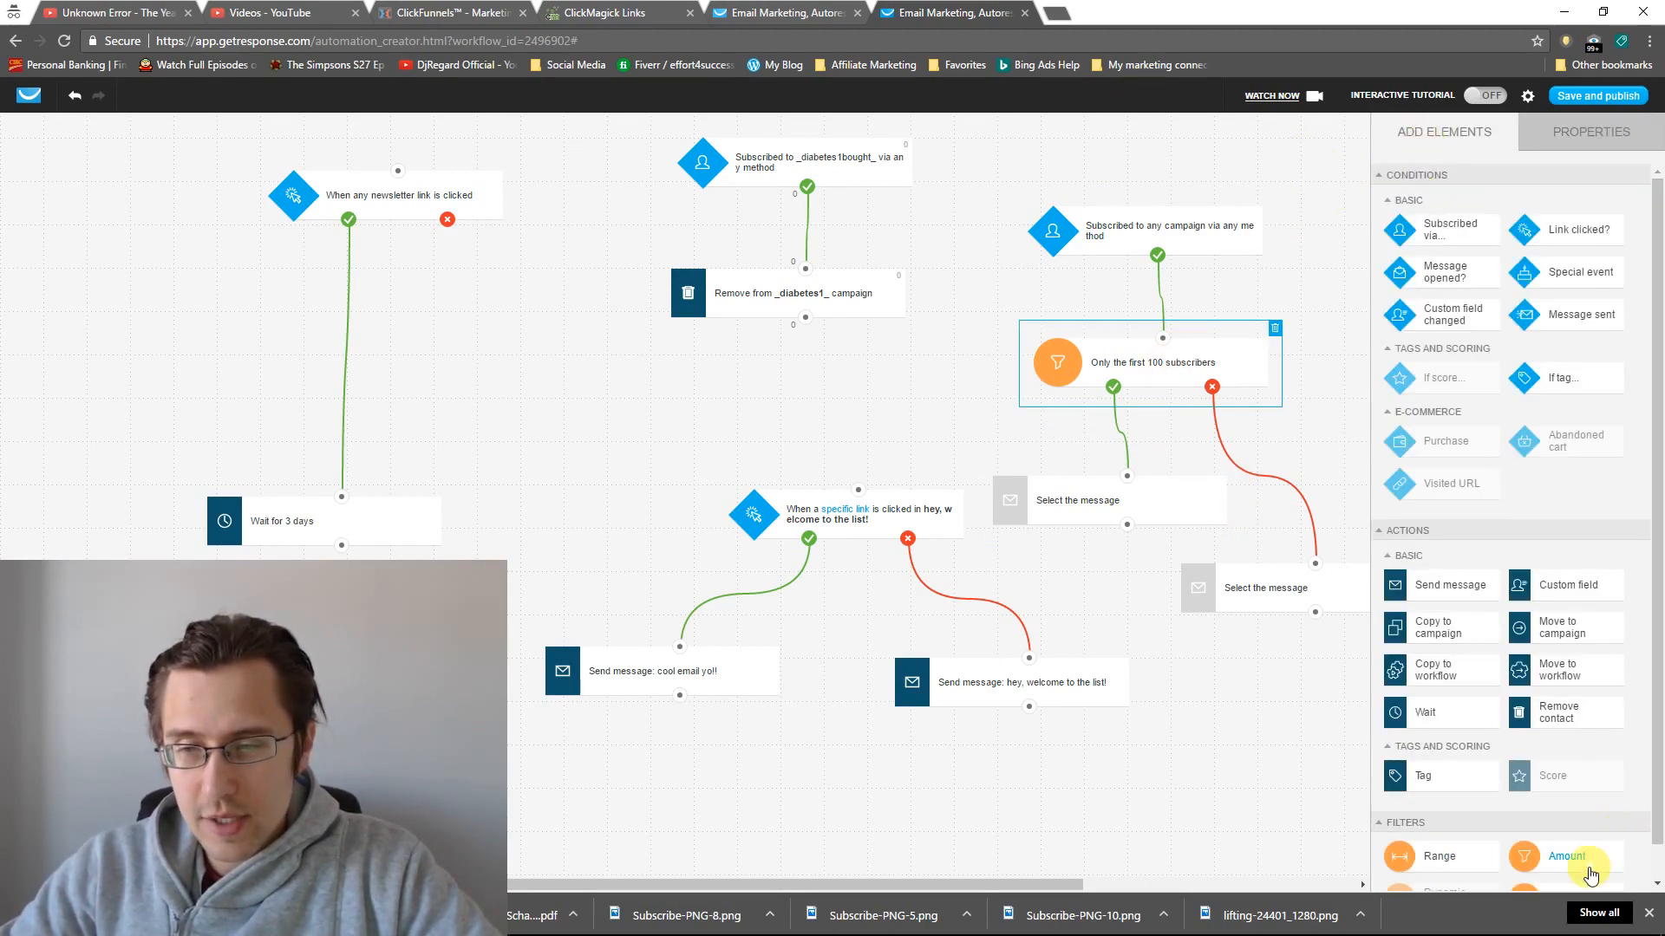
{"action": "scroll", "coordinate": [1444, 830], "scroll_direction": "down", "scroll_amount": 1}
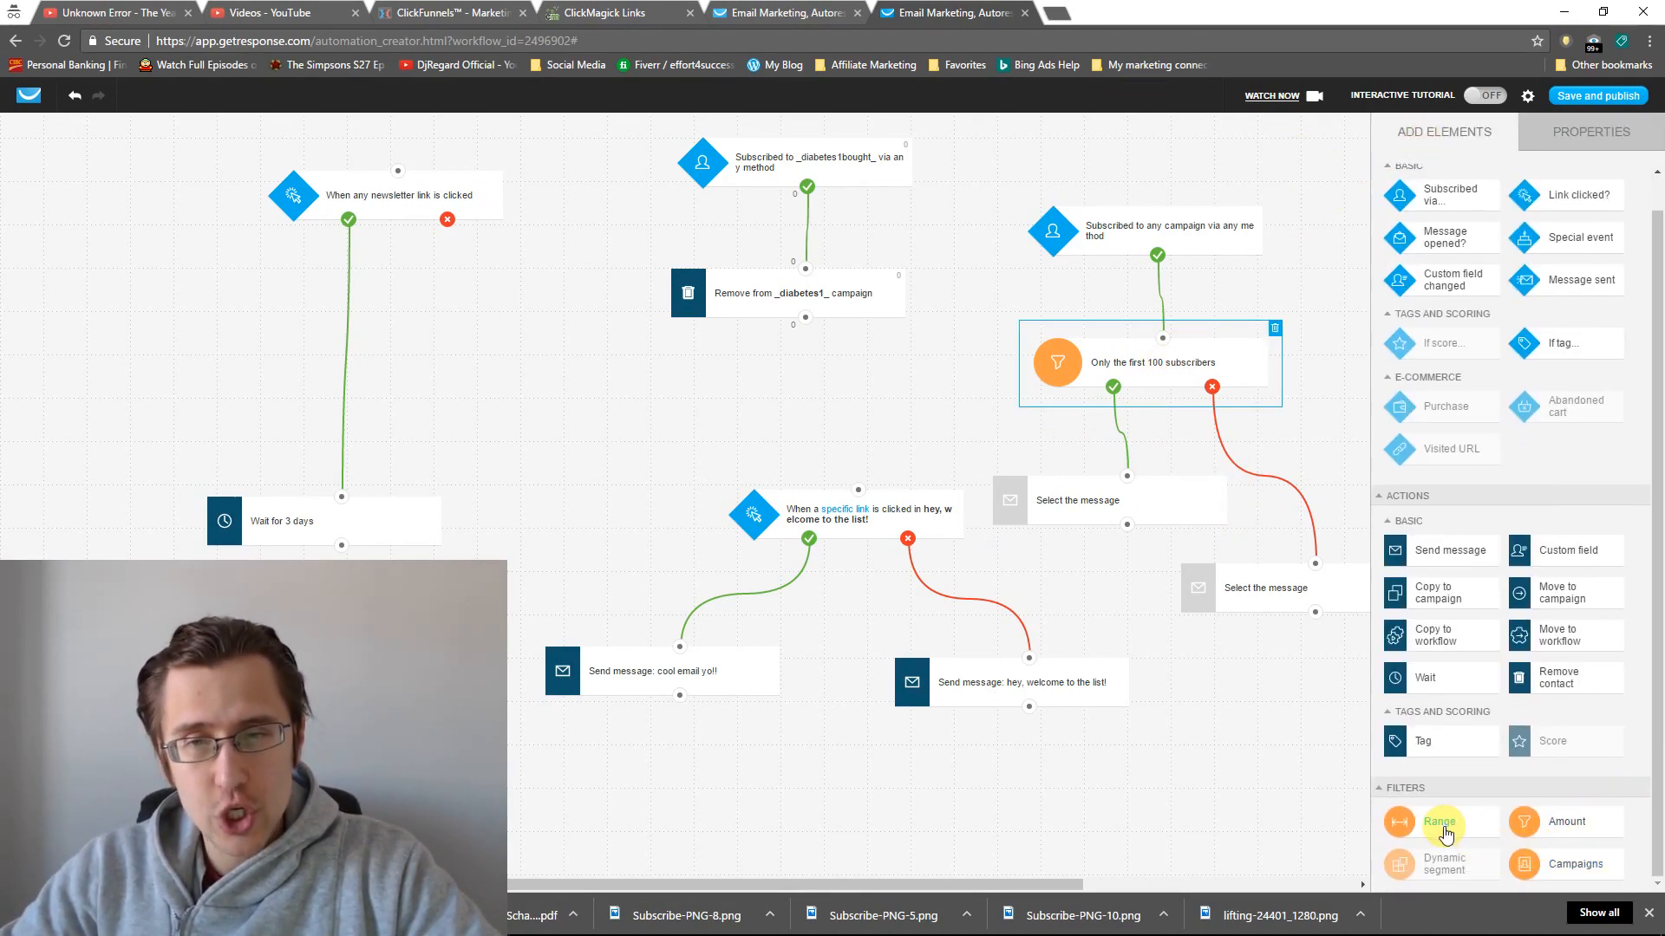
{"action": "left_click_drag", "start_coordinate": [1438, 805], "coordinate": [959, 372]}
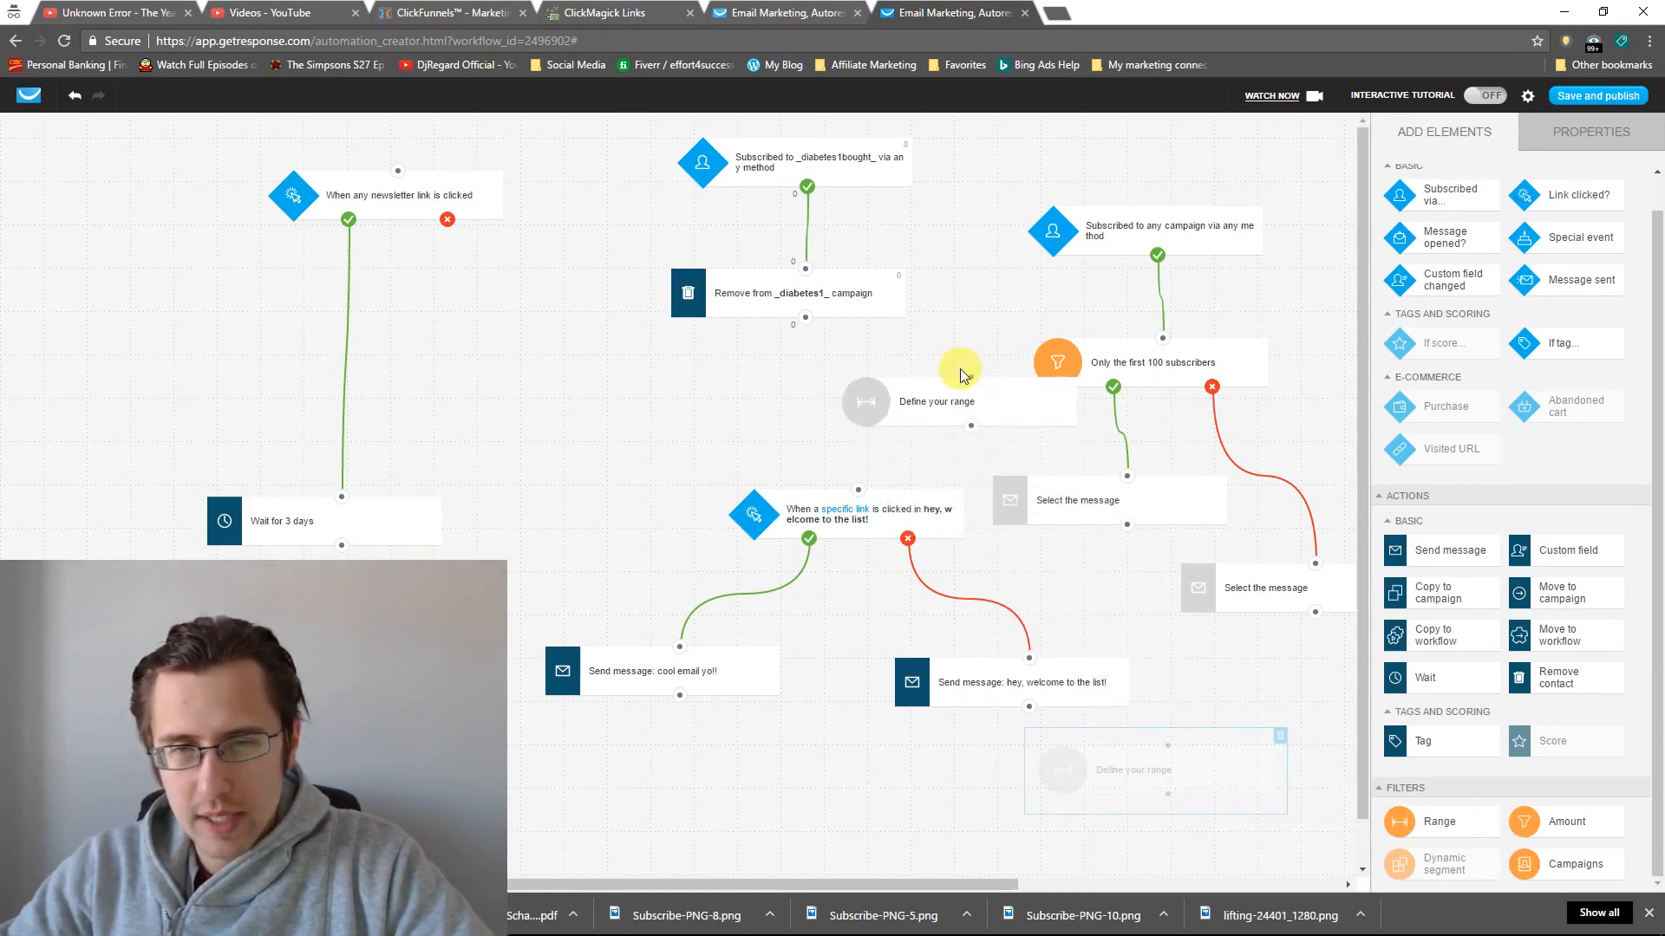
{"action": "left_click", "coordinate": [1207, 371]}
{"action": "left_click", "coordinate": [1271, 326]}
{"action": "left_click_drag", "start_coordinate": [970, 409], "coordinate": [1174, 361]}
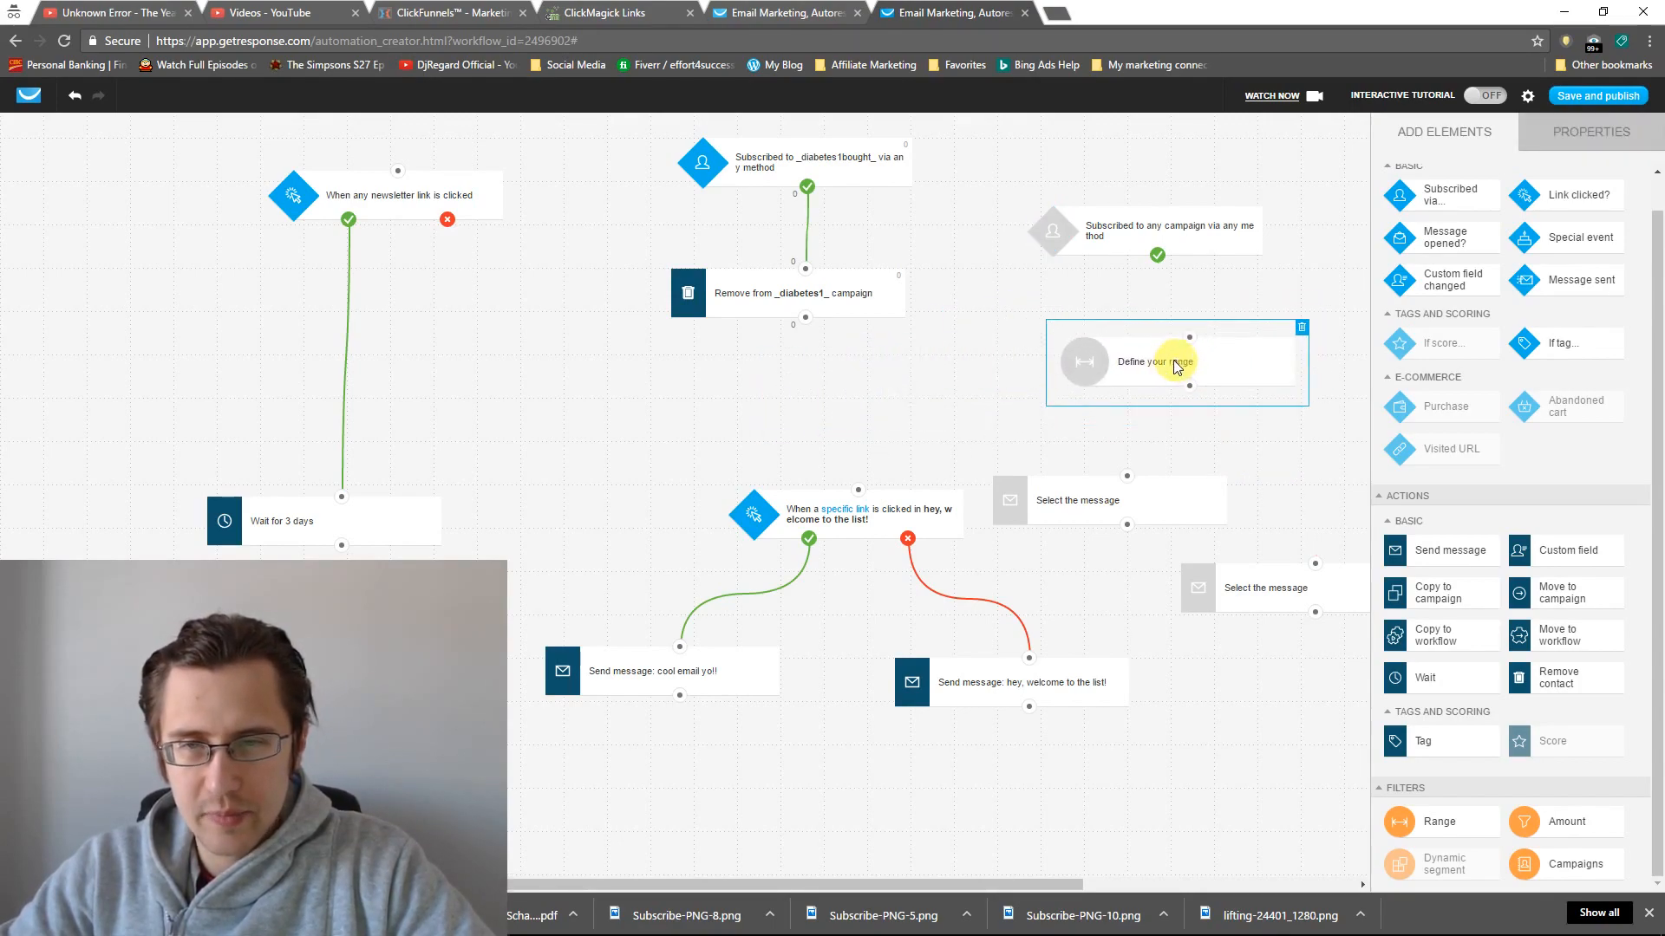
- Define two ranges for the Range filter, 50 to 55 and 100 to 150
{"action": "left_click", "coordinate": [1589, 143]}
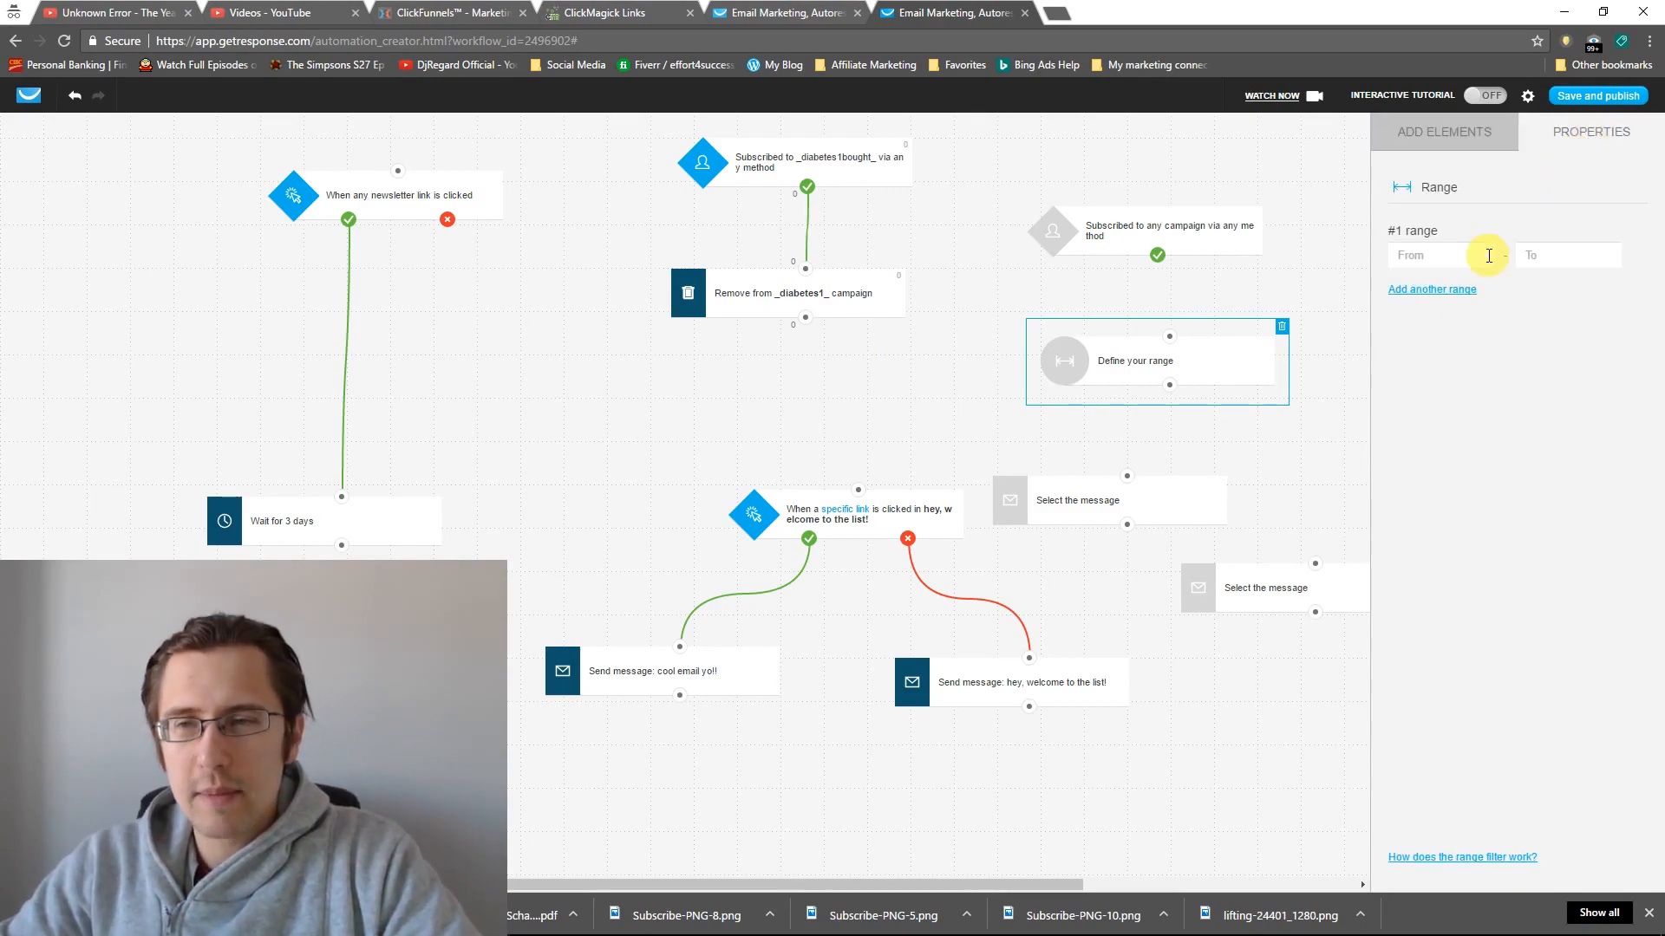
{"action": "left_click", "coordinate": [1432, 257]}
{"action": "type", "text": "50"}
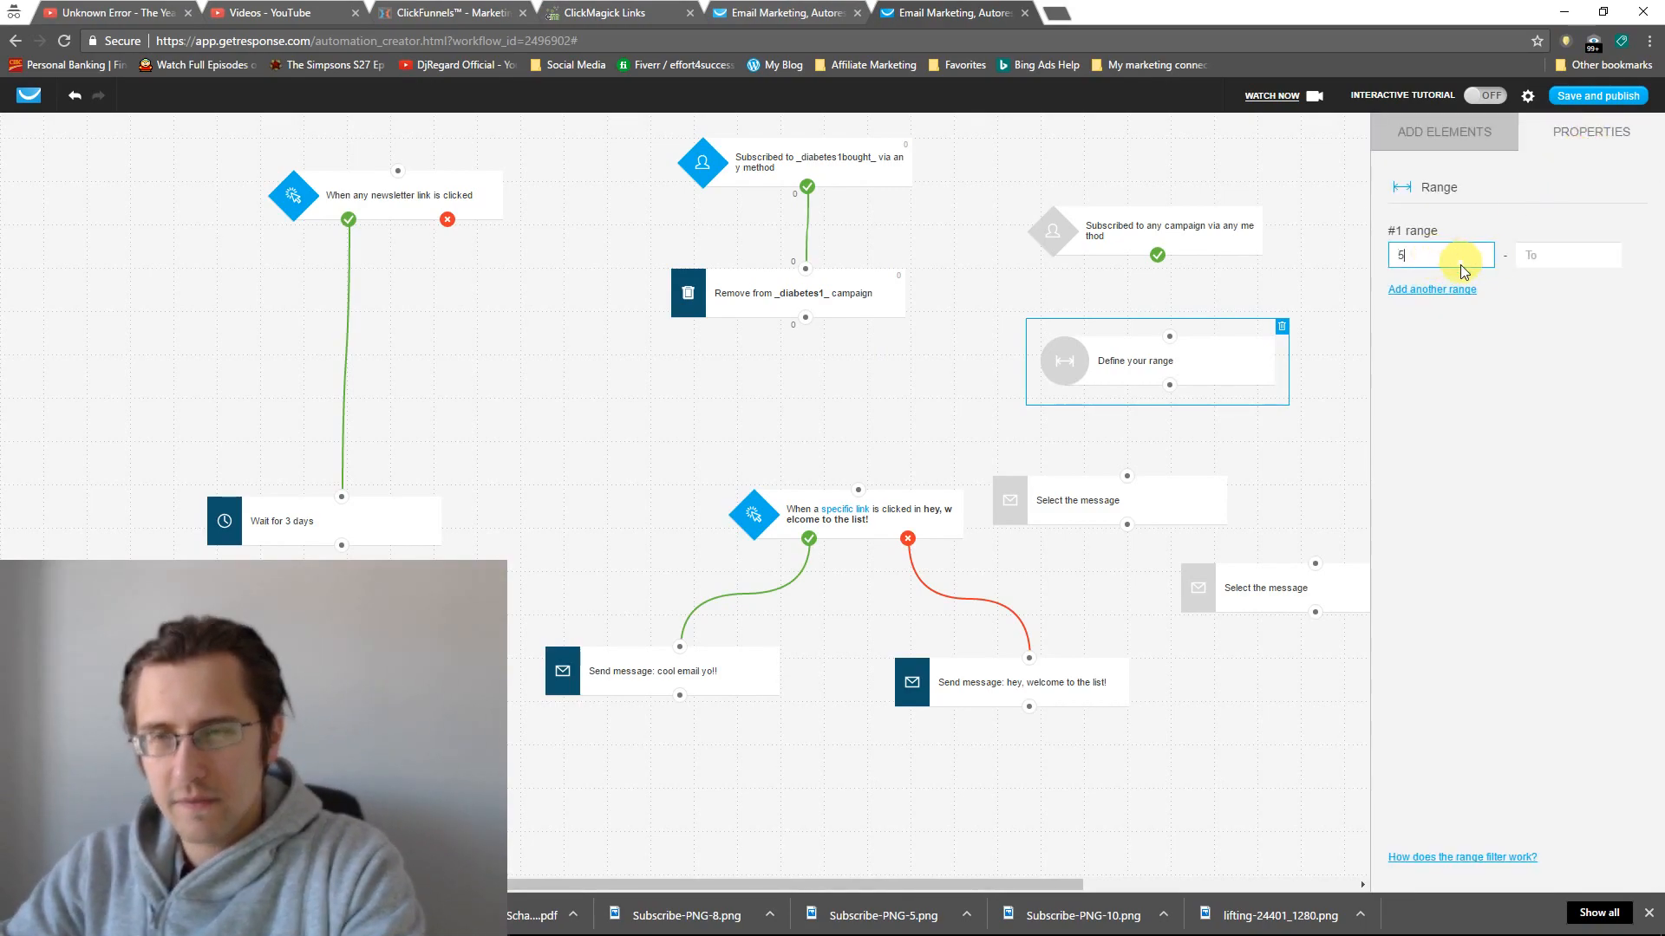
{"action": "left_click", "coordinate": [1556, 258]}
{"action": "type", "text": "55"}
{"action": "left_click", "coordinate": [1431, 290]}
{"action": "left_click", "coordinate": [1430, 304]}
{"action": "type", "text": "100"}
{"action": "left_click", "coordinate": [1552, 307]}
{"action": "type", "text": "150"}
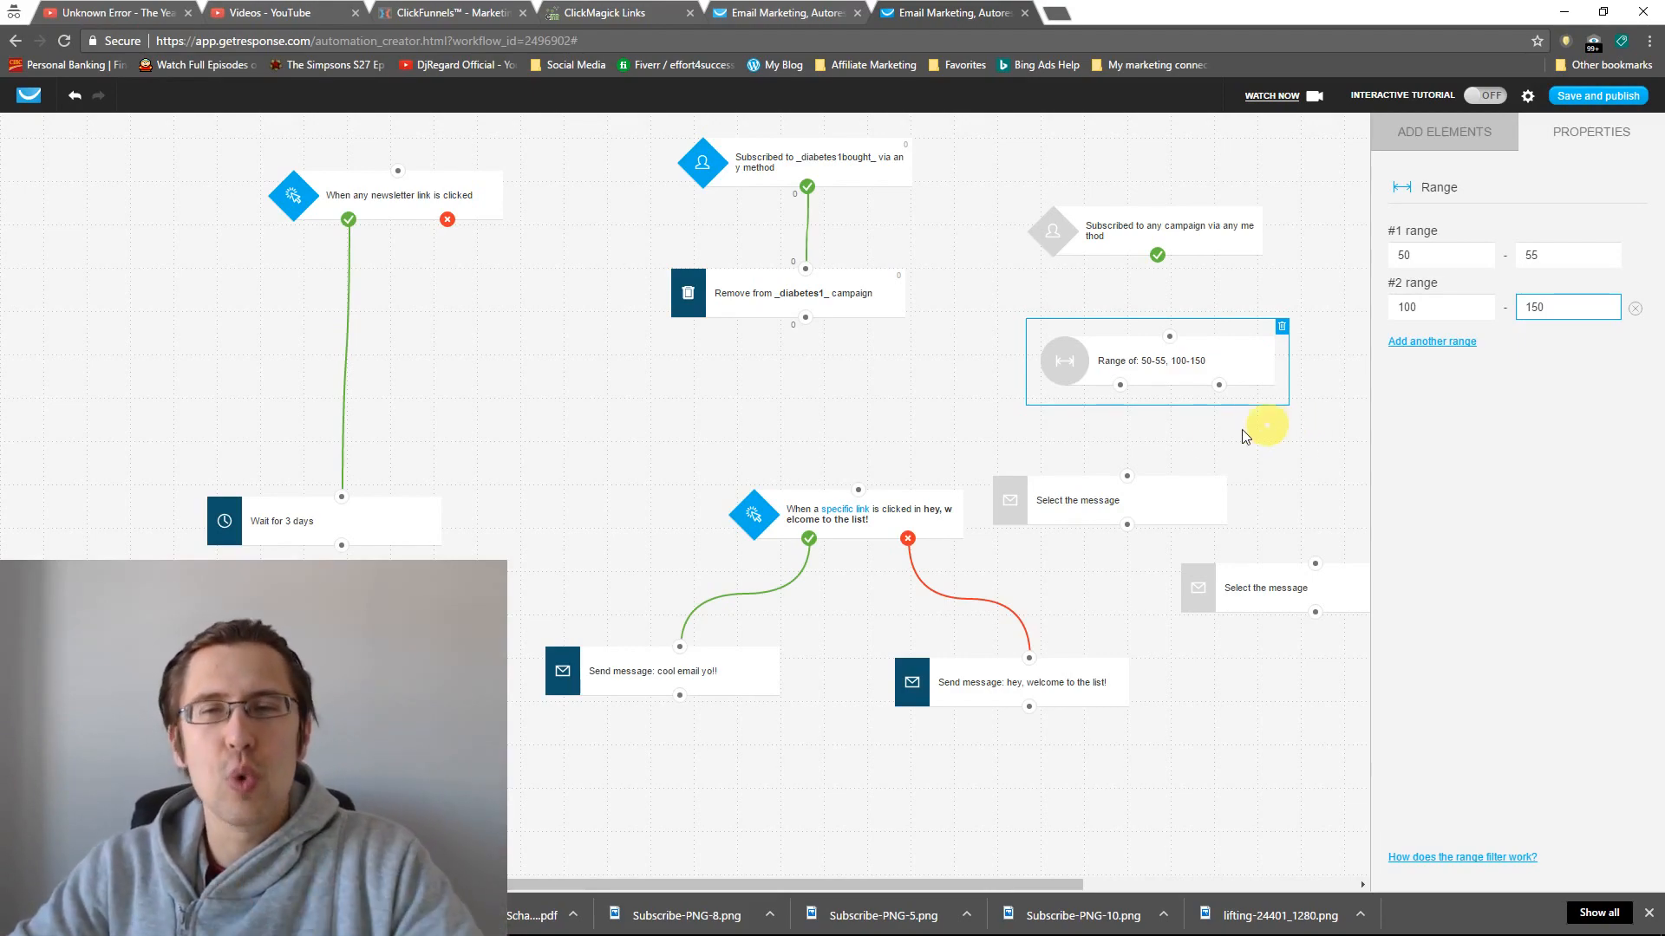
- Connect the Range filter to the Subscribed via condition and link its two outputs to the two Send message actions
{"action": "left_click_drag", "start_coordinate": [1170, 336], "coordinate": [1160, 254]}
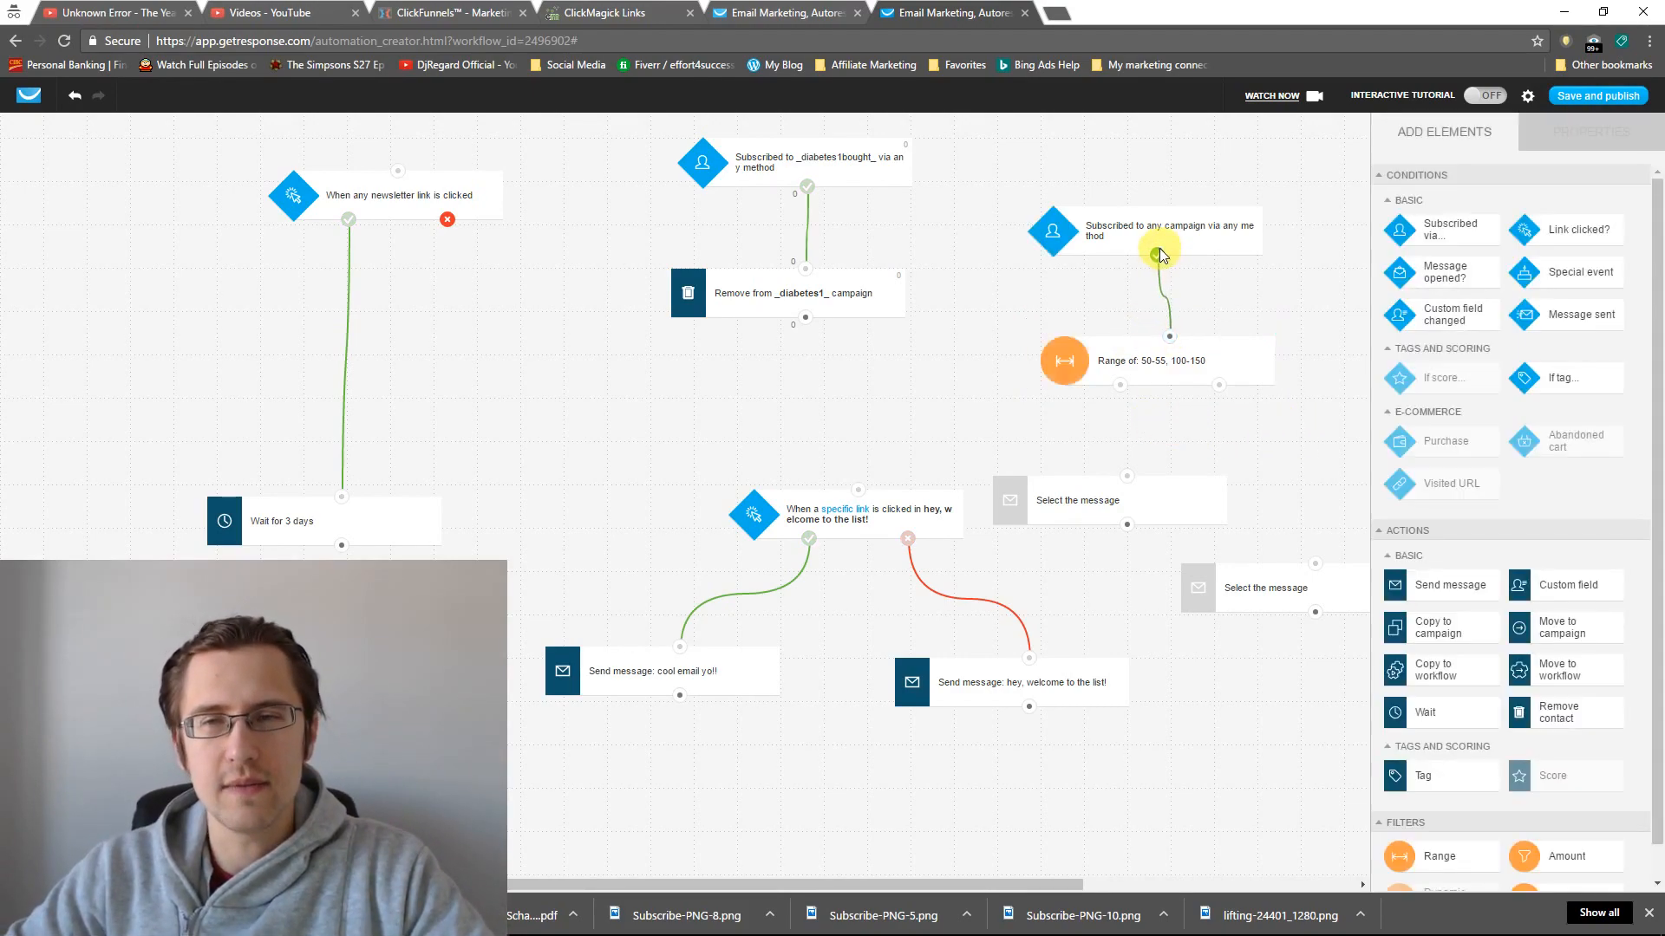
{"action": "left_click_drag", "start_coordinate": [1126, 476], "coordinate": [1121, 388]}
{"action": "left_click_drag", "start_coordinate": [1315, 562], "coordinate": [1223, 390]}
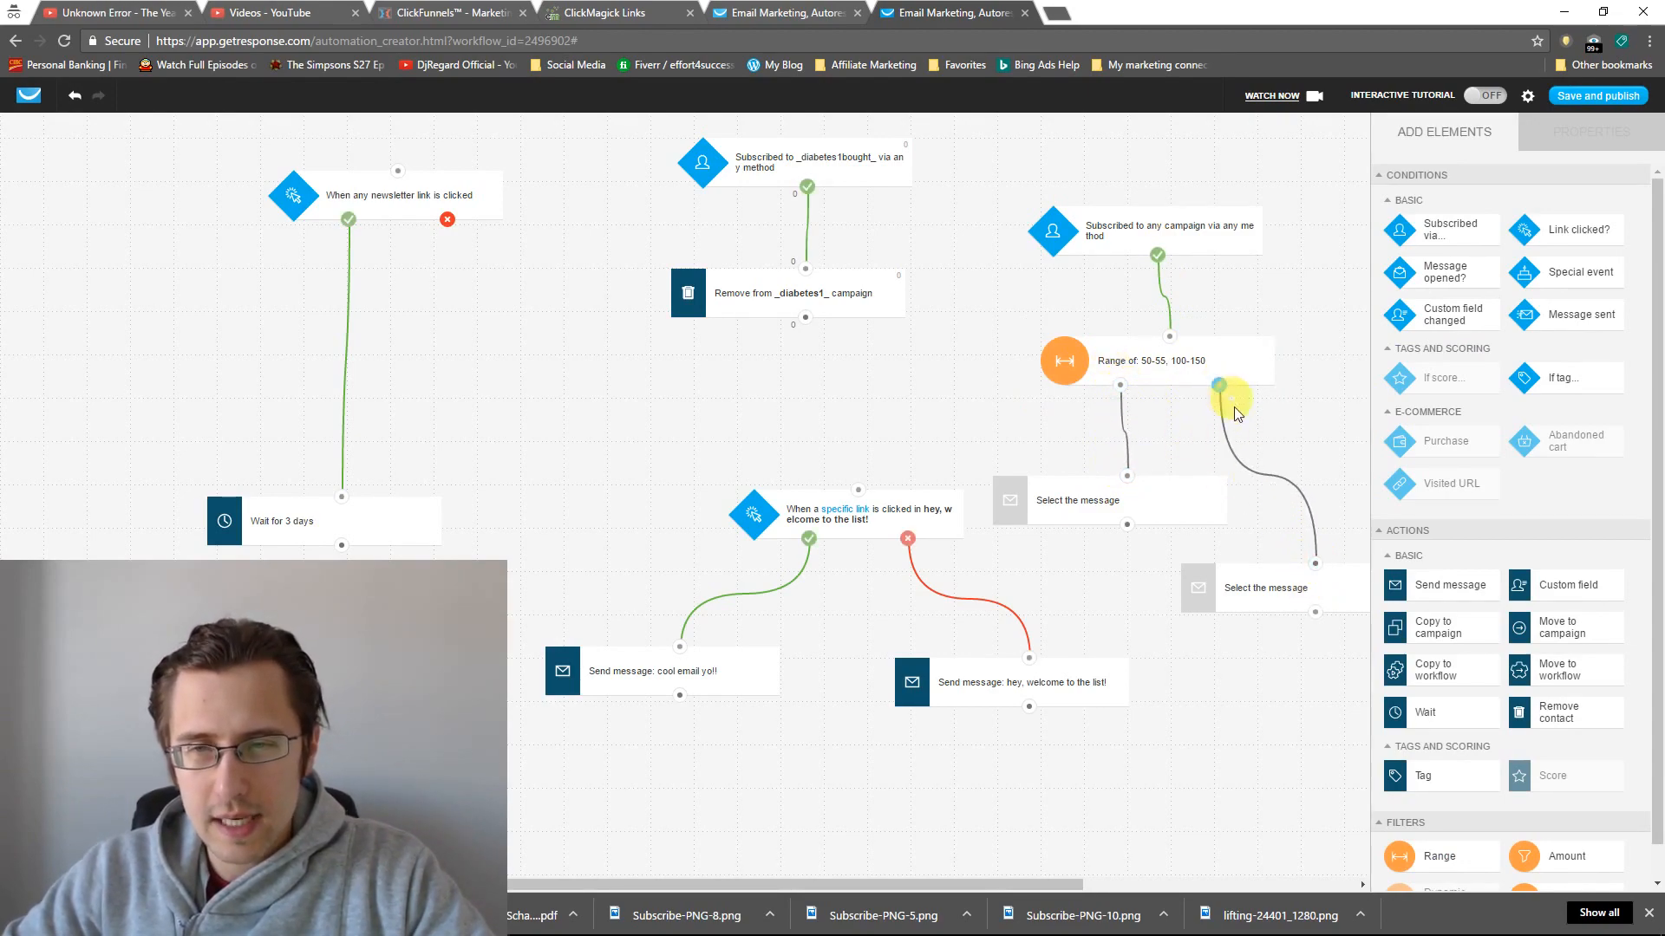
{"action": "left_click", "coordinate": [1142, 370]}
{"action": "left_click", "coordinate": [1329, 448]}
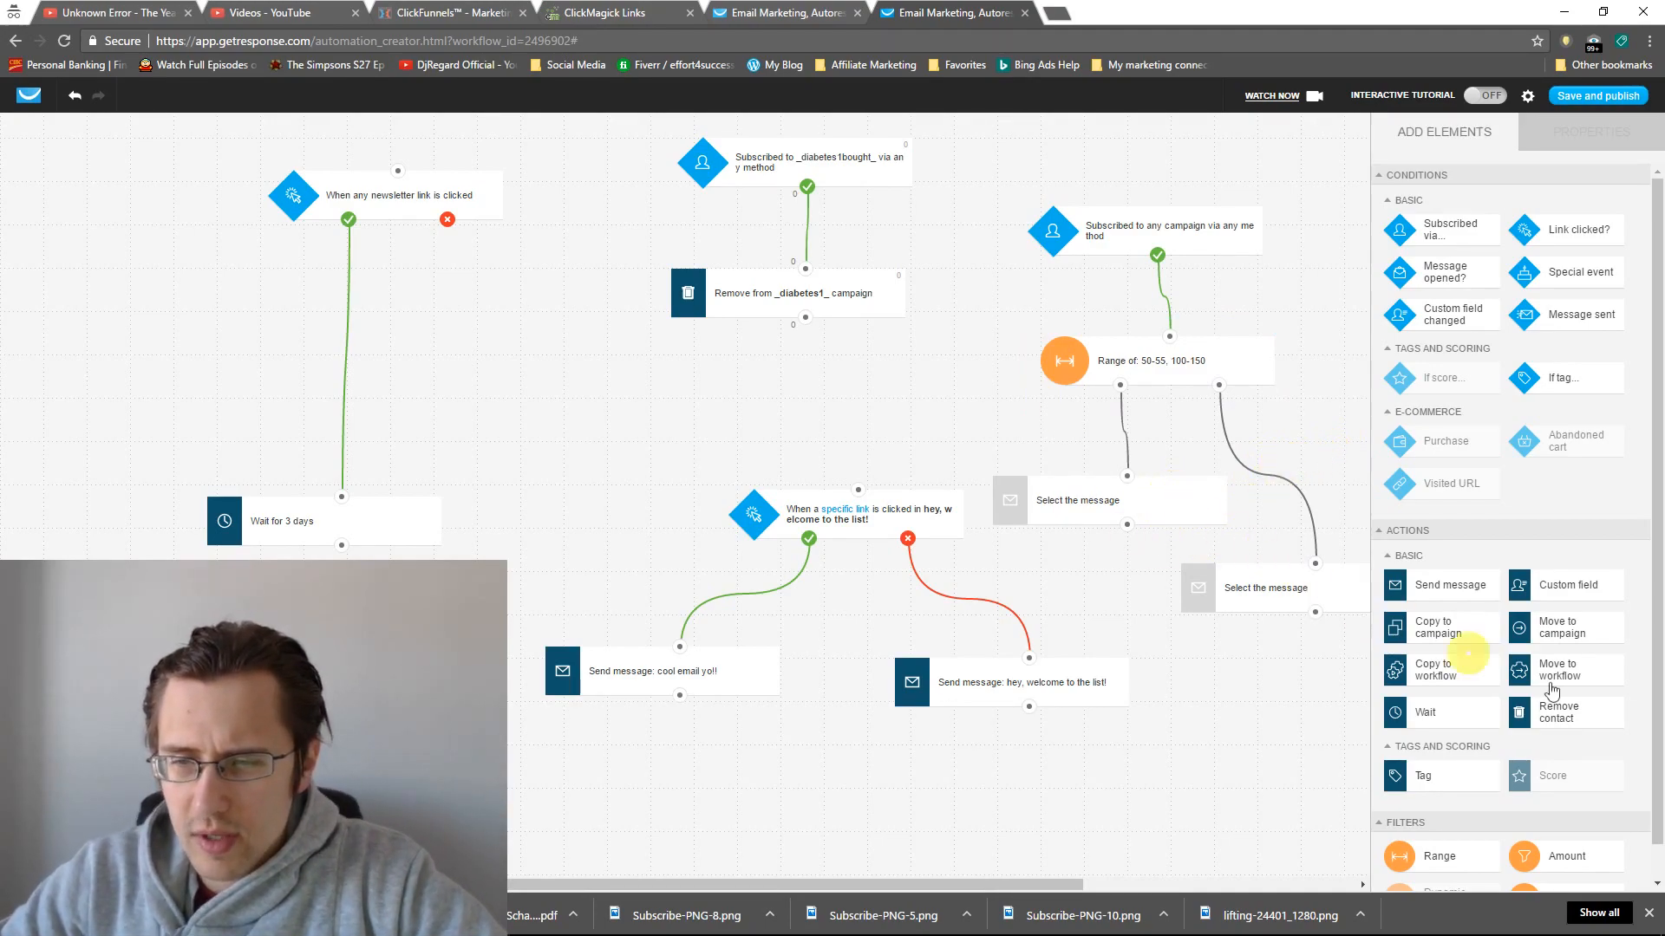
- Add a Campaigns filter to the workflow and move it to a free area between the Wait and Remove contact actions
{"action": "scroll", "coordinate": [1501, 674], "scroll_direction": "down", "scroll_amount": 1}
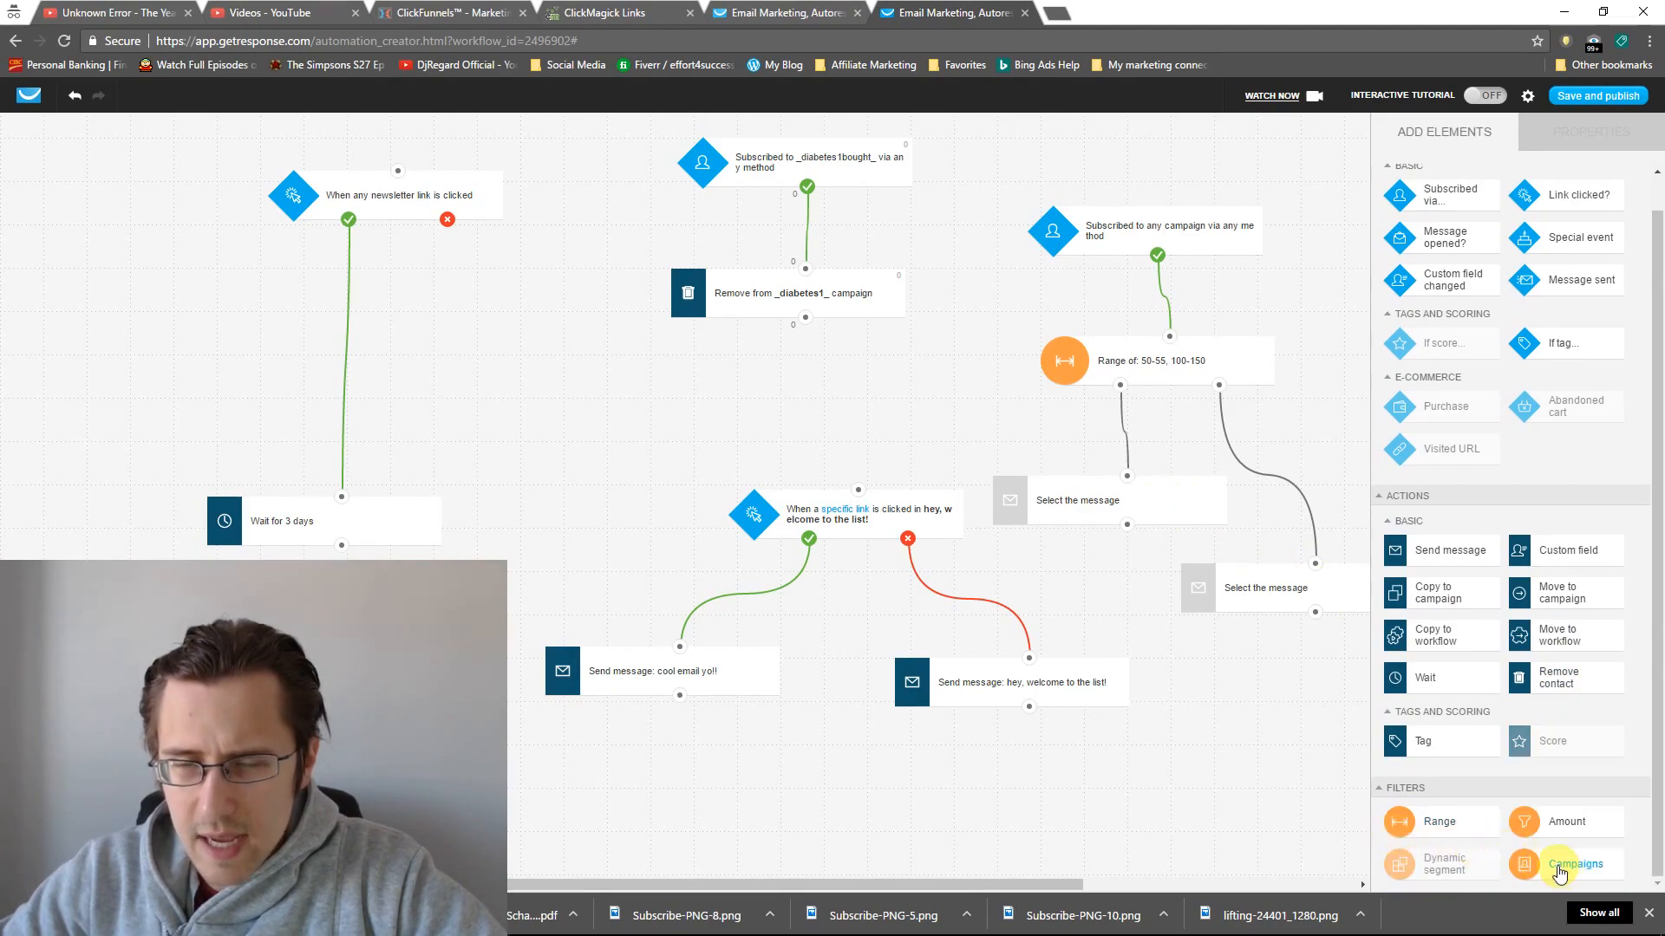
{"action": "left_click_drag", "start_coordinate": [1556, 874], "coordinate": [833, 357]}
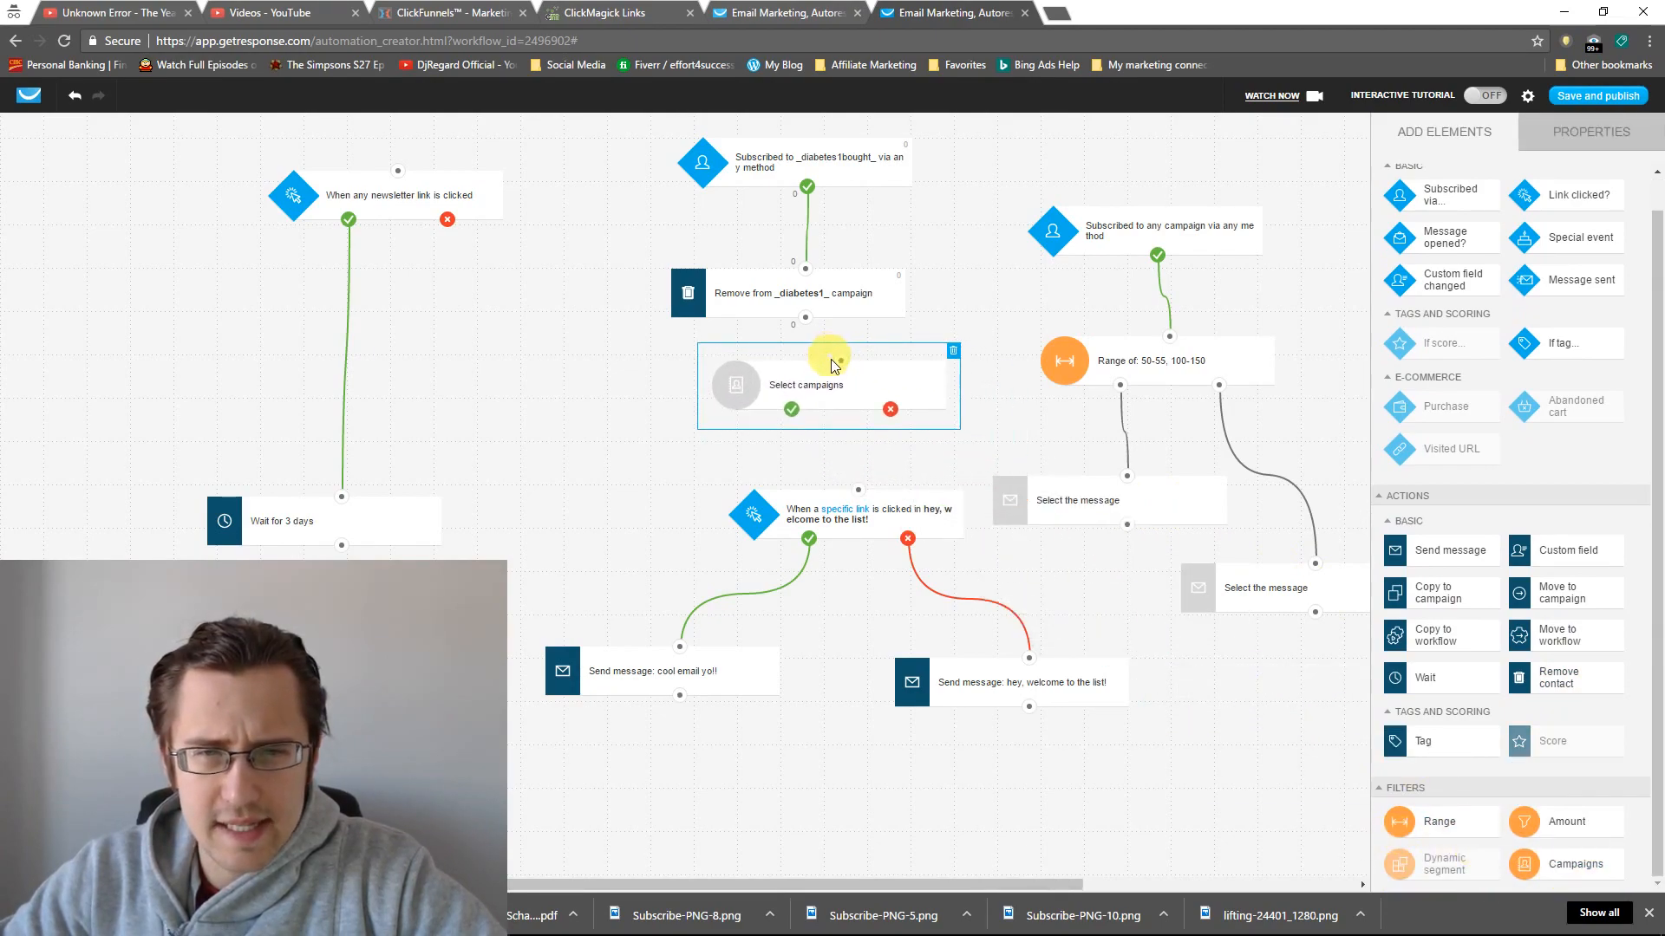
{"action": "left_click", "coordinate": [1593, 134]}
{"action": "left_click", "coordinate": [1479, 259]}
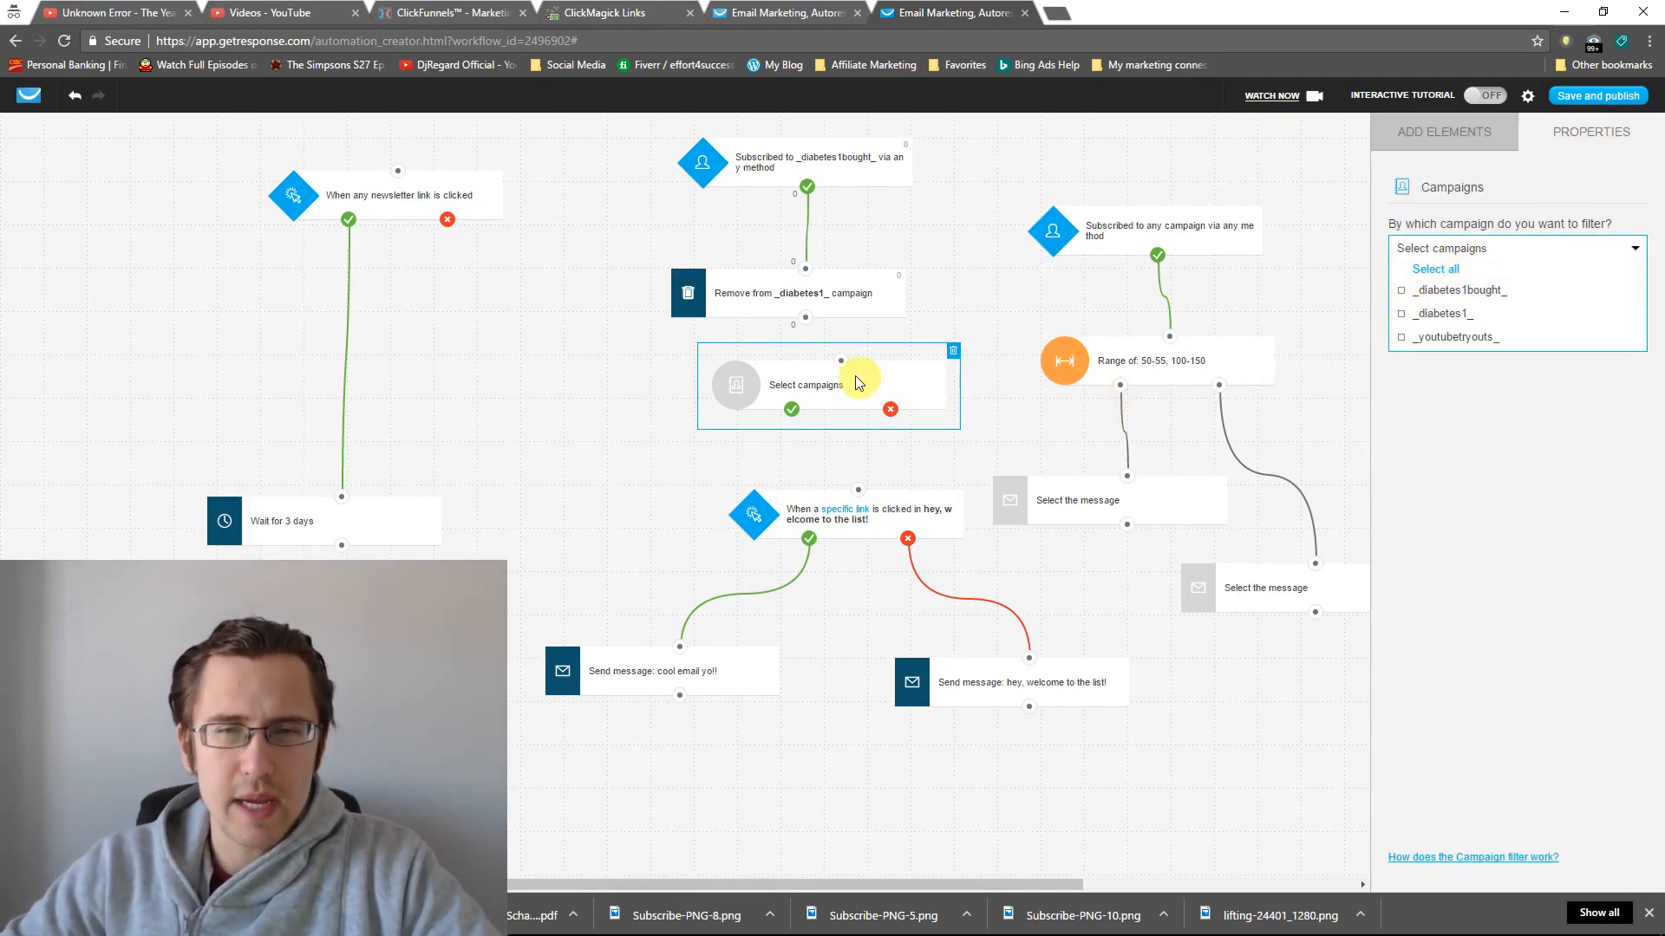
{"action": "left_click_drag", "start_coordinate": [832, 383], "coordinate": [580, 456]}
- Move the Wait action up beside its condition and connect a new Send message action to the Campaigns filter's yes branch
{"action": "left_click", "coordinate": [1468, 139]}
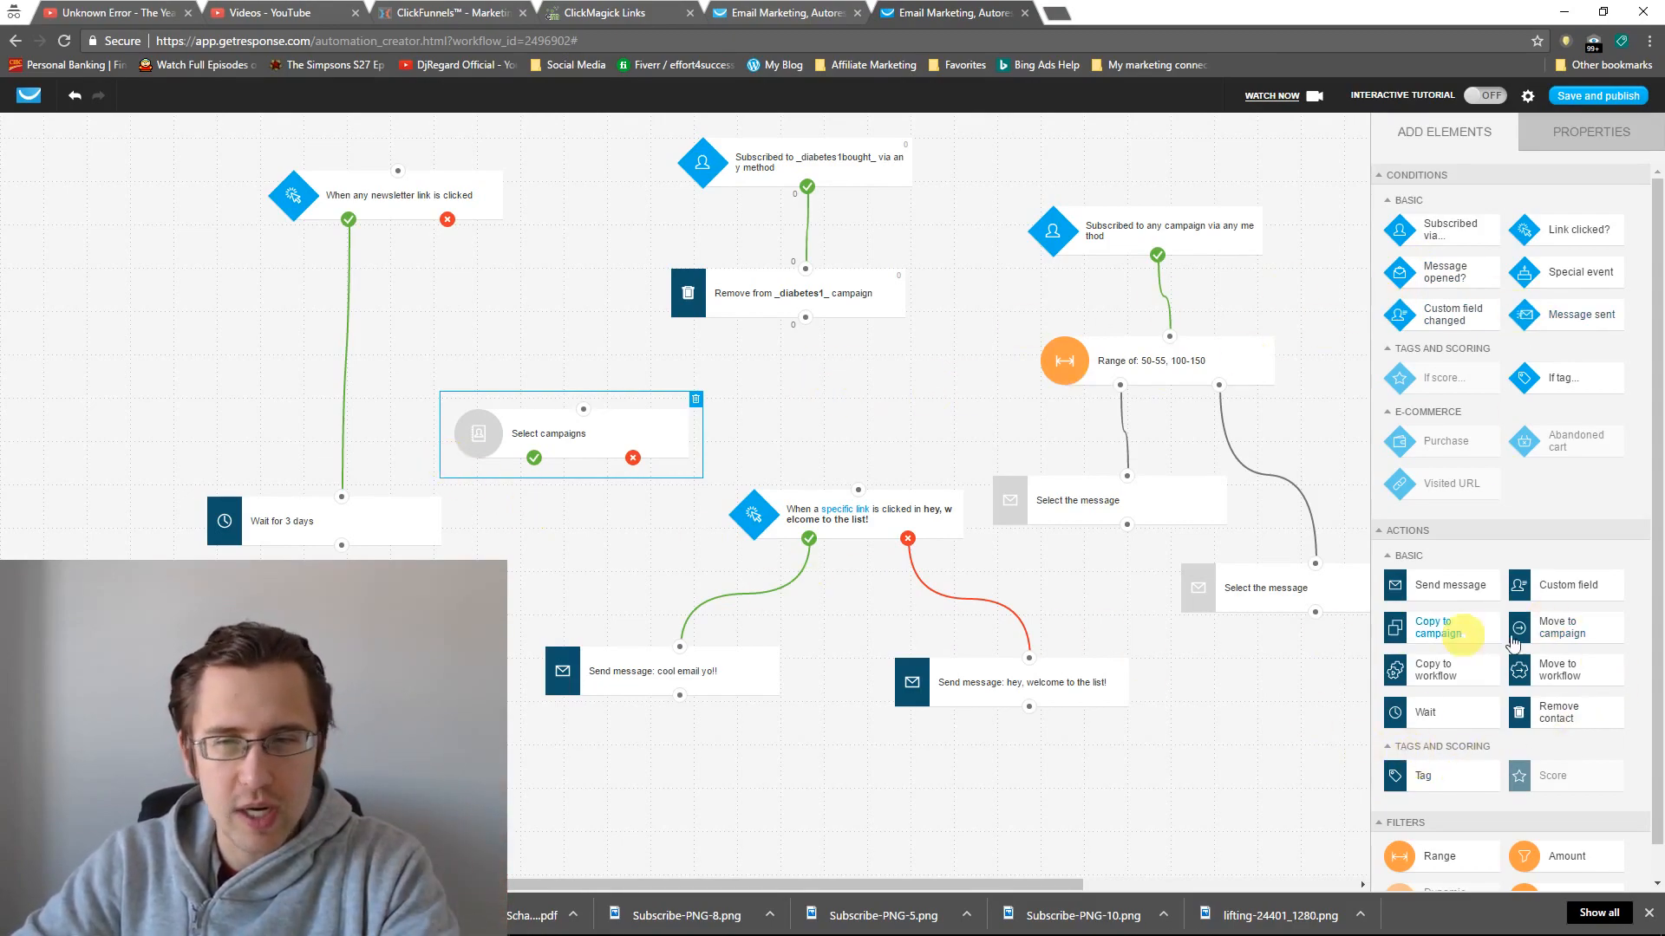
{"action": "left_click_drag", "start_coordinate": [1468, 600], "coordinate": [525, 548]}
{"action": "left_click_drag", "start_coordinate": [1474, 585], "coordinate": [595, 501]}
{"action": "left_click_drag", "start_coordinate": [327, 495], "coordinate": [211, 327]}
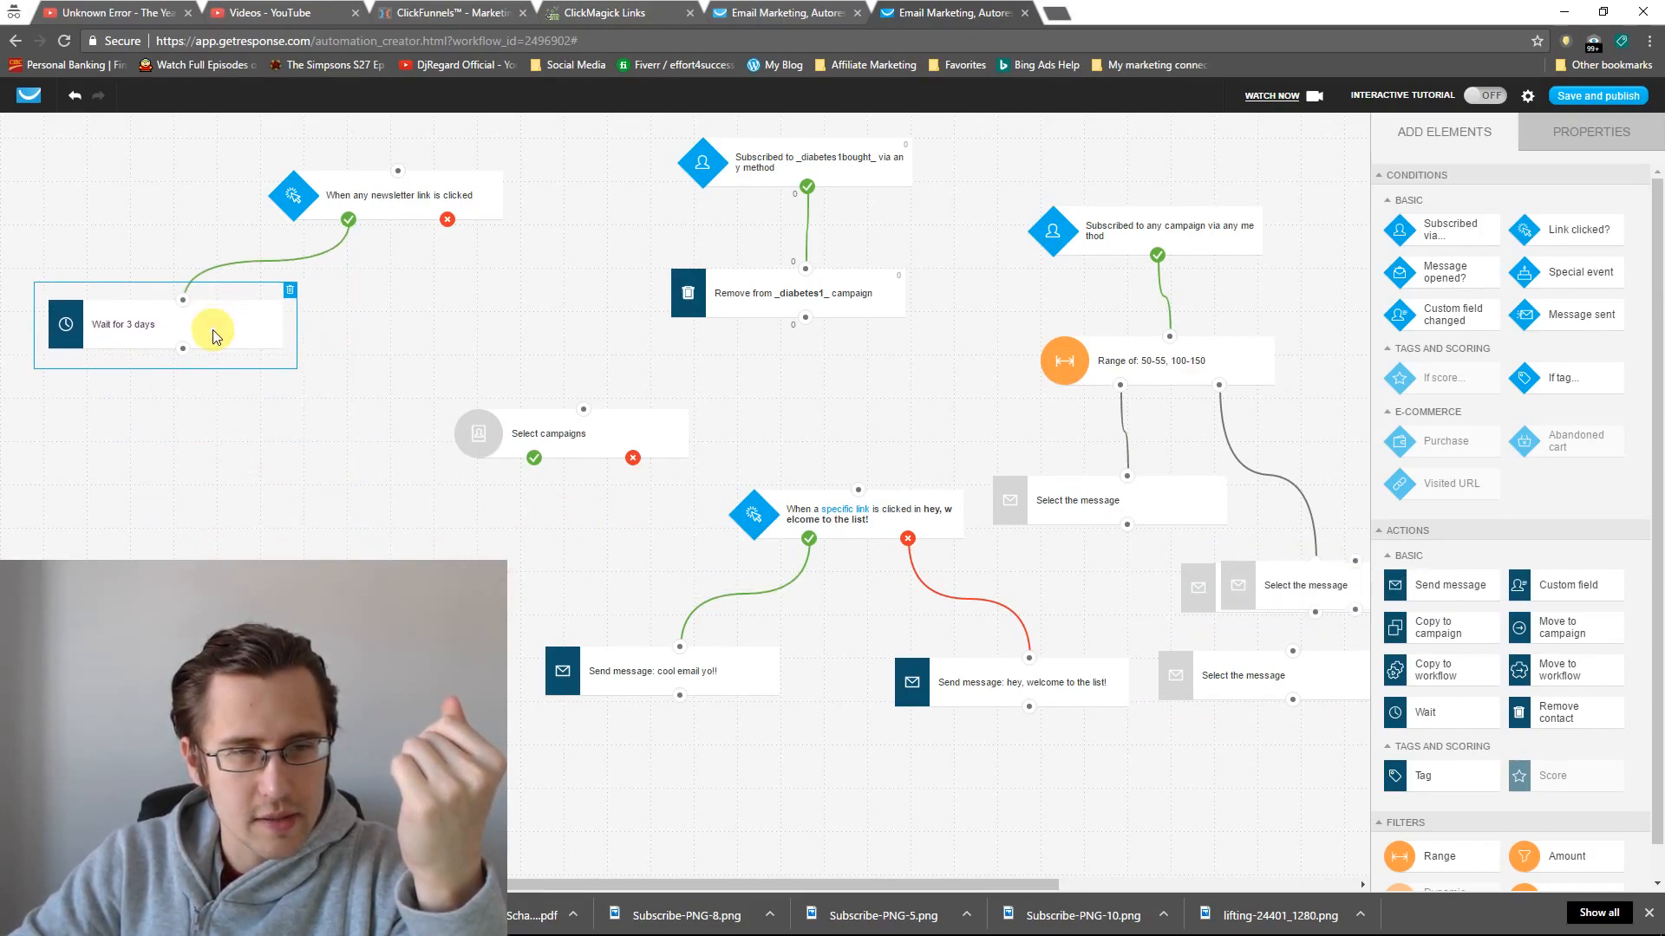
{"action": "mouse_move", "coordinate": [979, 571]}
{"action": "left_mouse_down"}
{"action": "mouse_move", "coordinate": [397, 530]}
{"action": "mouse_move", "coordinate": [546, 473]}
{"action": "mouse_move", "coordinate": [445, 420]}
{"action": "left_mouse_up"}
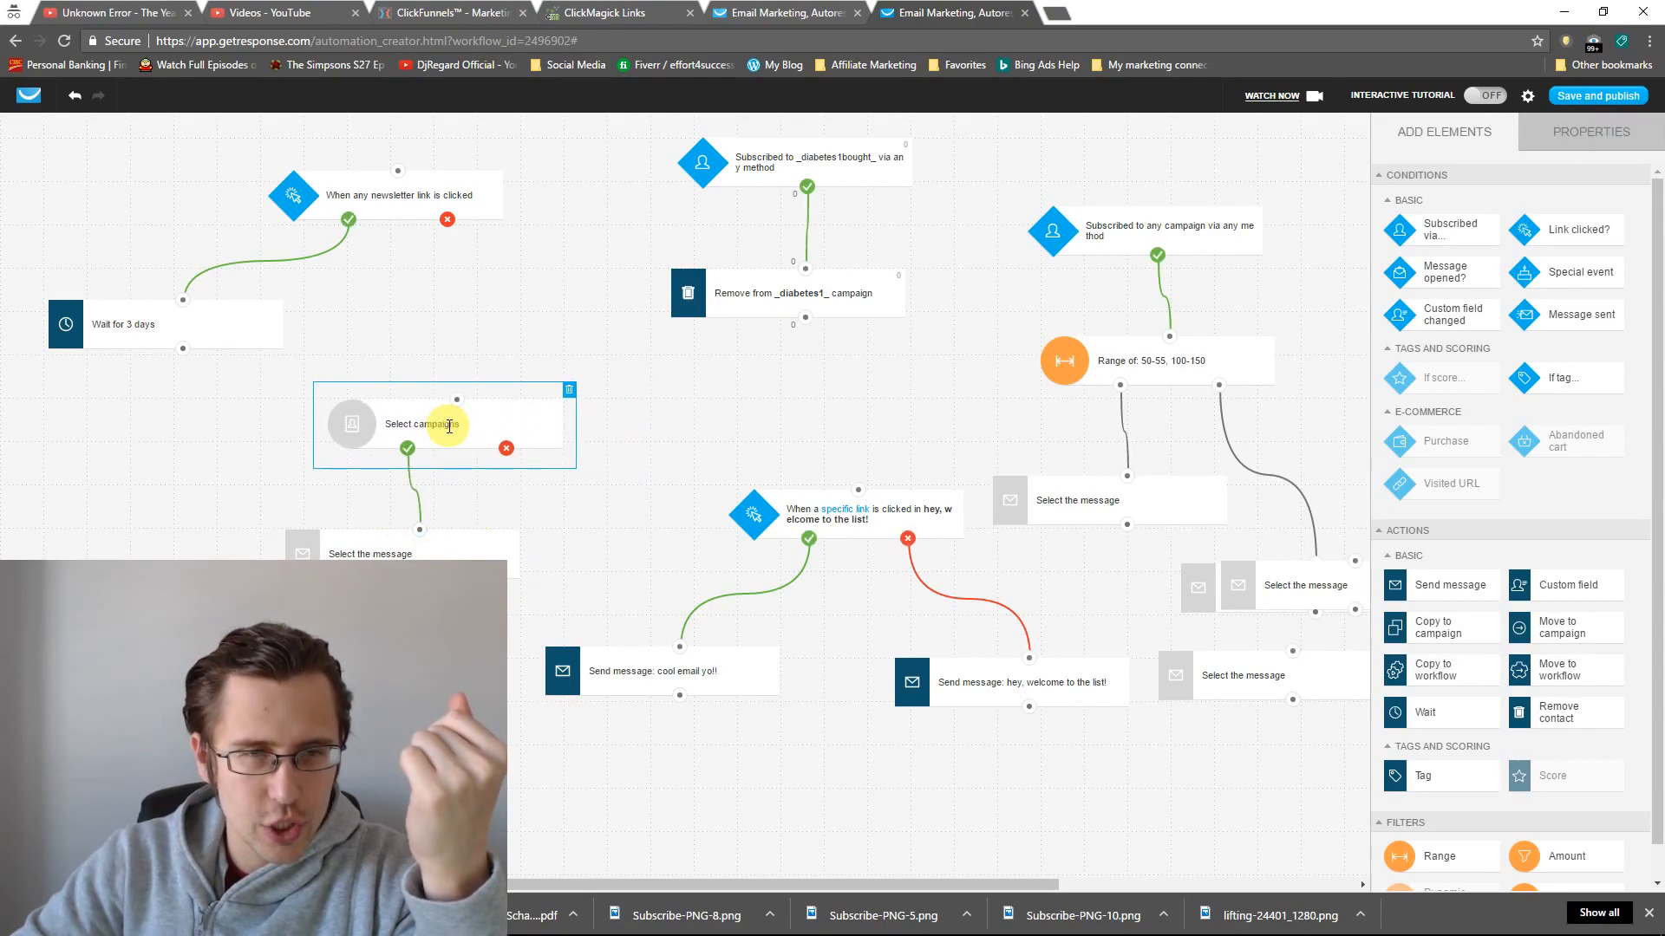
- Set the Campaigns filter to pass only contacts from _diabetes1_
{"action": "left_click", "coordinate": [1595, 138]}
{"action": "left_click", "coordinate": [1526, 252]}
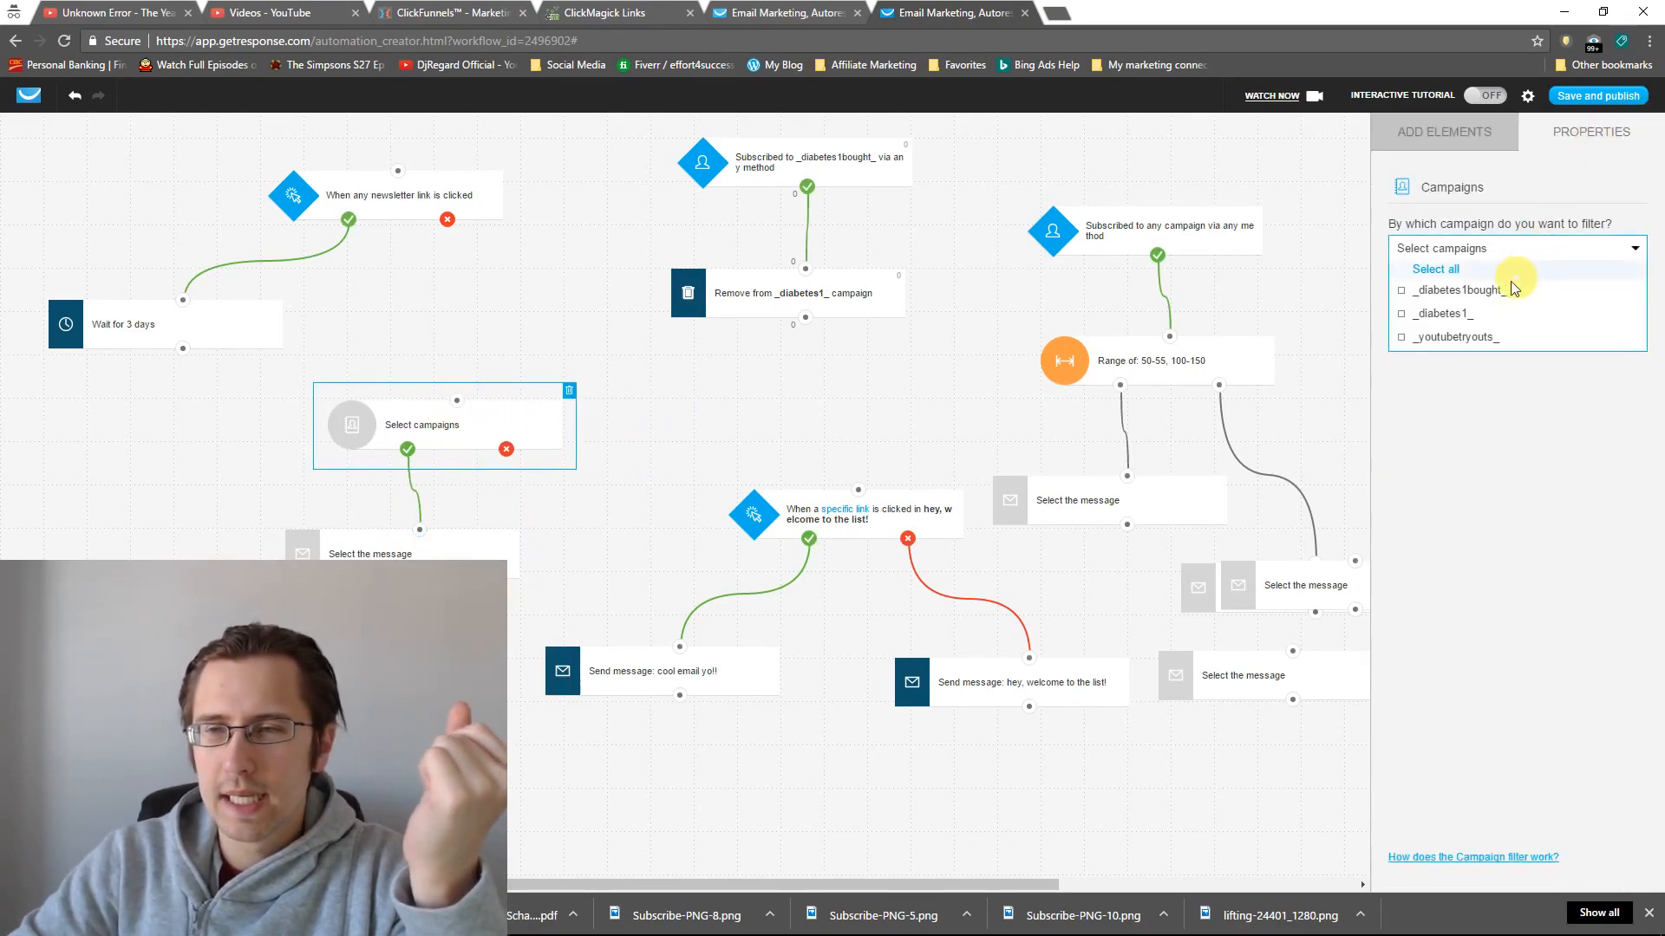
{"action": "left_click", "coordinate": [1465, 321]}
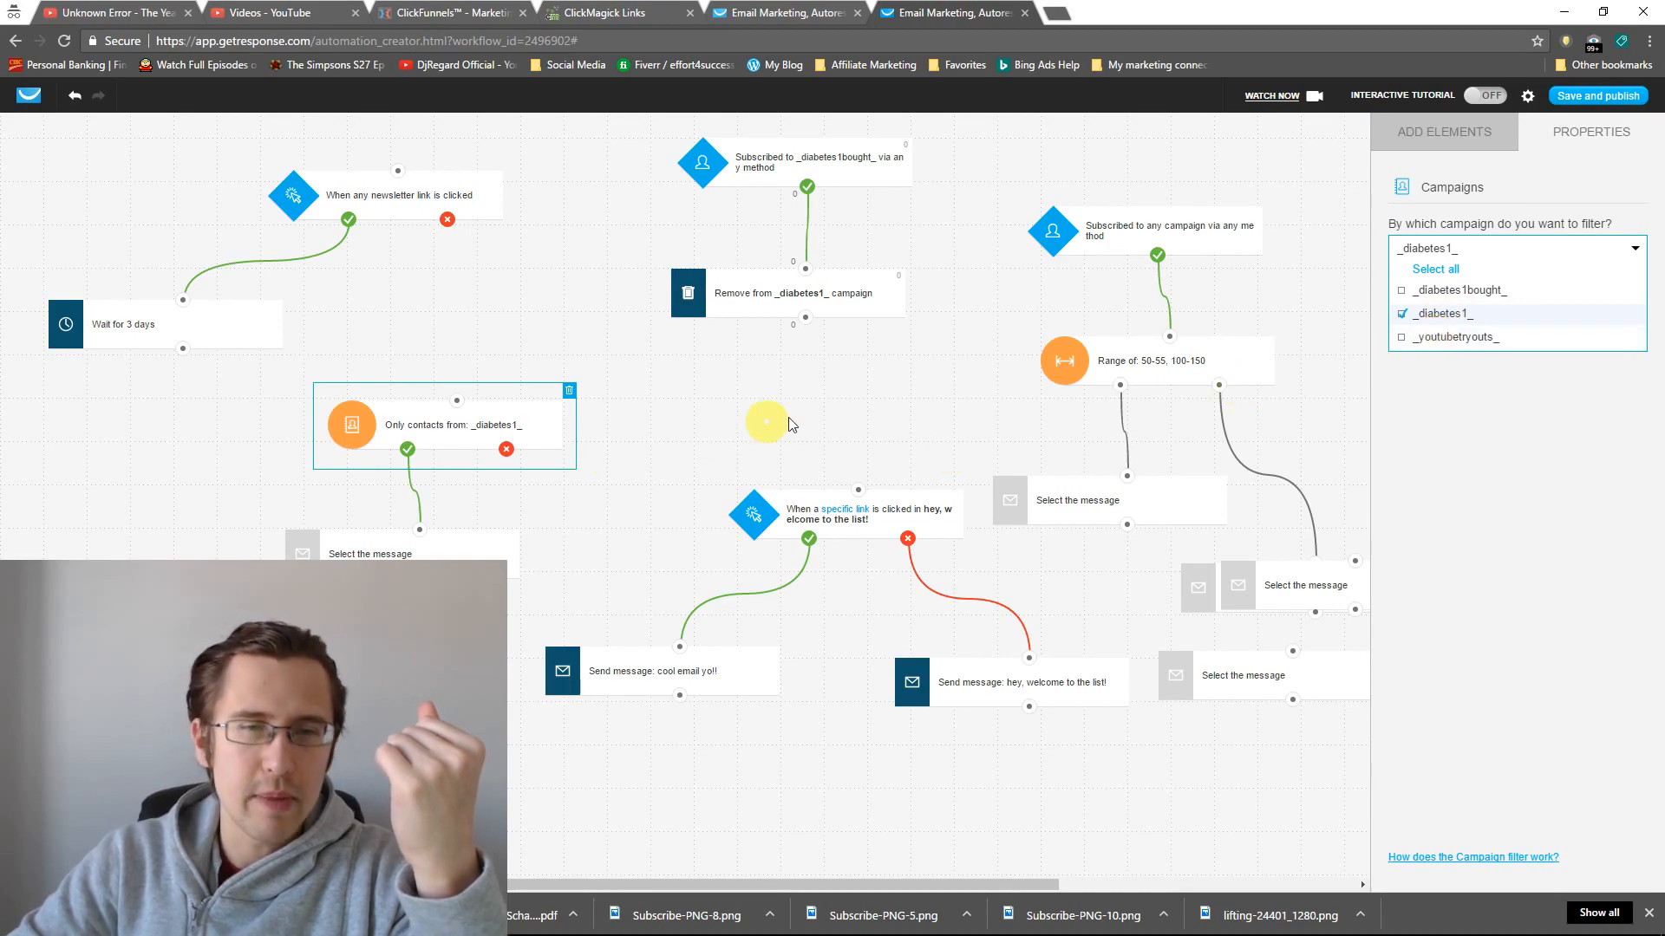
{"action": "left_click", "coordinate": [791, 391]}
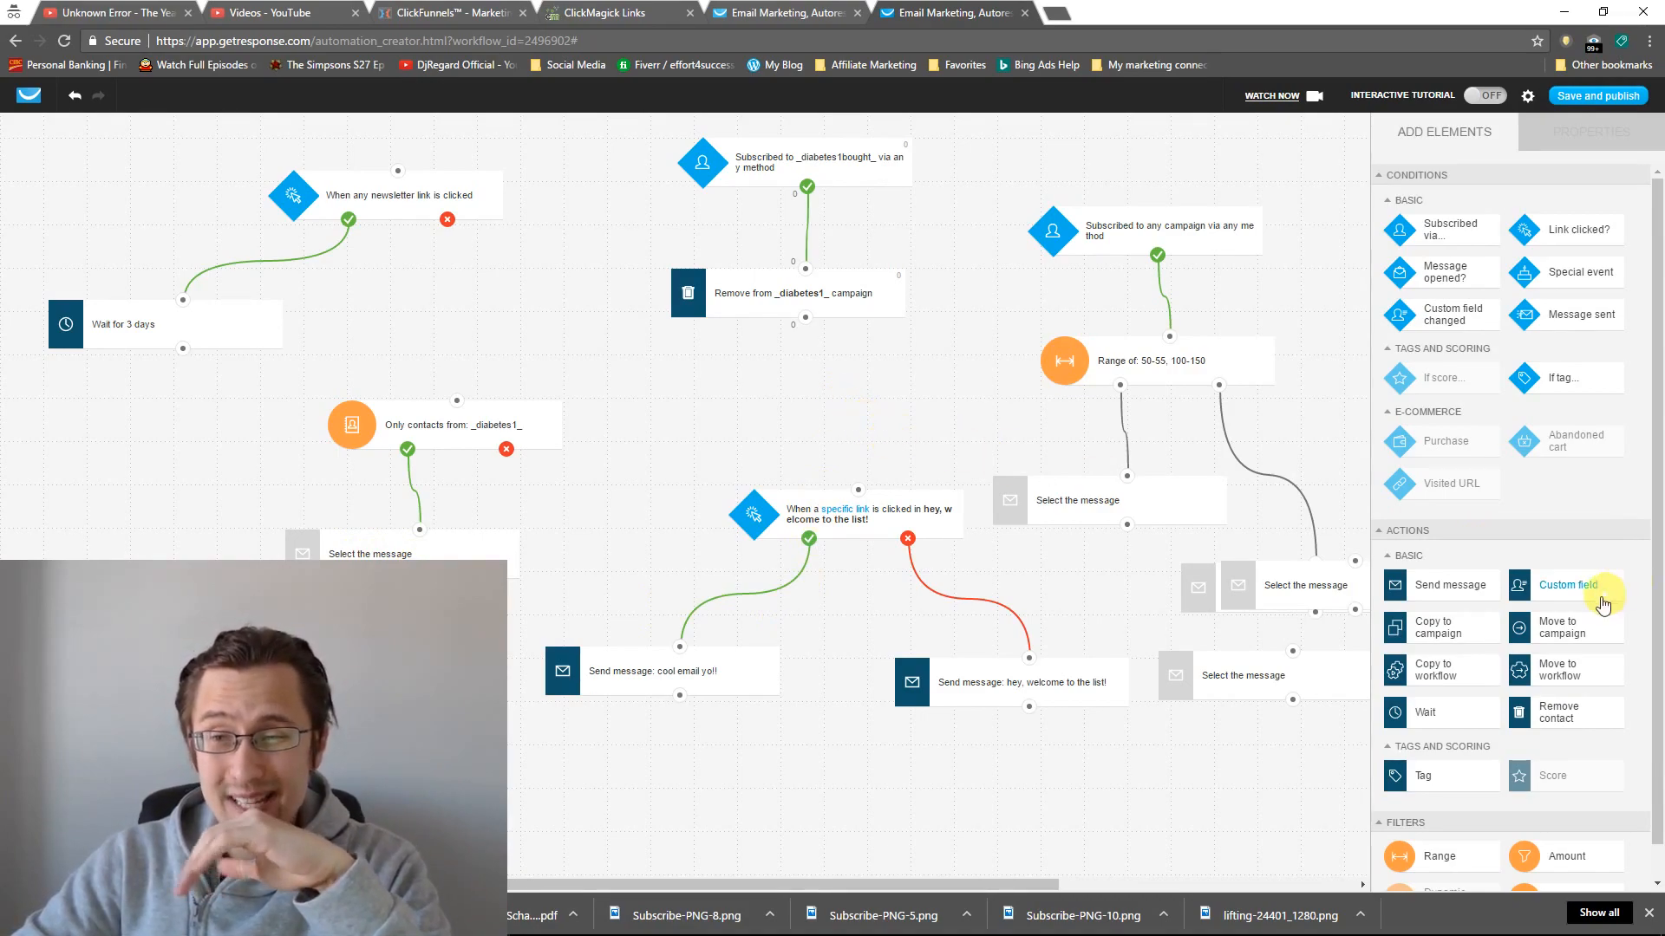
{"action": "scroll", "coordinate": [1585, 607], "scroll_direction": "down", "scroll_amount": 1}
{"action": "scroll", "coordinate": [1541, 716], "scroll_direction": "up", "scroll_amount": 1}
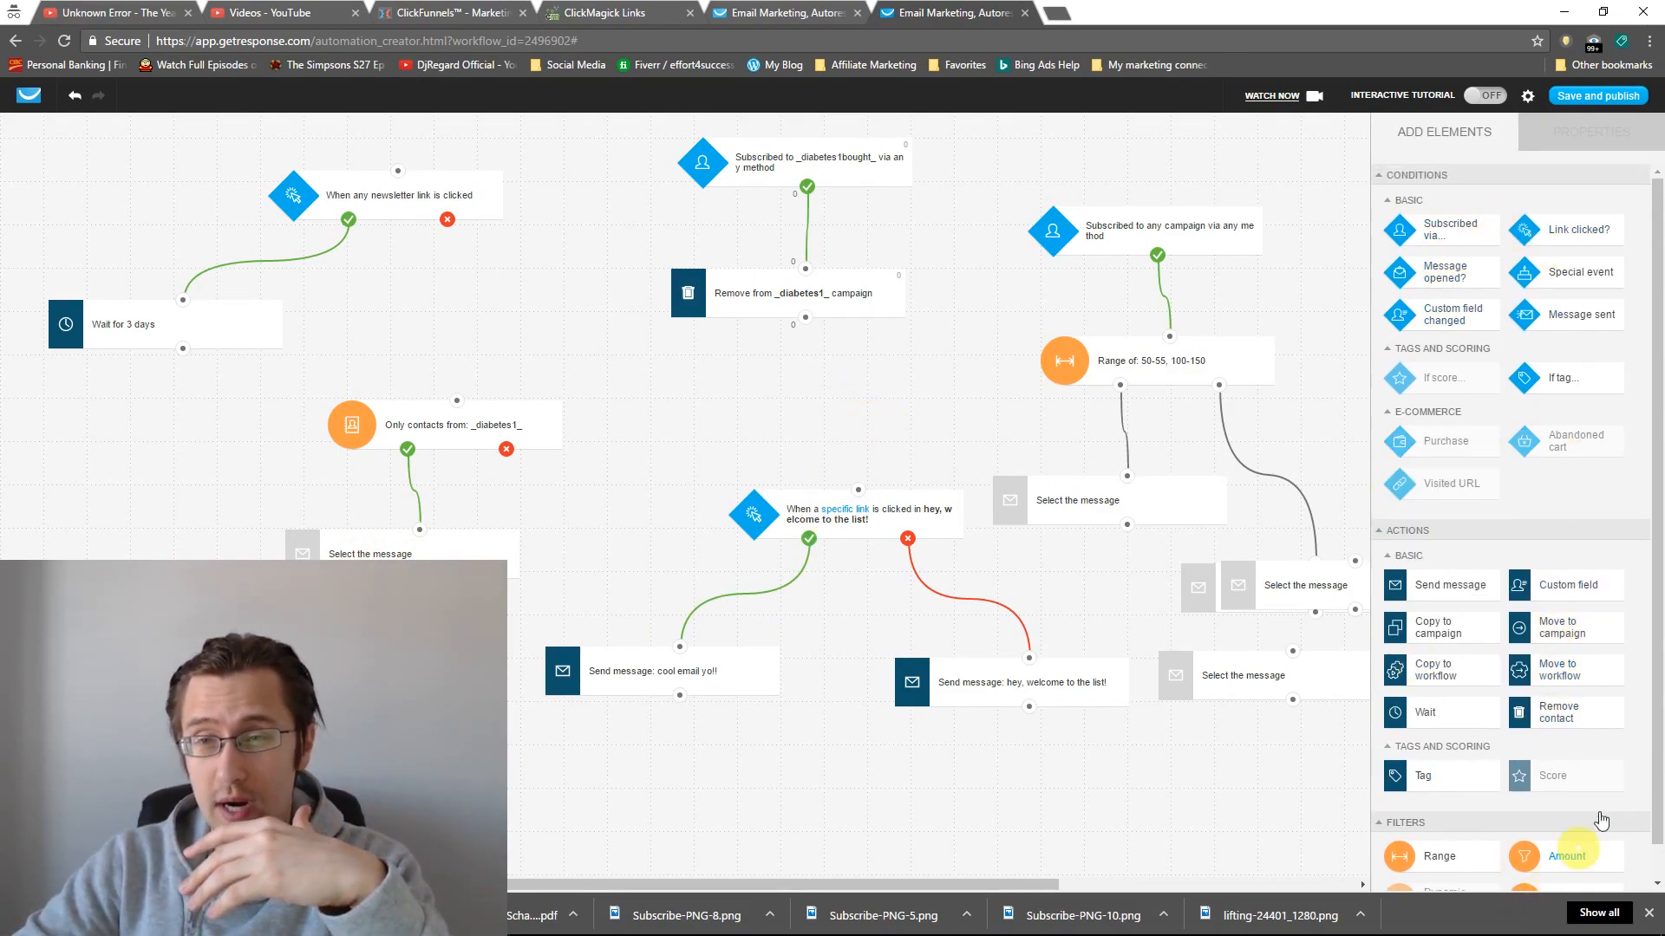
{"action": "scroll", "coordinate": [1513, 574], "scroll_direction": "down", "scroll_amount": 1}
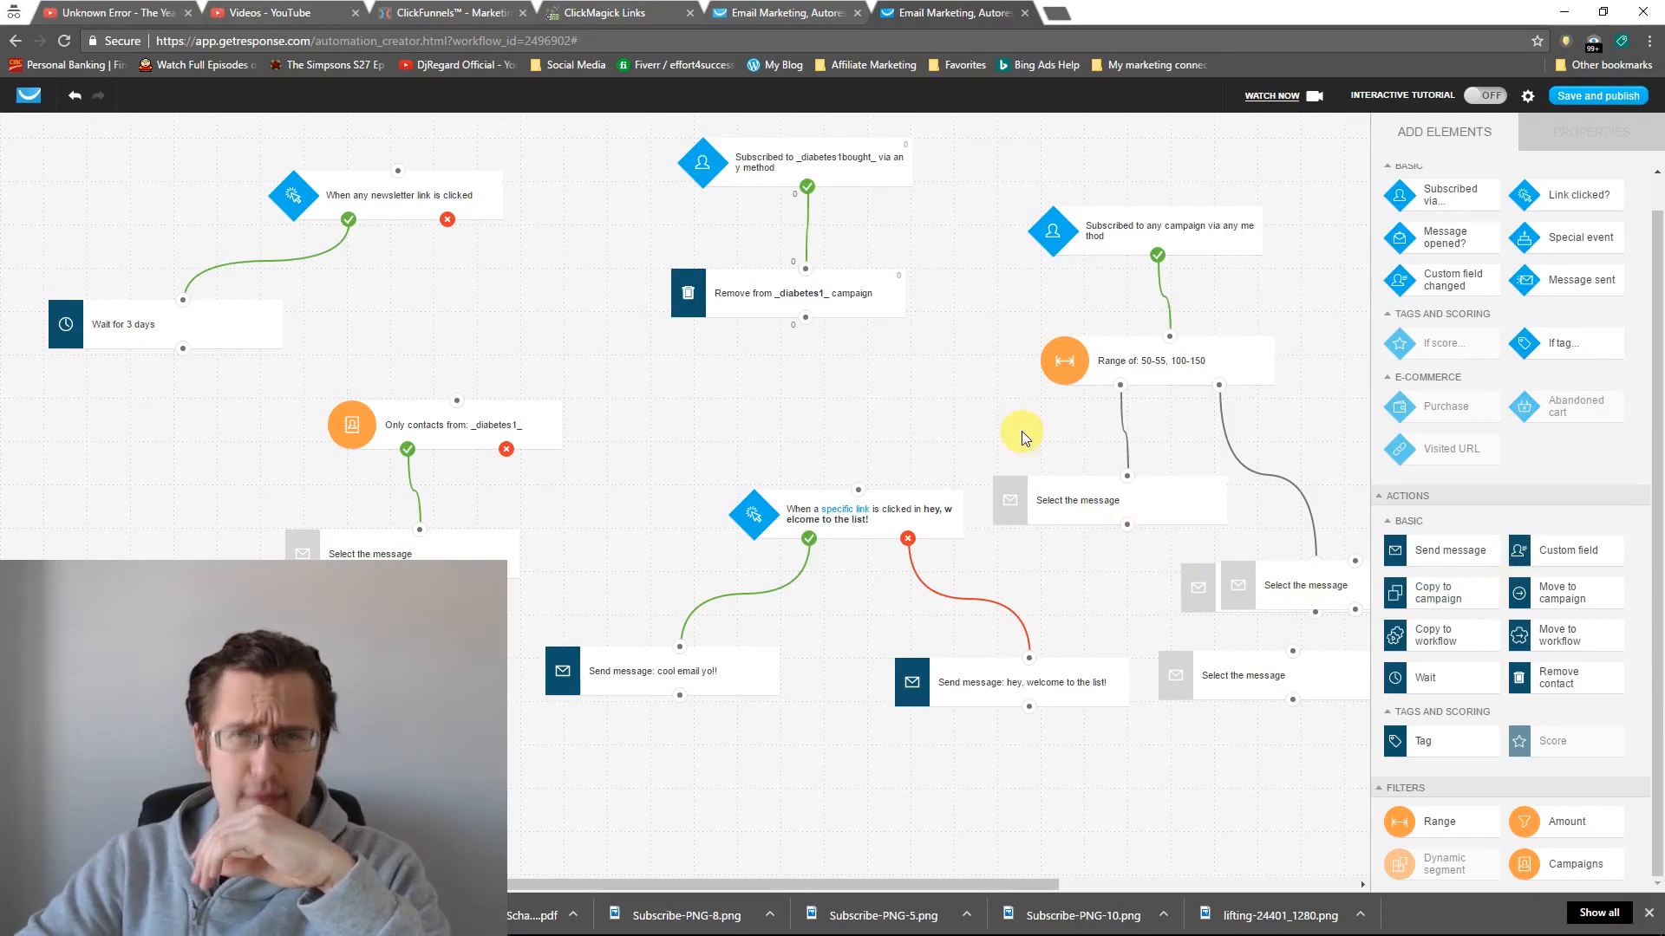